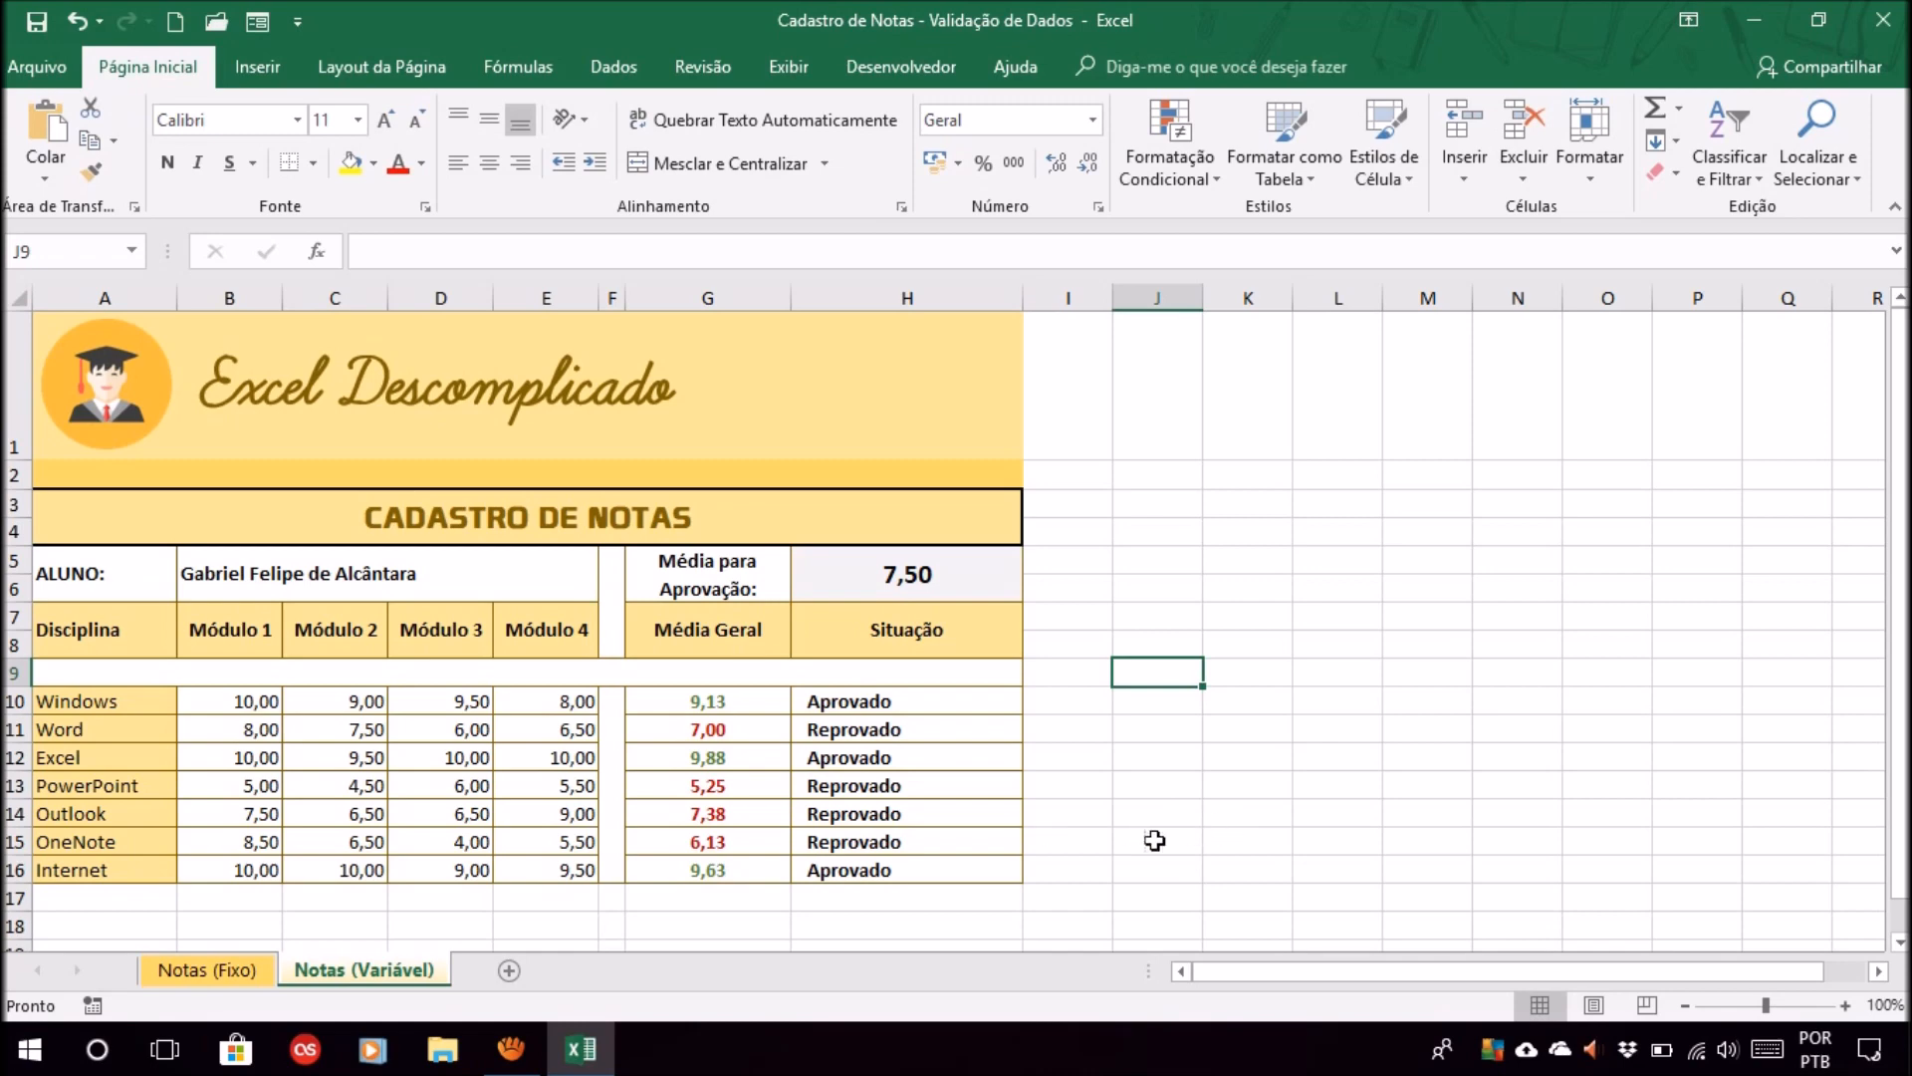
- Examine the student name field, the Windows module grades and the discipline names in the Notas (Variável) sheet
{"action": "left_click", "coordinate": [467, 576]}
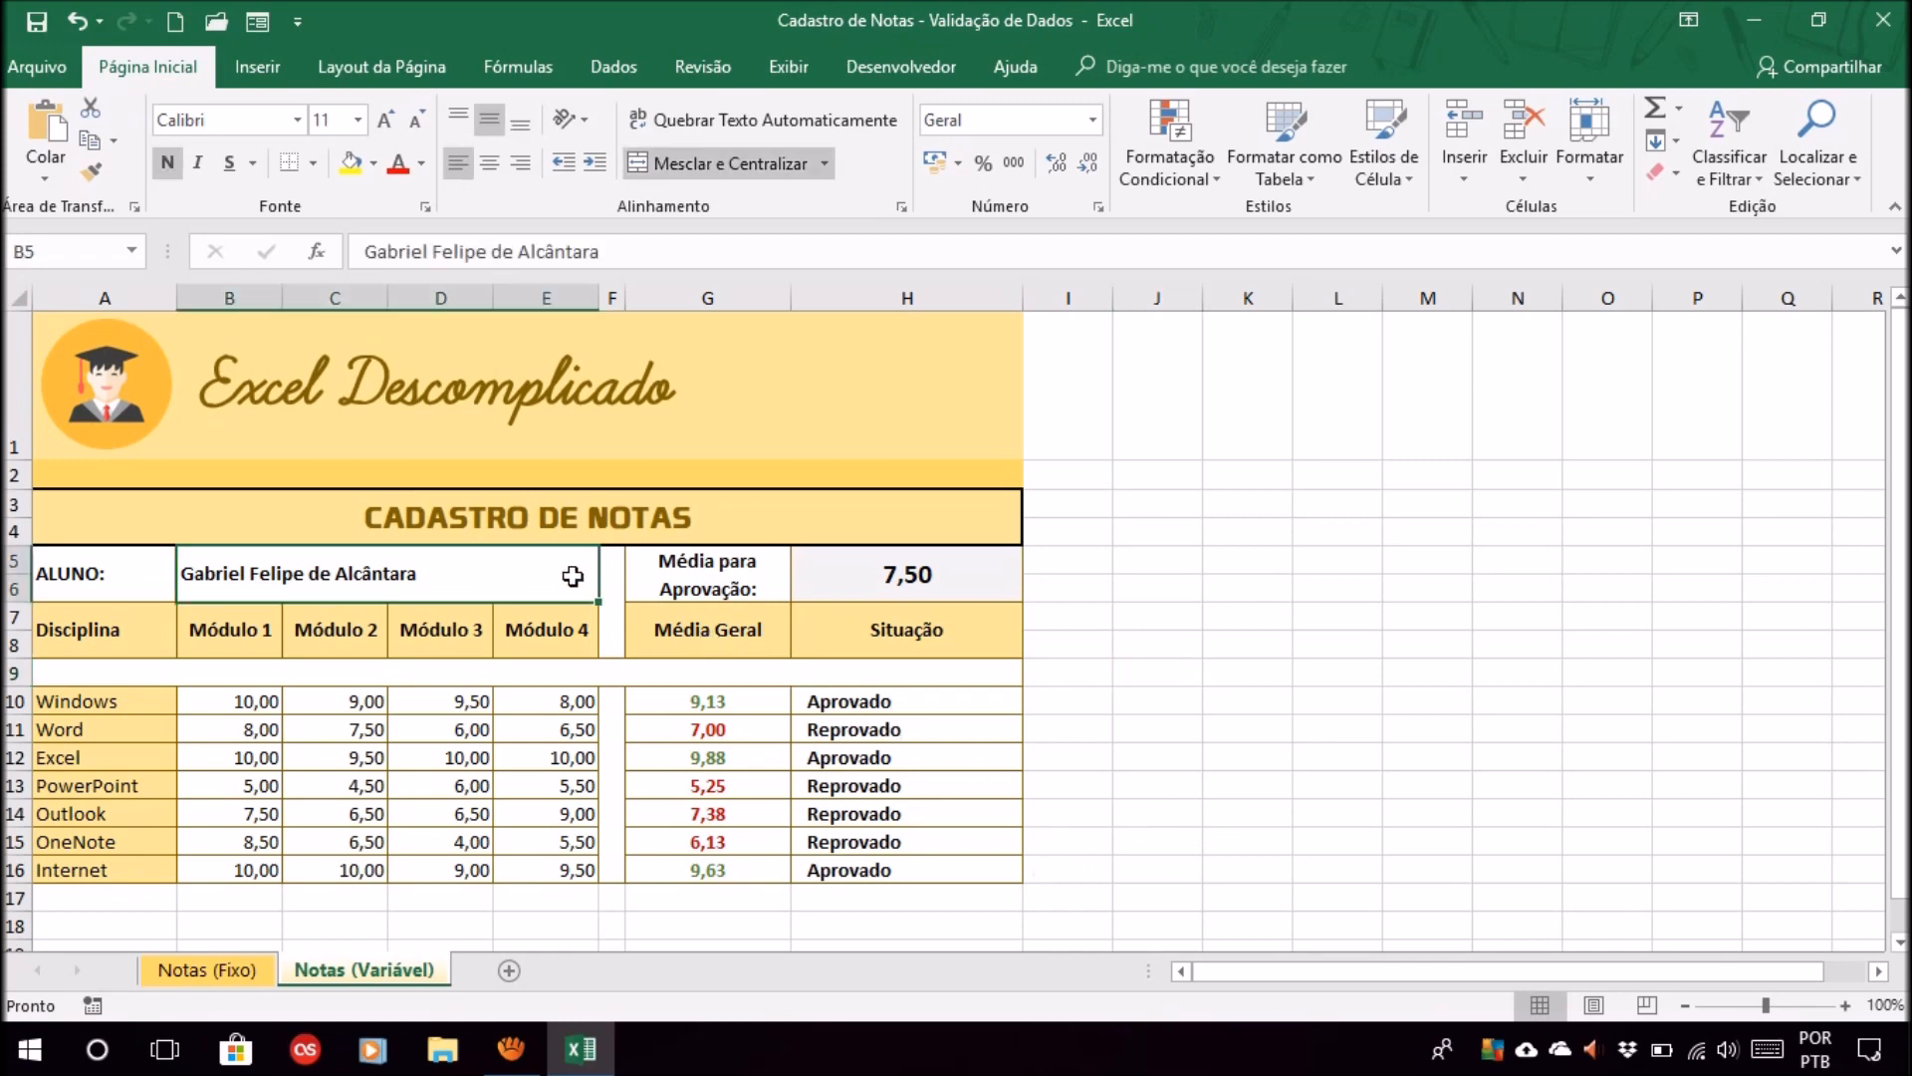
{"action": "left_click", "coordinate": [238, 706]}
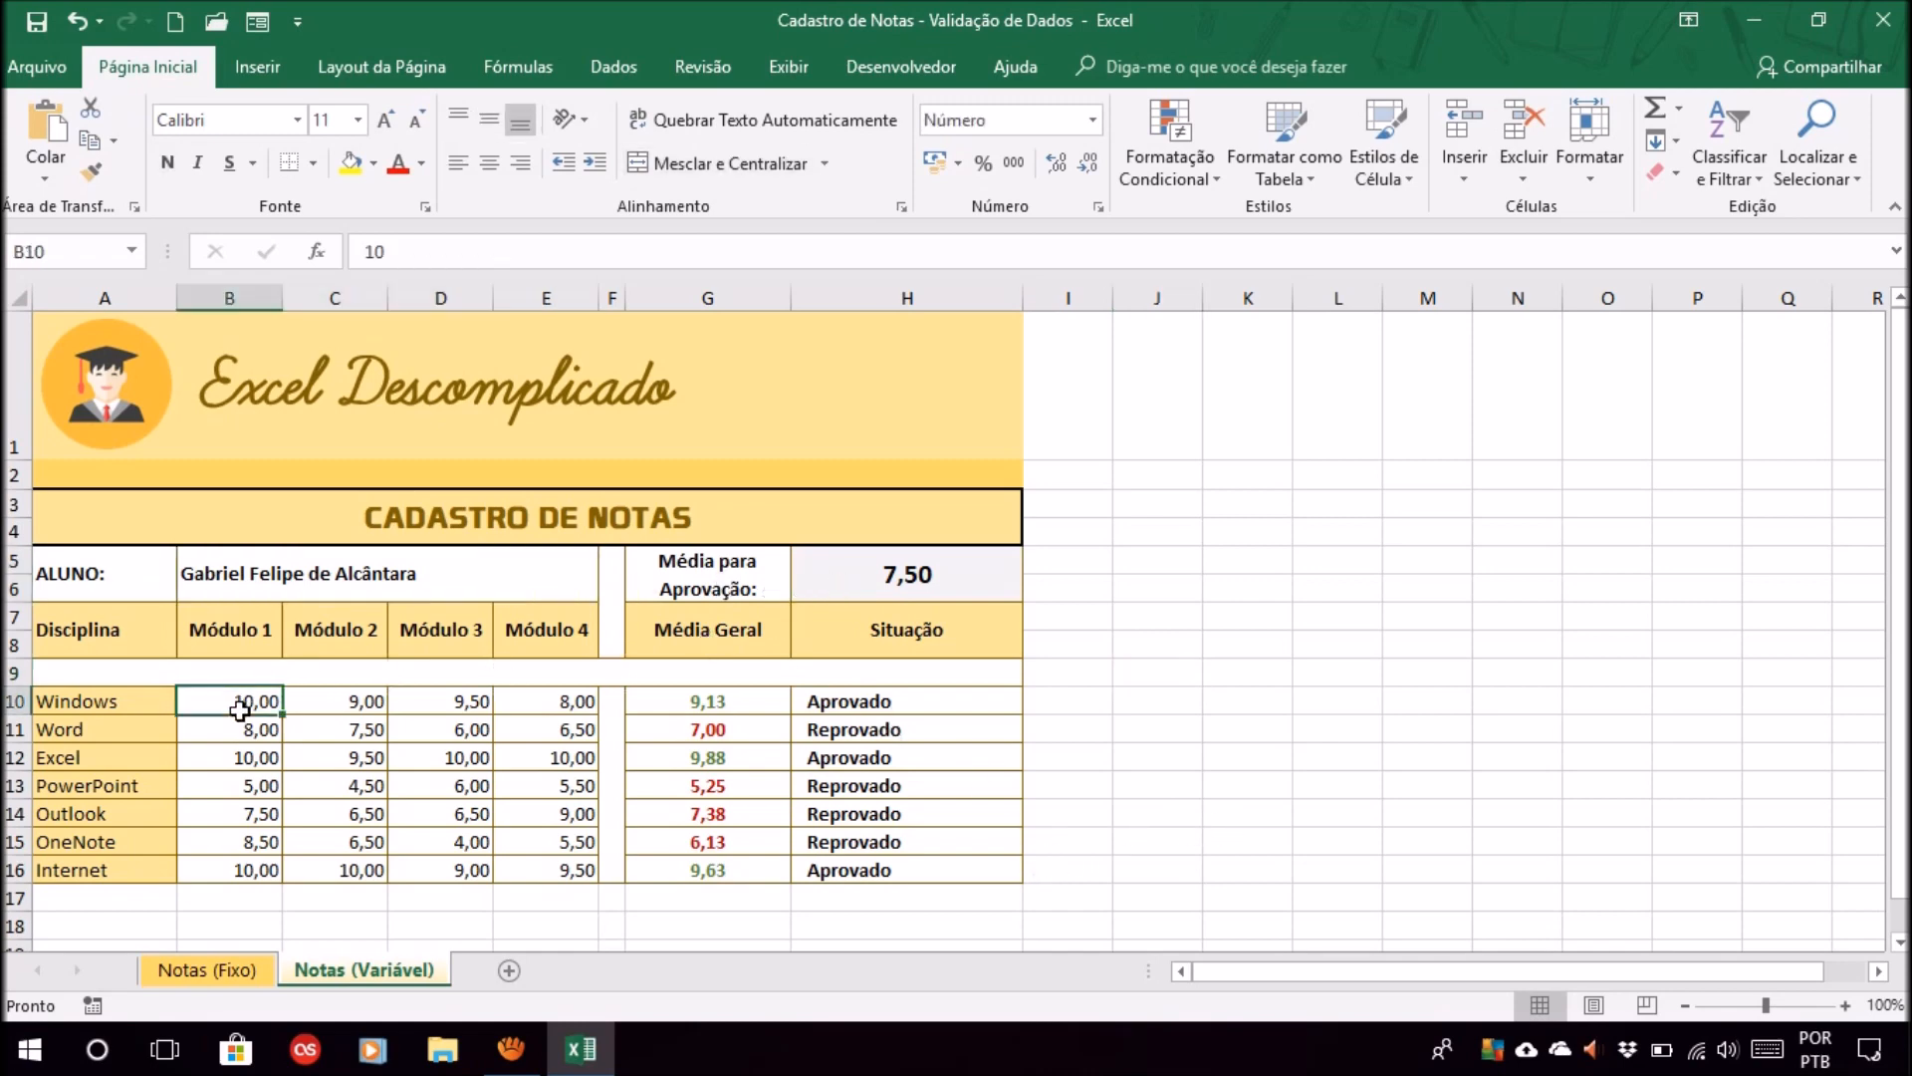
{"action": "left_click", "coordinate": [337, 708]}
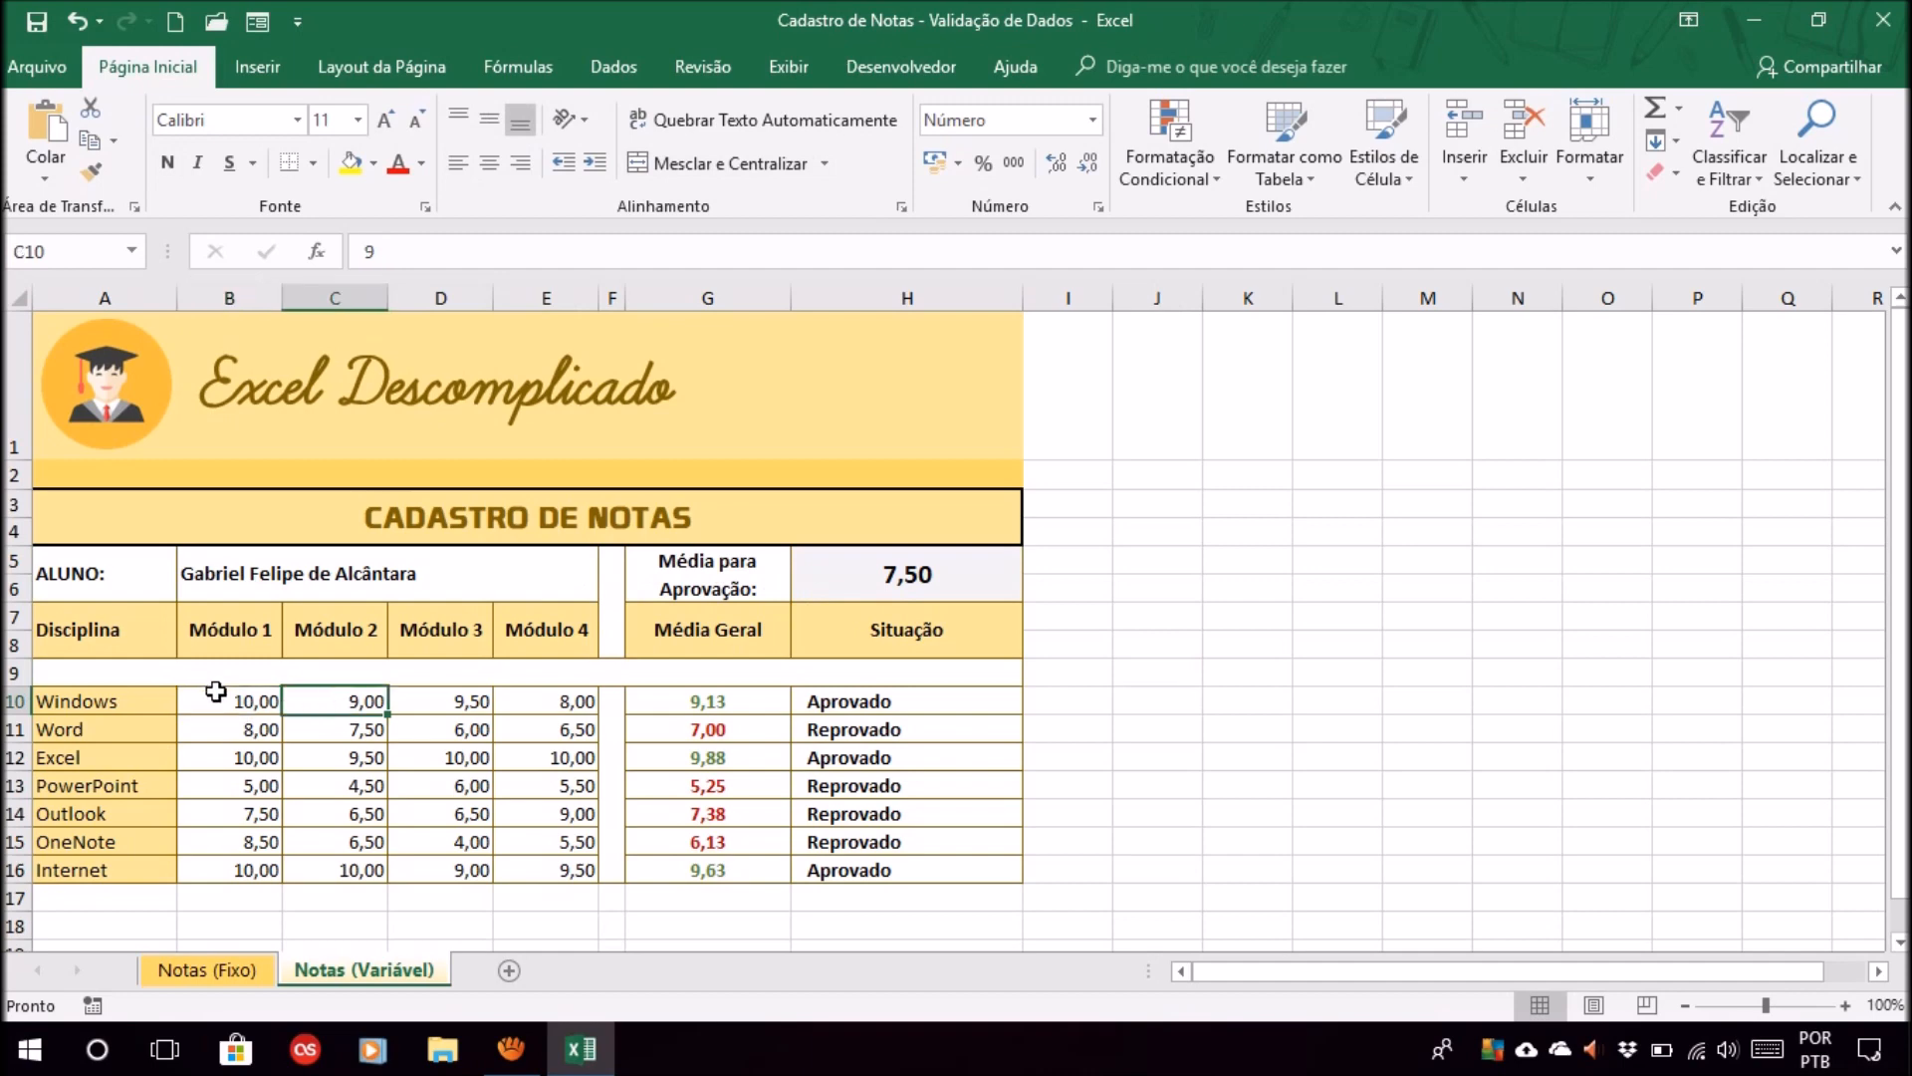
{"action": "left_click", "coordinate": [244, 702]}
{"action": "left_click", "coordinate": [566, 708]}
{"action": "left_click", "coordinate": [85, 709]}
{"action": "left_click", "coordinate": [90, 755]}
{"action": "left_click", "coordinate": [102, 785]}
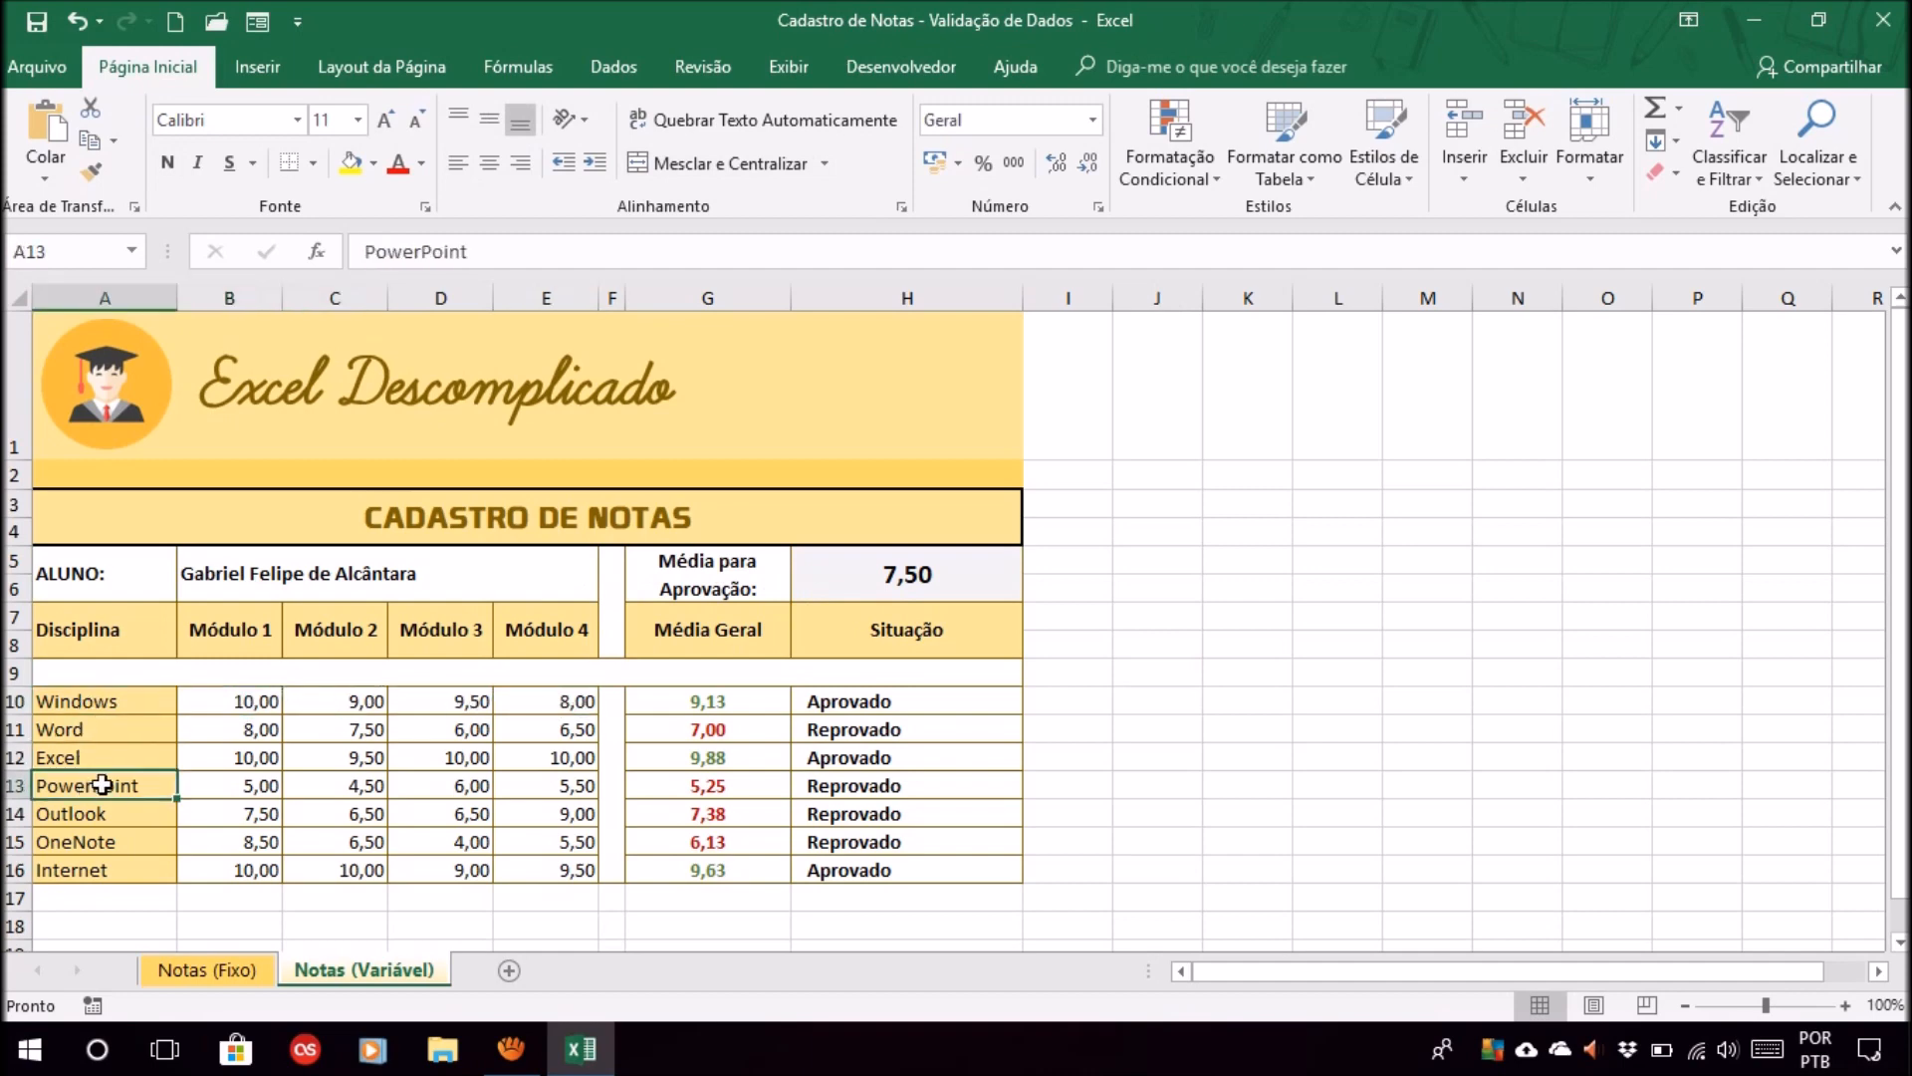
- Examine the Média Geral and Situação formulas together with the approval average cell they depend on
{"action": "left_click", "coordinate": [755, 702]}
{"action": "left_click_drag", "start_coordinate": [755, 702], "coordinate": [734, 869]}
{"action": "left_click", "coordinate": [713, 785]}
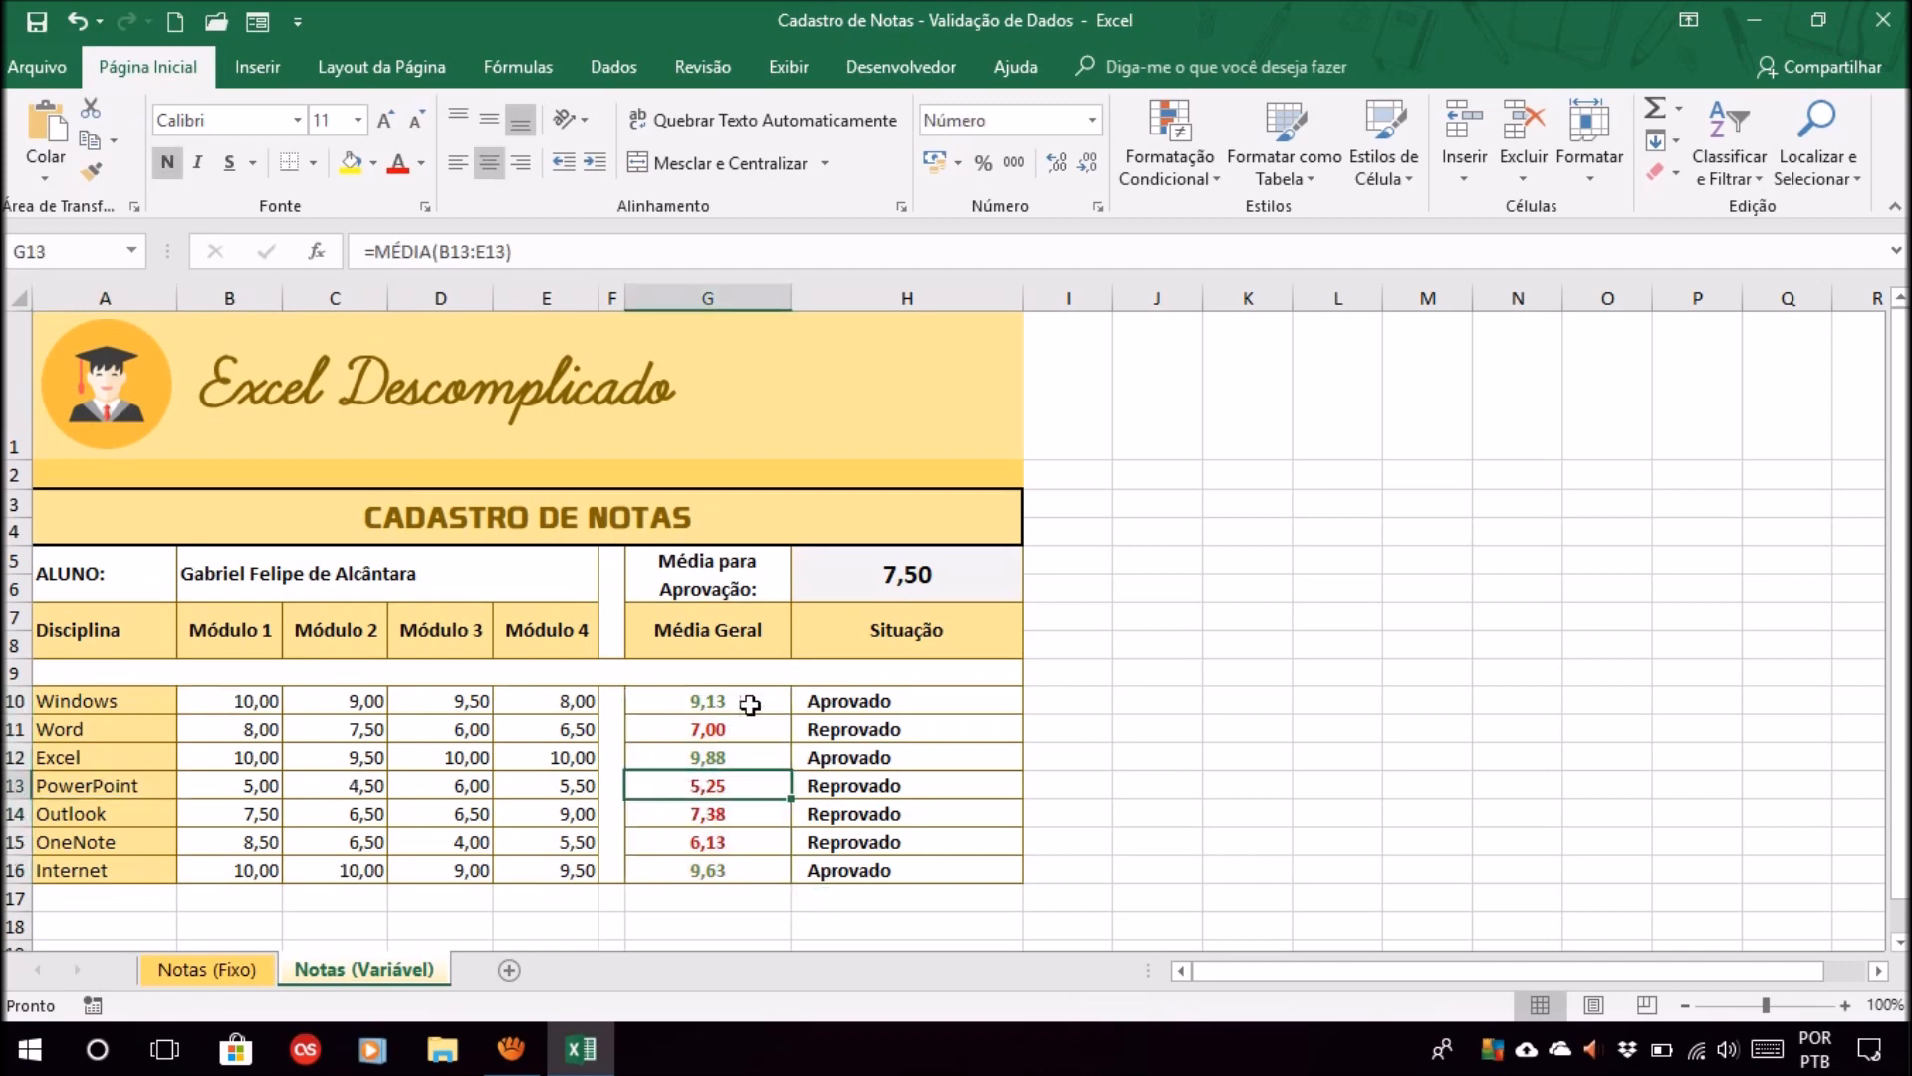
{"action": "left_click", "coordinate": [974, 711]}
{"action": "left_click", "coordinate": [941, 732]}
{"action": "left_click", "coordinate": [956, 759]}
{"action": "left_click", "coordinate": [921, 560]}
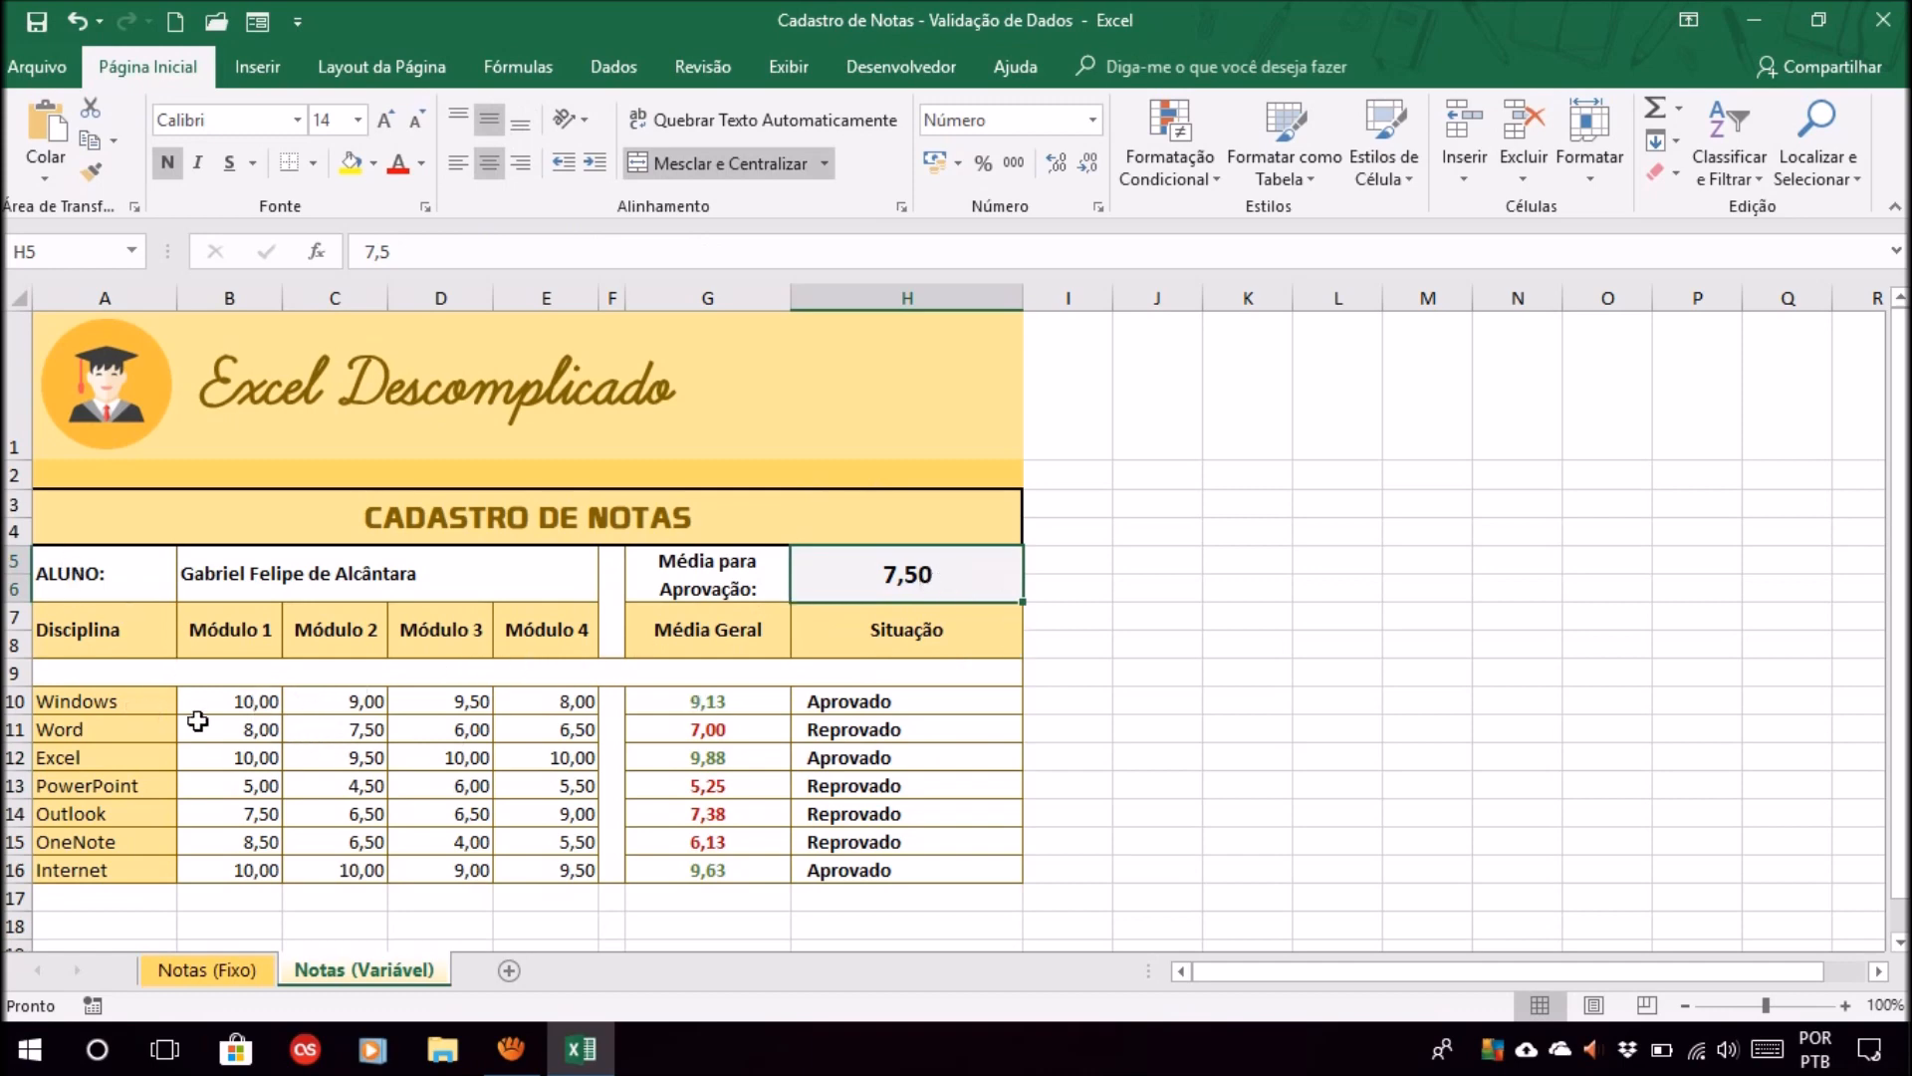
{"action": "left_click", "coordinate": [738, 703]}
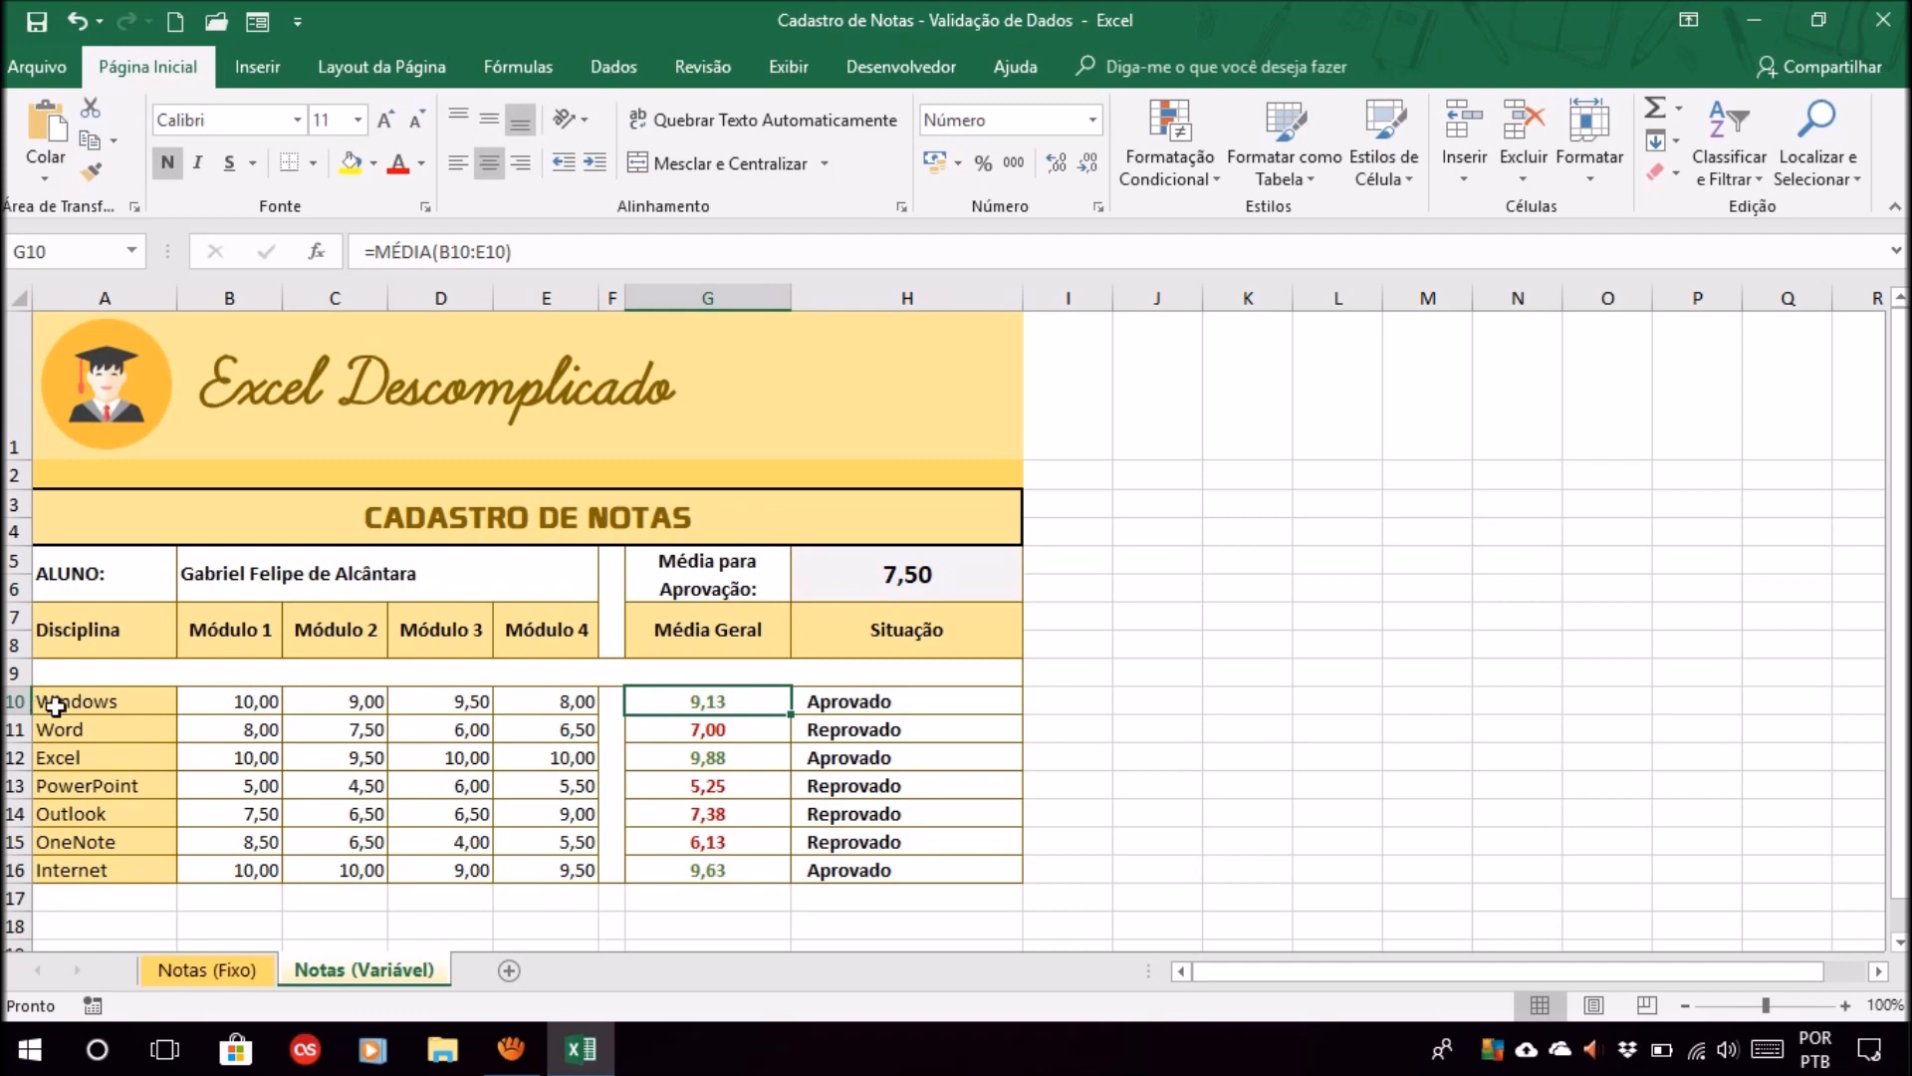
{"action": "left_click", "coordinate": [851, 703]}
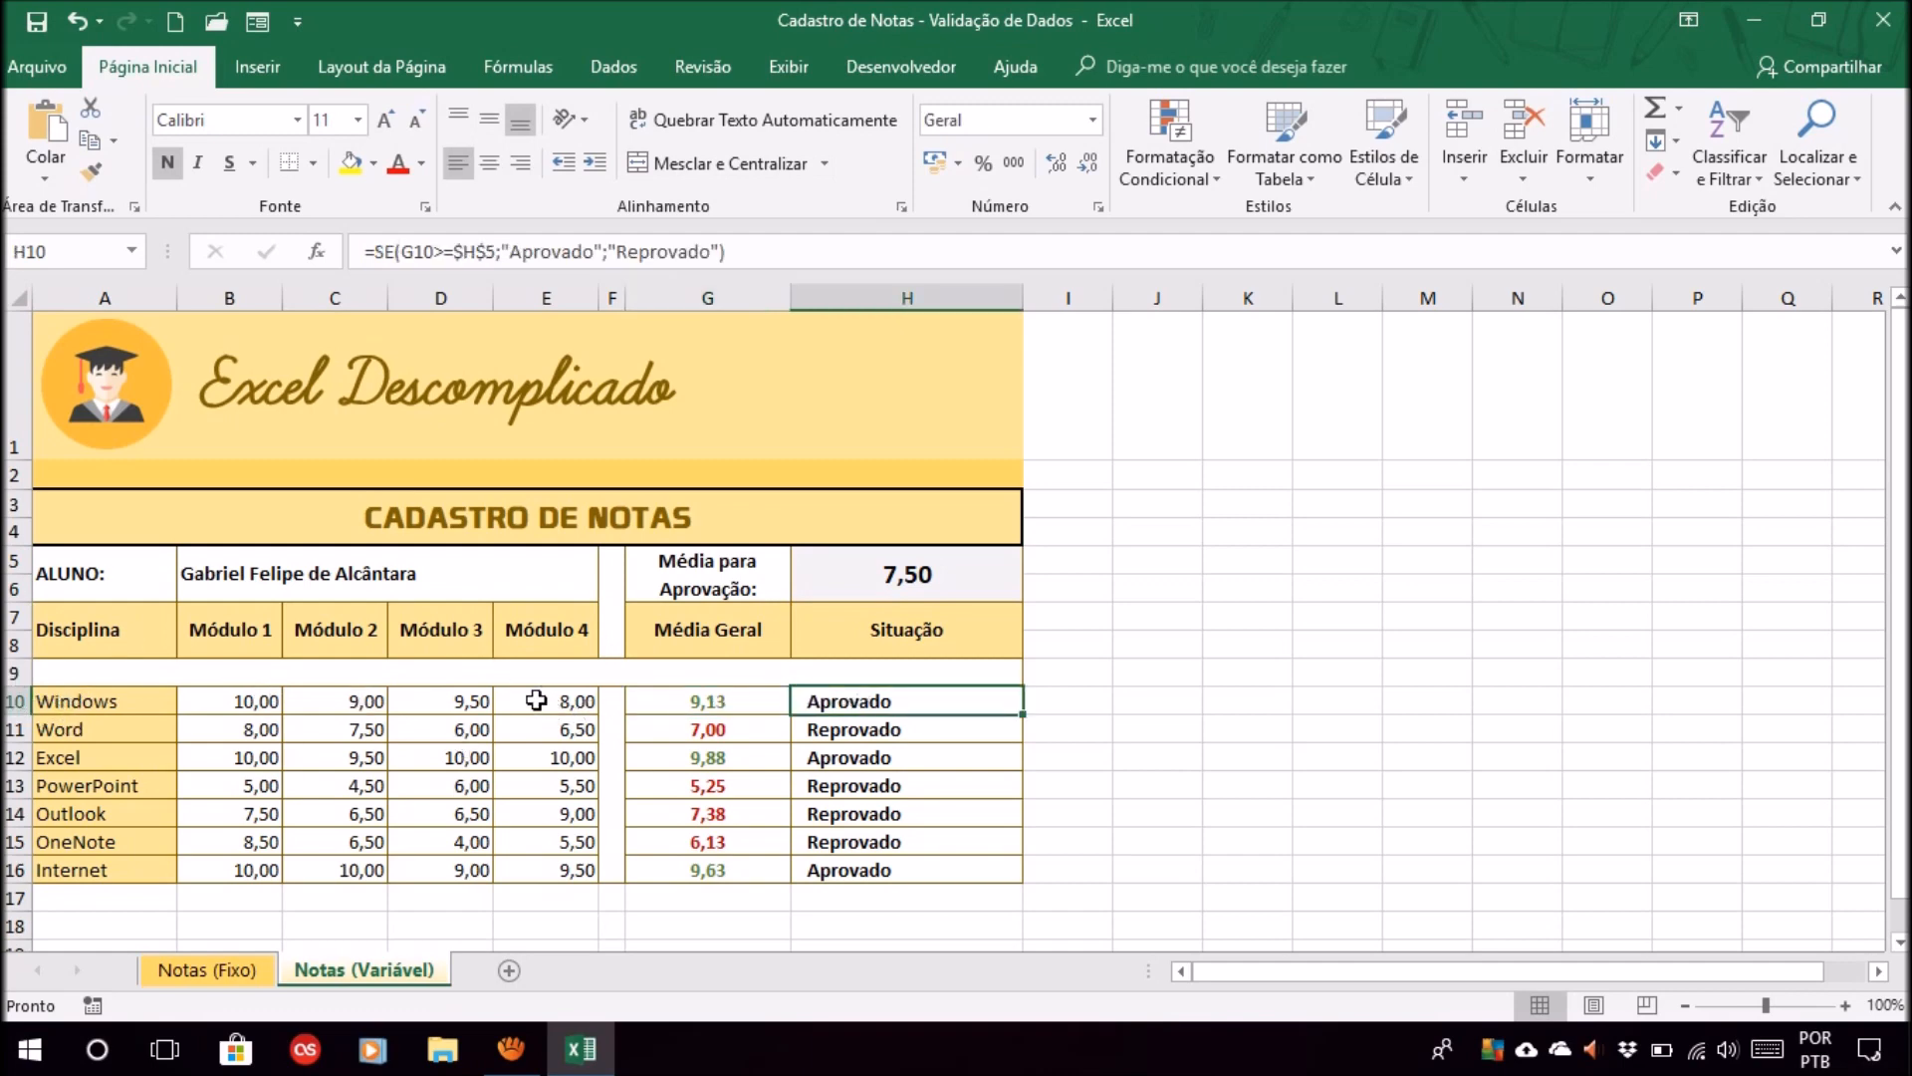
- Set the Windows grades to 5 for Módulo 4 and 4 for Módulo 1
{"action": "left_click", "coordinate": [563, 703]}
{"action": "type", "text": "5"}
{"action": "key", "text": "Return"}
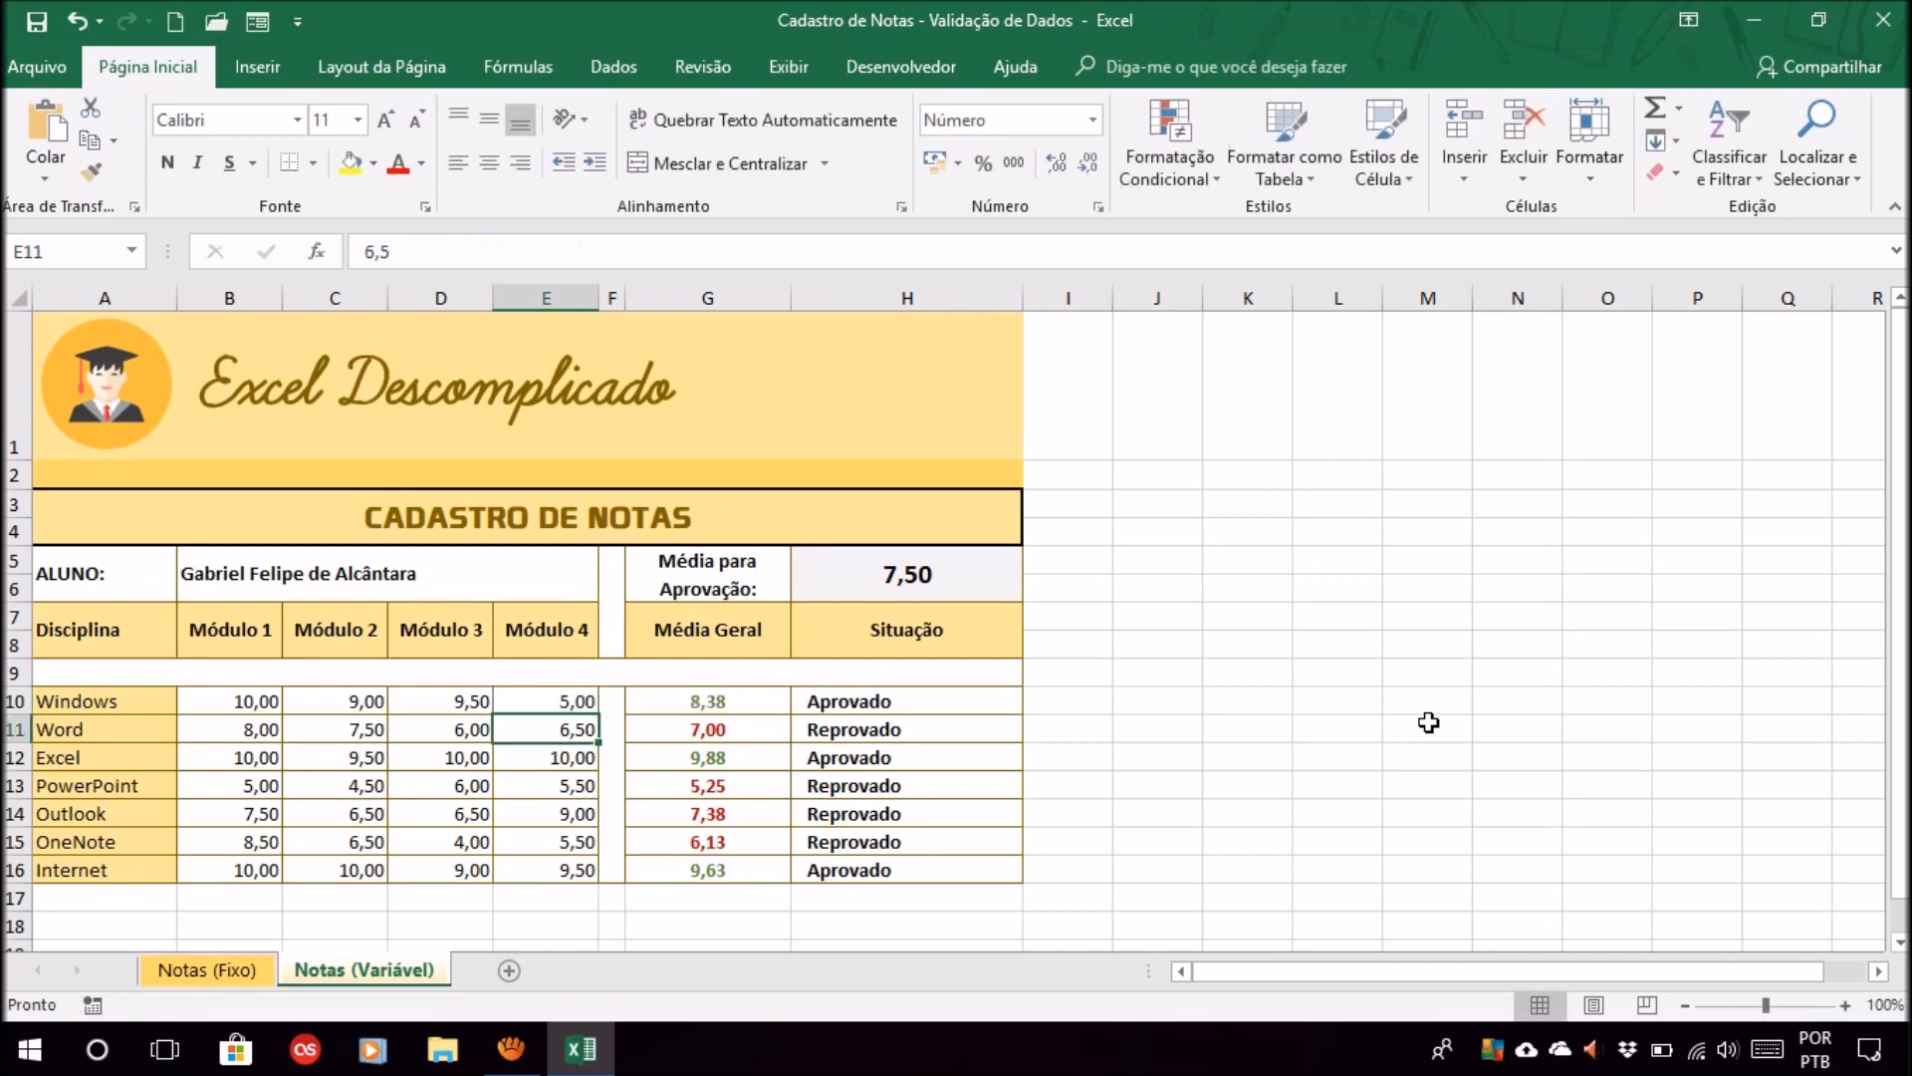
{"action": "left_click", "coordinate": [711, 711]}
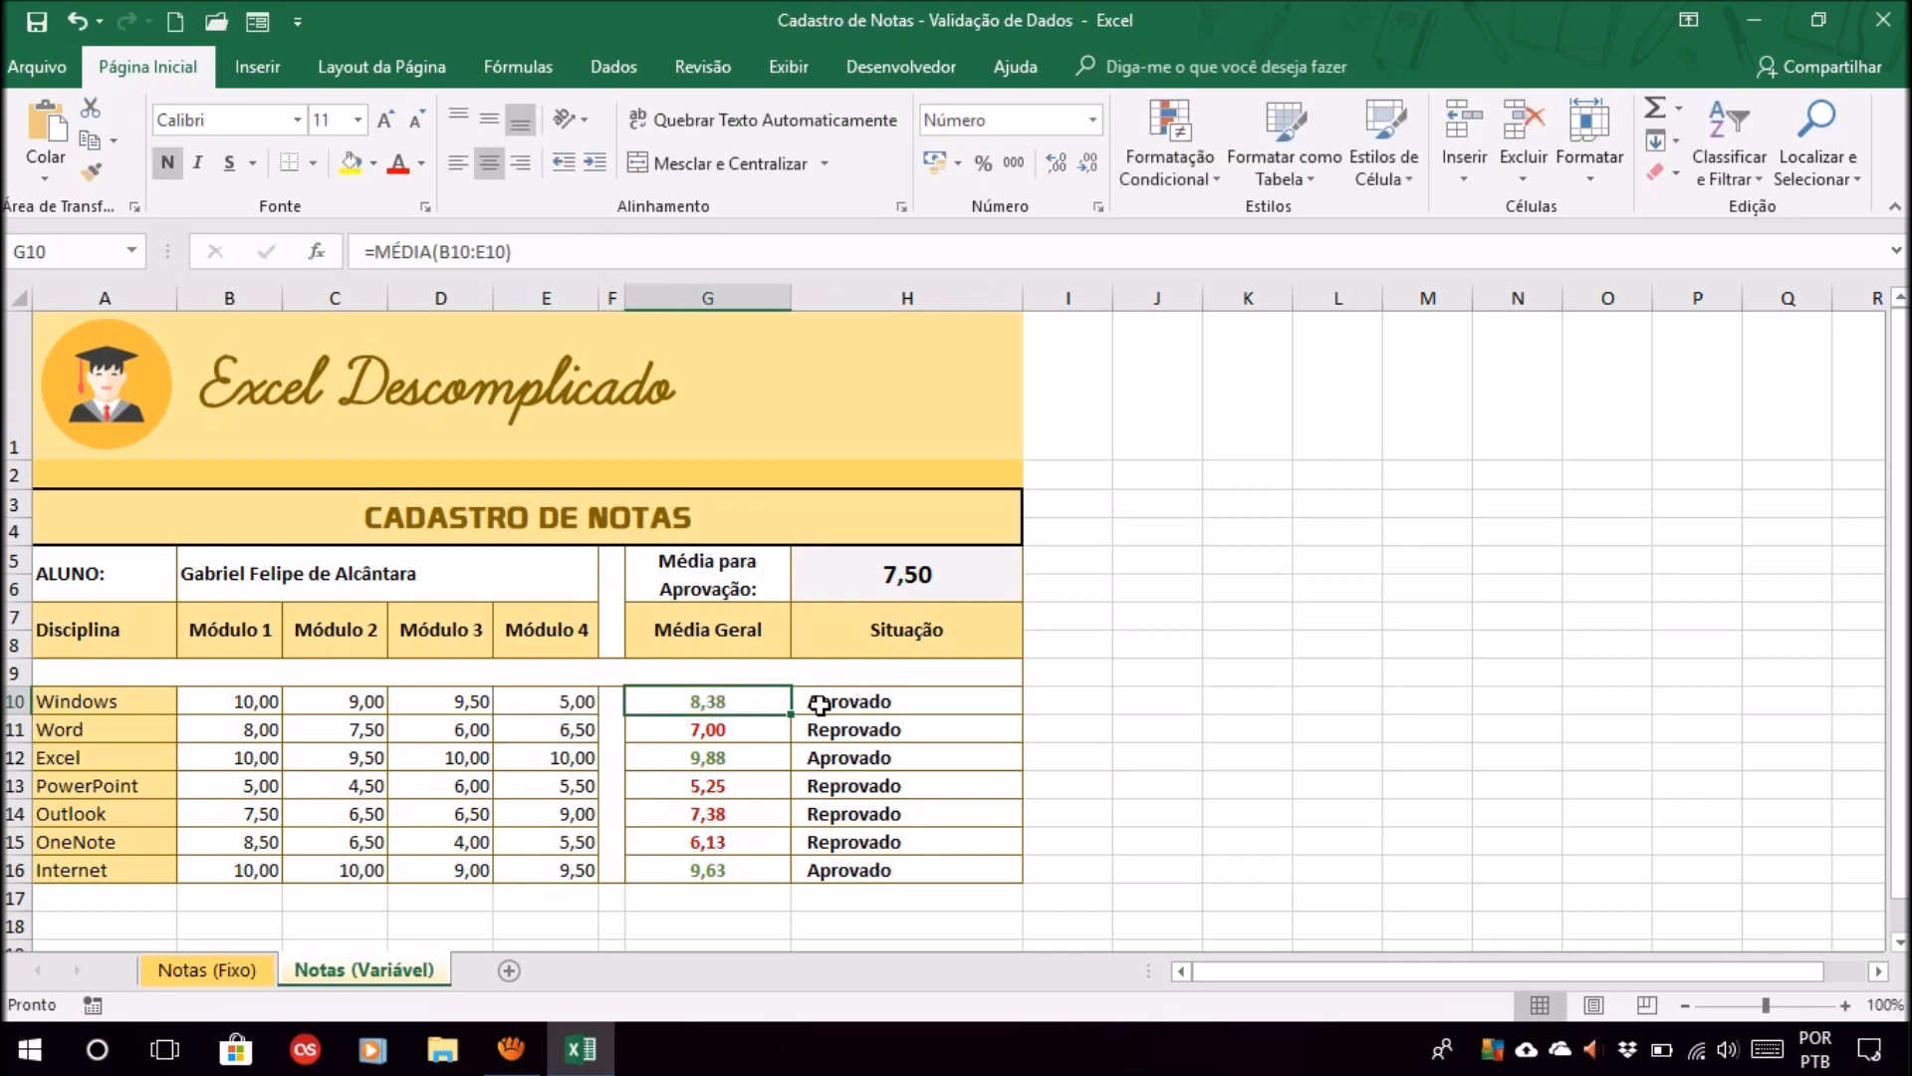
{"action": "left_click", "coordinate": [262, 703]}
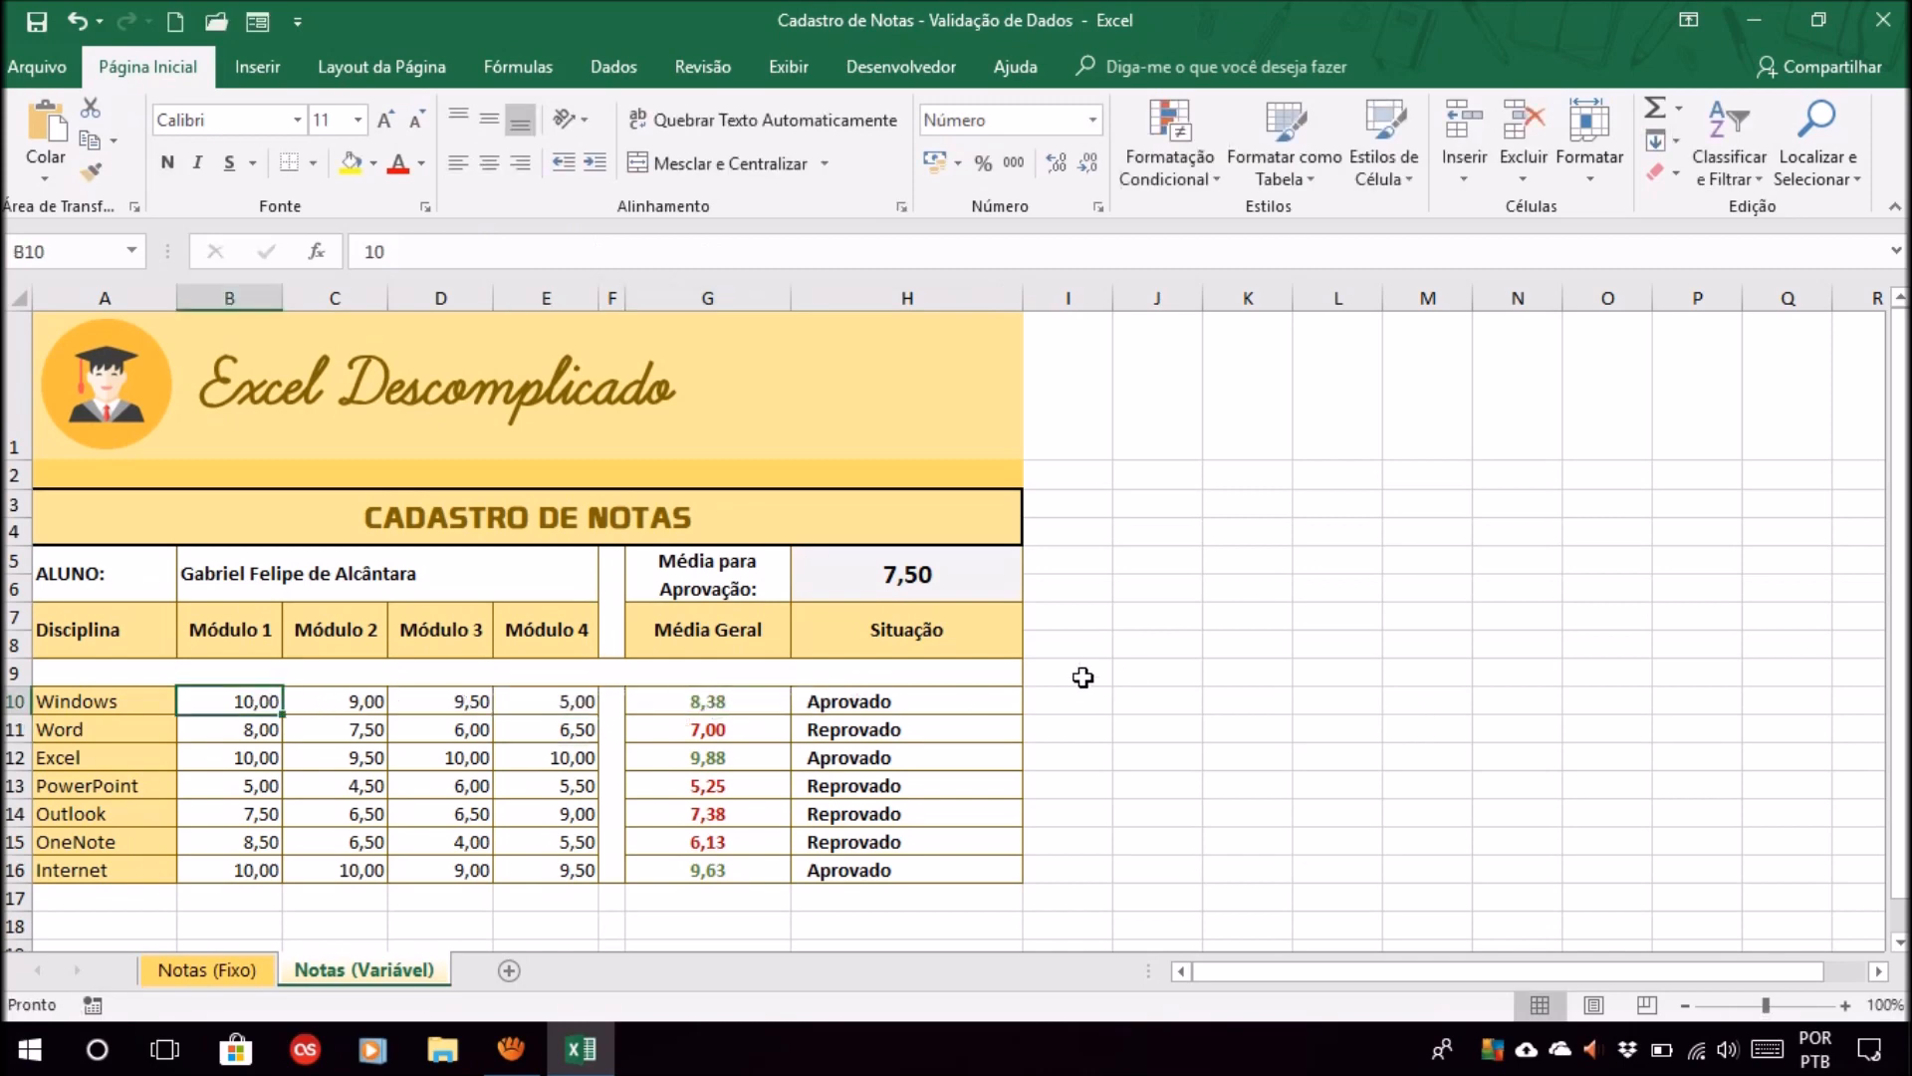
{"action": "type", "text": "4"}
{"action": "key", "text": "Return"}
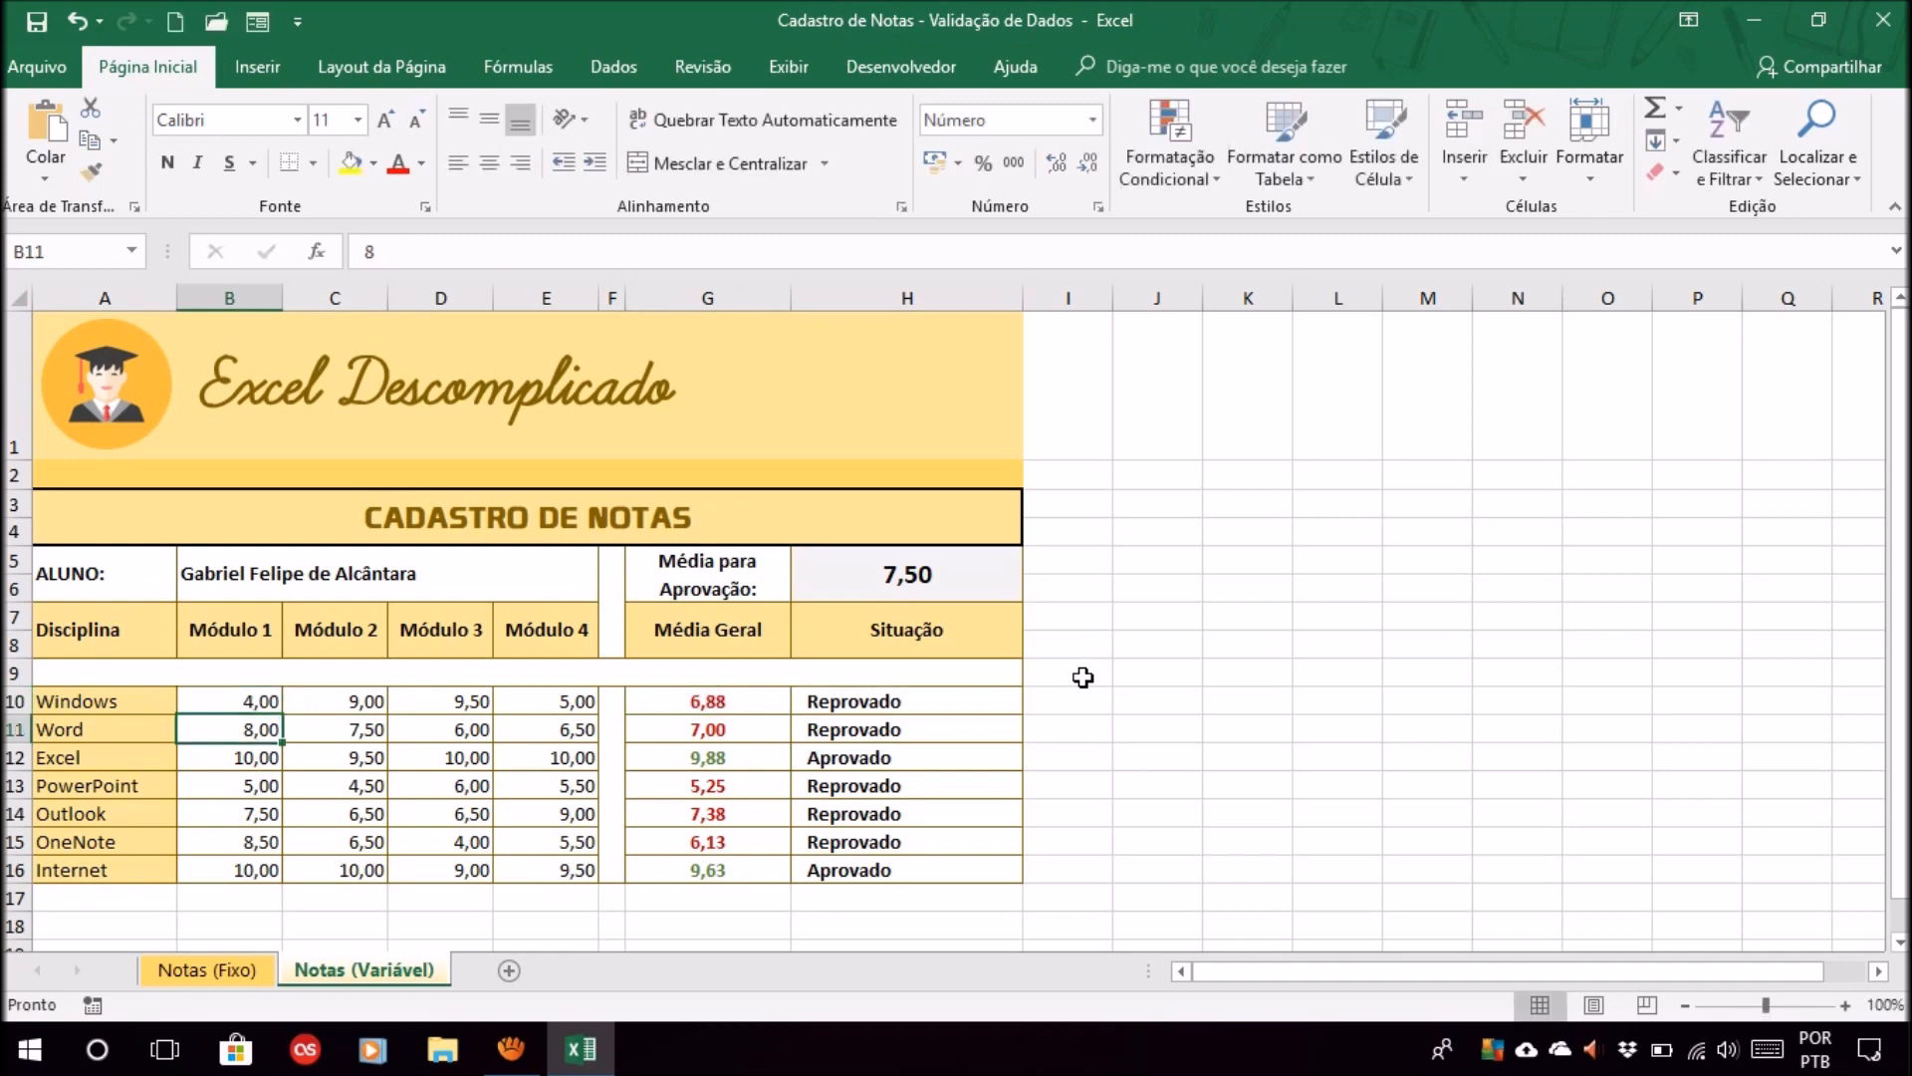
- Compare the Windows Média Geral and Situação with the approval average in H5
{"action": "left_click", "coordinate": [743, 703]}
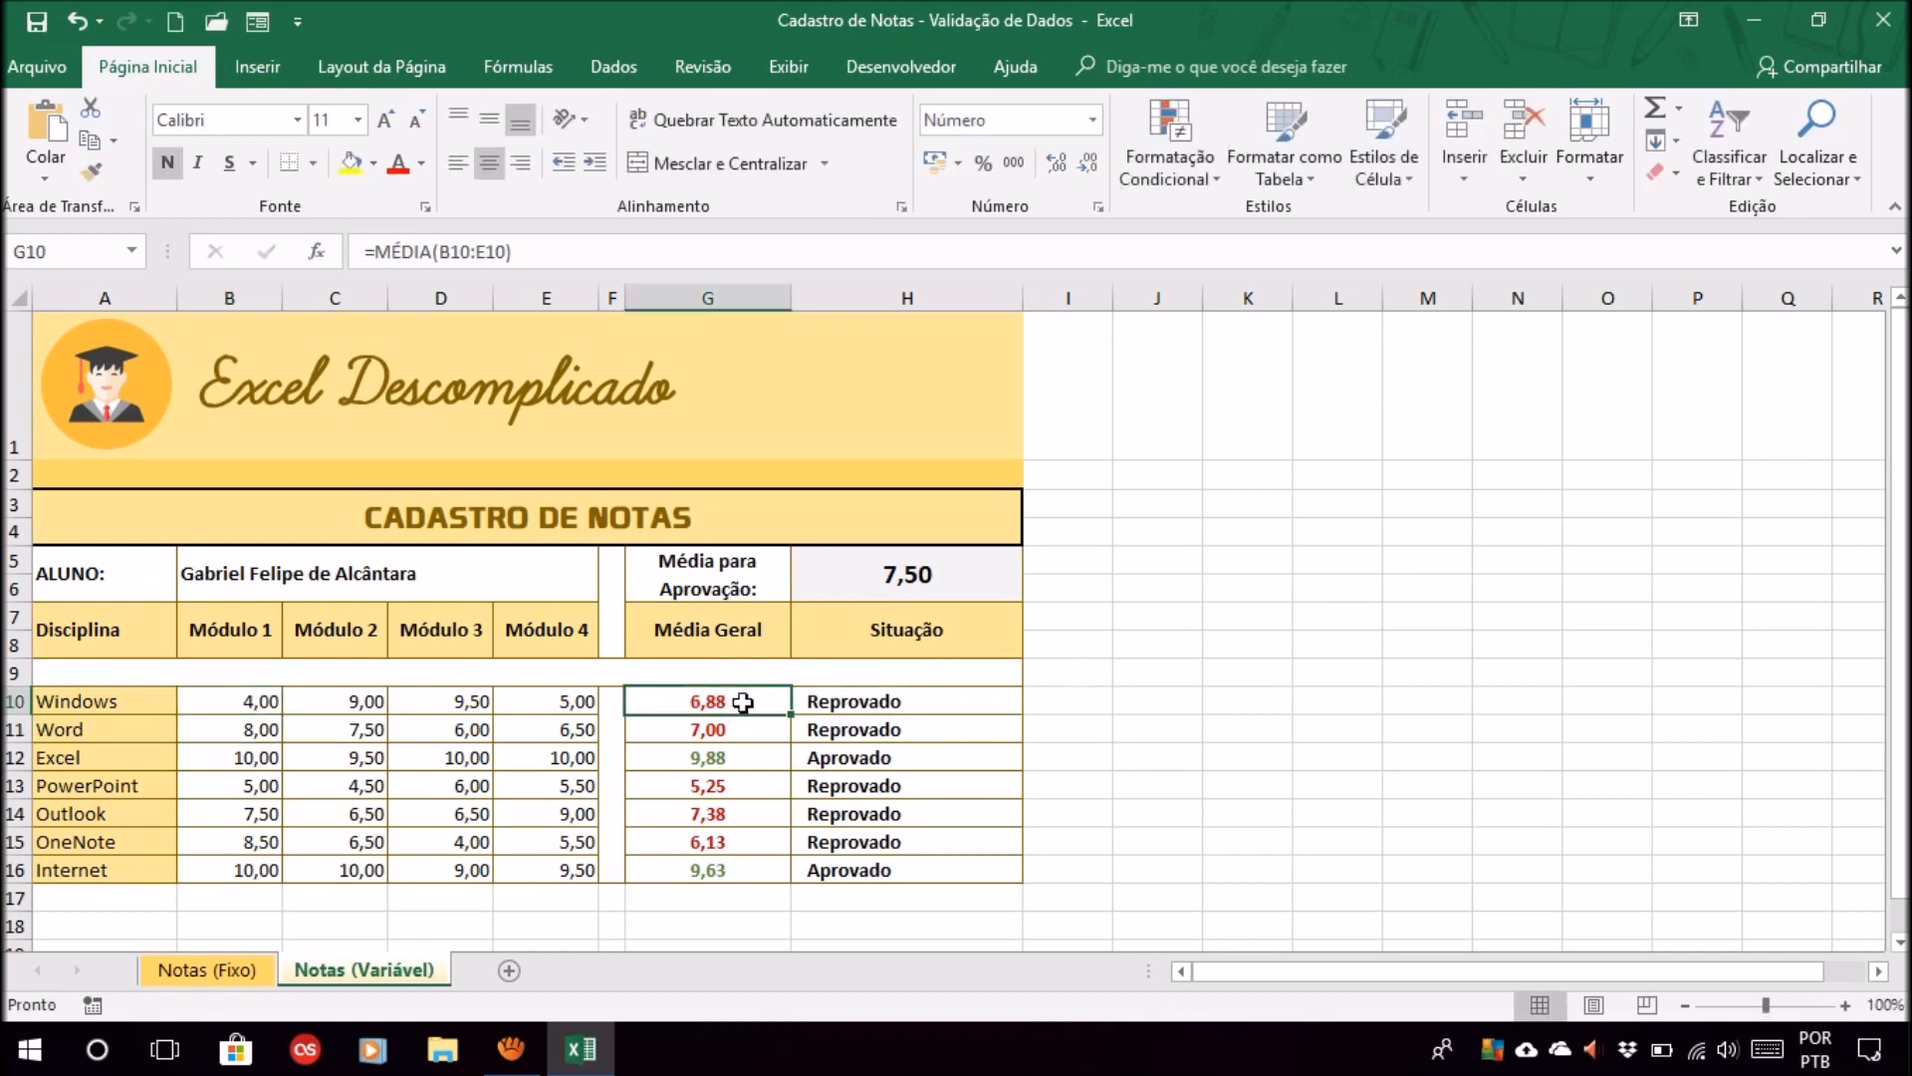
{"action": "left_click", "coordinate": [988, 575]}
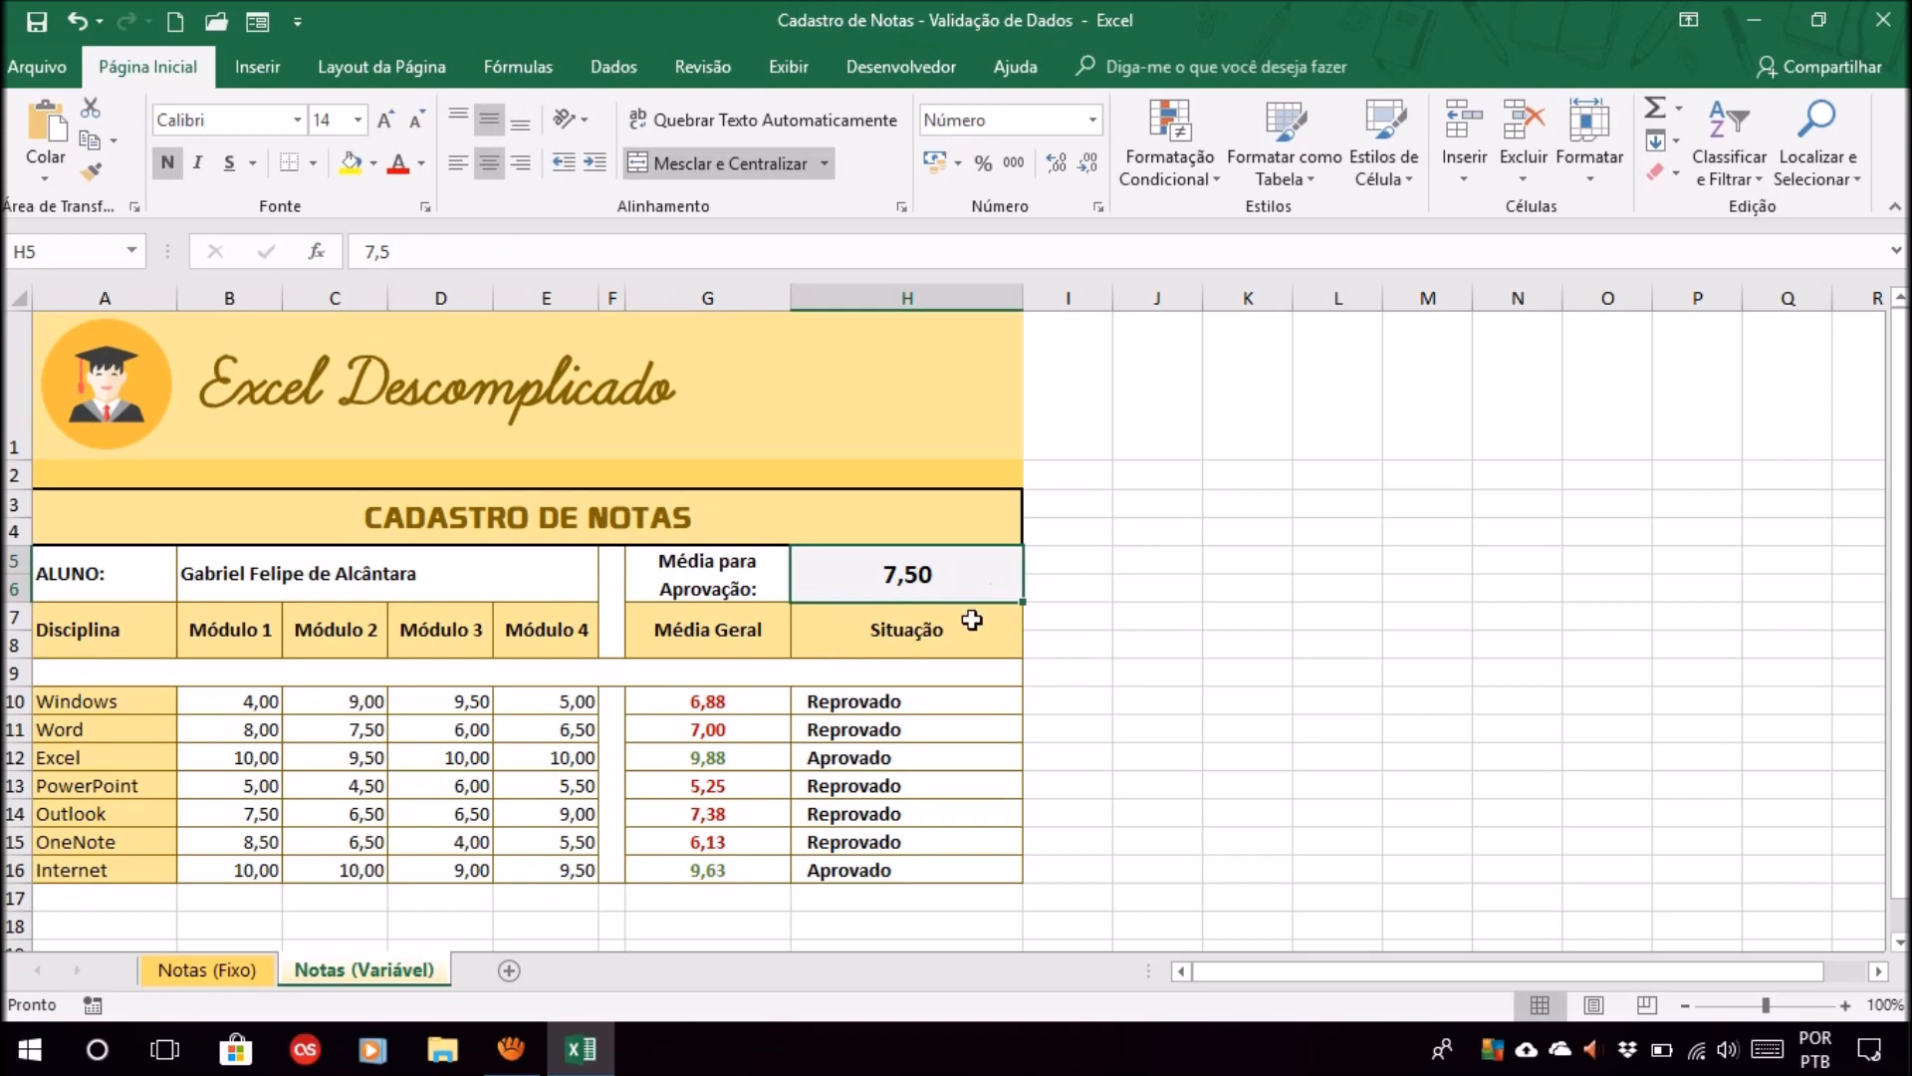
{"action": "left_click", "coordinate": [928, 699]}
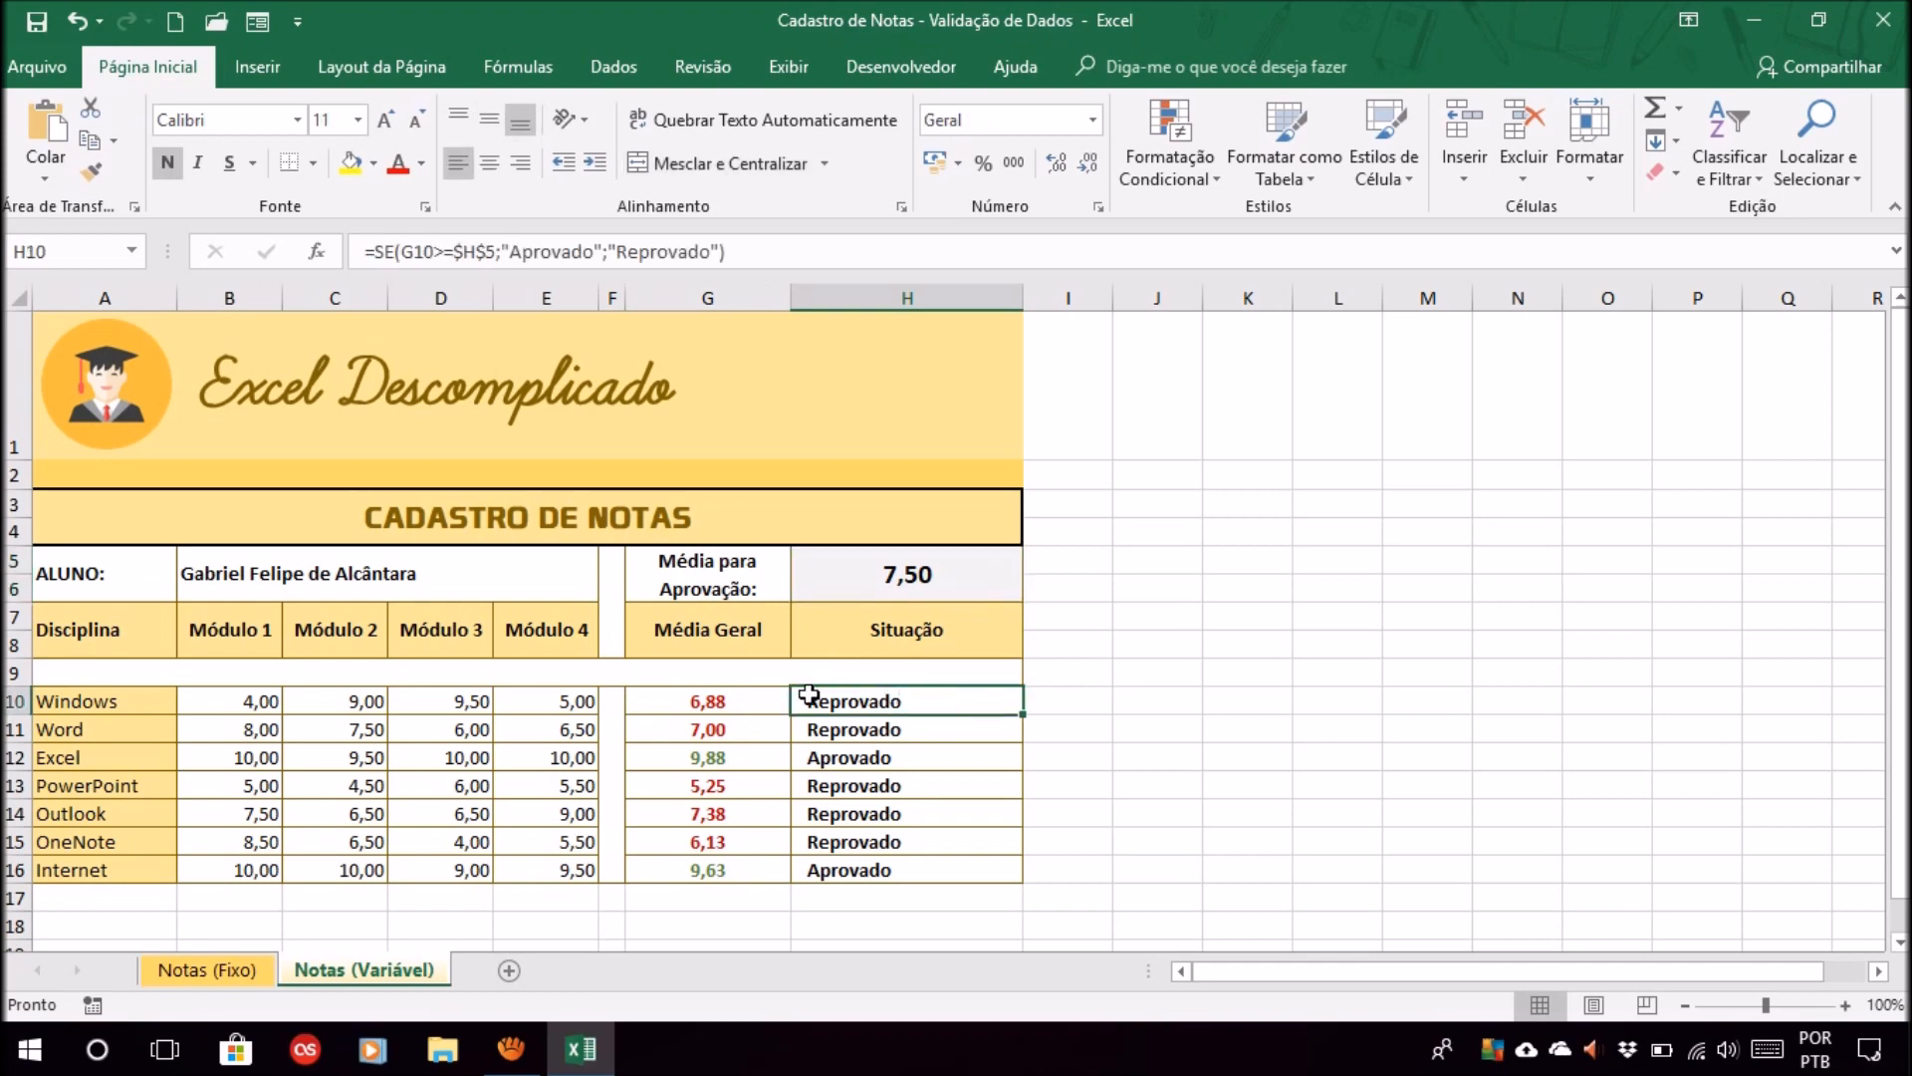
{"action": "left_click", "coordinate": [740, 695]}
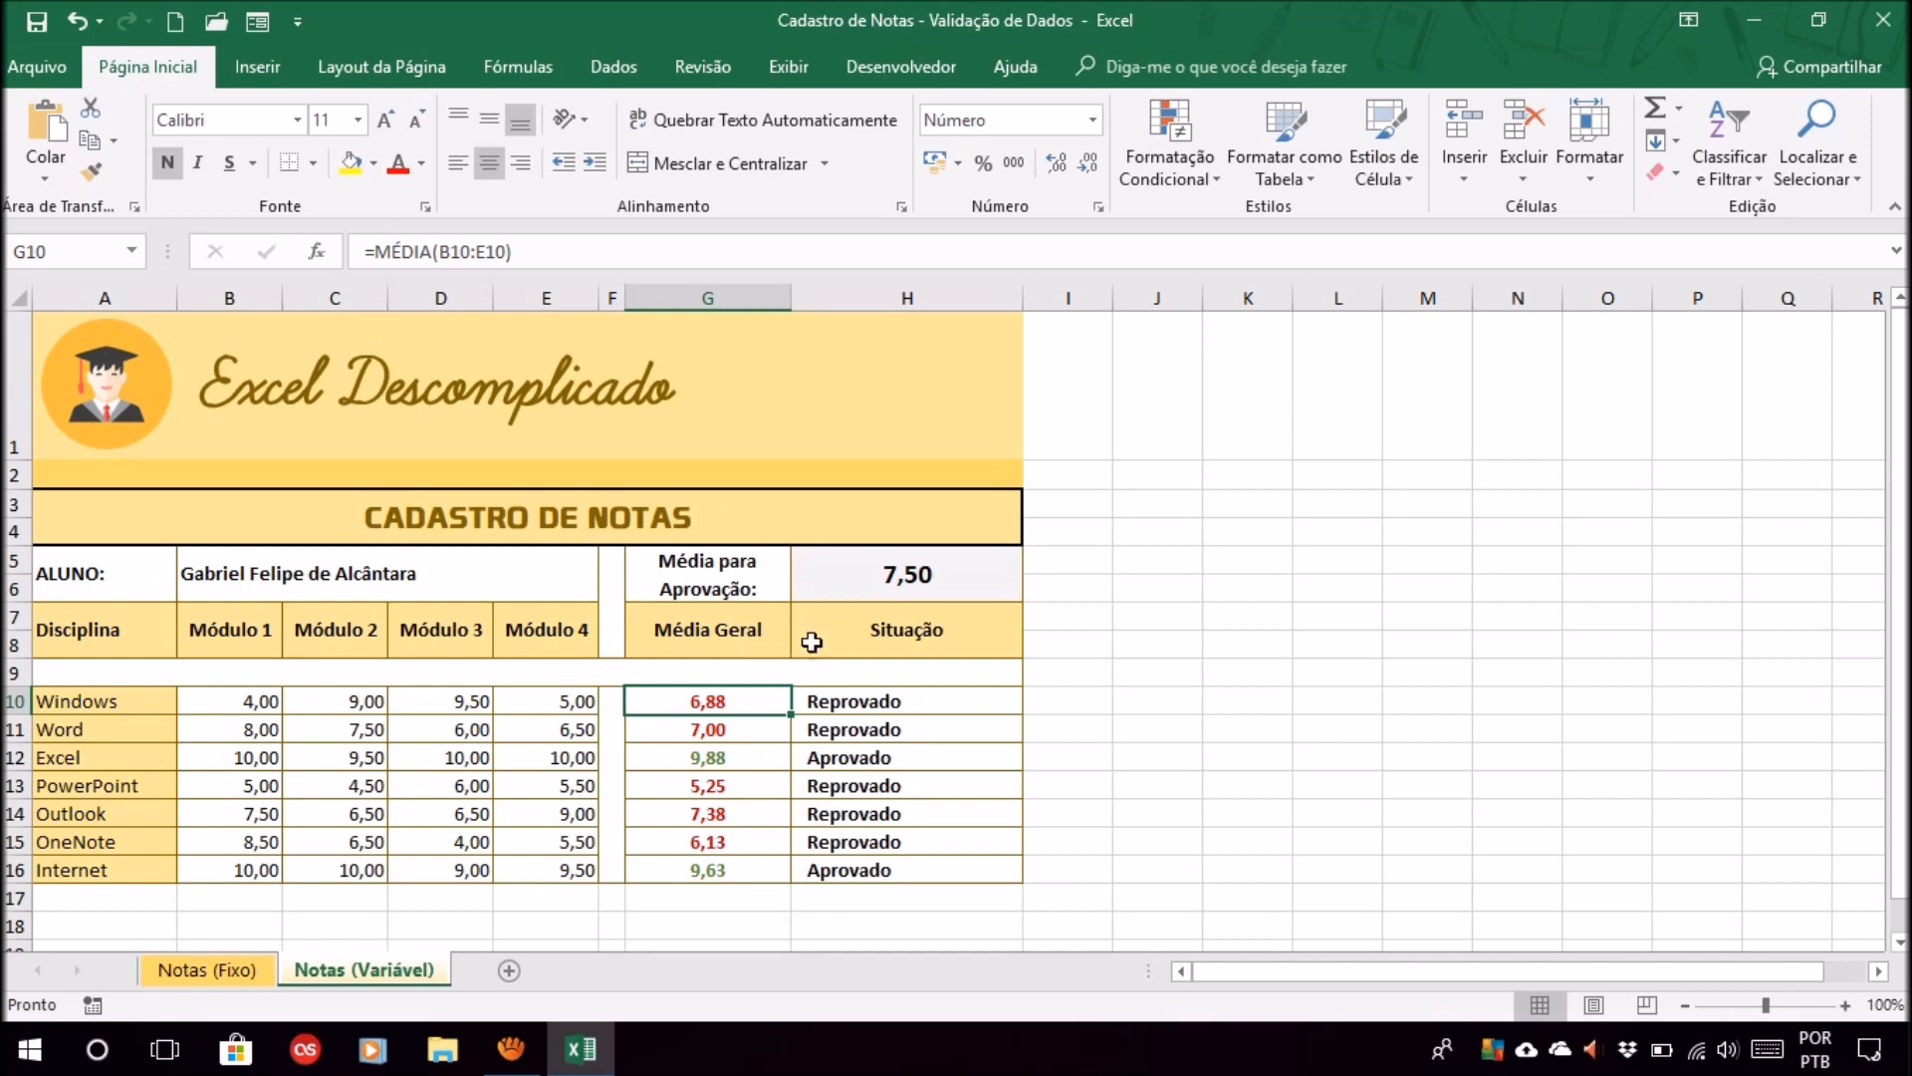
{"action": "left_click", "coordinate": [900, 578]}
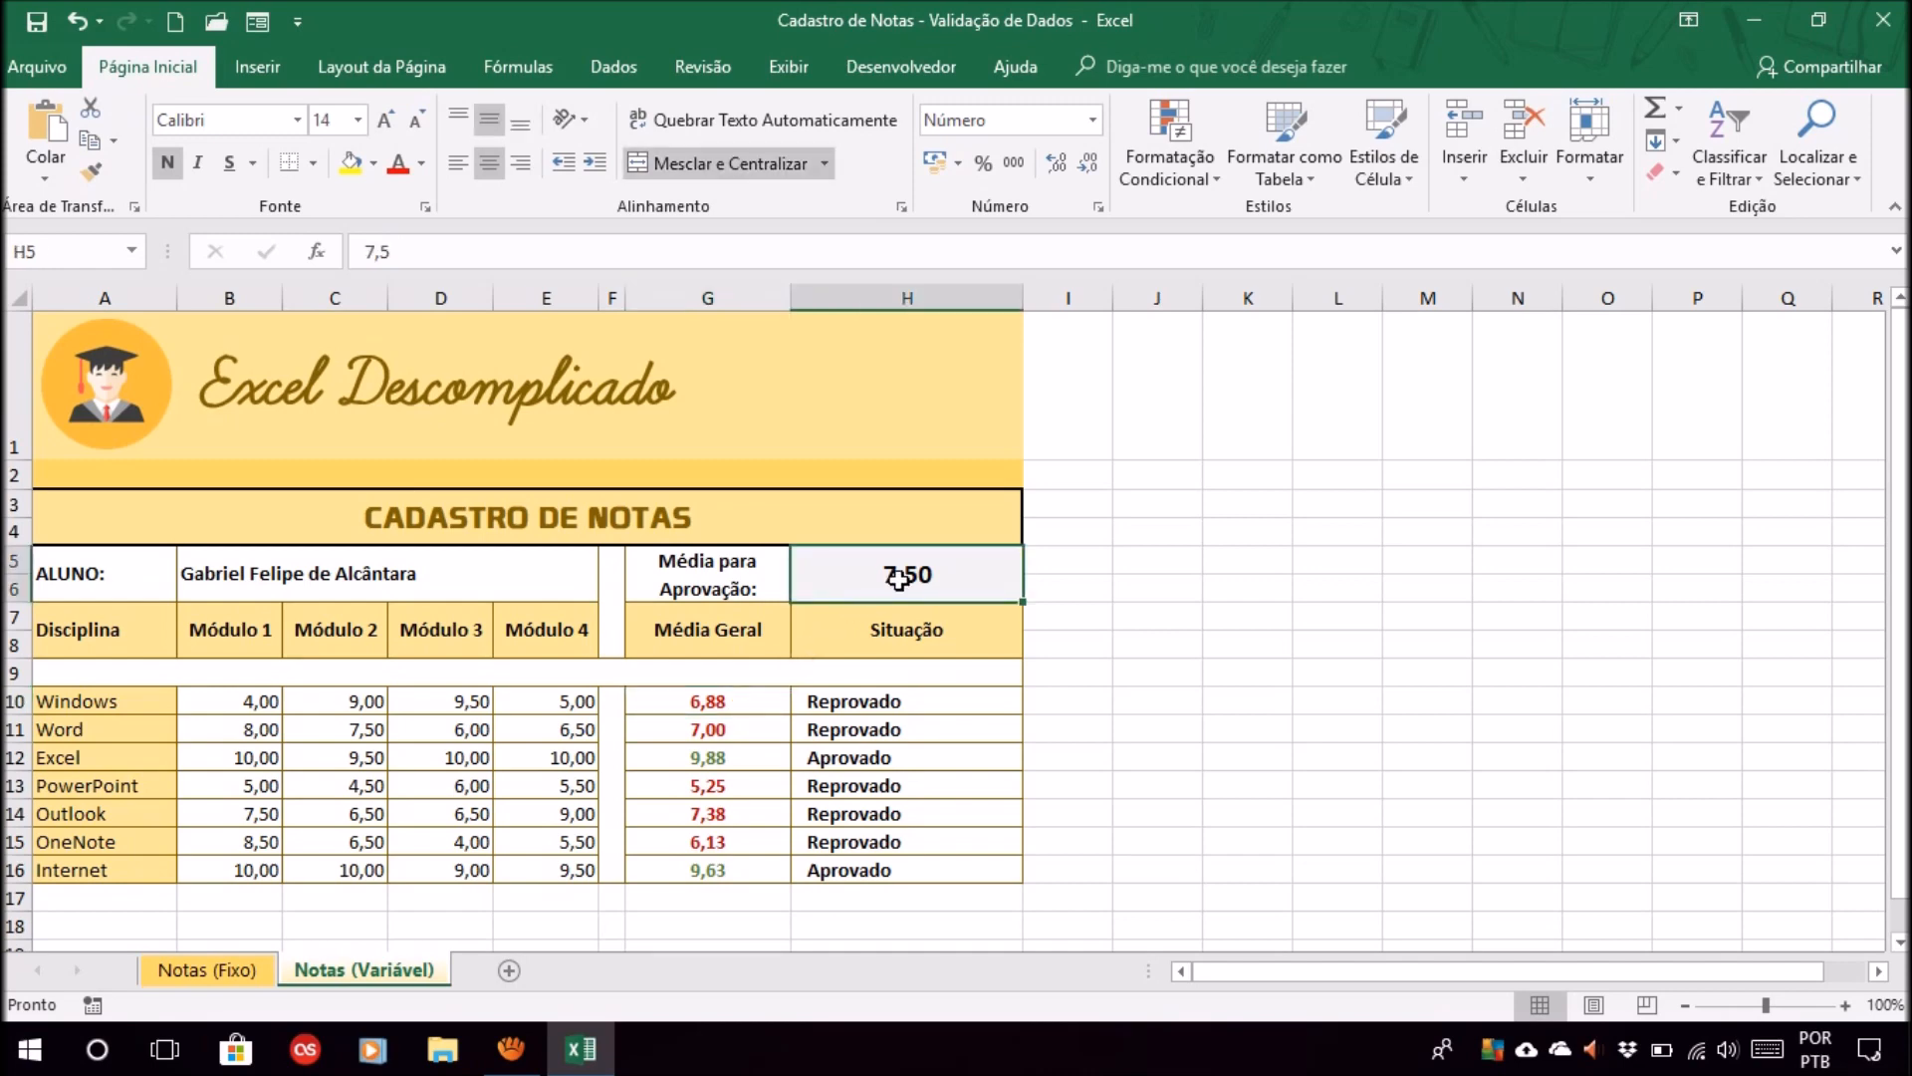
{"action": "left_click", "coordinate": [744, 702]}
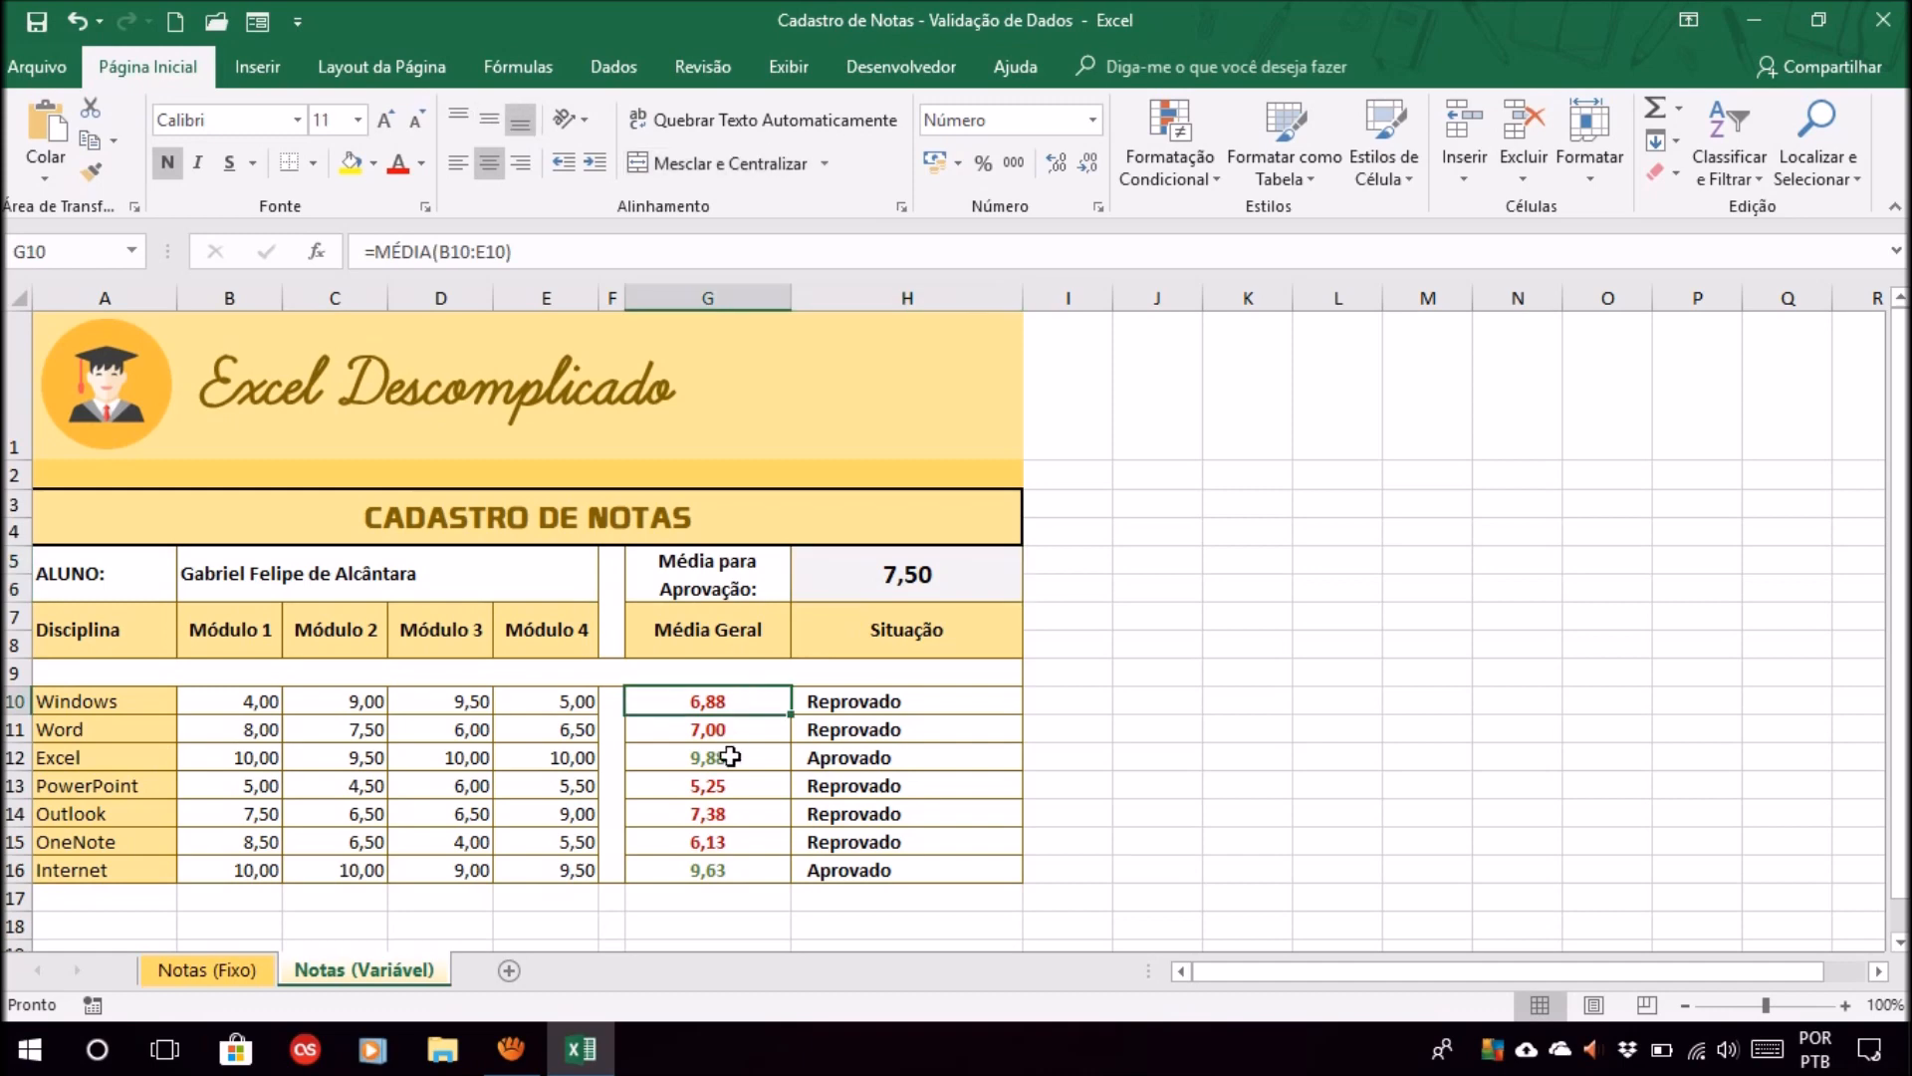
- Set the Média para Aprovação value in H5 to 6
{"action": "left_click", "coordinate": [920, 577]}
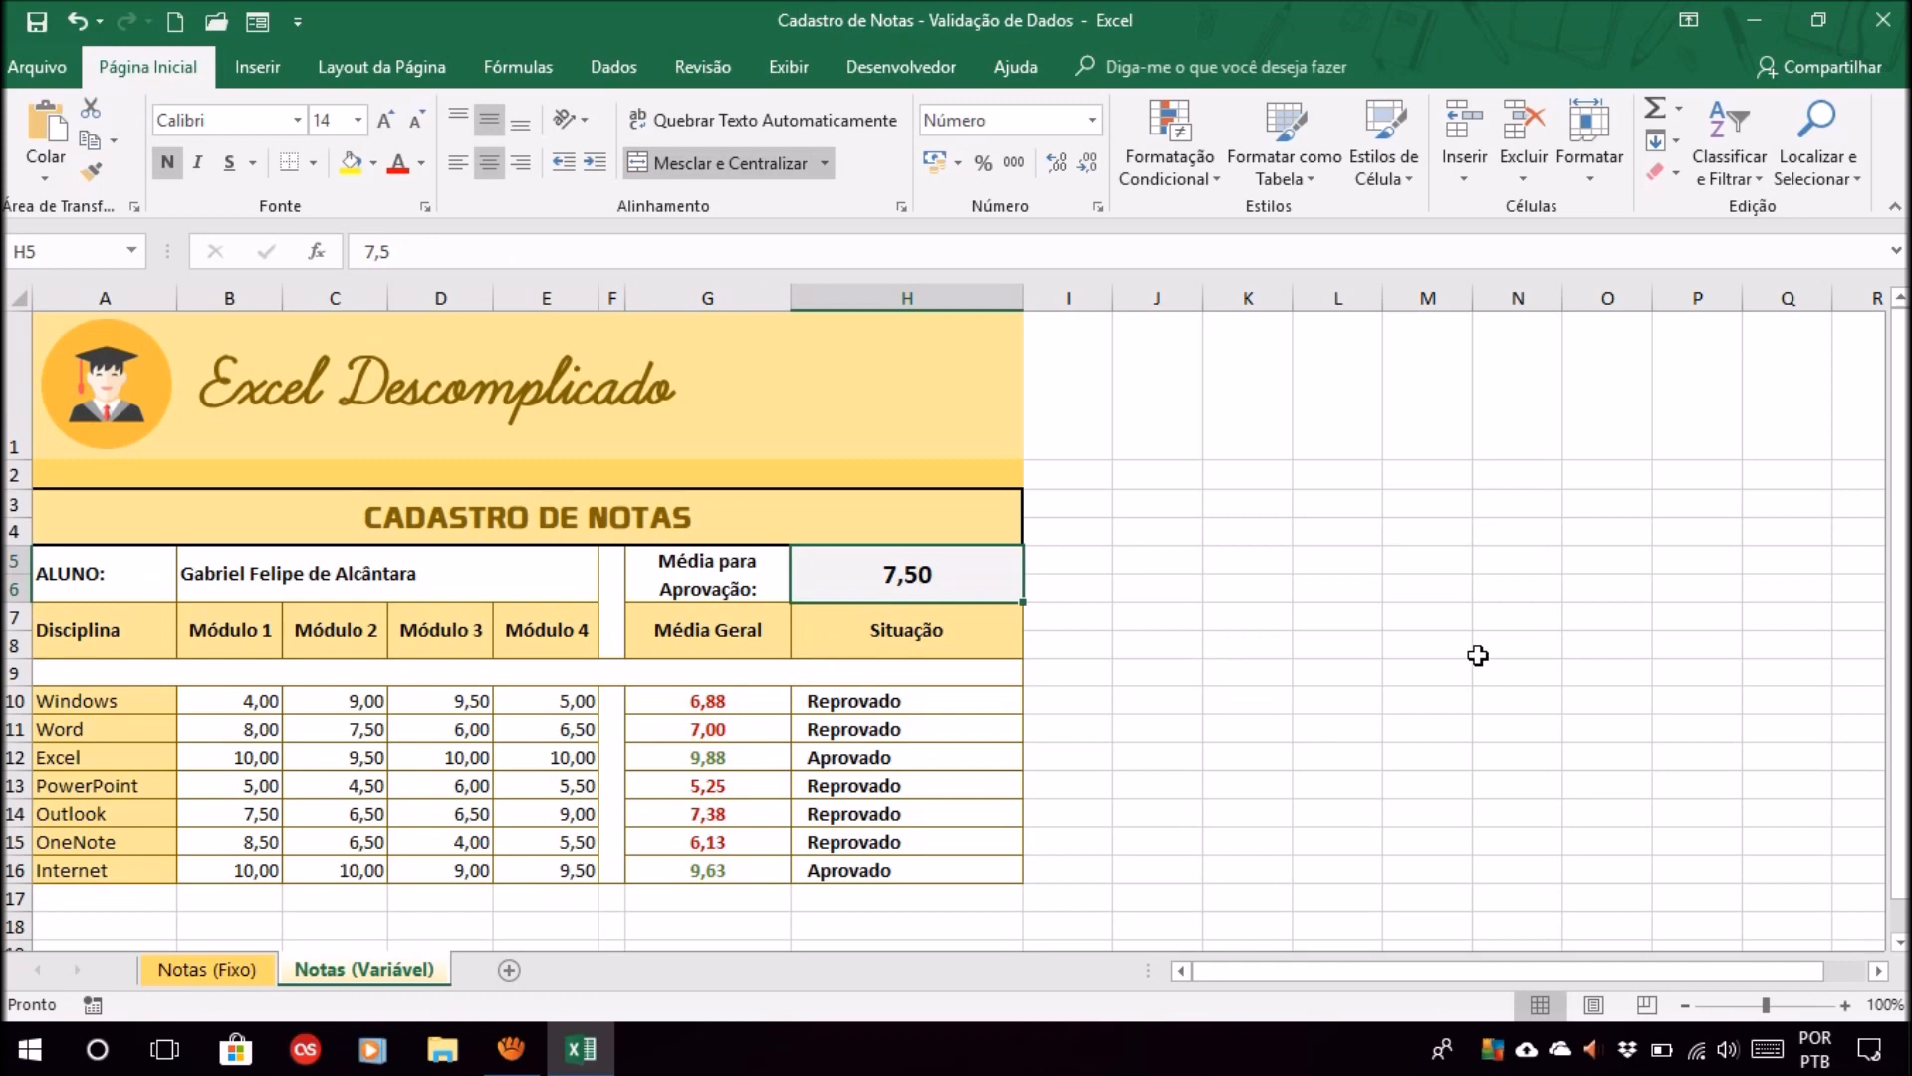
{"action": "type", "text": "6"}
{"action": "key", "text": "Return"}
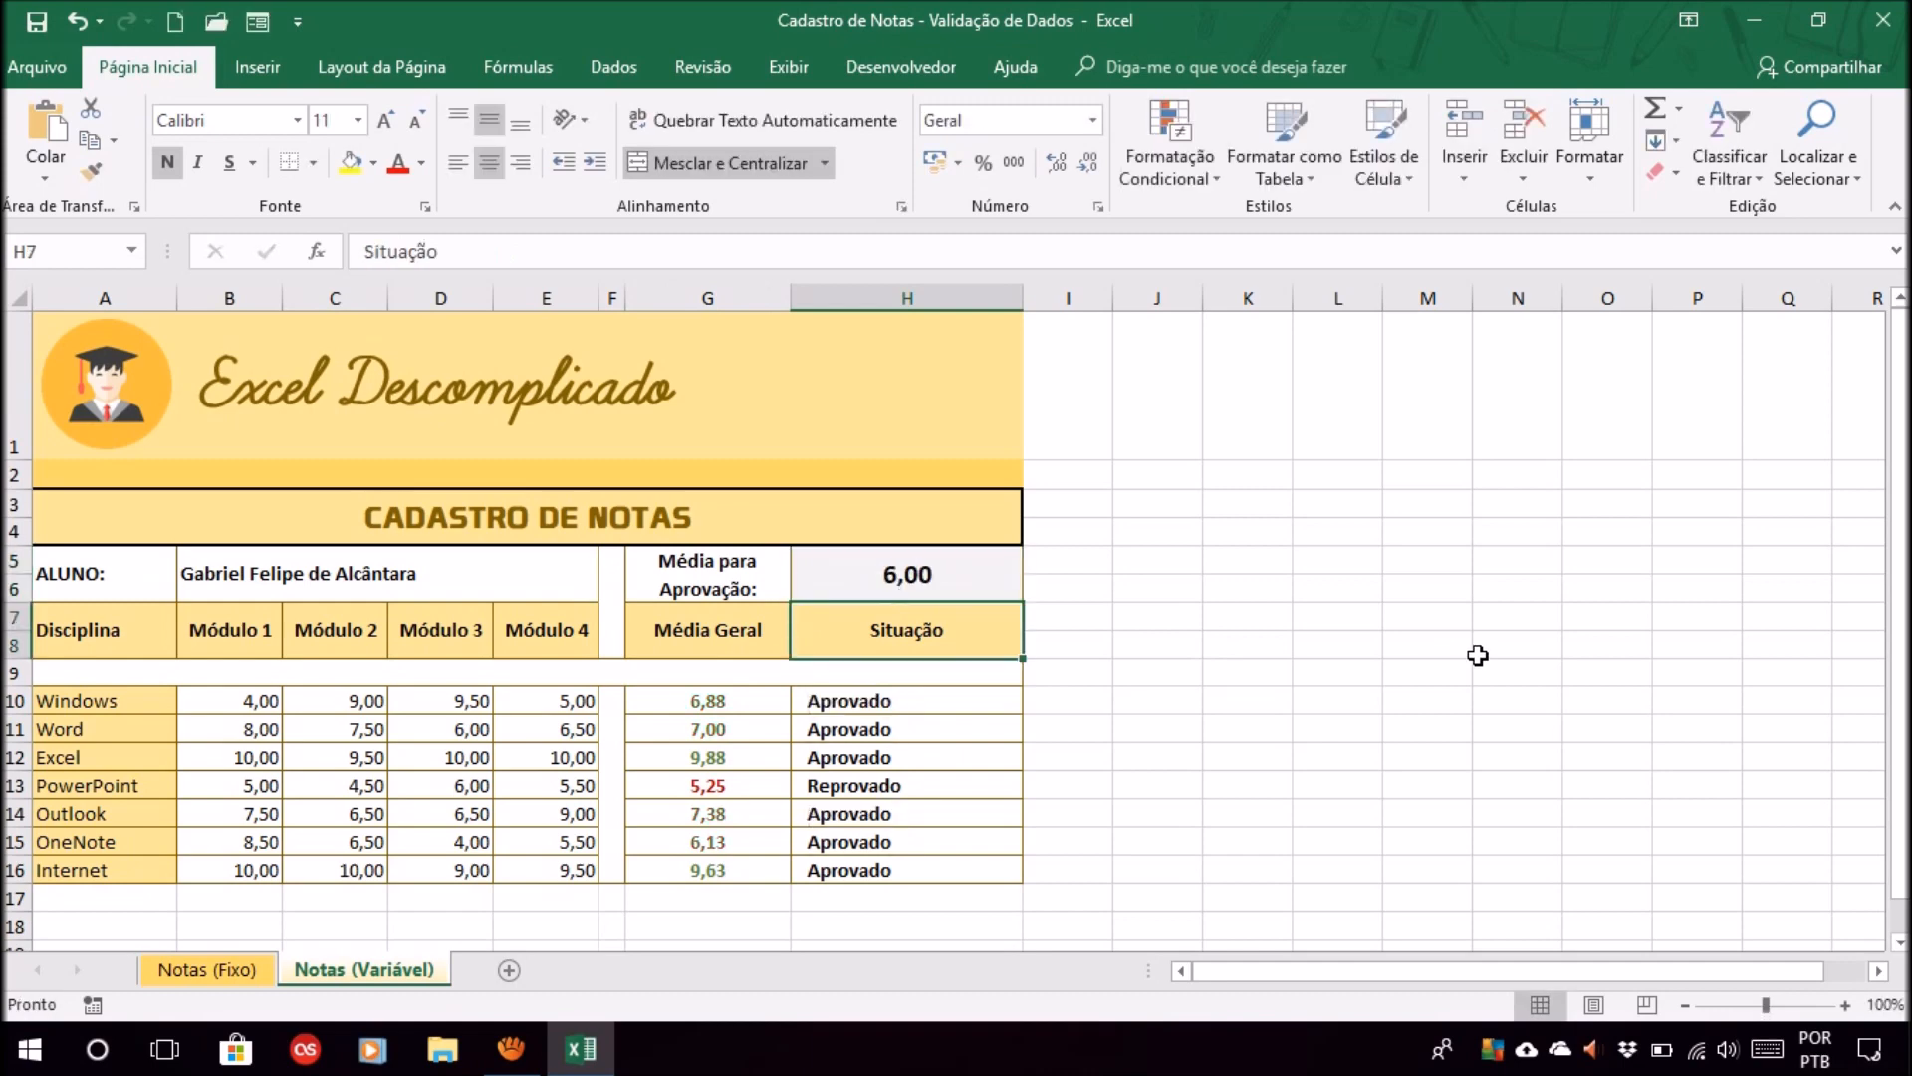
- Examine the PowerPoint row's average and the Situação of the other disciplines against the approval average
{"action": "left_click", "coordinate": [757, 787]}
{"action": "left_click_drag", "start_coordinate": [86, 785], "coordinate": [910, 788]}
{"action": "left_click", "coordinate": [708, 804]}
{"action": "left_click", "coordinate": [717, 790]}
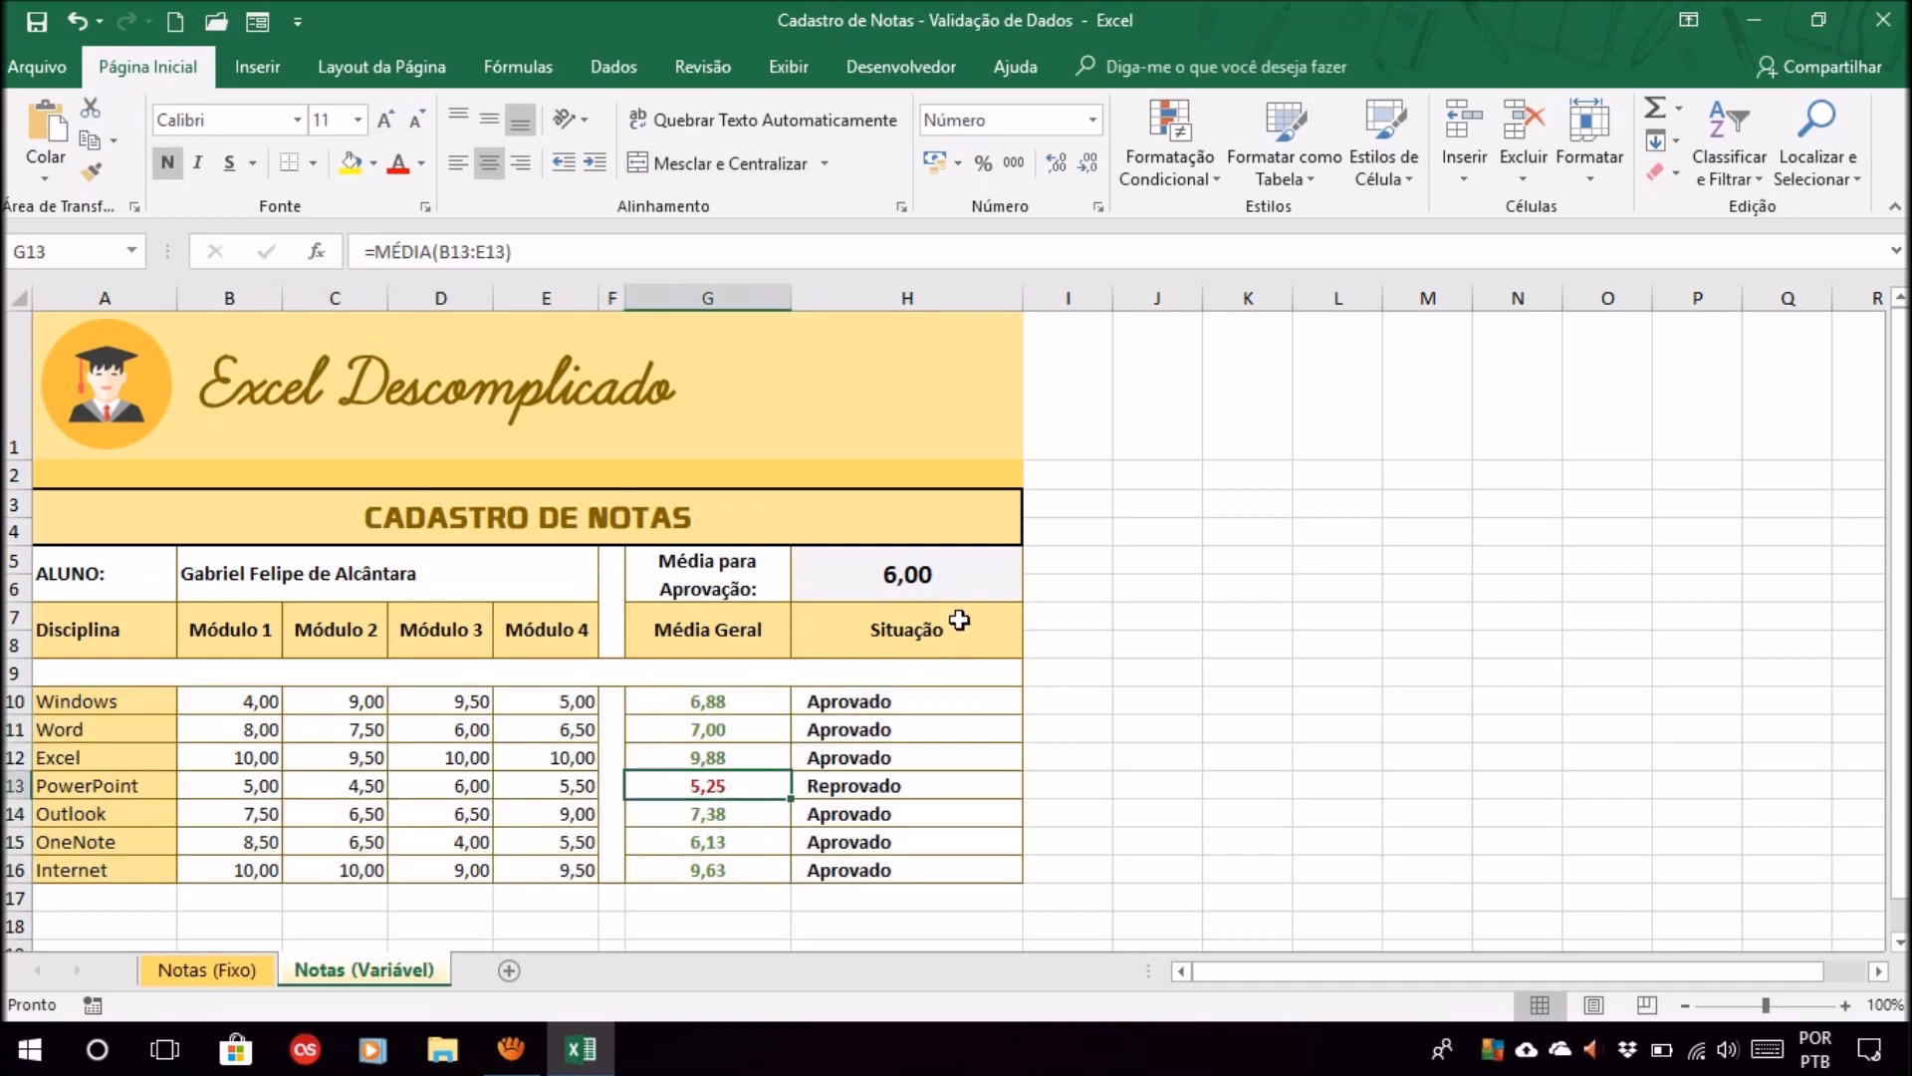
{"action": "left_click", "coordinate": [971, 583]}
{"action": "left_click", "coordinate": [735, 794]}
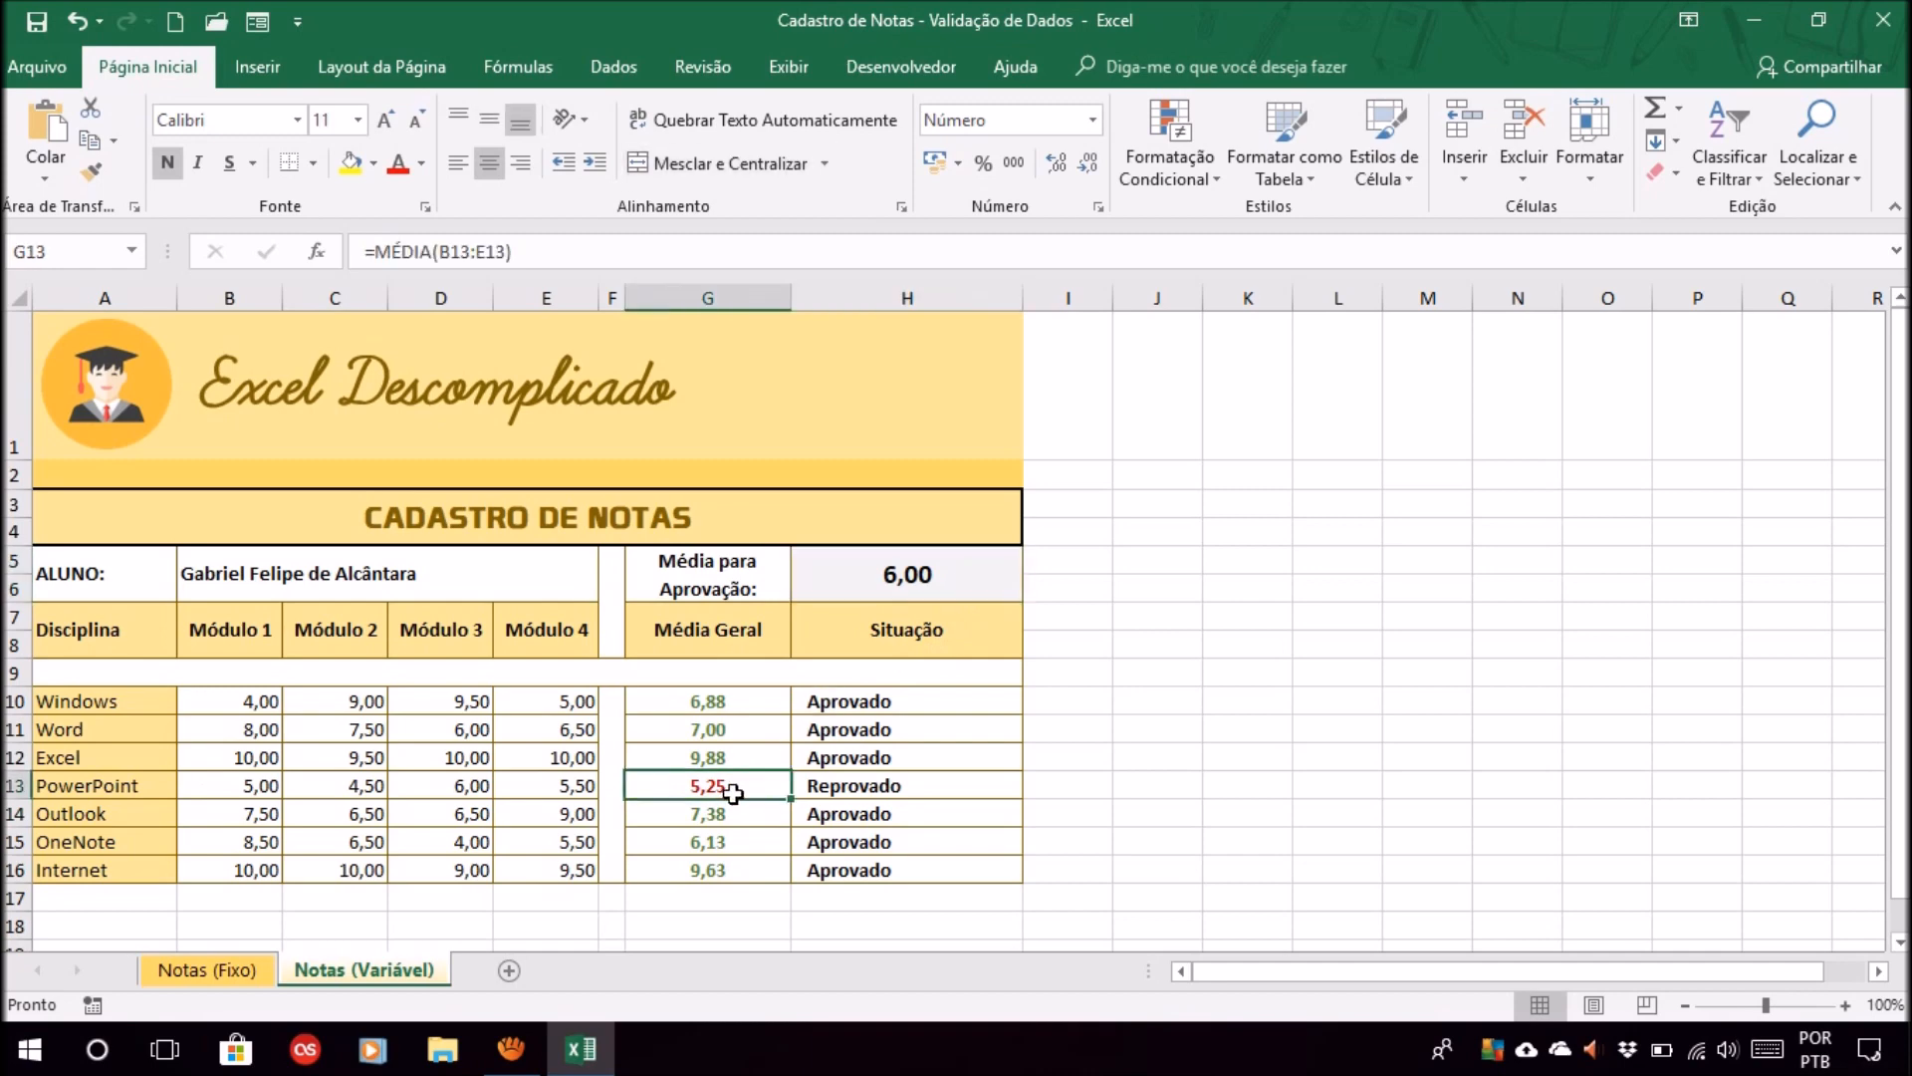
{"action": "left_click", "coordinate": [844, 704]}
{"action": "left_click", "coordinate": [849, 757]}
{"action": "left_click", "coordinate": [846, 816]}
{"action": "left_click", "coordinate": [840, 854]}
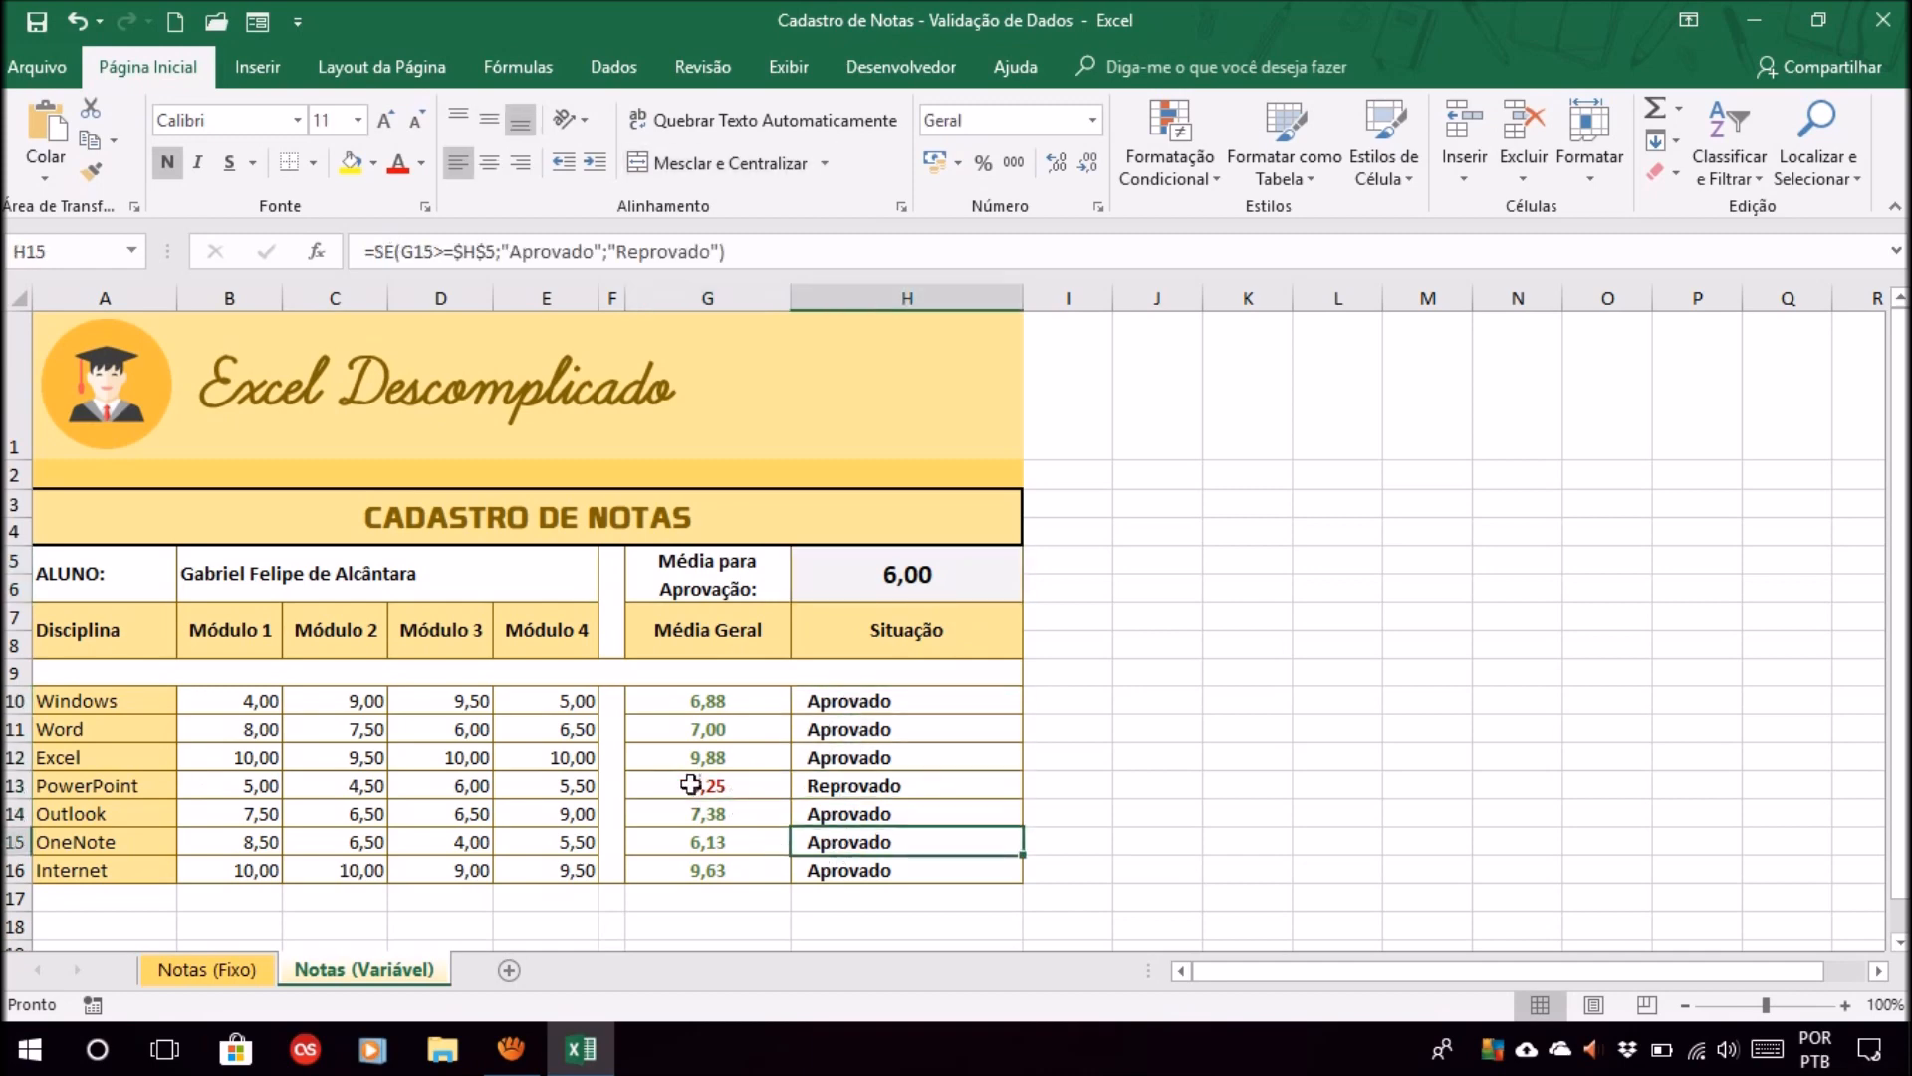
- Set the Média para Aprovação value in H5 to 8
{"action": "left_click", "coordinate": [862, 598]}
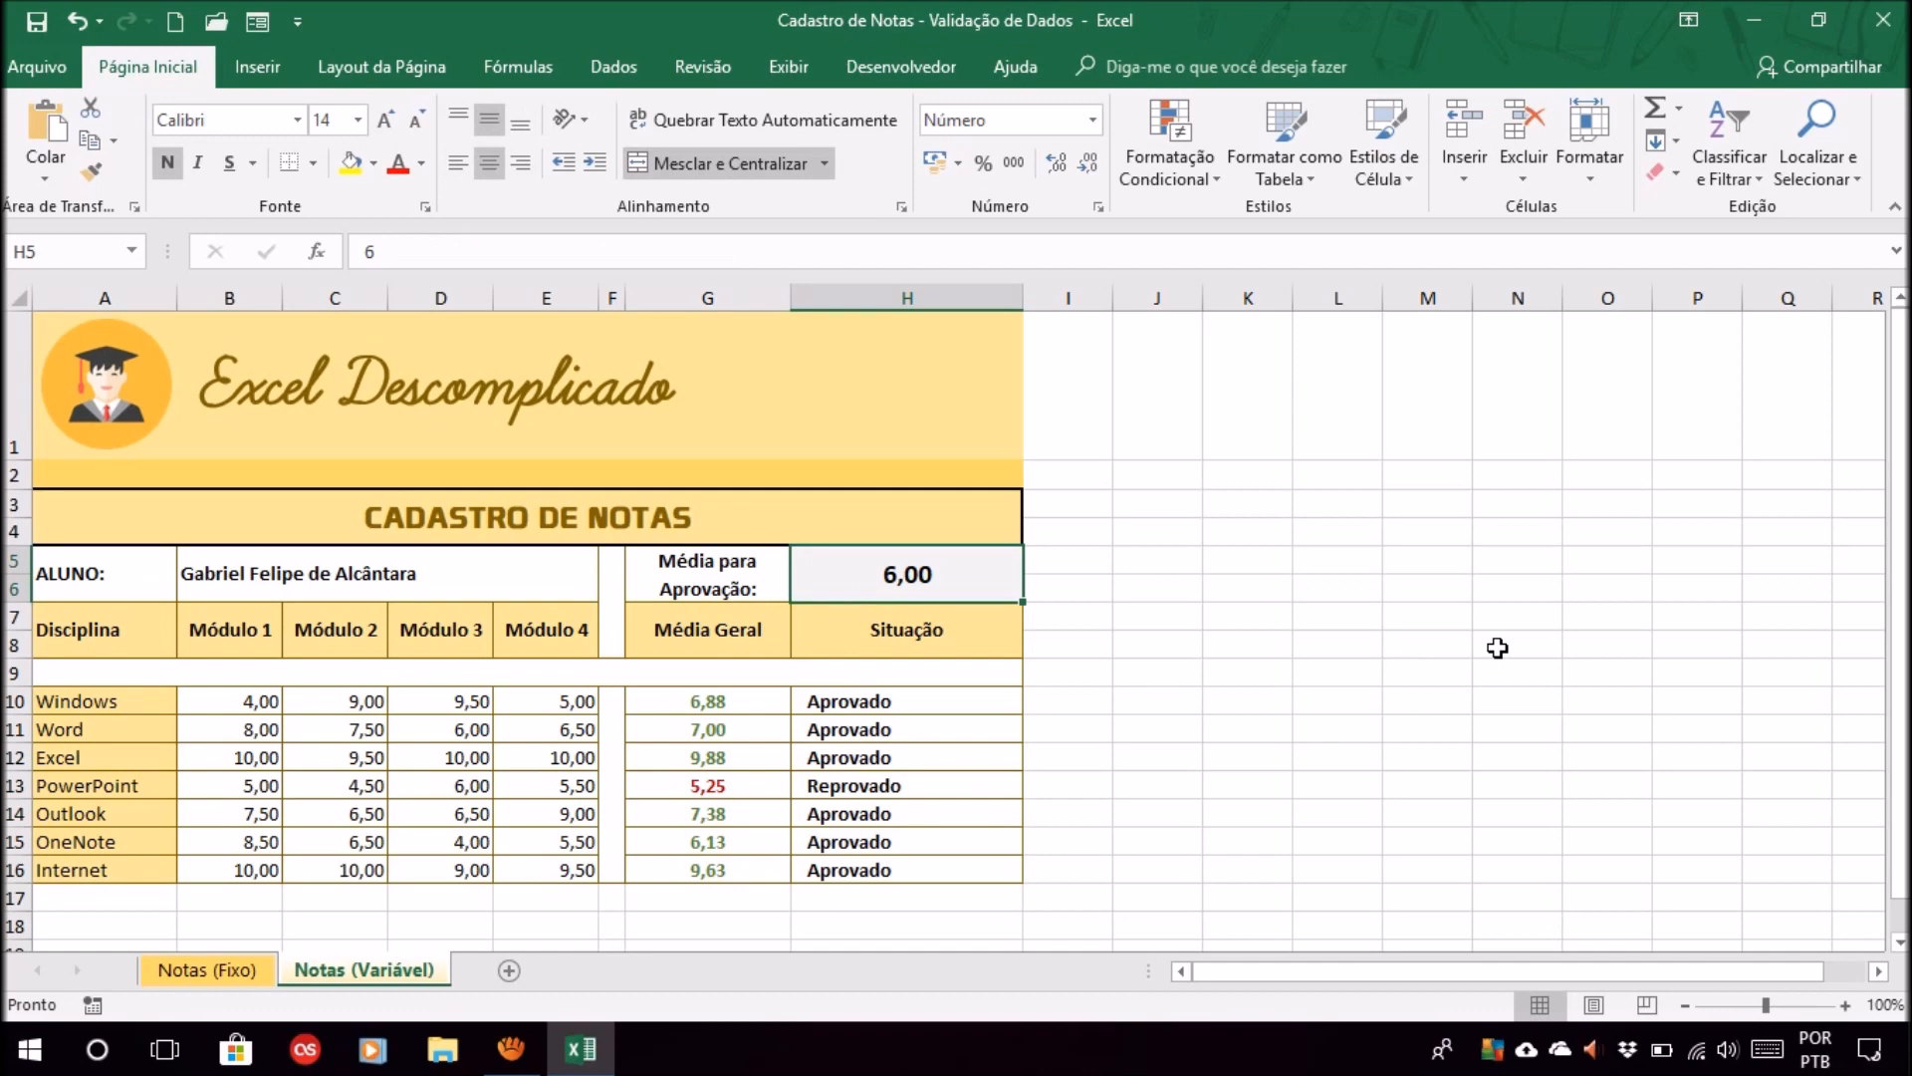
{"action": "type", "text": "8"}
{"action": "key", "text": "Return"}
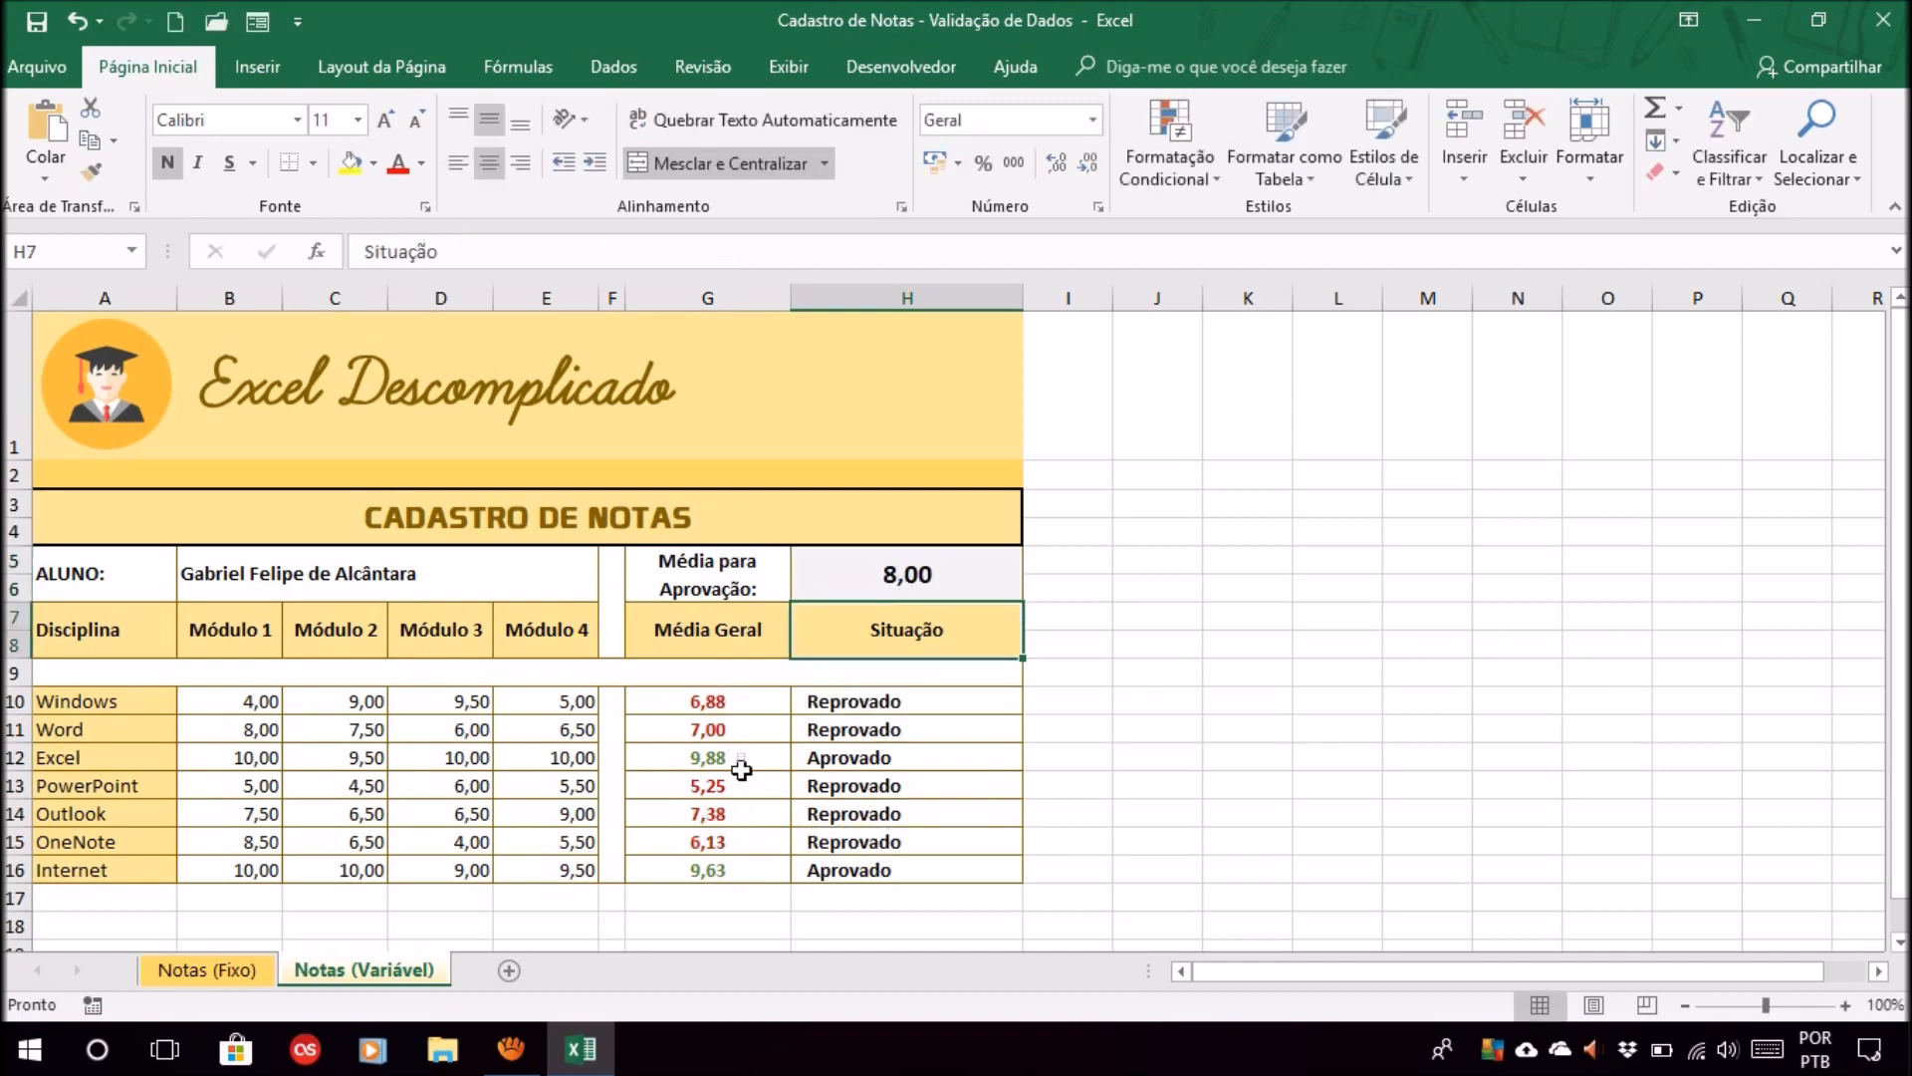
- Examine the Média Geral and Situação of Excel and Internet, and the Windows average
{"action": "left_click", "coordinate": [742, 762]}
{"action": "left_click", "coordinate": [739, 870]}
{"action": "left_click", "coordinate": [739, 764]}
{"action": "left_click", "coordinate": [879, 754]}
{"action": "left_click", "coordinate": [882, 872]}
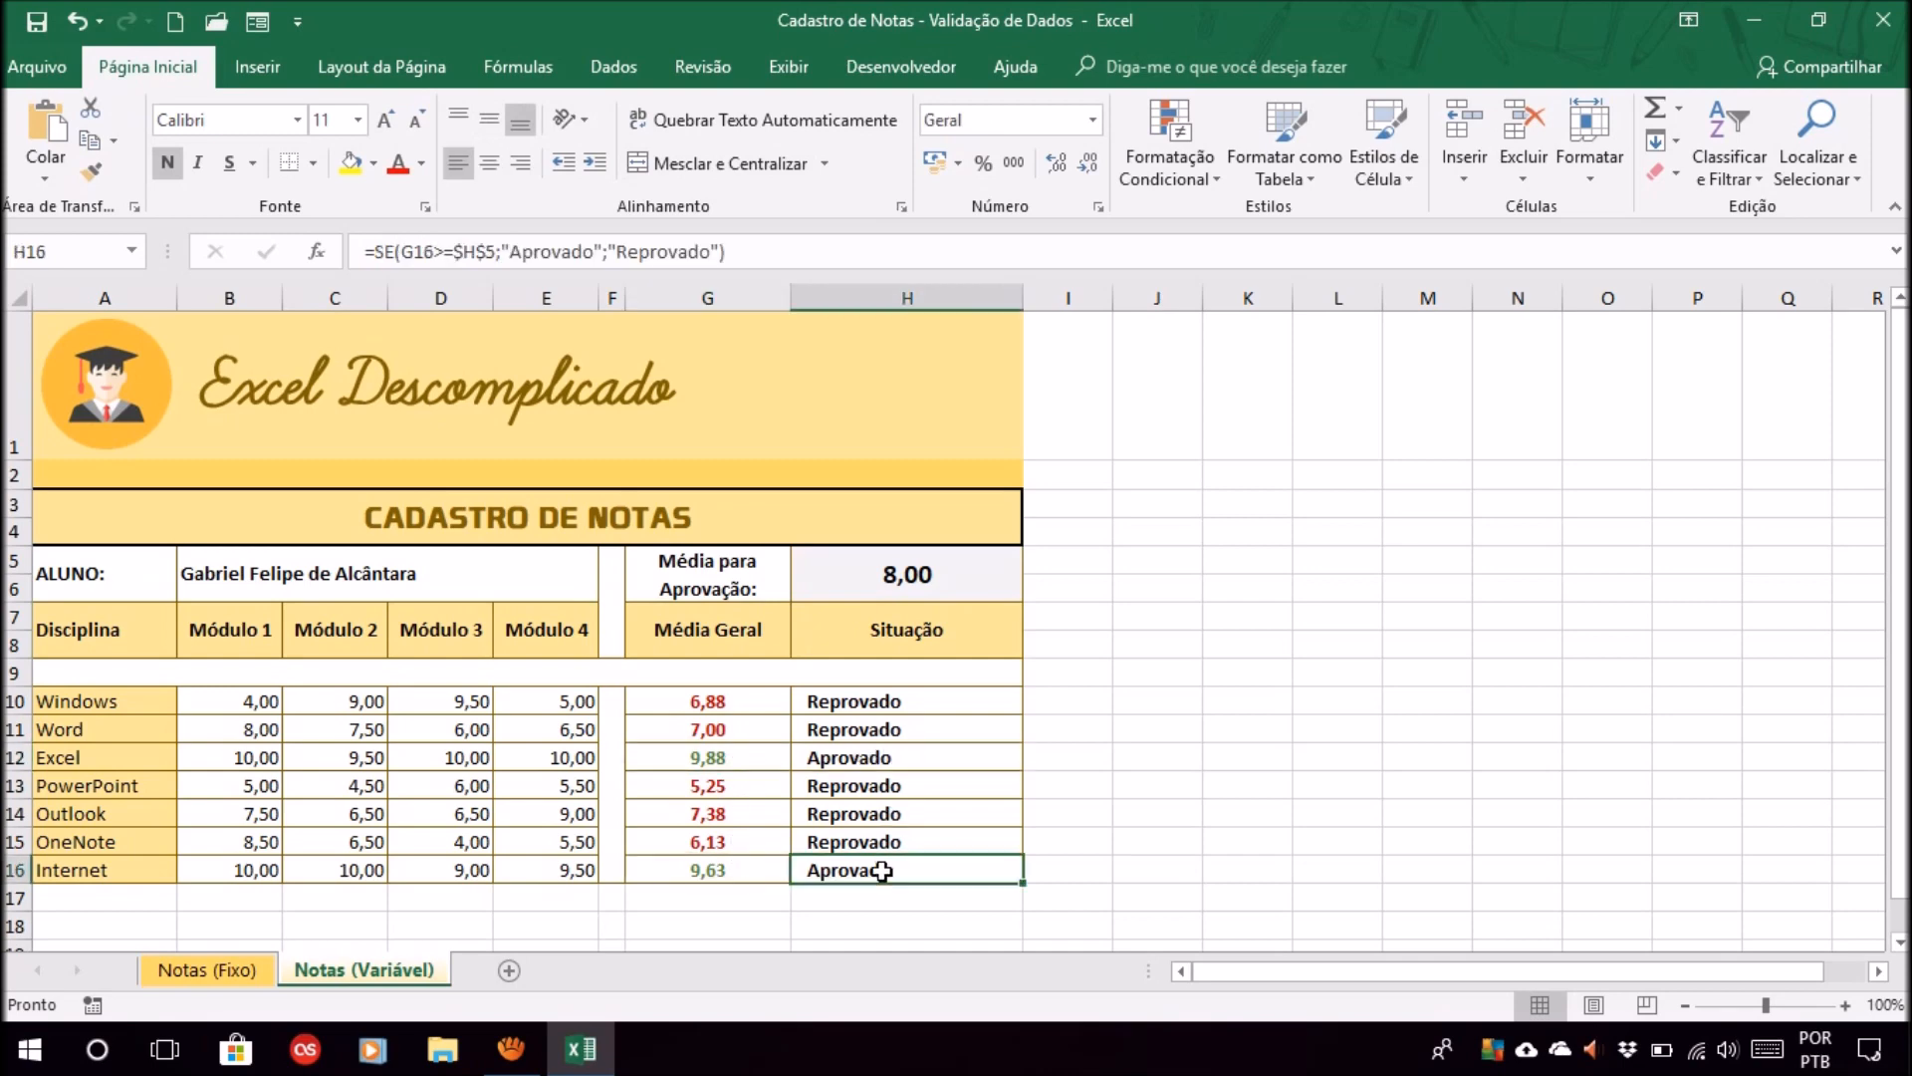
{"action": "left_click", "coordinate": [701, 764]}
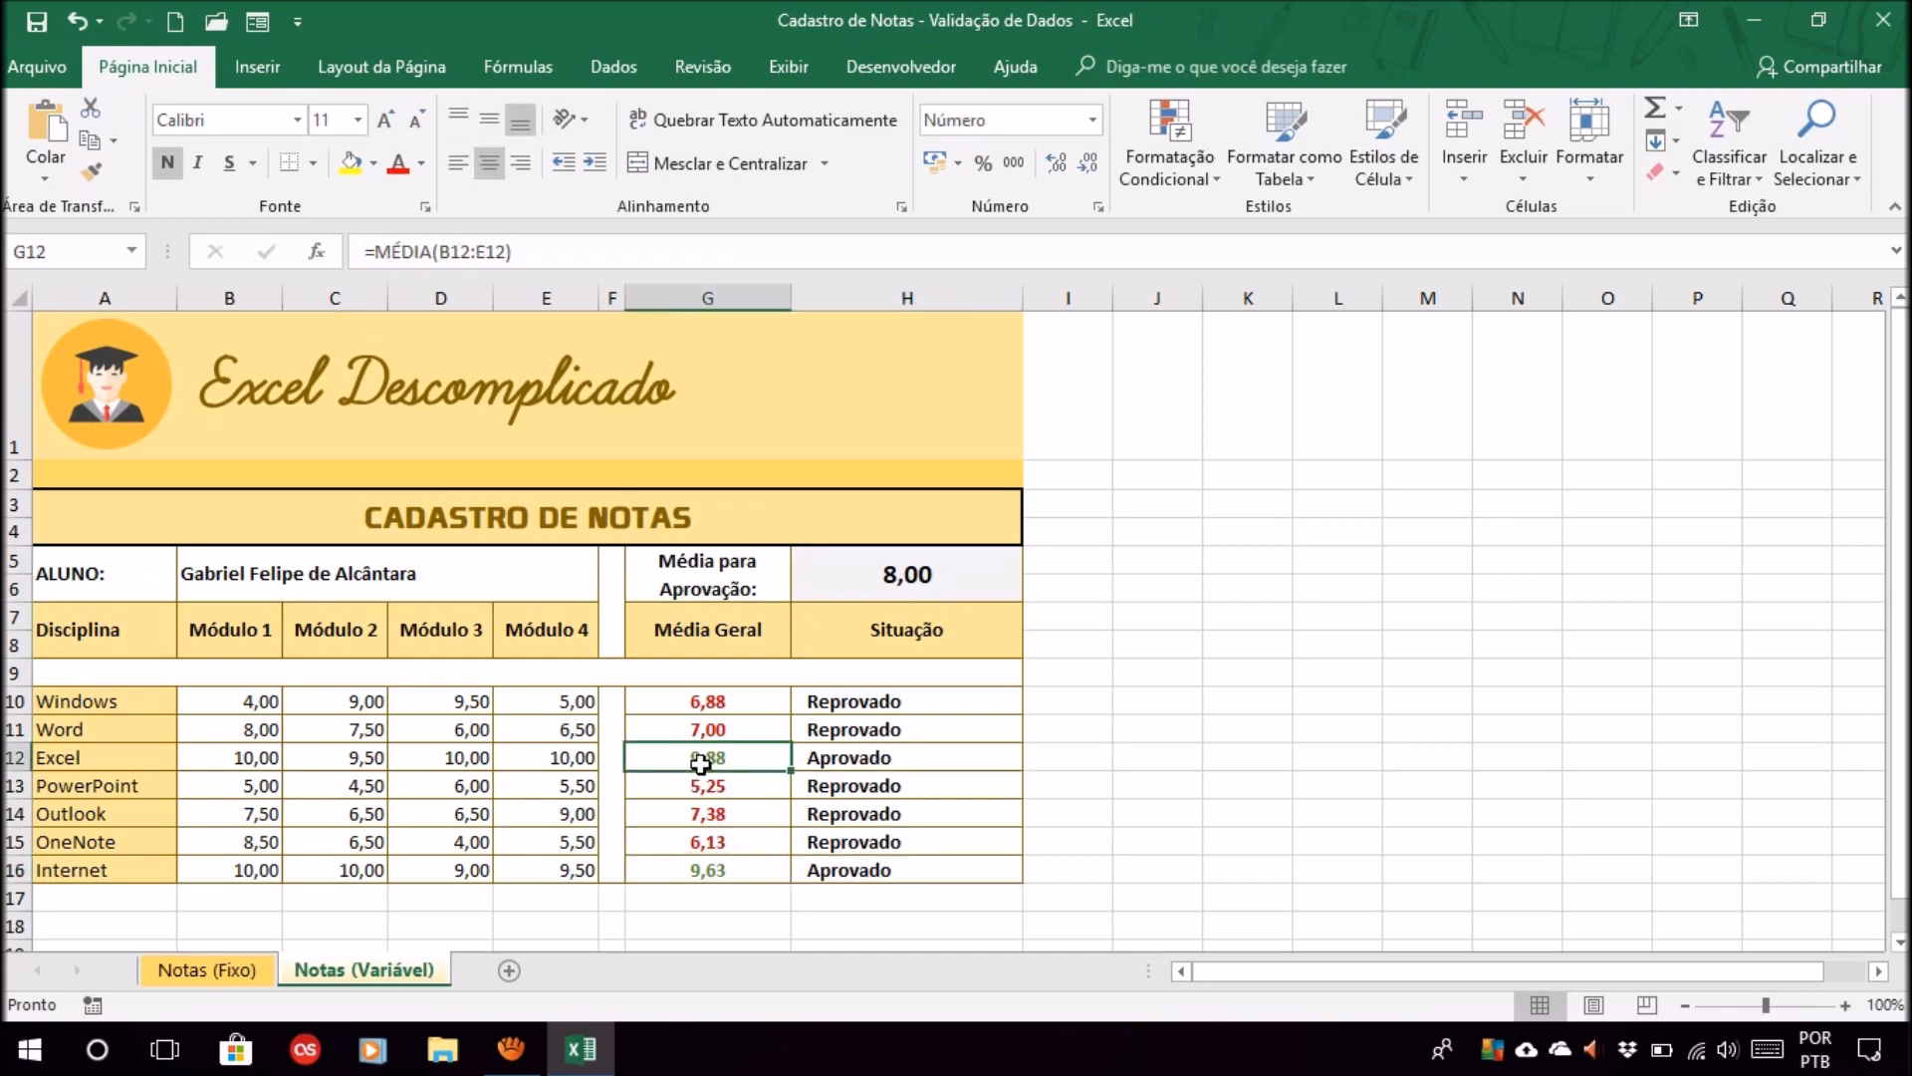
{"action": "left_click", "coordinate": [745, 702]}
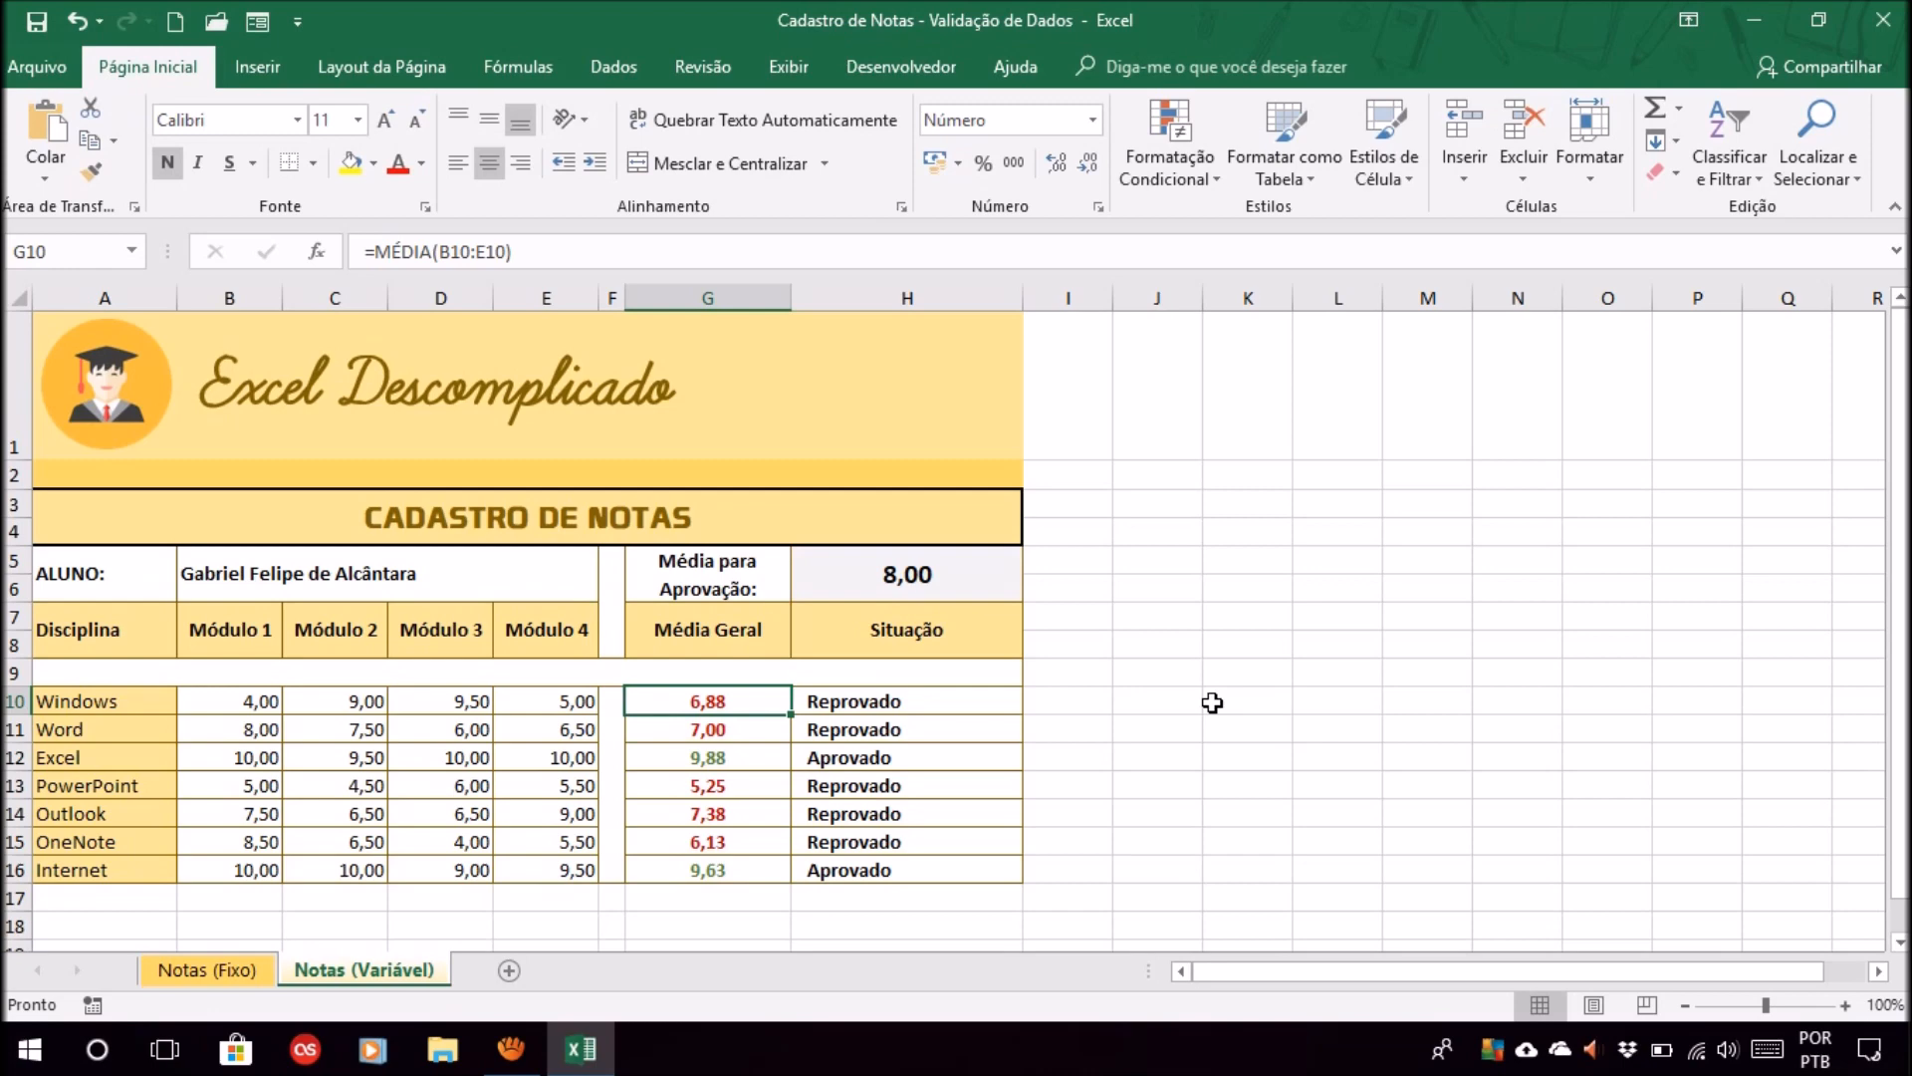
{"action": "left_click", "coordinate": [1245, 731]}
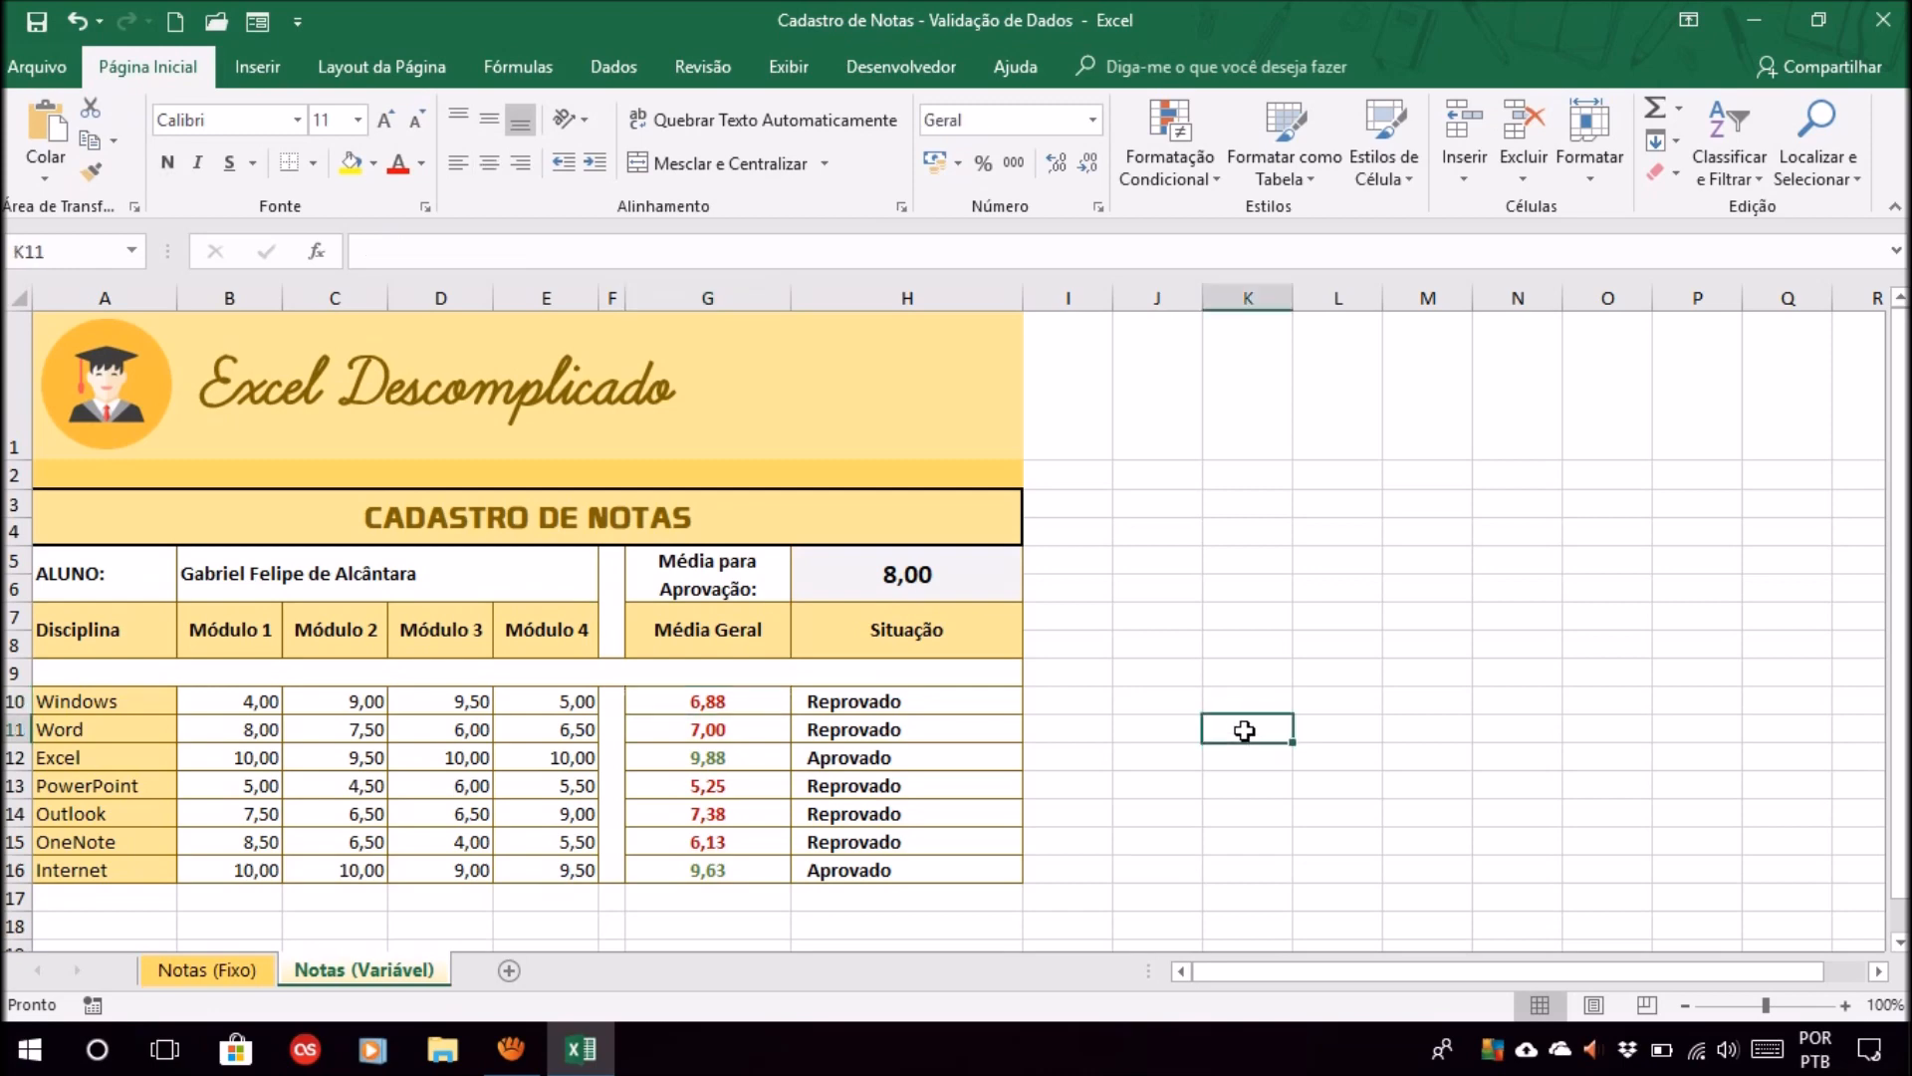
- Enter 15 as the Média para Aprovação in H5 to test a value above the grade scale
{"action": "left_click", "coordinate": [908, 575]}
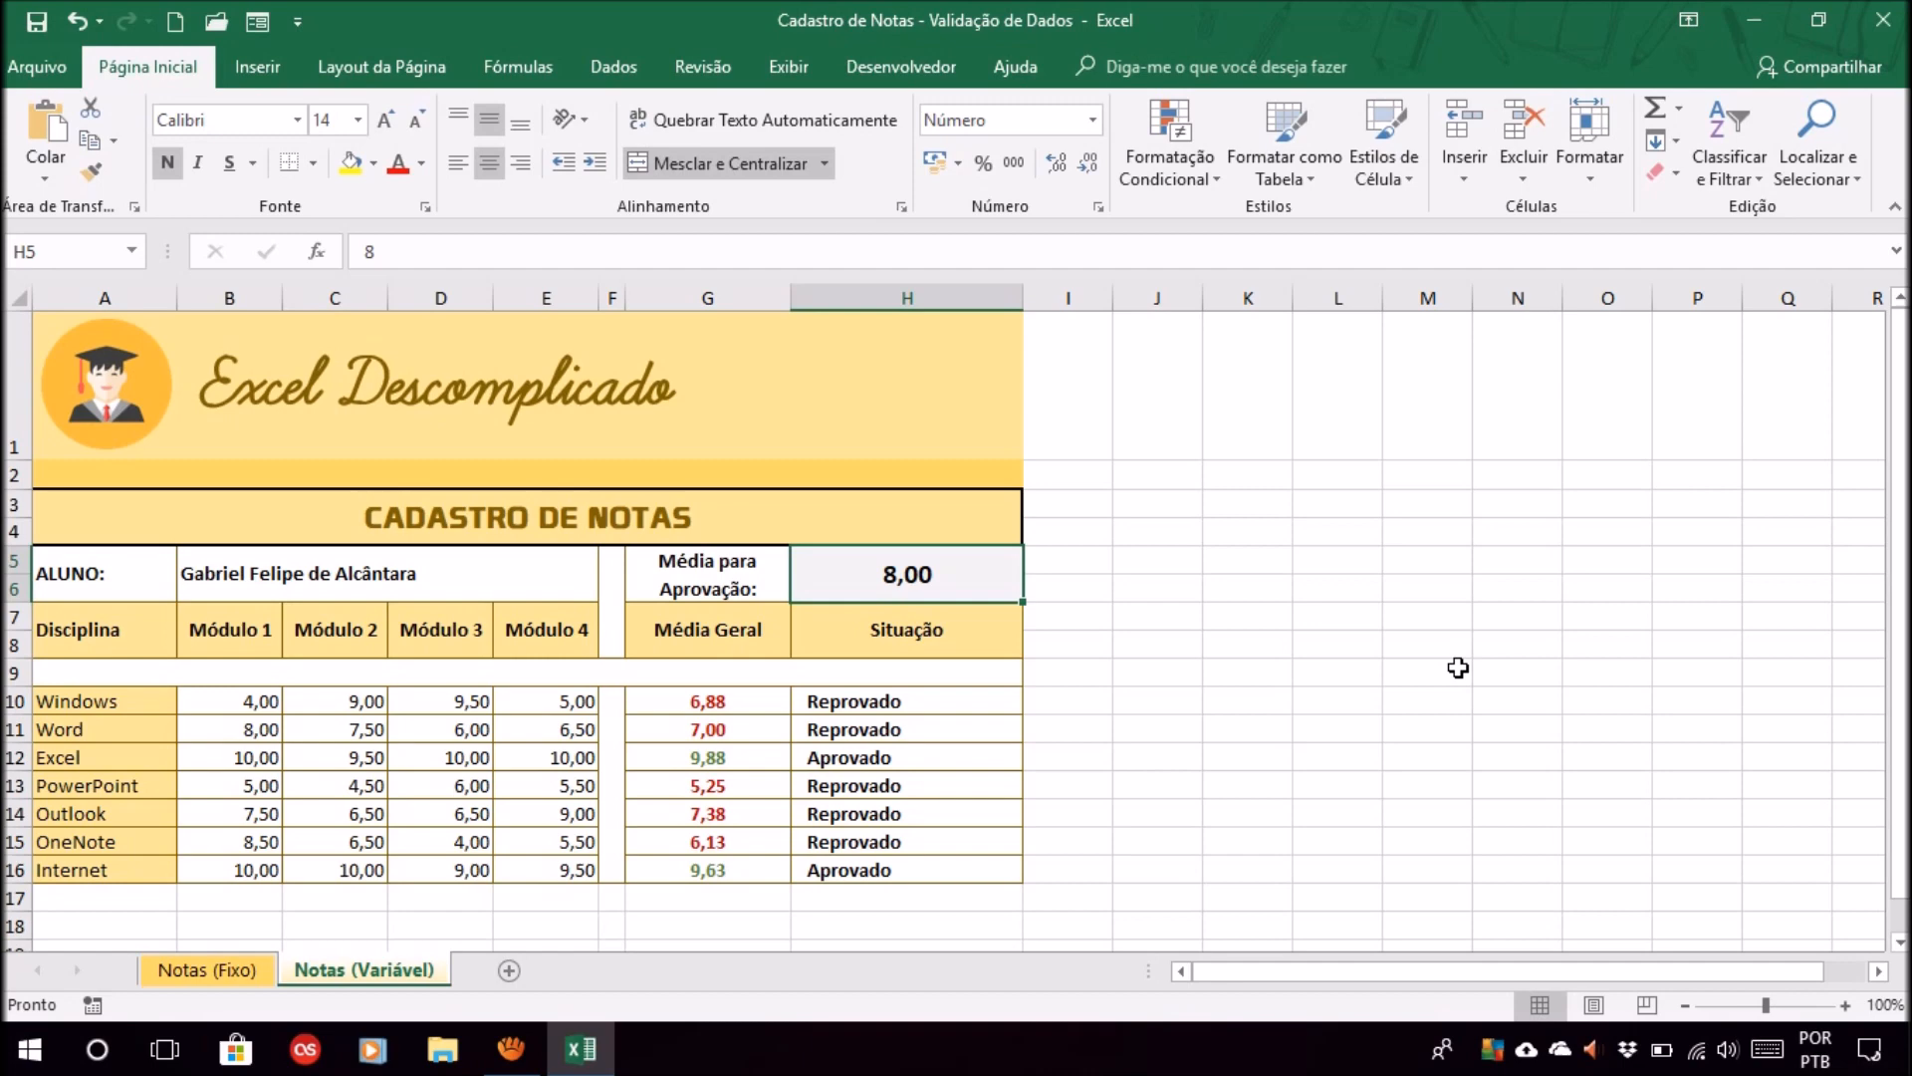
{"action": "type", "text": "15"}
{"action": "key", "text": "Return"}
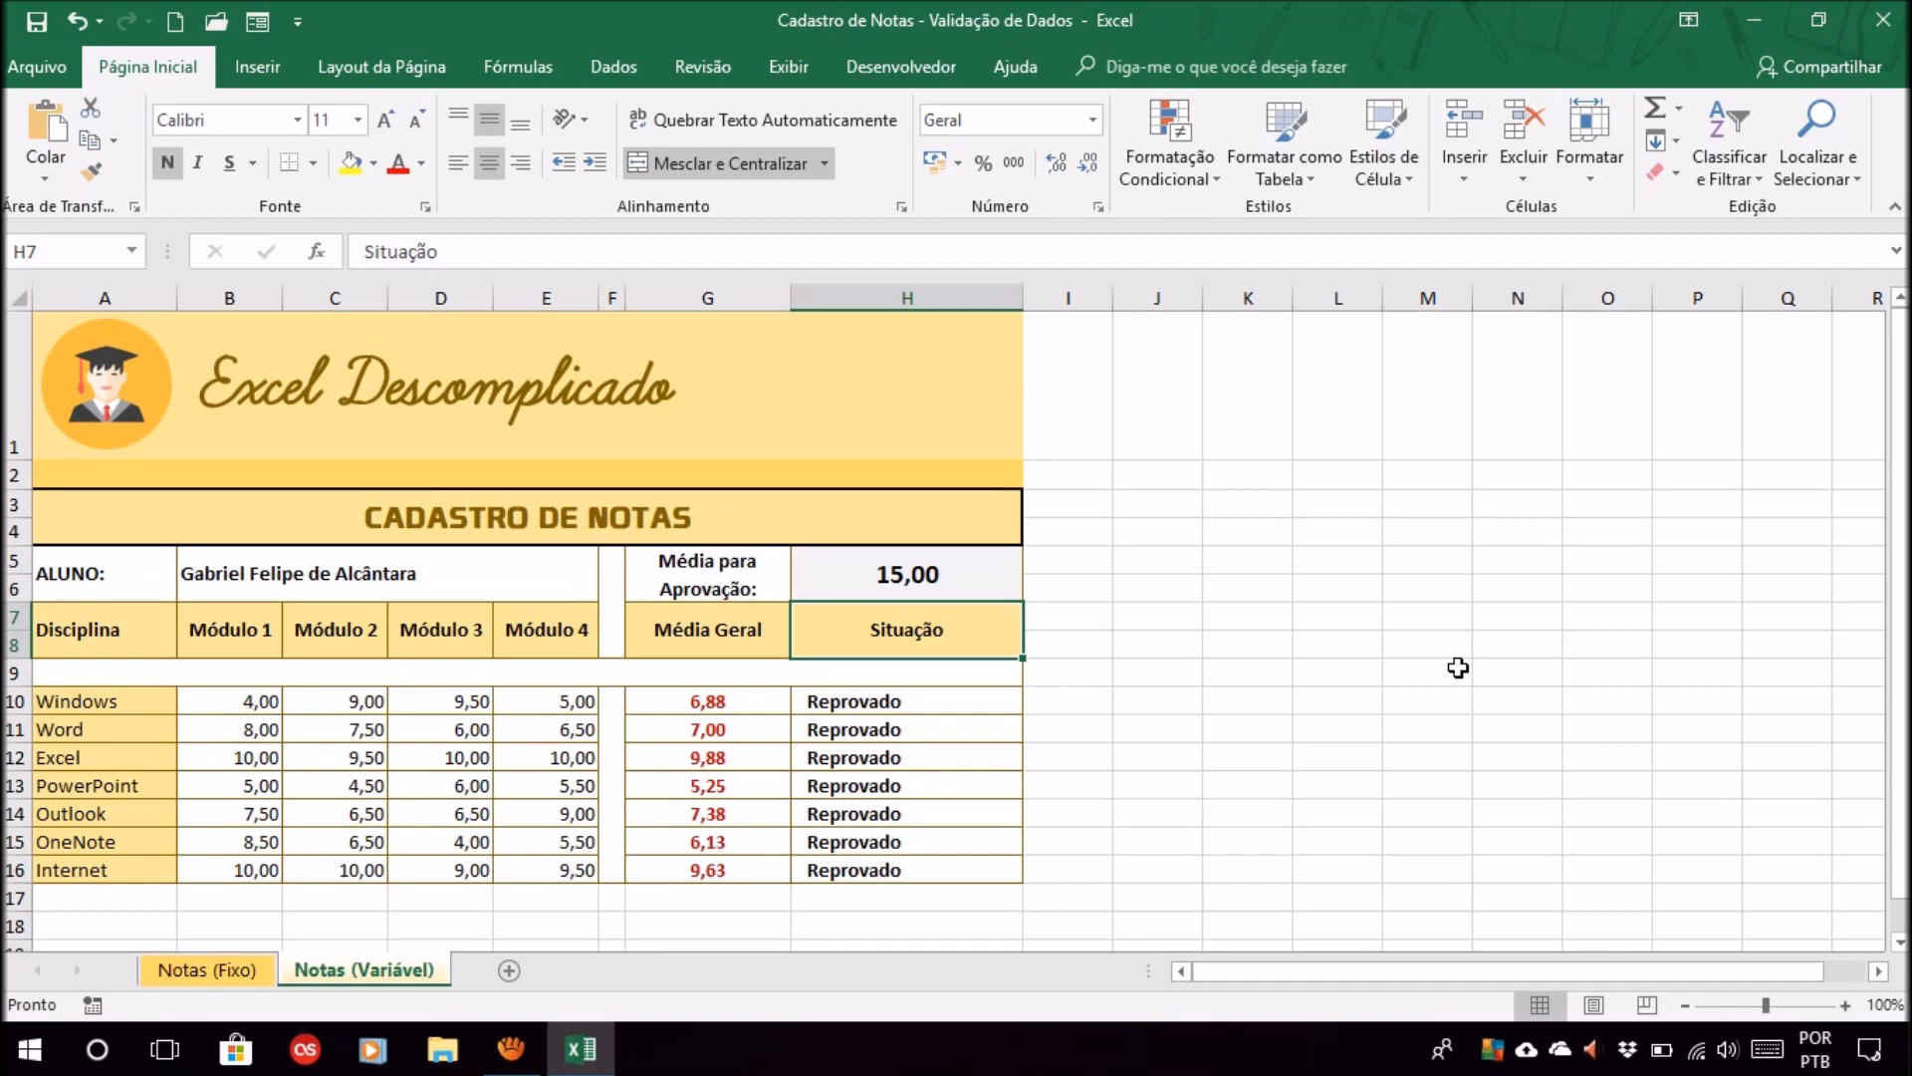
- Enter the text asd as the Média para Aprovação in H5 and reselect that cell
{"action": "key", "text": "Up"}
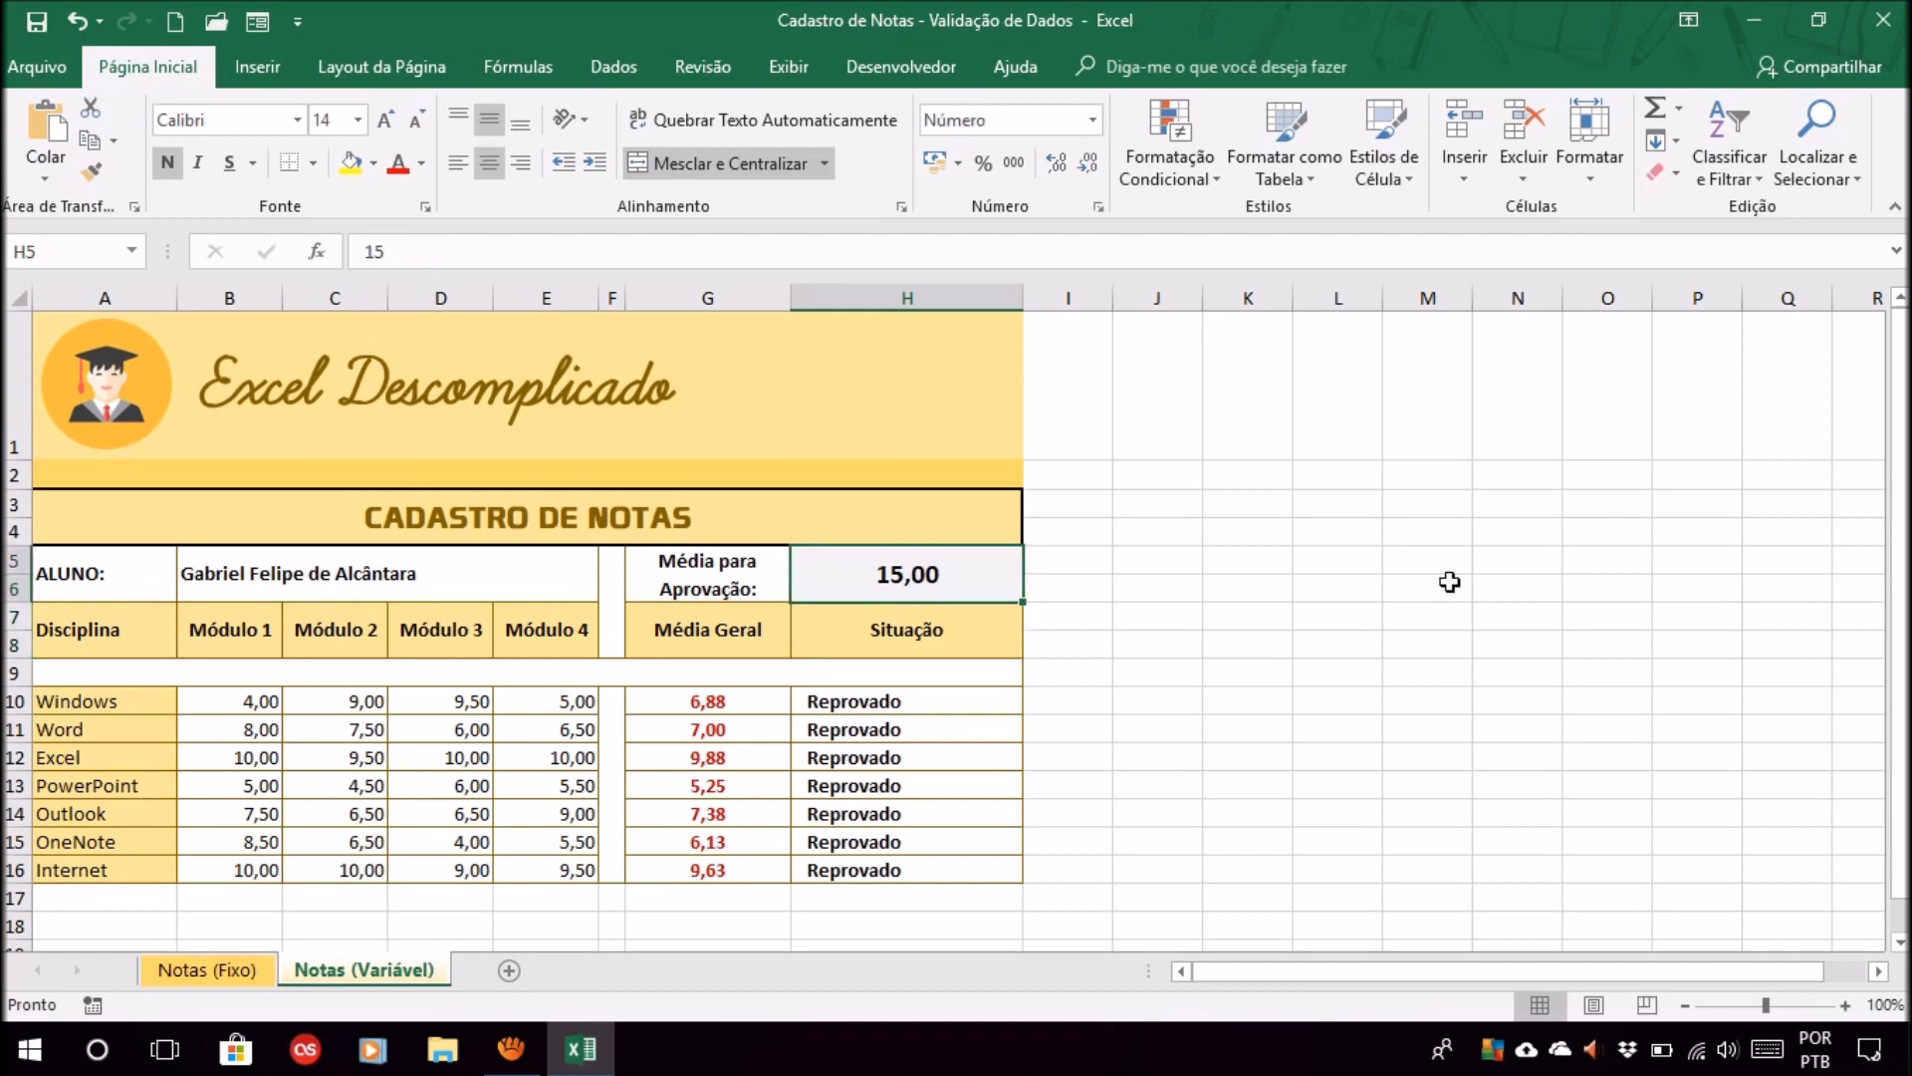
{"action": "type", "text": "asd"}
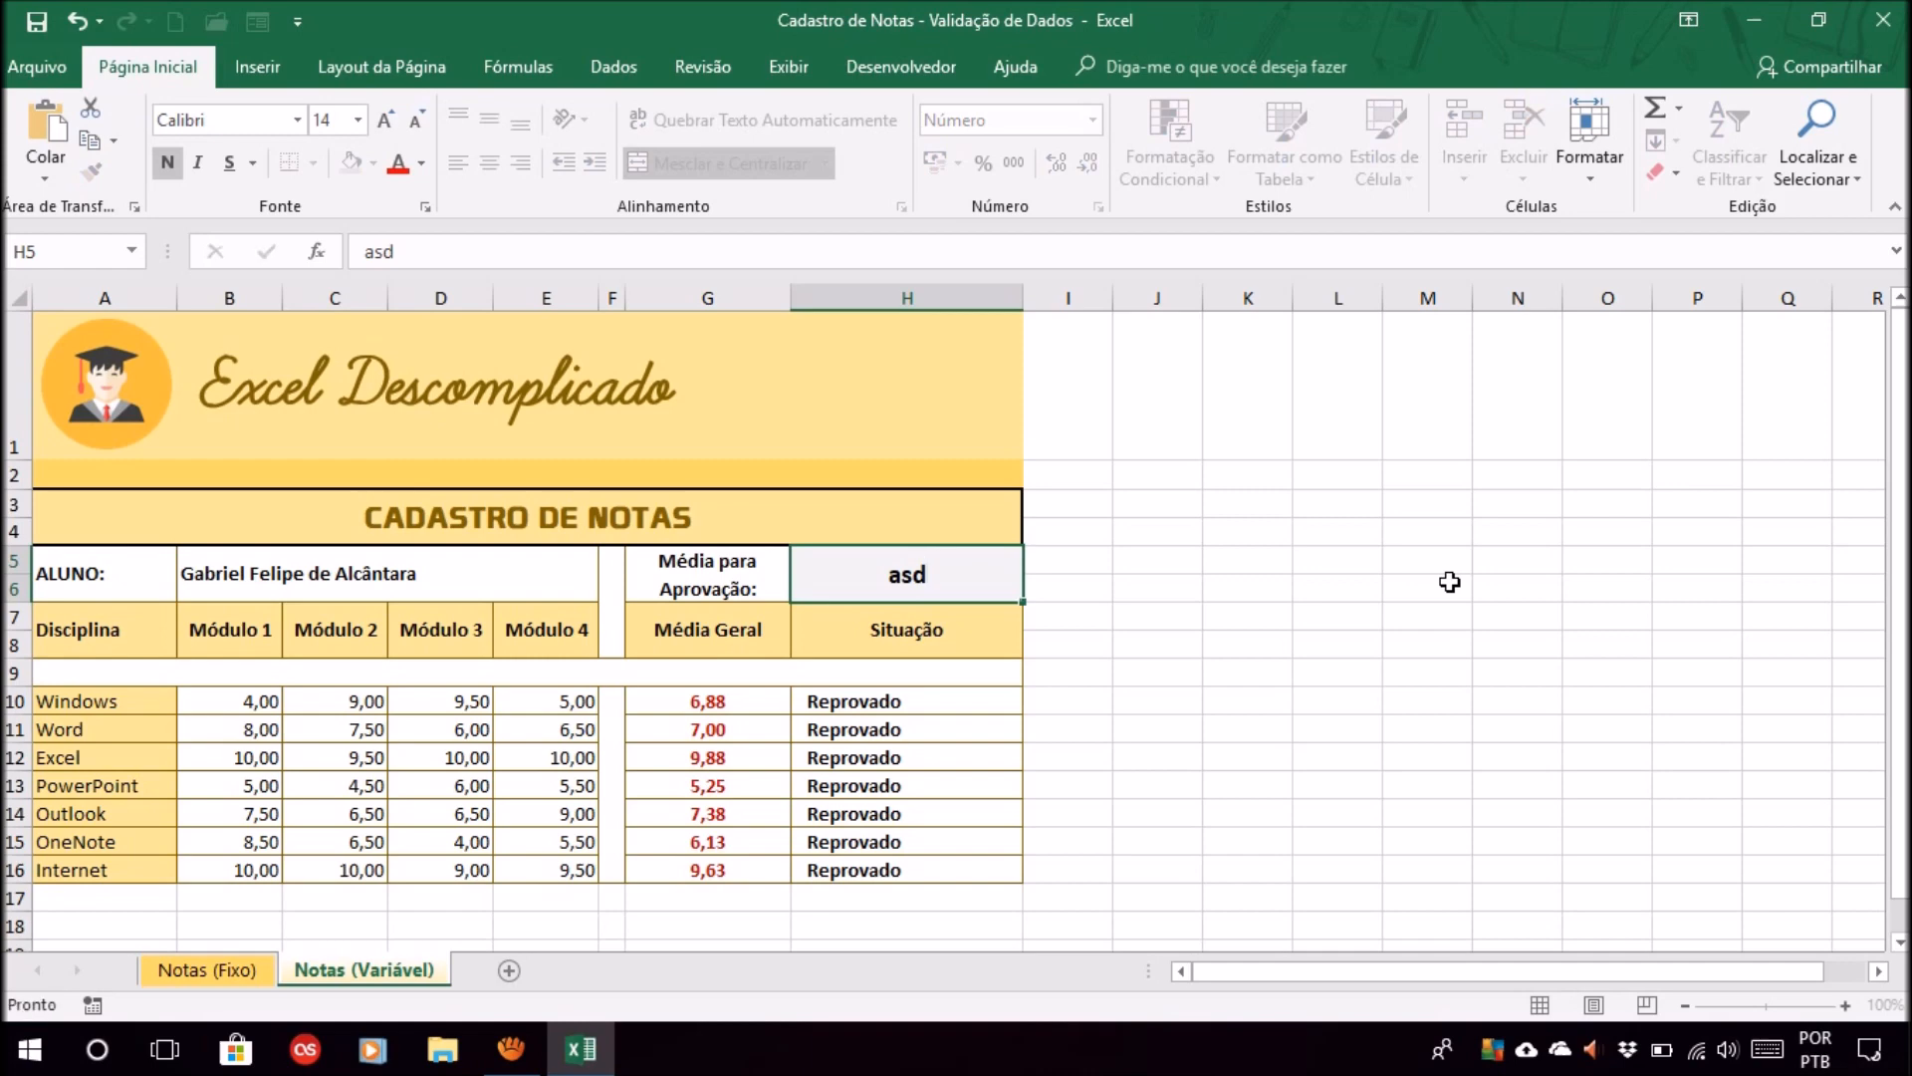
{"action": "key", "text": "Return"}
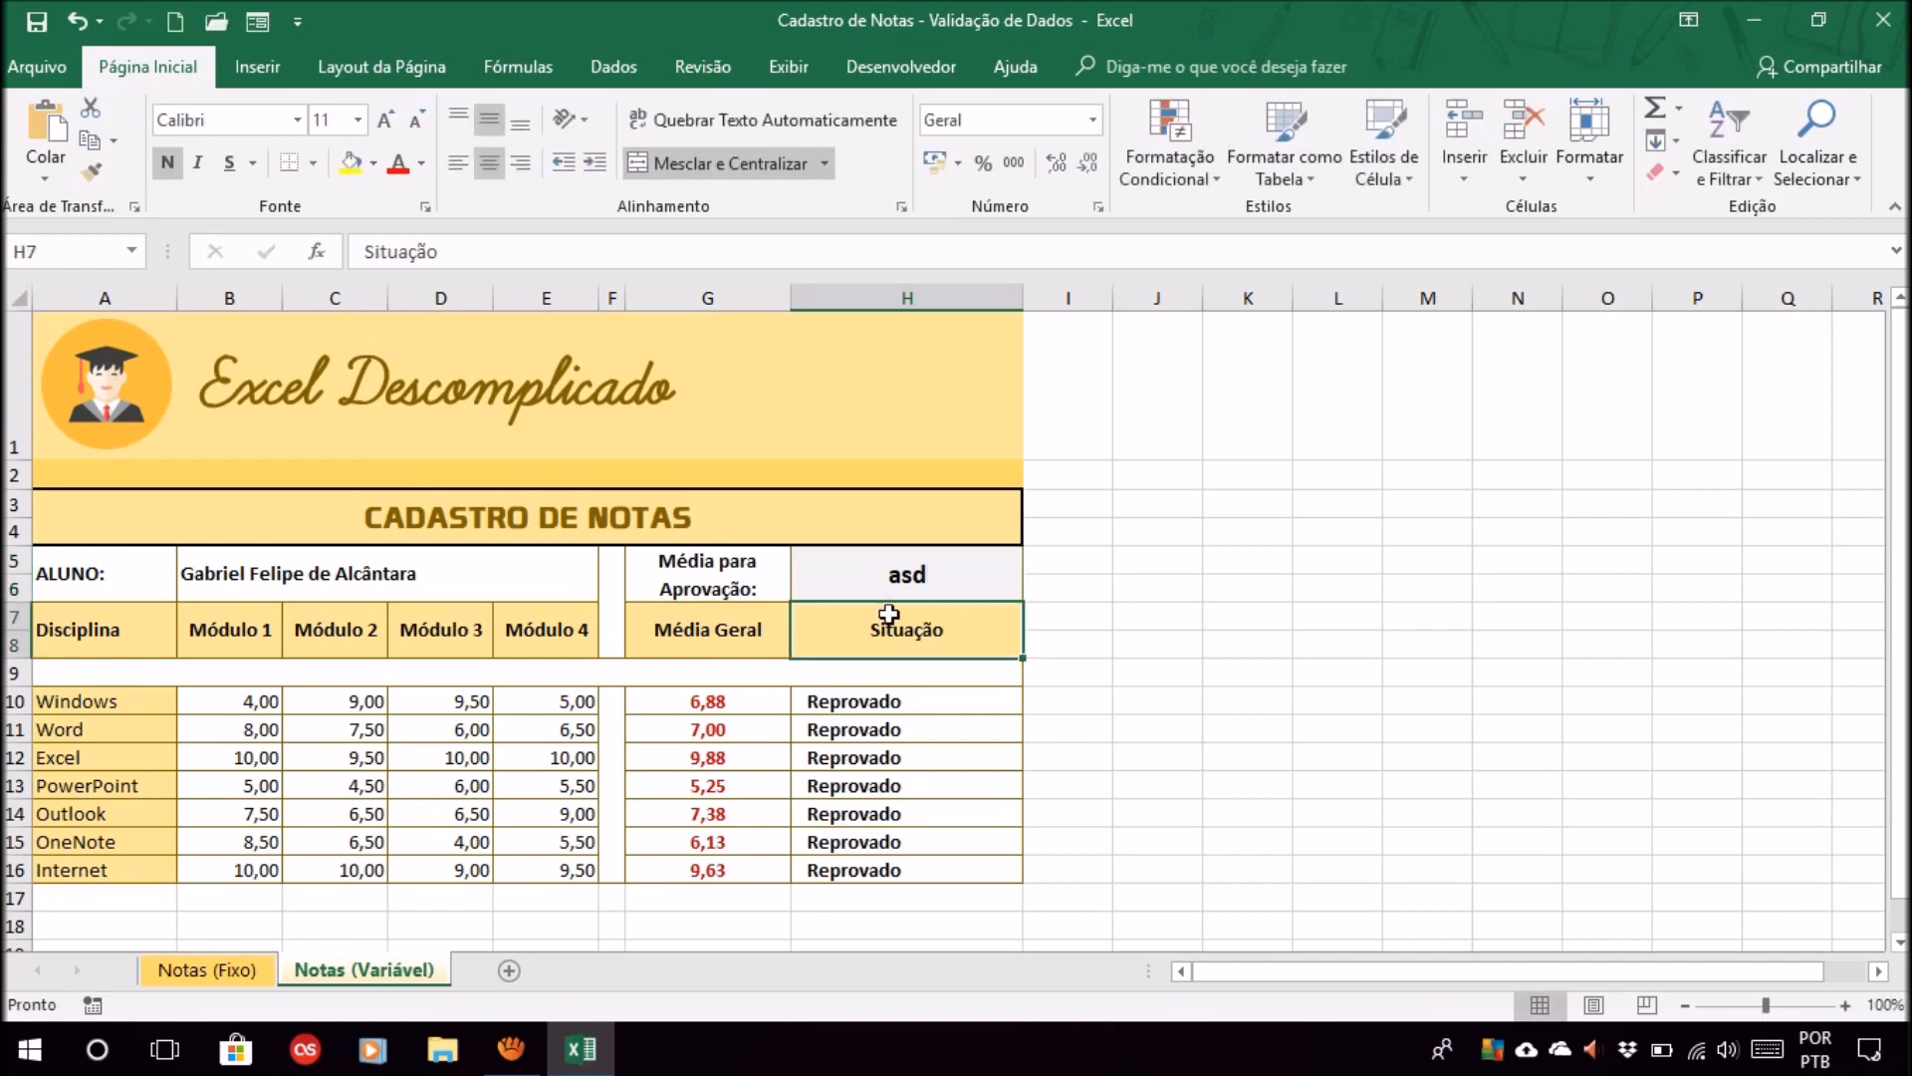
{"action": "left_click", "coordinate": [886, 565]}
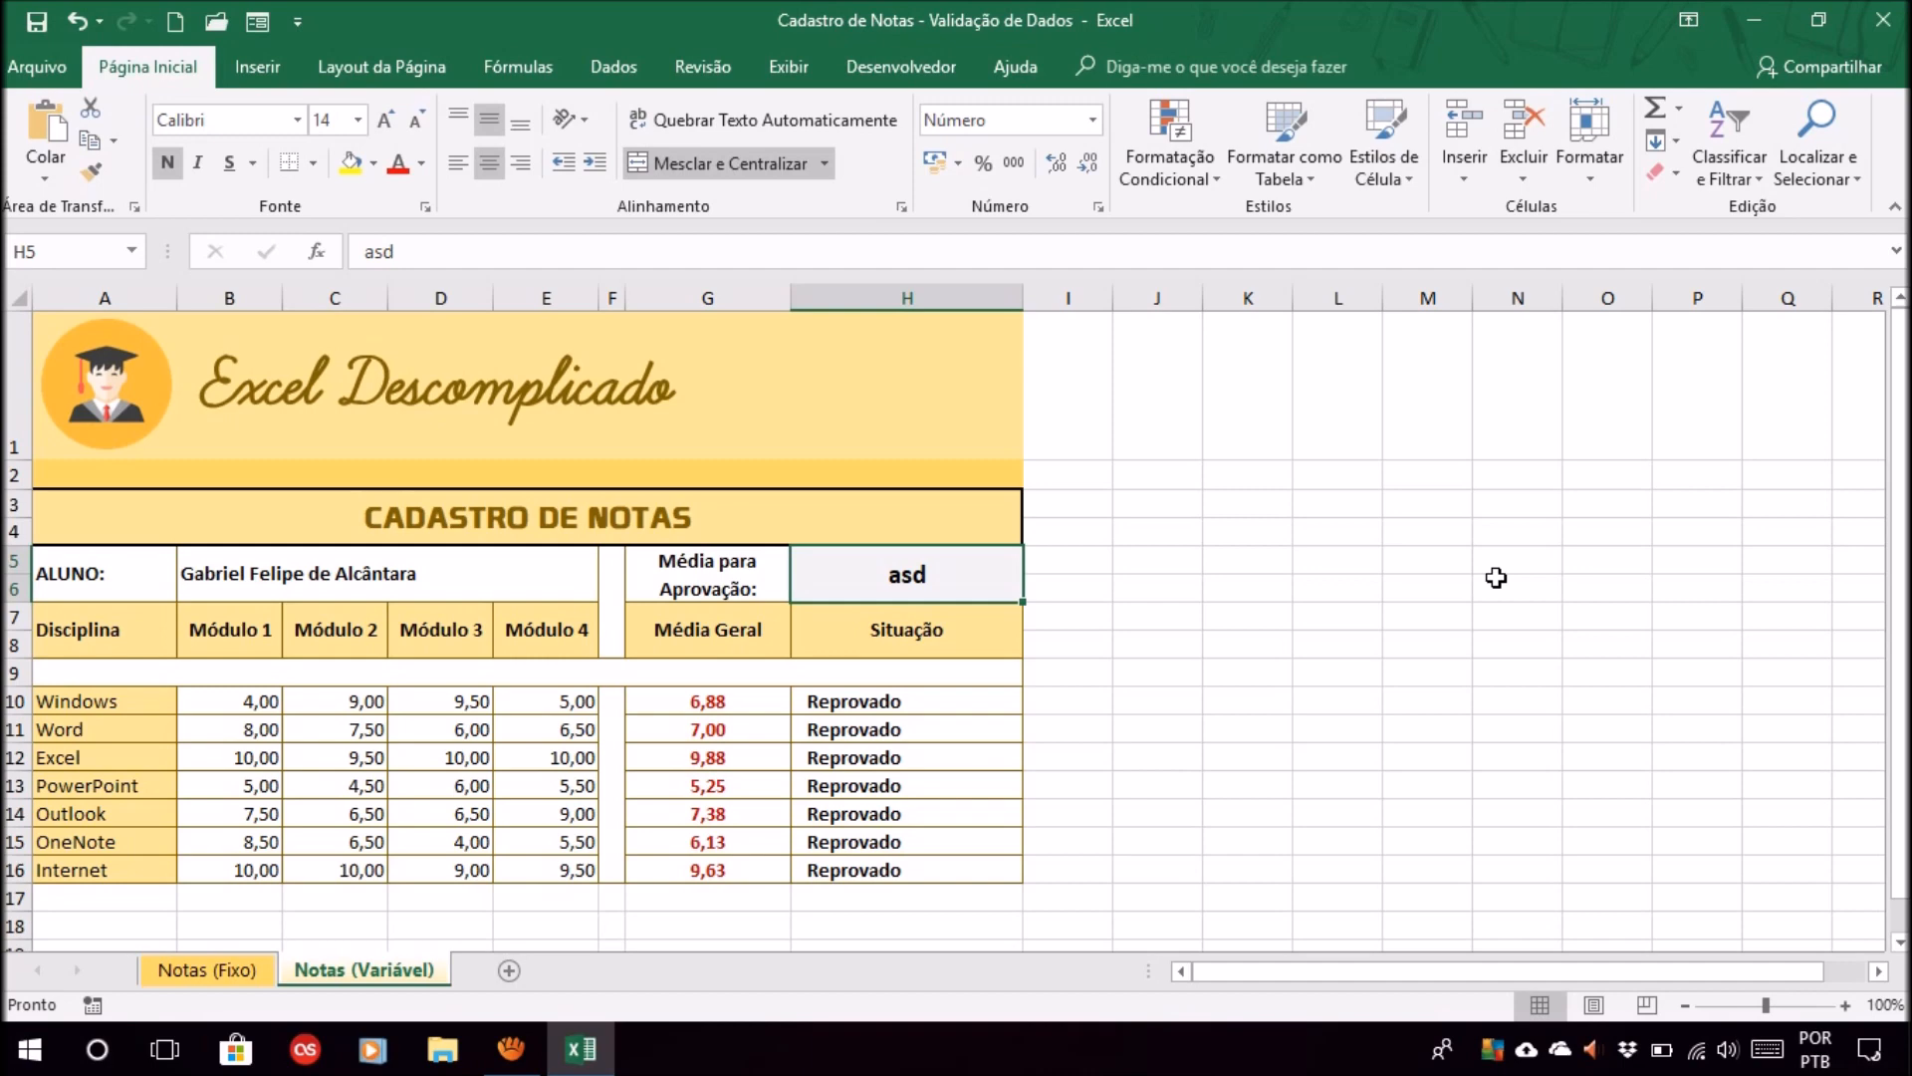
- Enter -5 as the Windows grade for Módulo 3 in D10 to test a negative value, and reselect that cell
{"action": "left_click", "coordinate": [461, 701]}
{"action": "type", "text": "9,5"}
{"action": "key", "text": "BackSpace"}
{"action": "key", "text": "BackSpace"}
{"action": "key", "text": "BackSpace"}
{"action": "type", "text": "-5"}
{"action": "key", "text": "Return"}
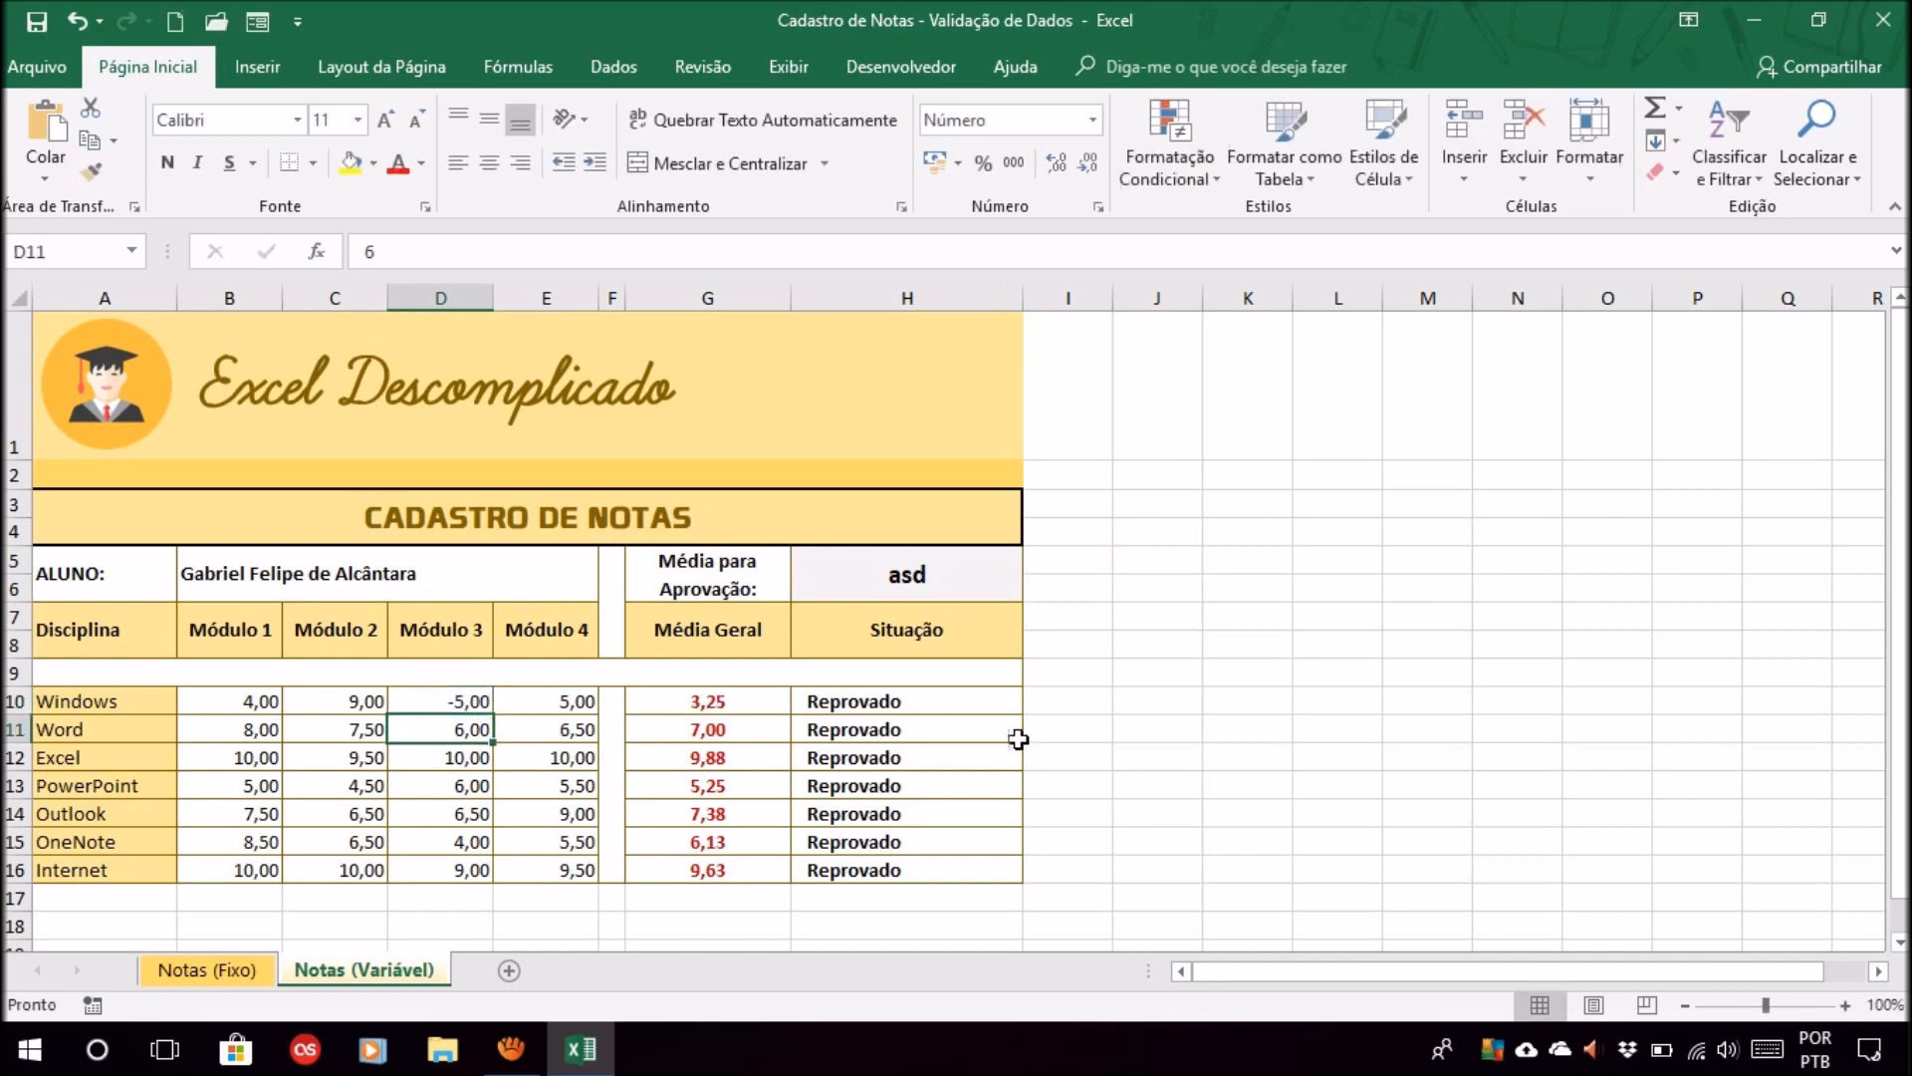
{"action": "left_click", "coordinate": [416, 706]}
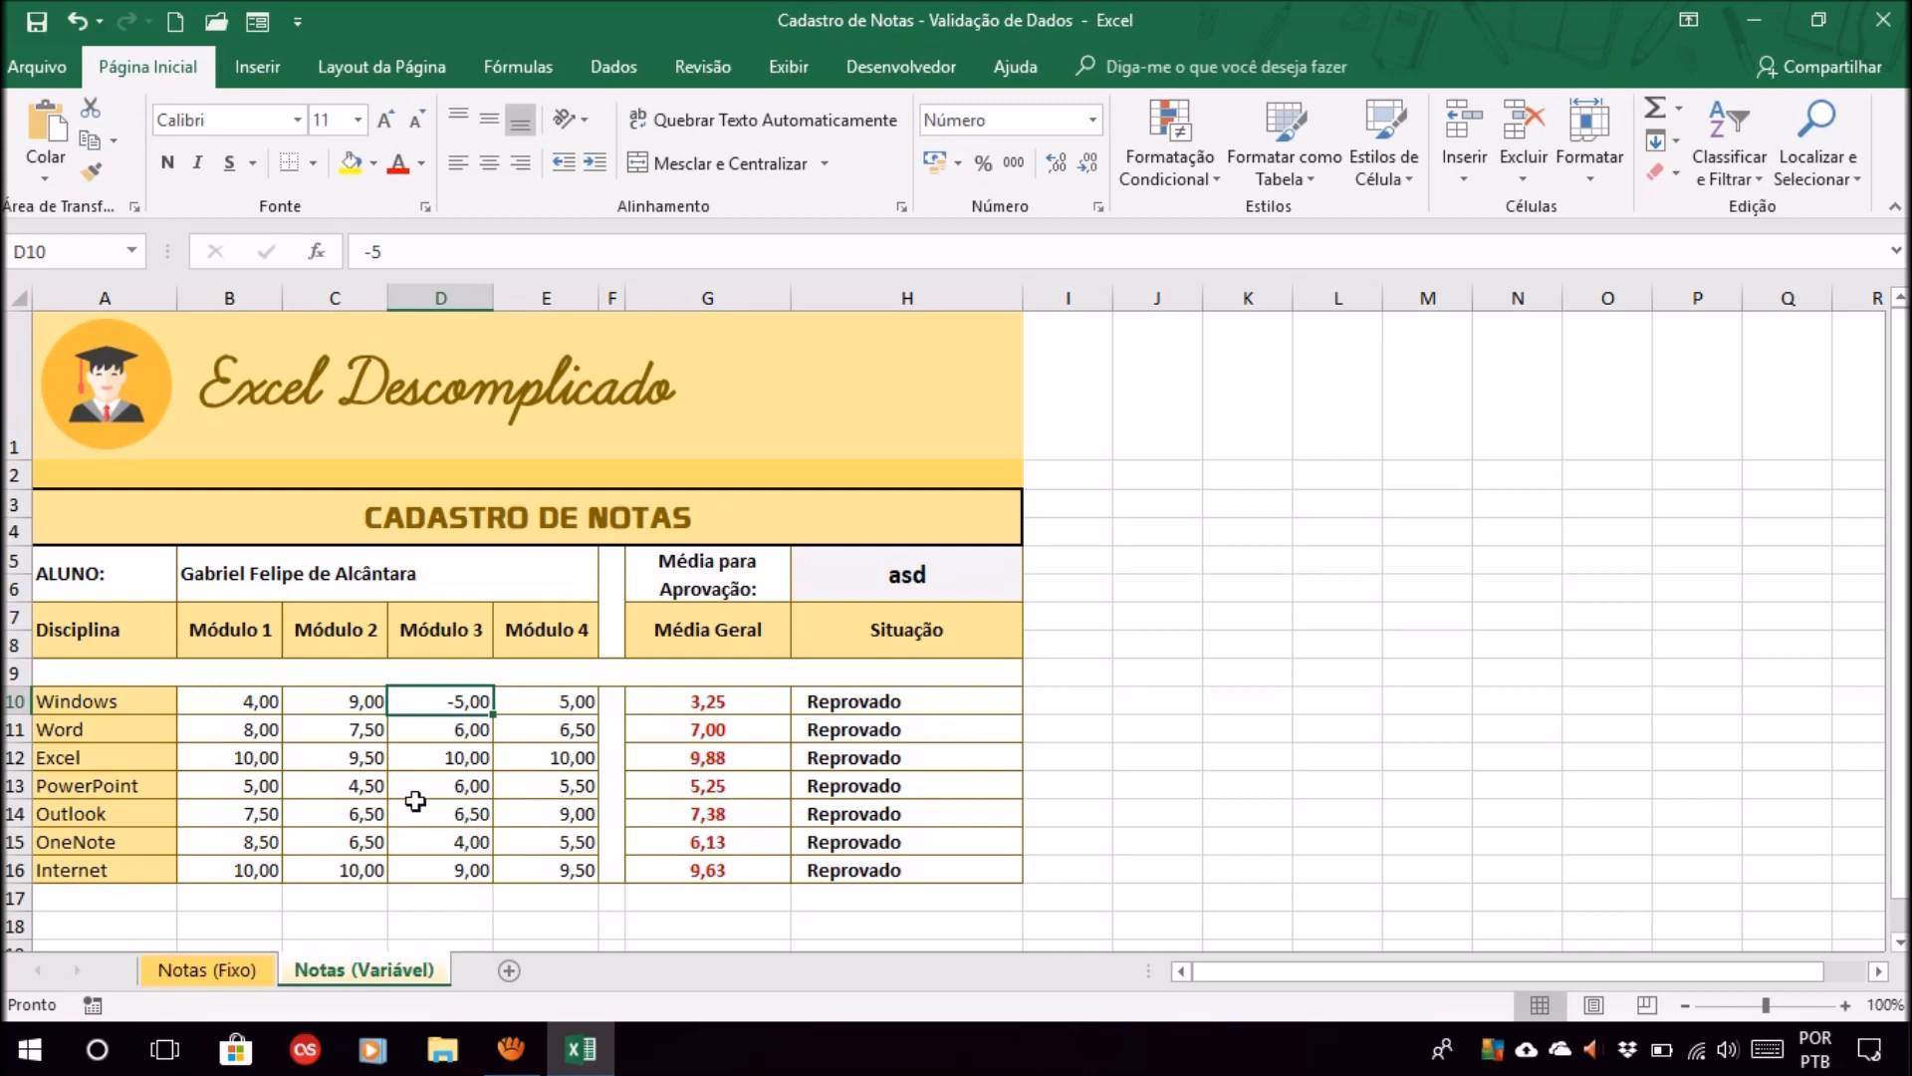
- Enter the text ggg as the PowerPoint grade for Módulo 2 in C13 and inspect the neighbouring grade
{"action": "left_click", "coordinate": [358, 786]}
{"action": "type", "text": "ggg"}
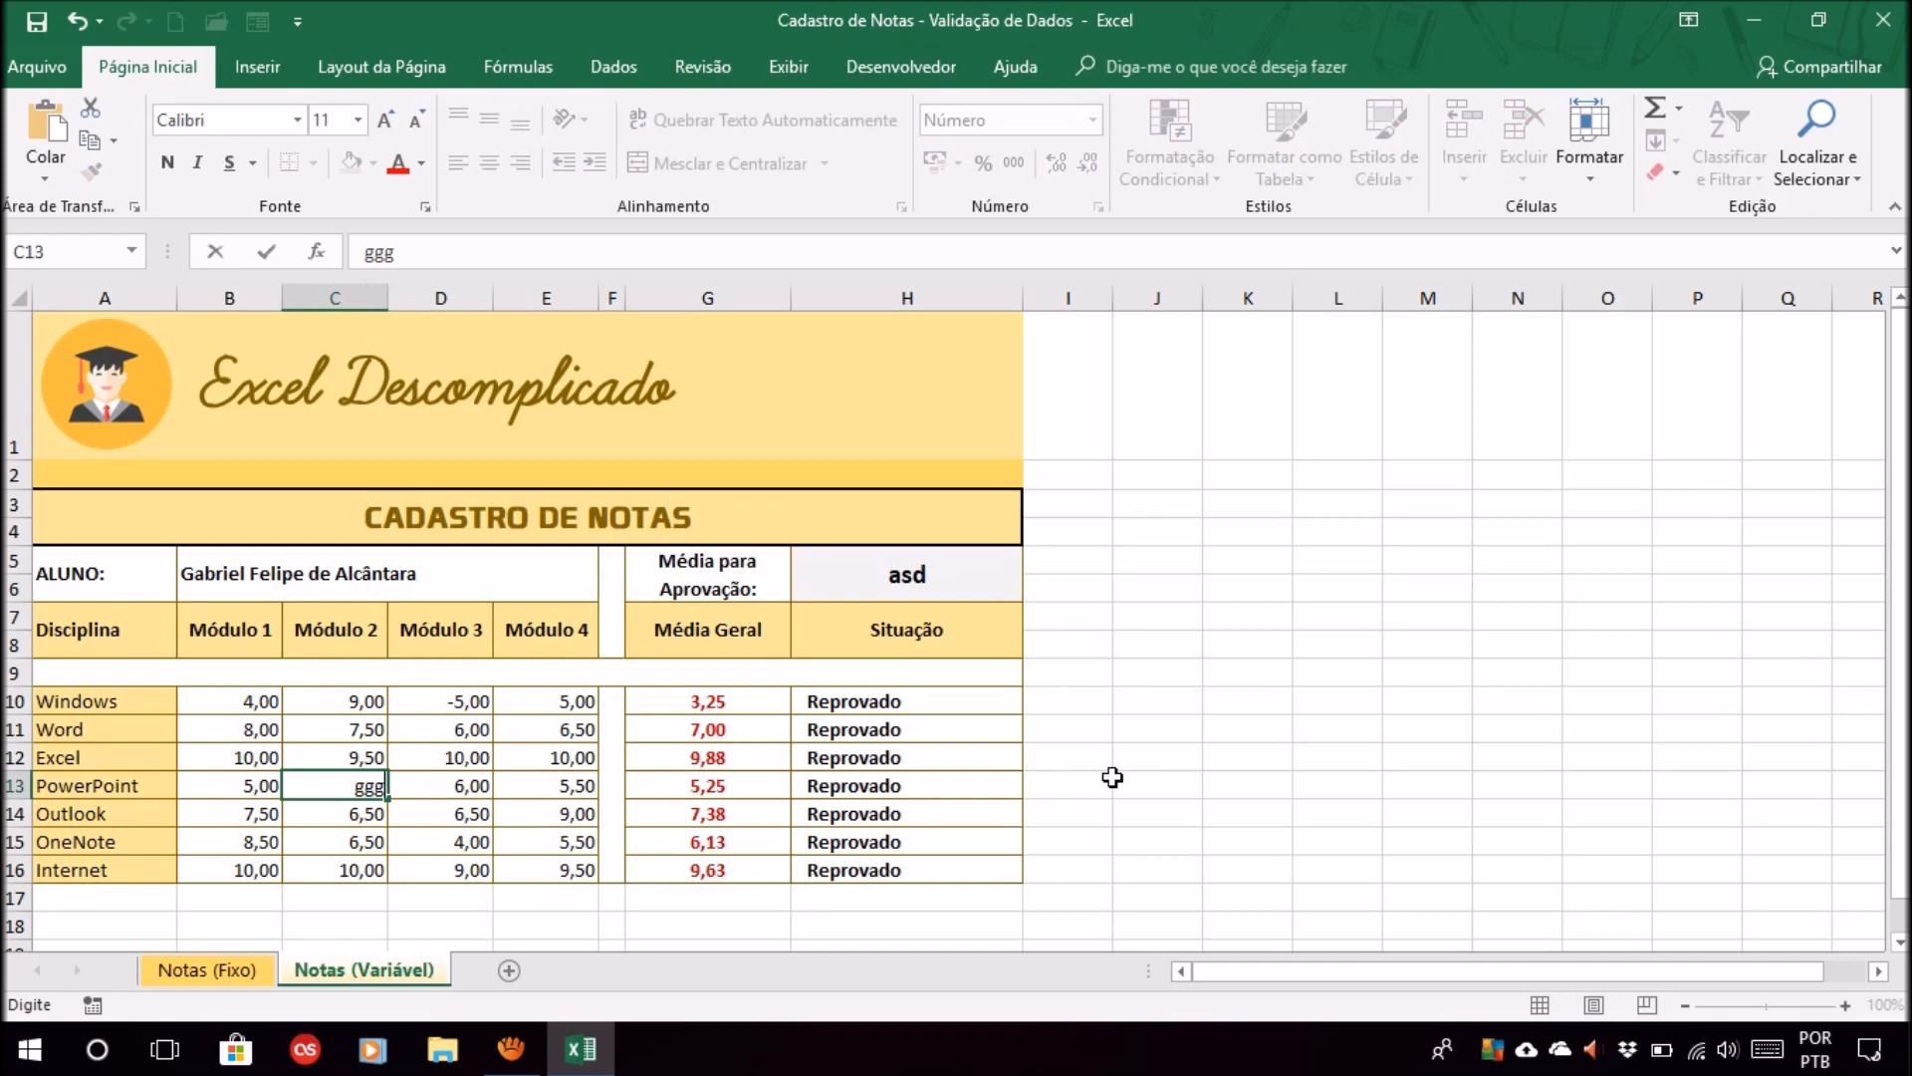
{"action": "left_click", "coordinate": [1109, 781]}
{"action": "left_click", "coordinate": [360, 784]}
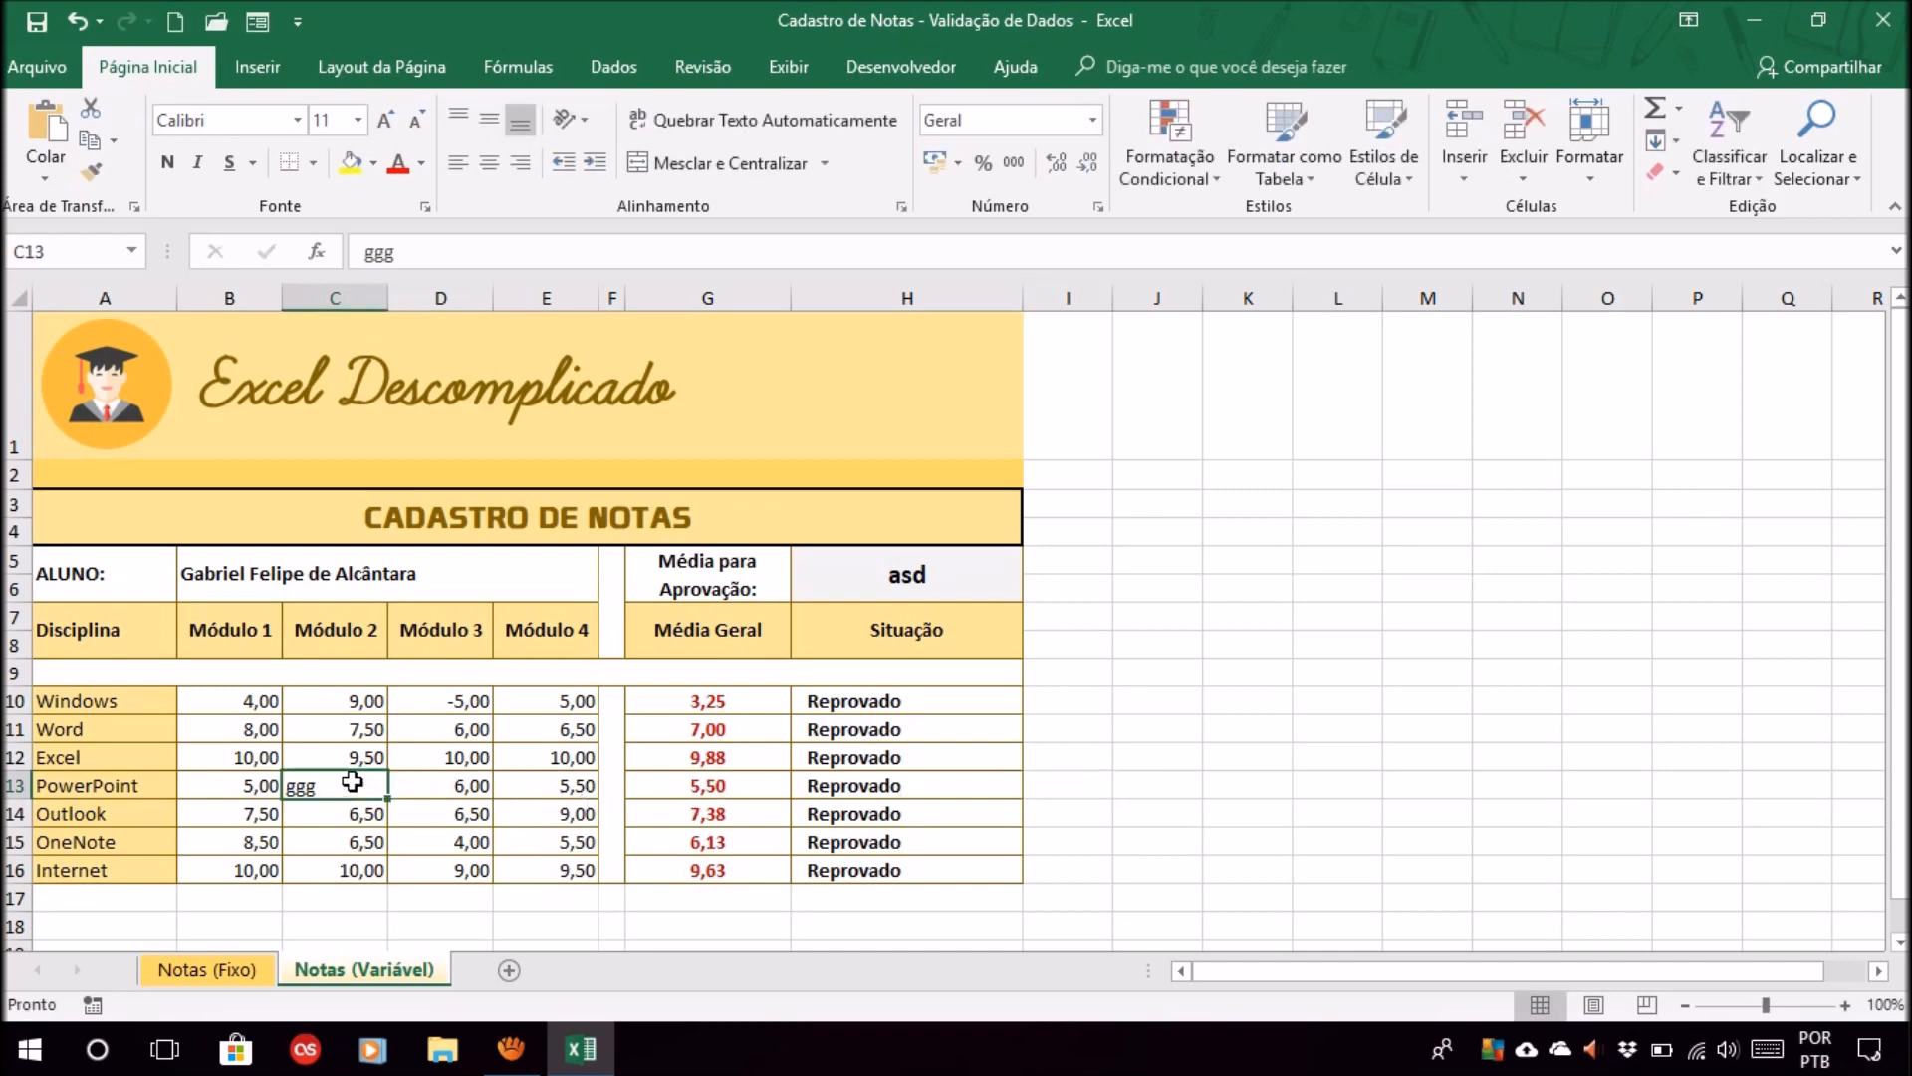
{"action": "left_click", "coordinate": [251, 787]}
{"action": "left_click", "coordinate": [343, 788]}
{"action": "left_click", "coordinate": [1153, 696]}
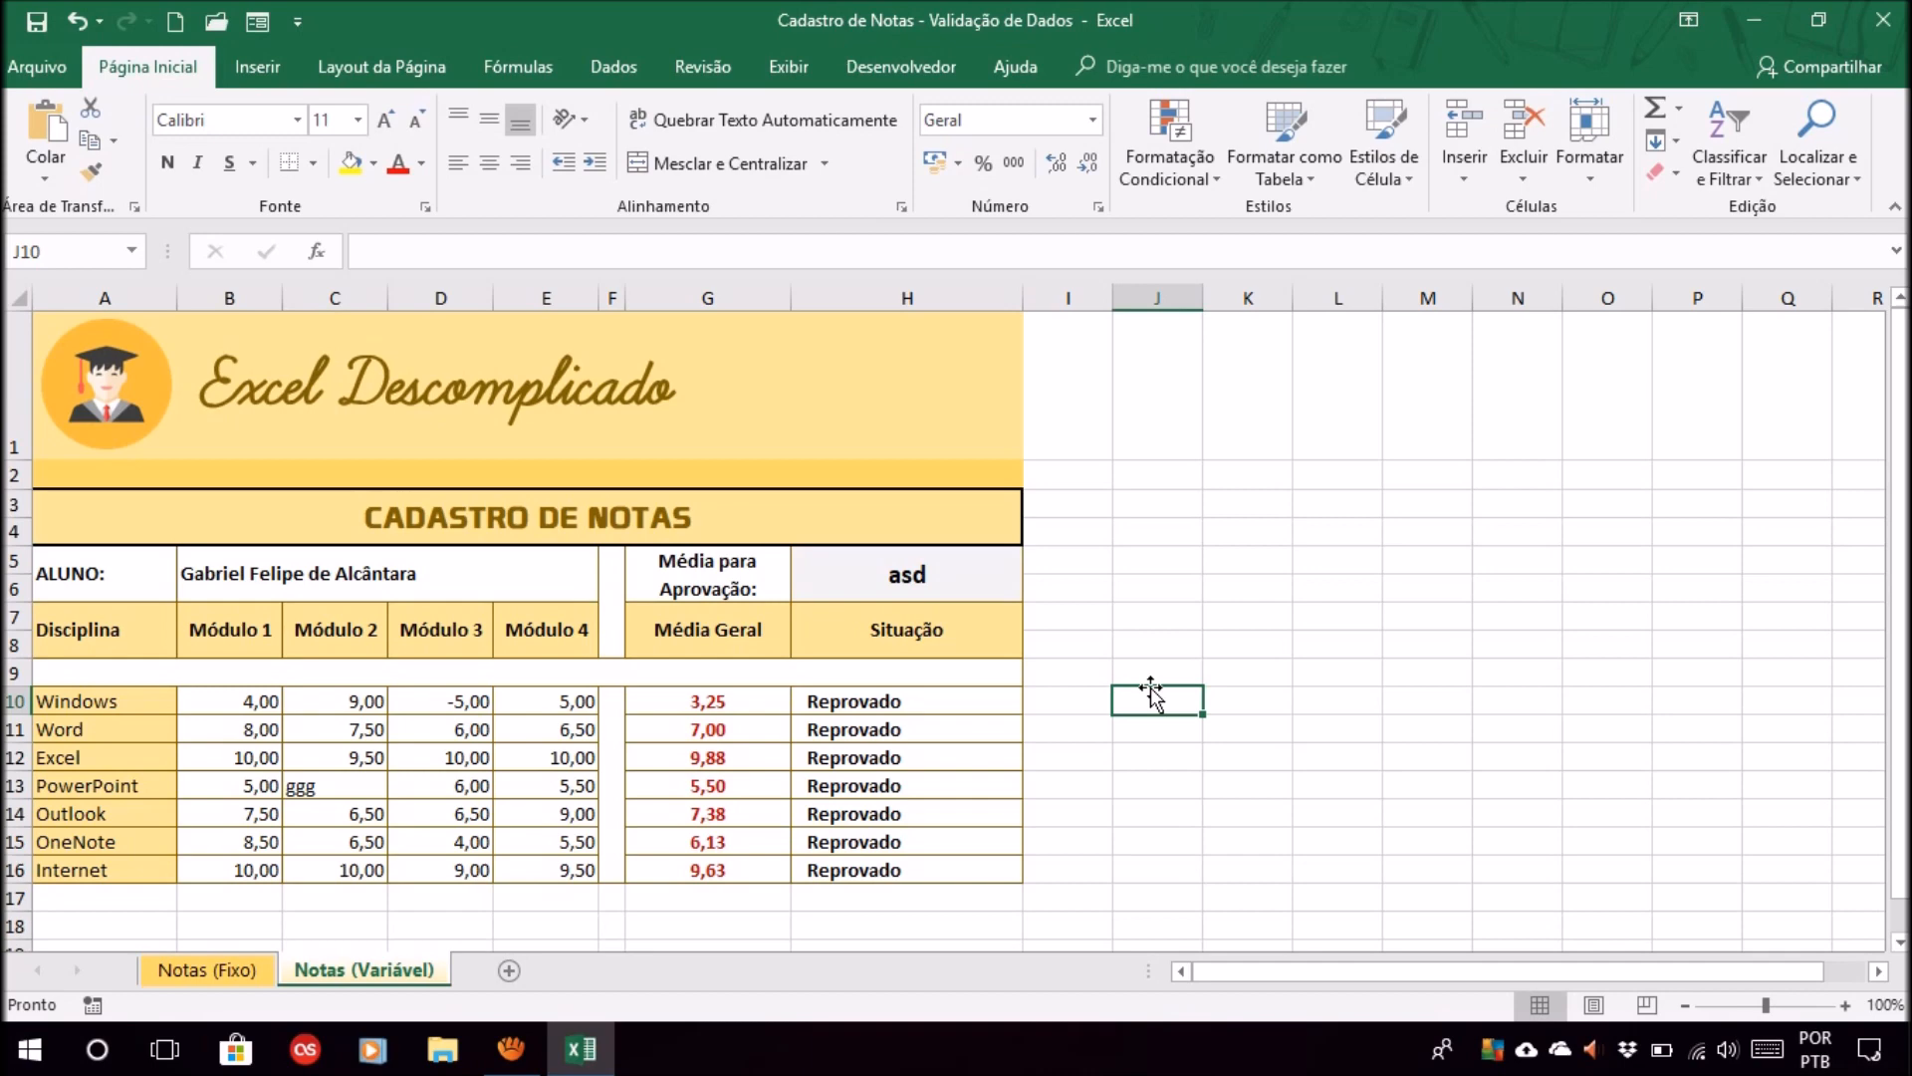
- Undo the invalid test entries in C13, D10 and H5, including the approval average of 15
{"action": "left_click", "coordinate": [82, 15]}
{"action": "left_click", "coordinate": [81, 15]}
{"action": "left_click", "coordinate": [82, 15]}
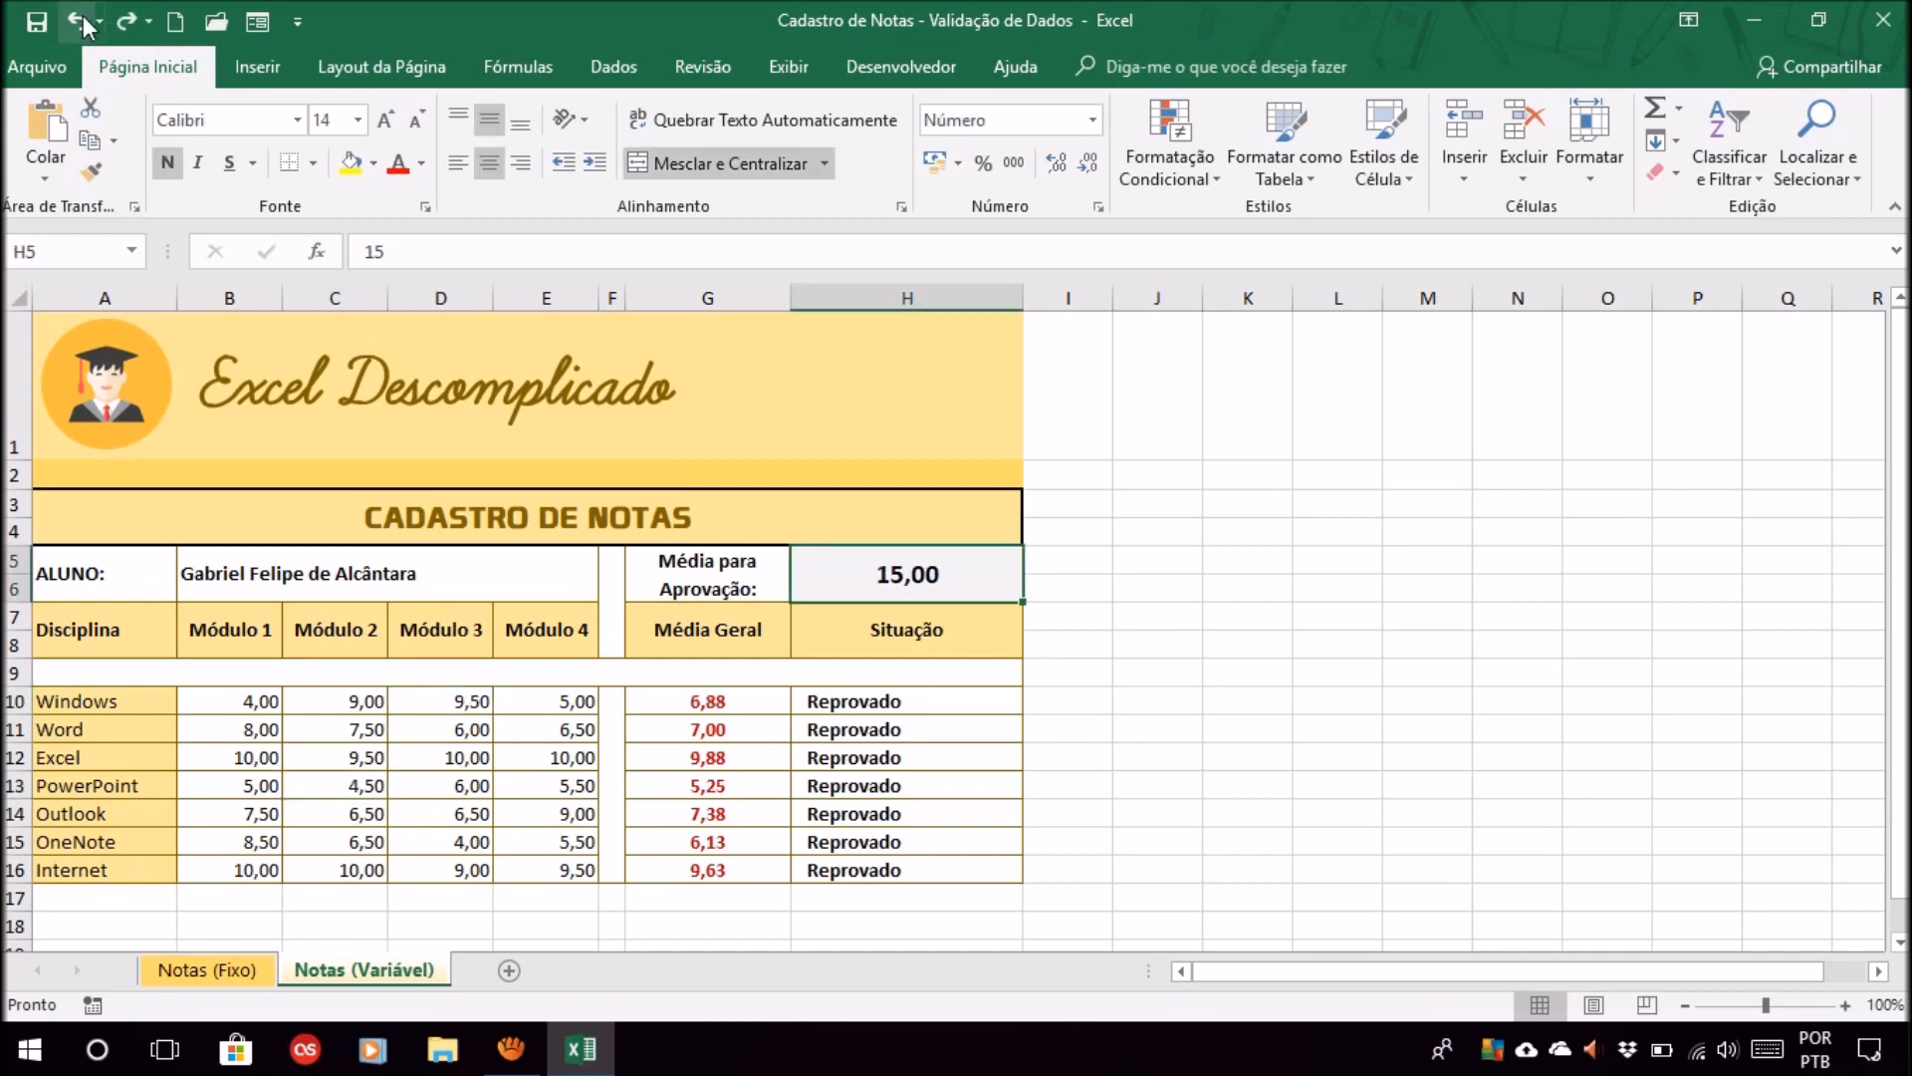
{"action": "left_click", "coordinate": [82, 15]}
{"action": "left_click", "coordinate": [1227, 531]}
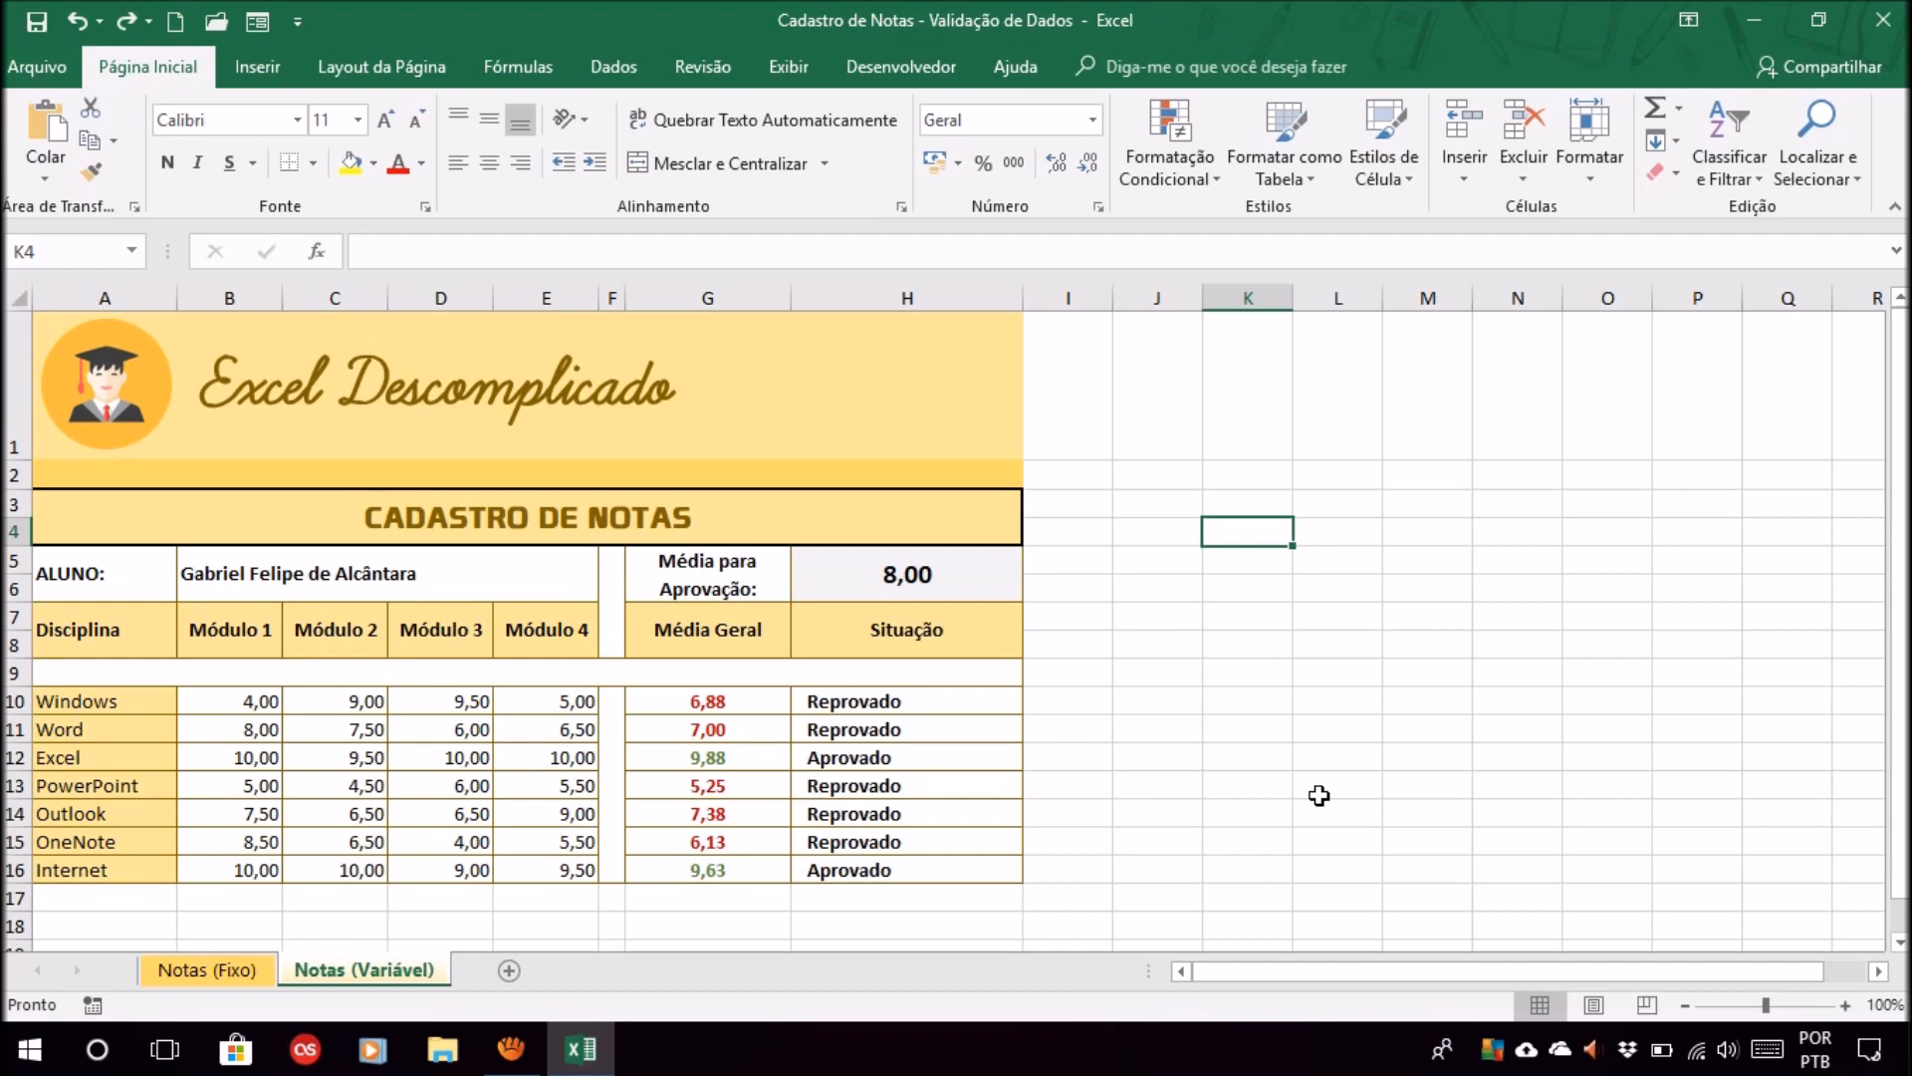
- Examine the approval average cell H5 and the Windows grades for Módulo 1, 2 and 3
{"action": "left_click", "coordinate": [873, 578]}
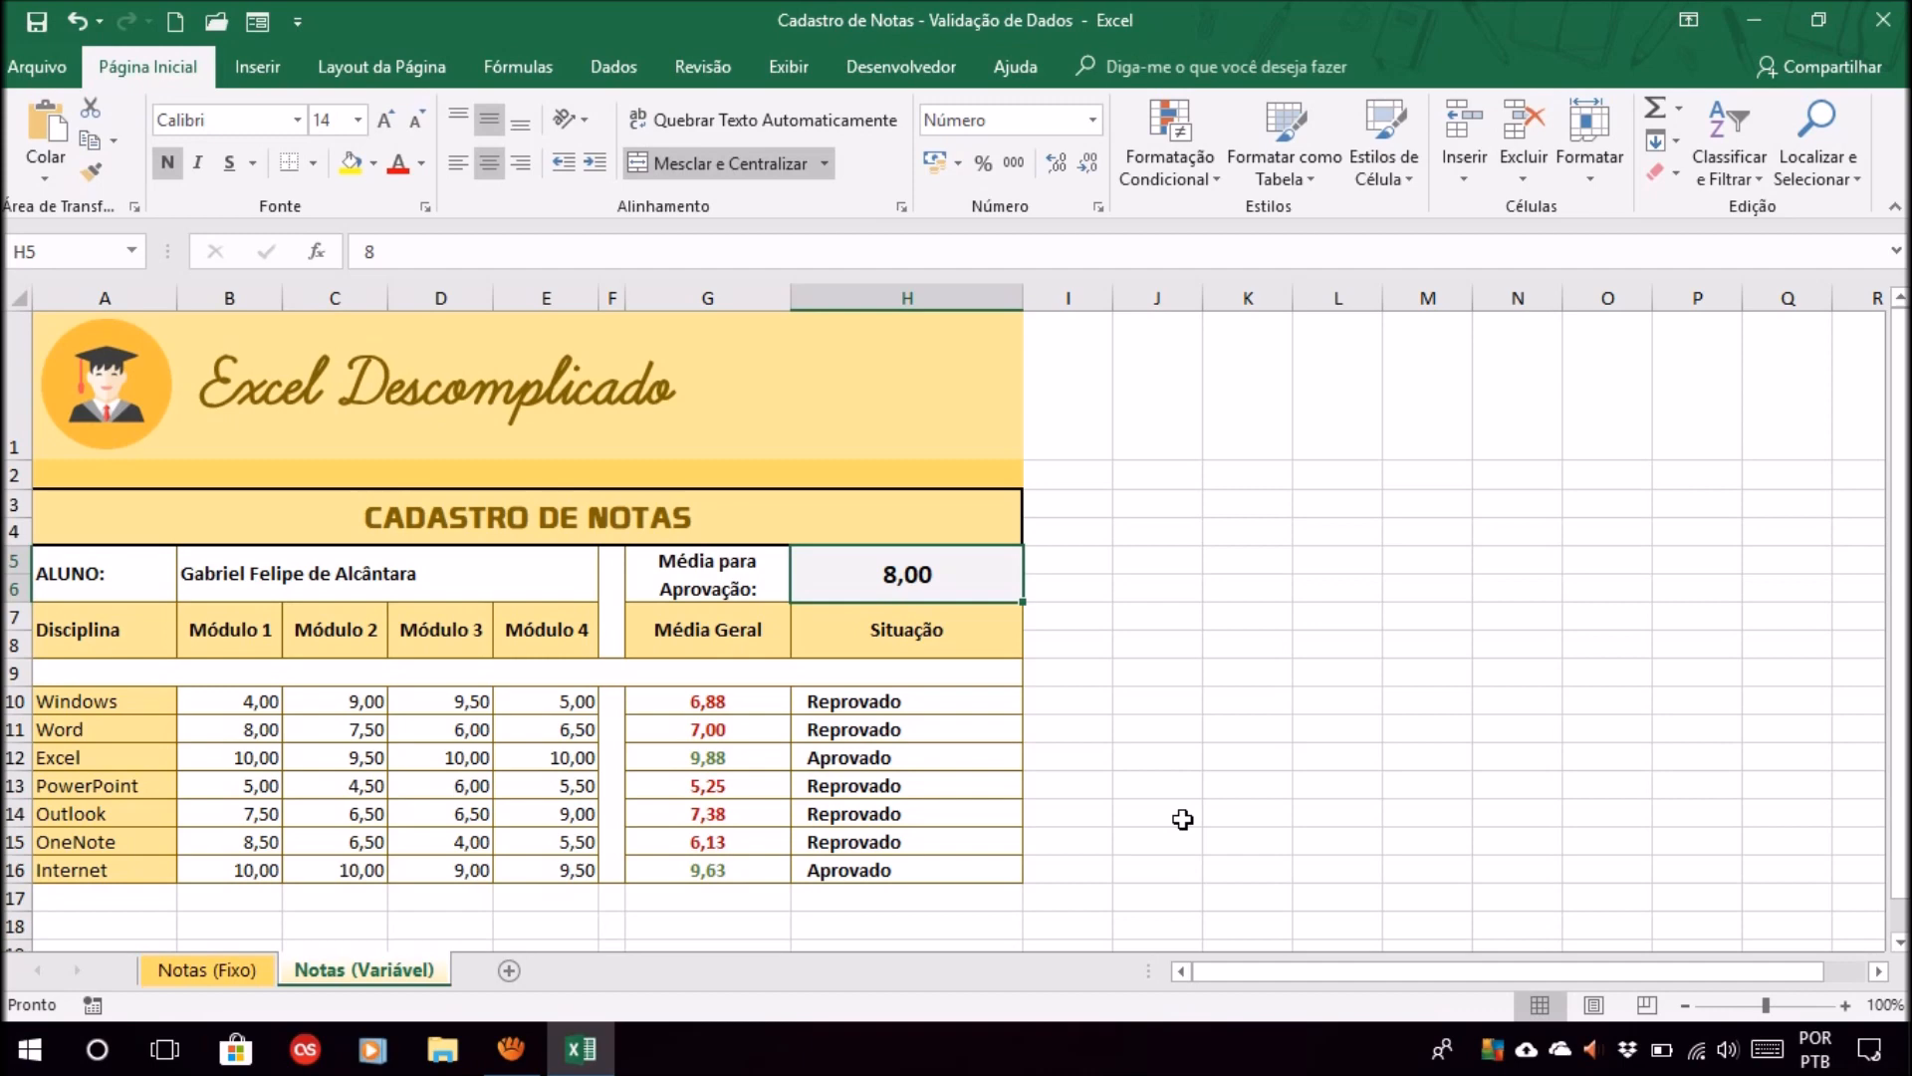
{"action": "left_click", "coordinate": [215, 697]}
{"action": "left_click", "coordinate": [371, 700]}
{"action": "left_click", "coordinate": [441, 699]}
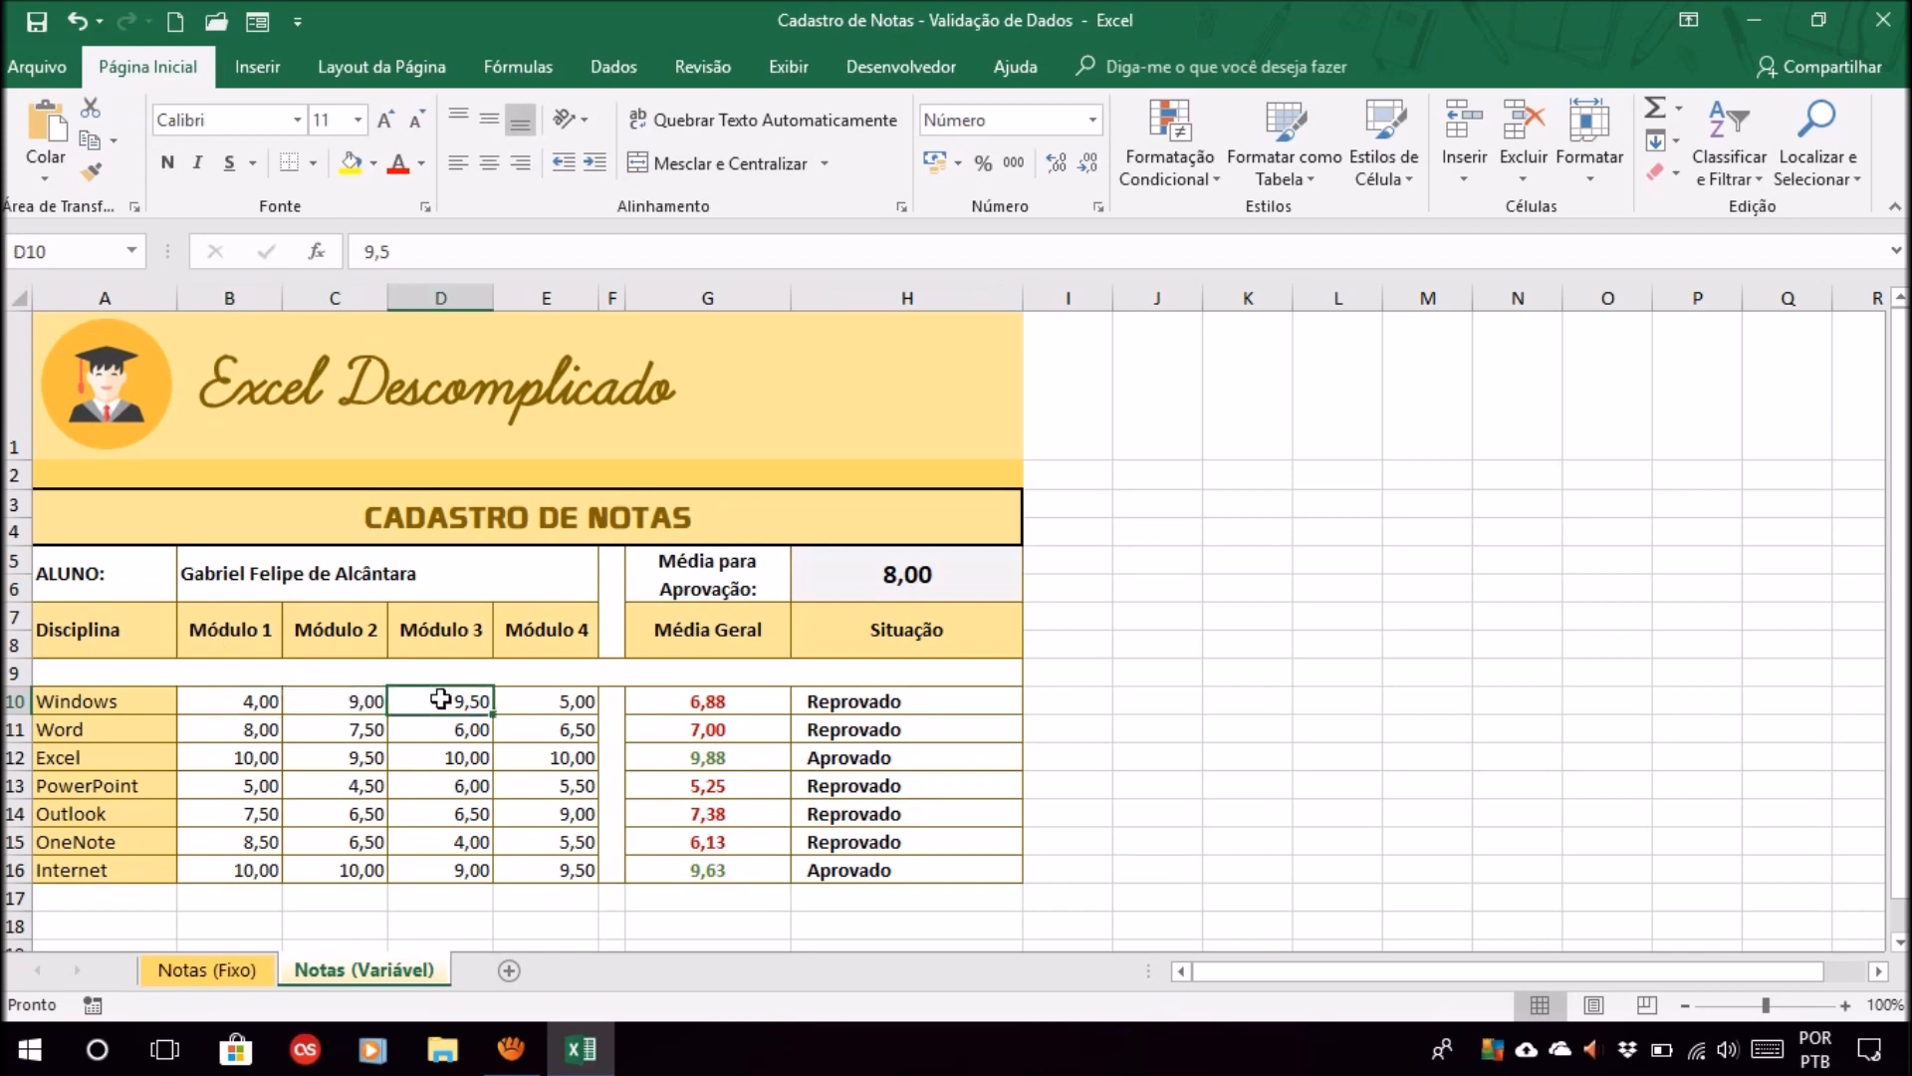
{"action": "left_click", "coordinate": [244, 704]}
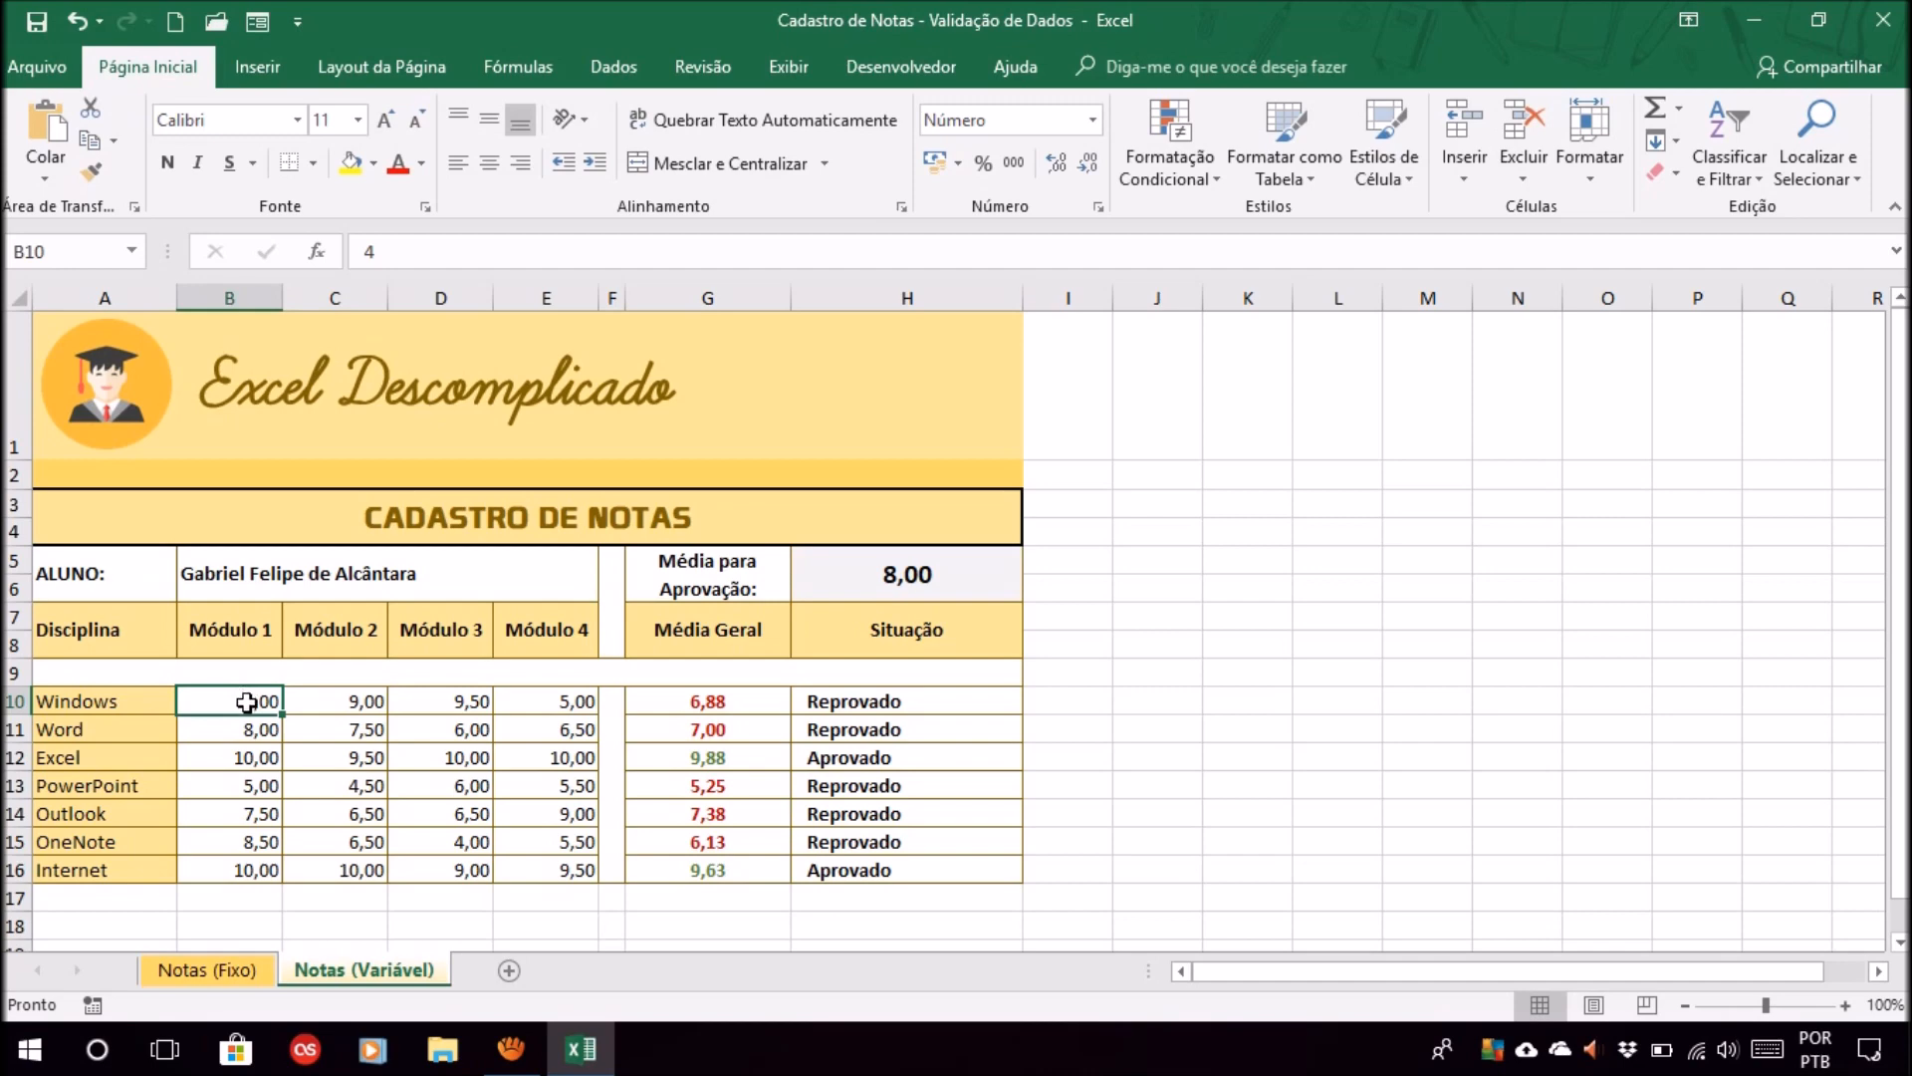
{"action": "left_click", "coordinate": [372, 709]}
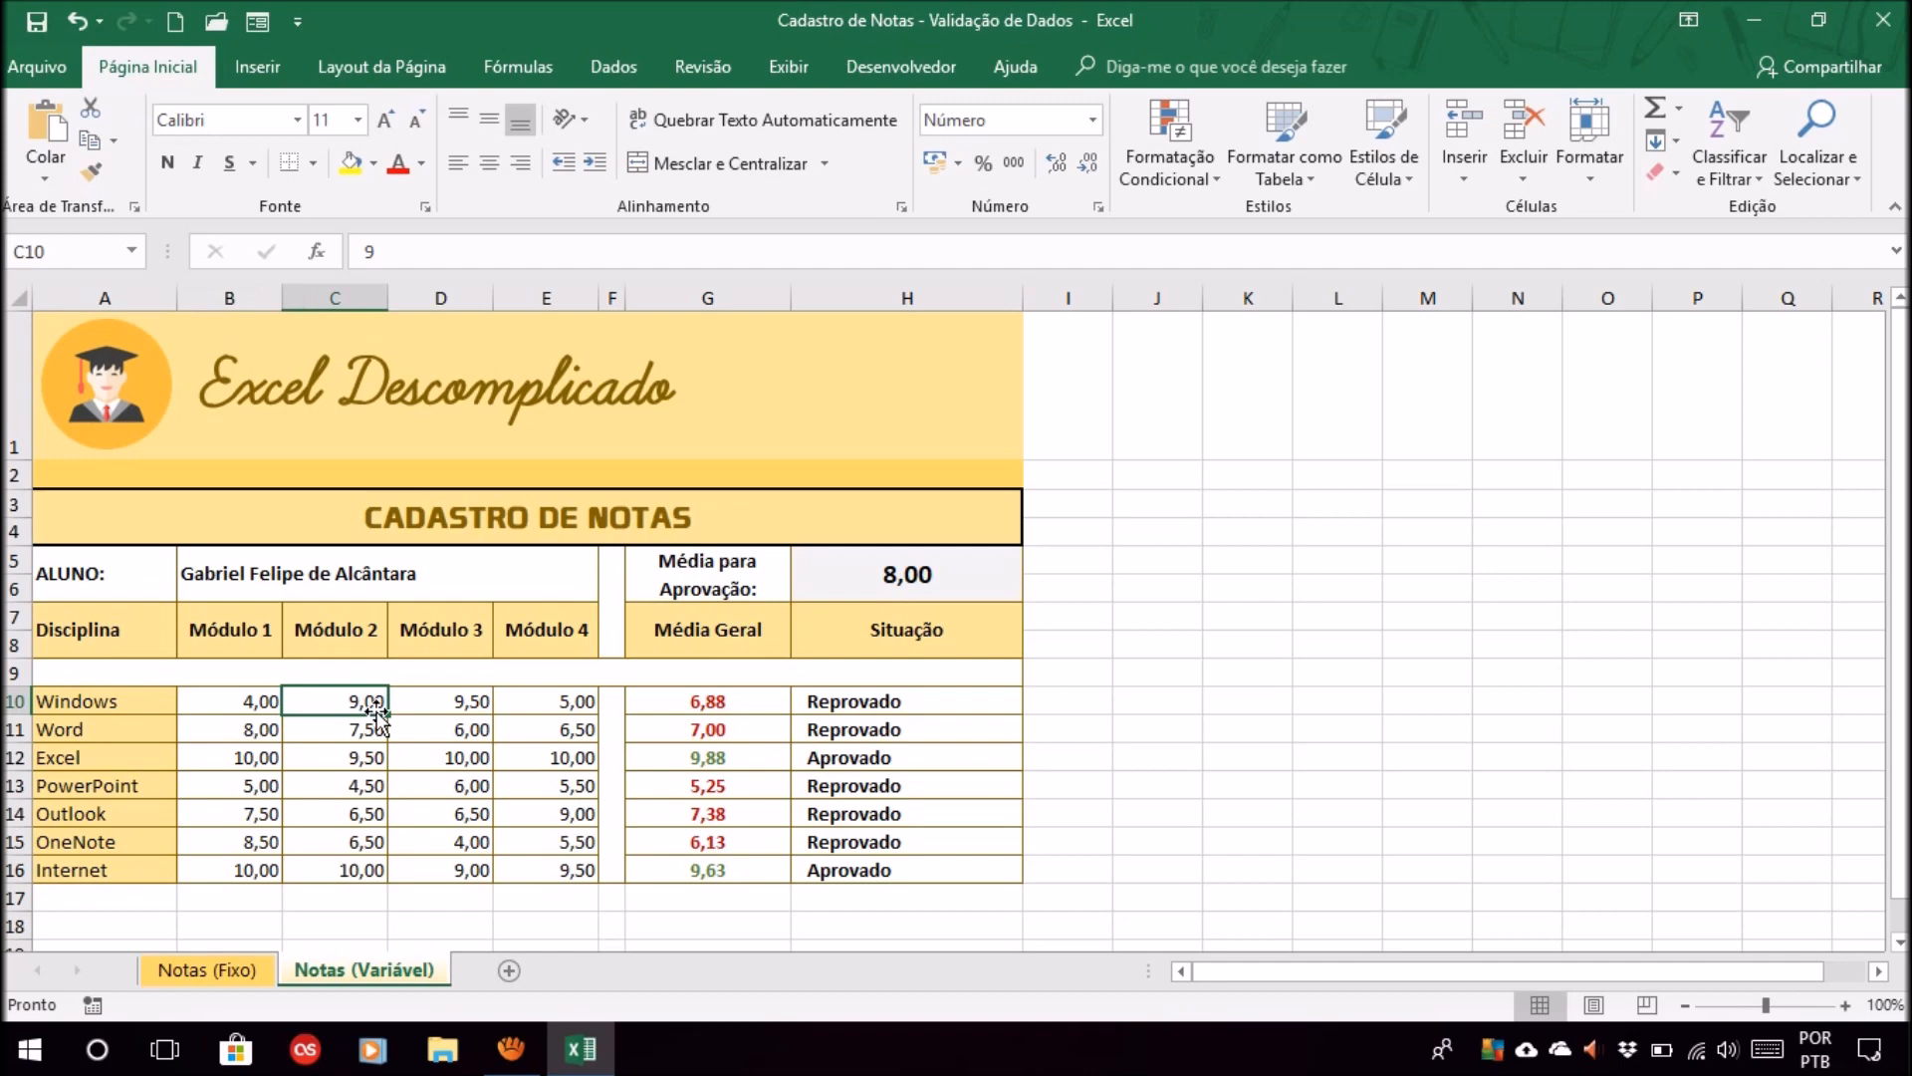
{"action": "left_click", "coordinate": [1422, 704]}
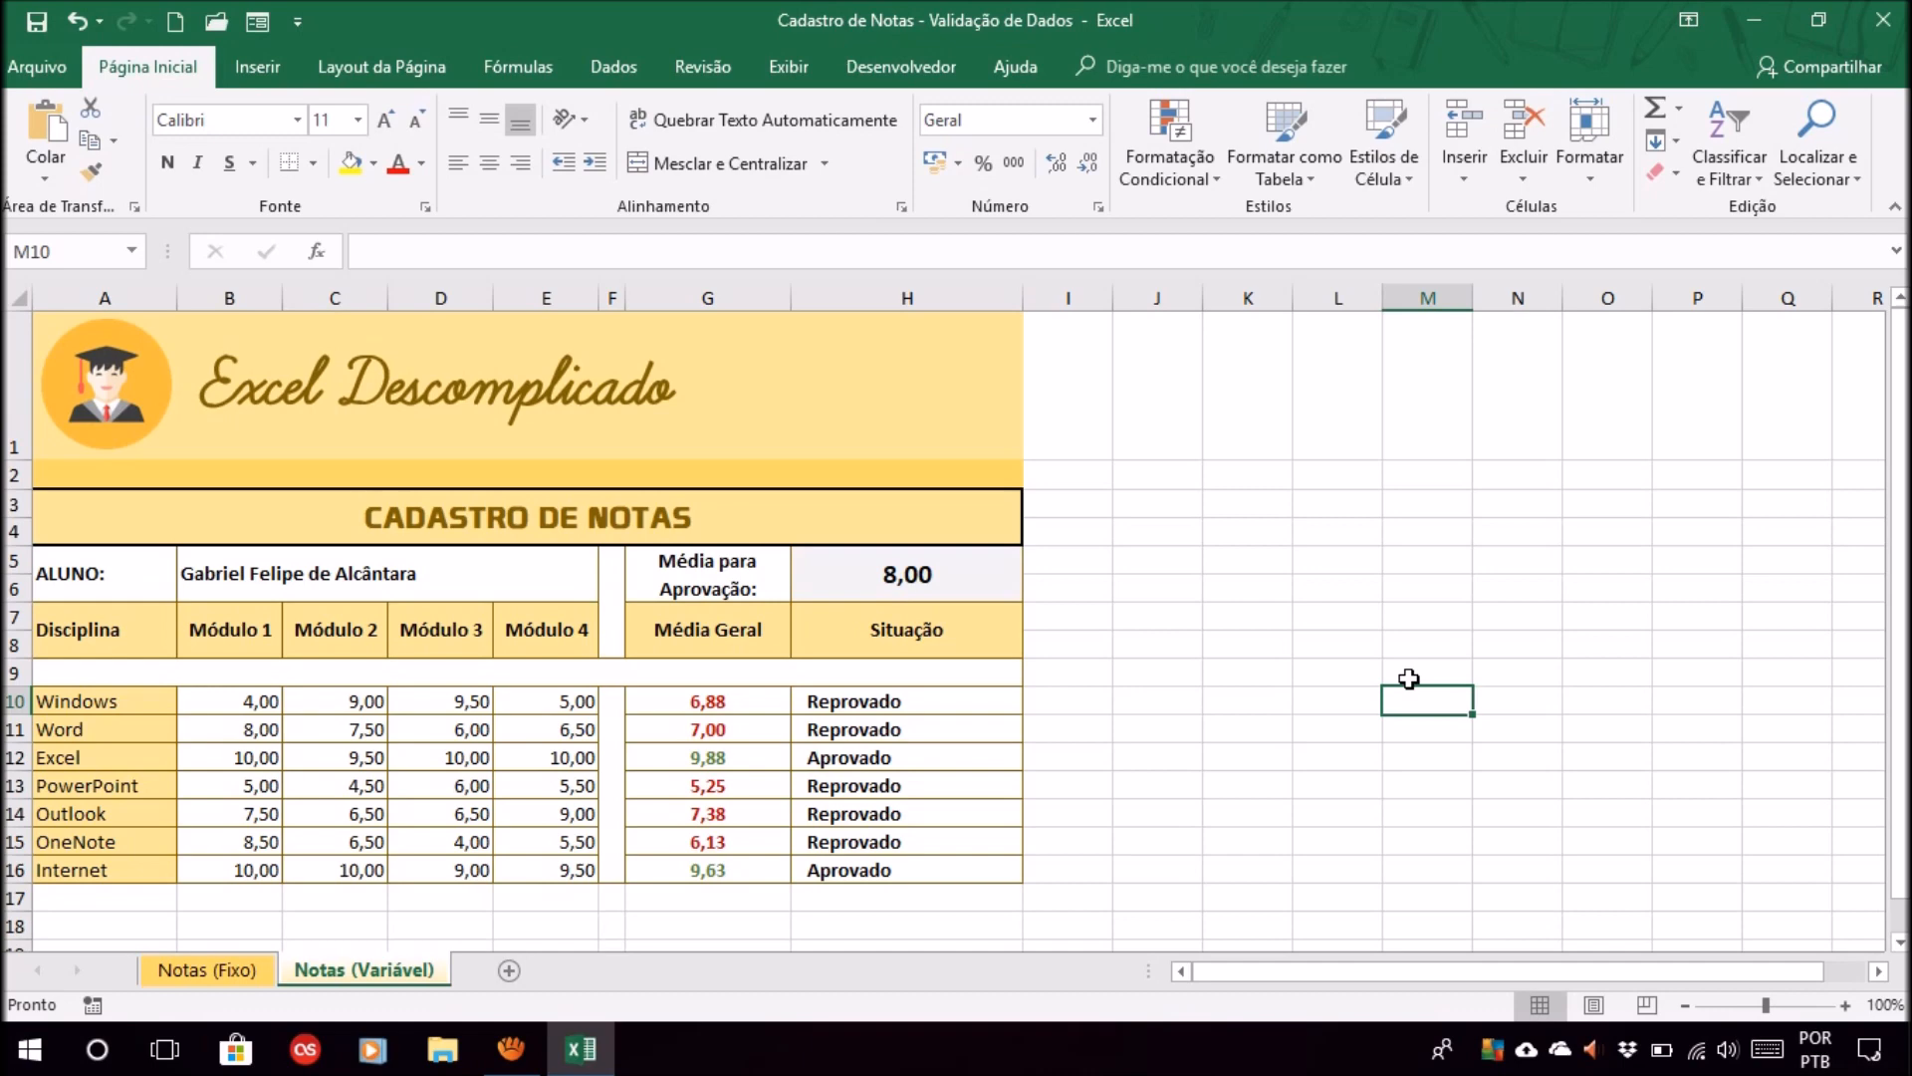
- Open the data validation settings for the approval average cell H5 and place the dialog beside the grade sheet
{"action": "left_click", "coordinate": [922, 576]}
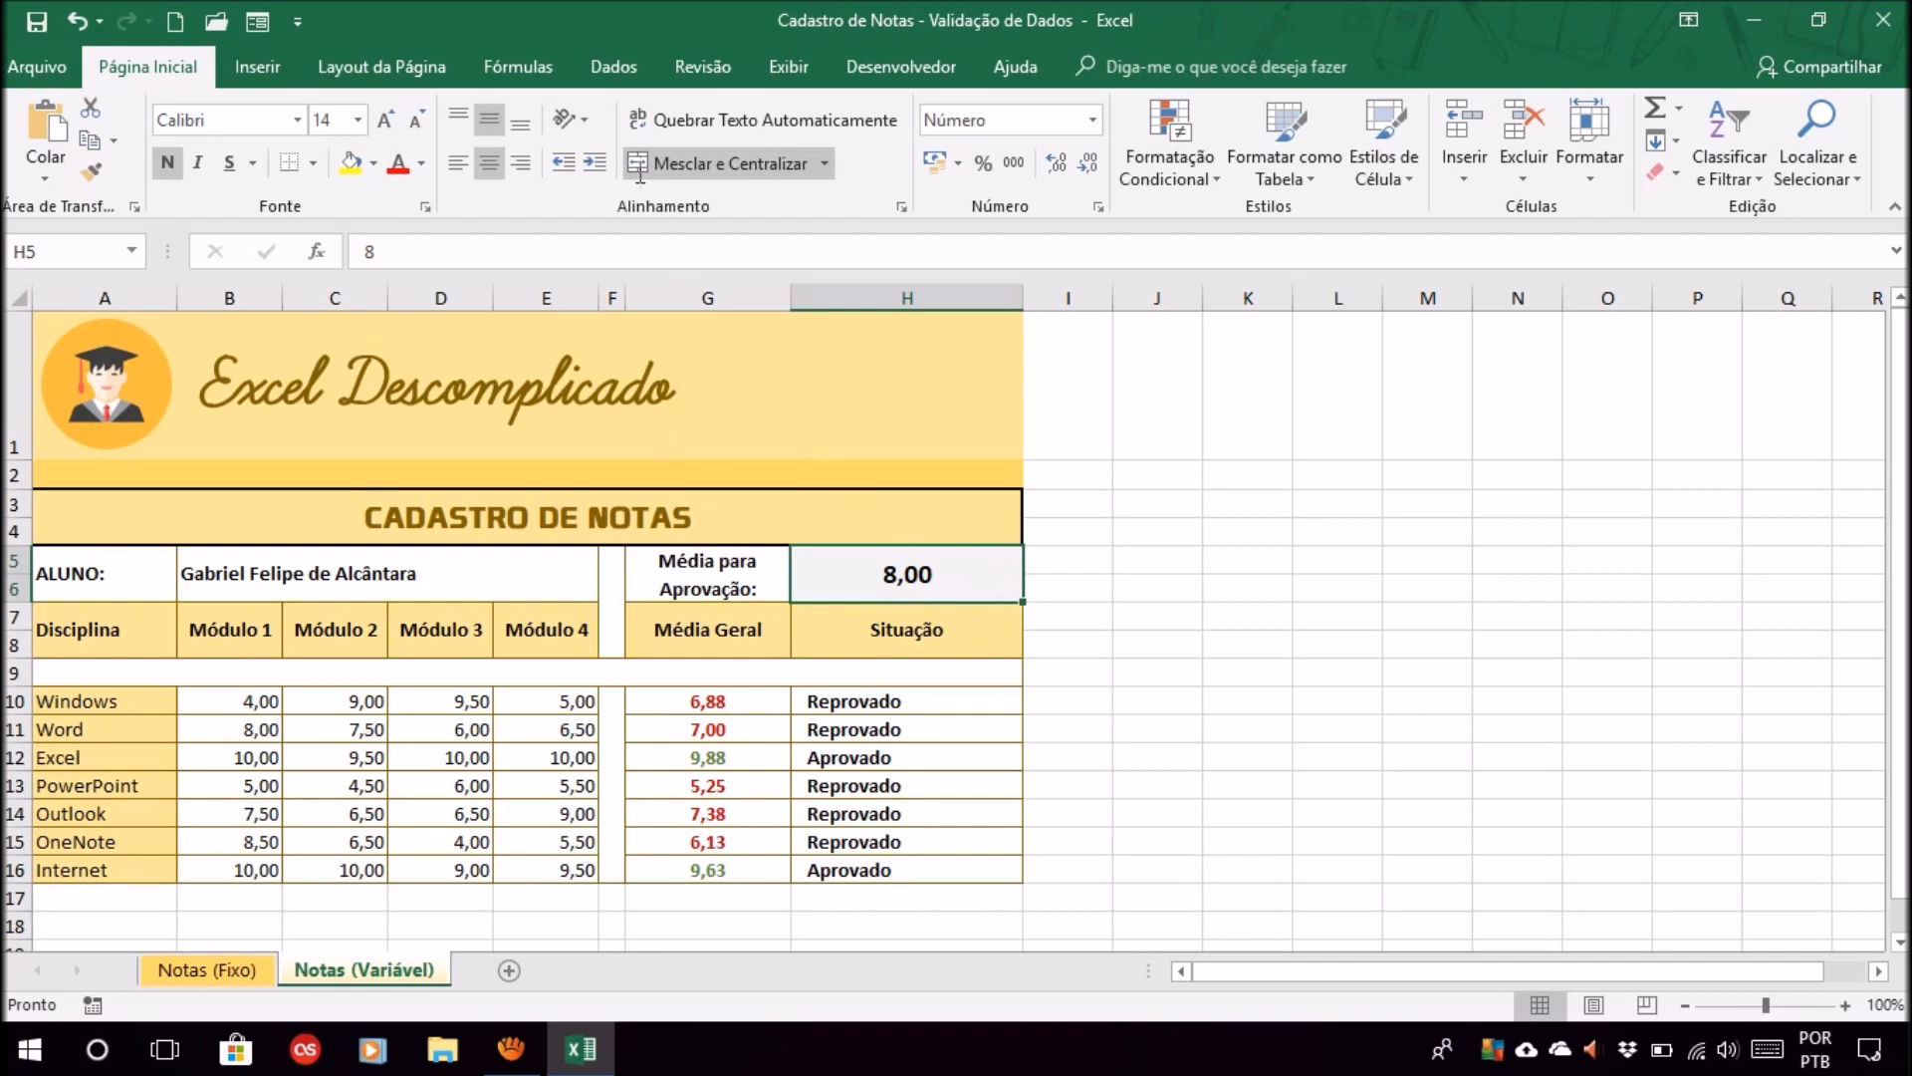
{"action": "left_click", "coordinate": [610, 70]}
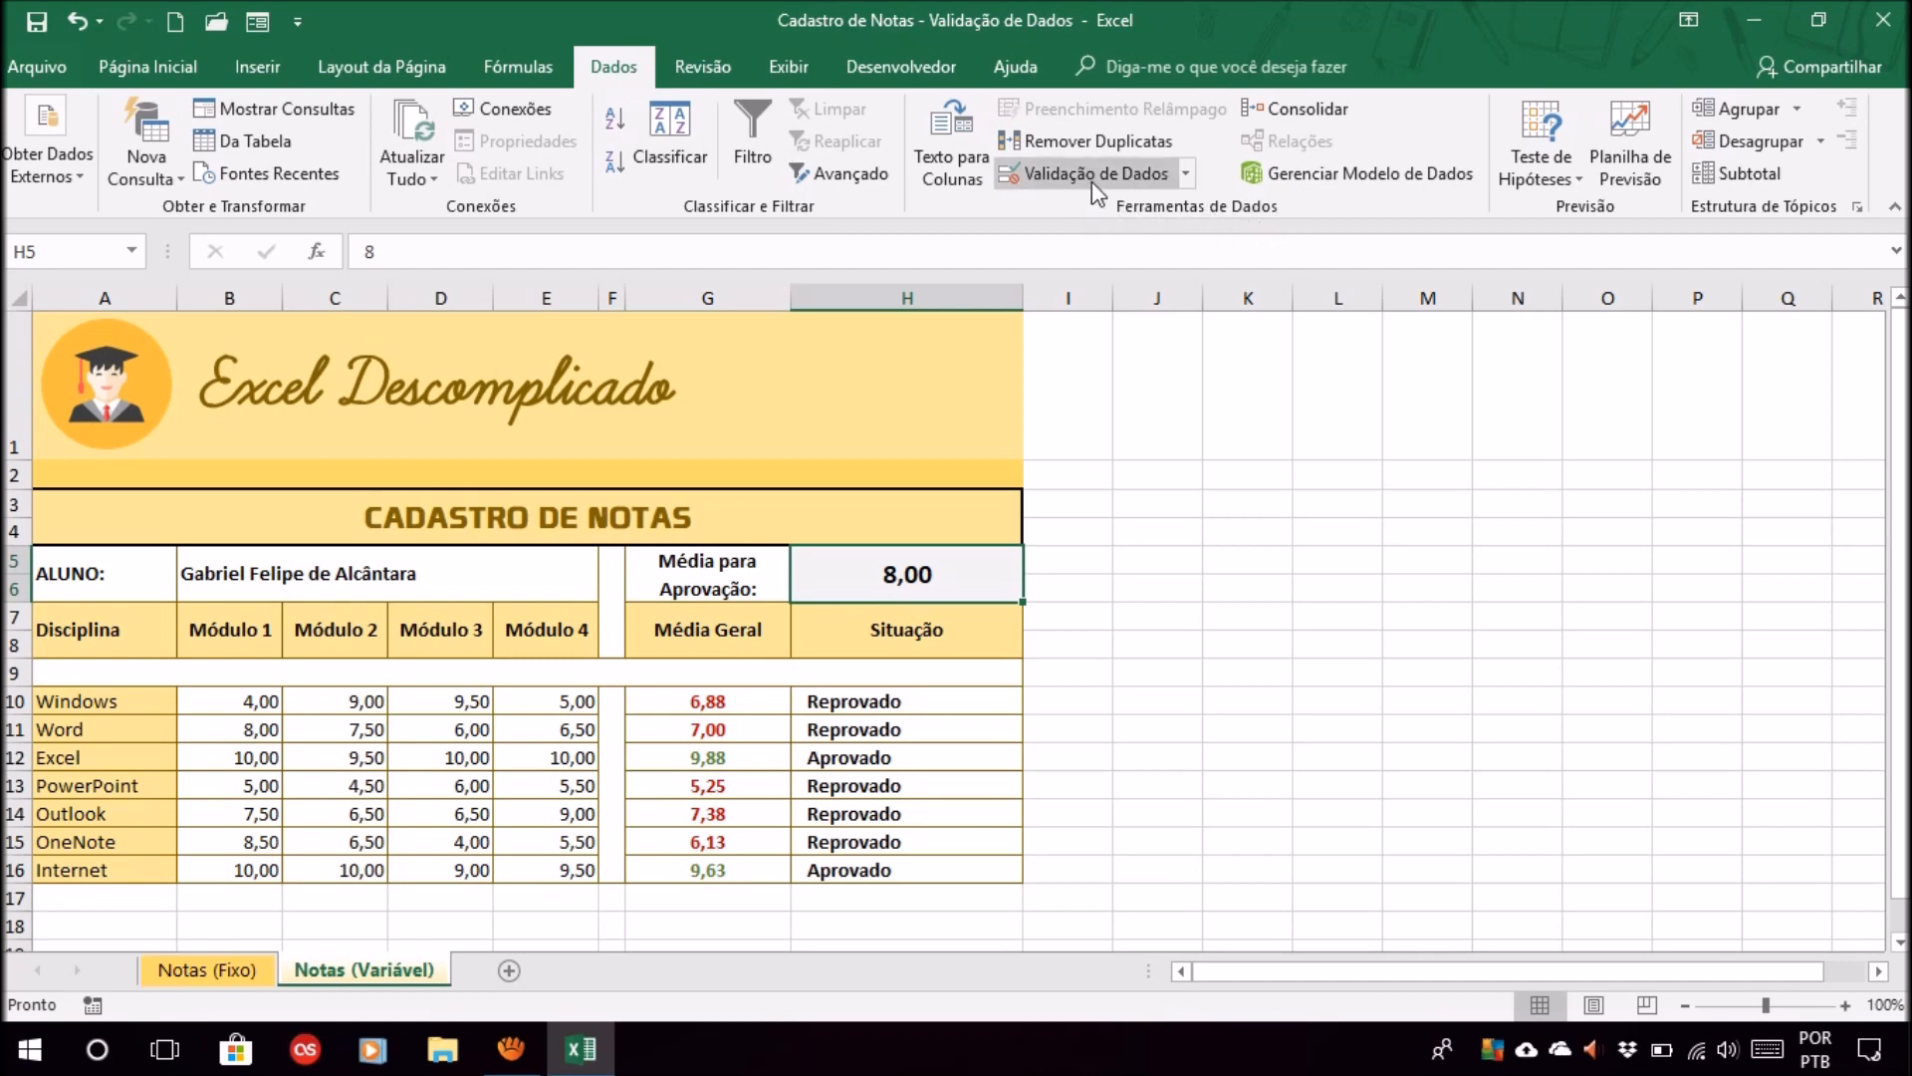
{"action": "left_click", "coordinate": [1185, 176]}
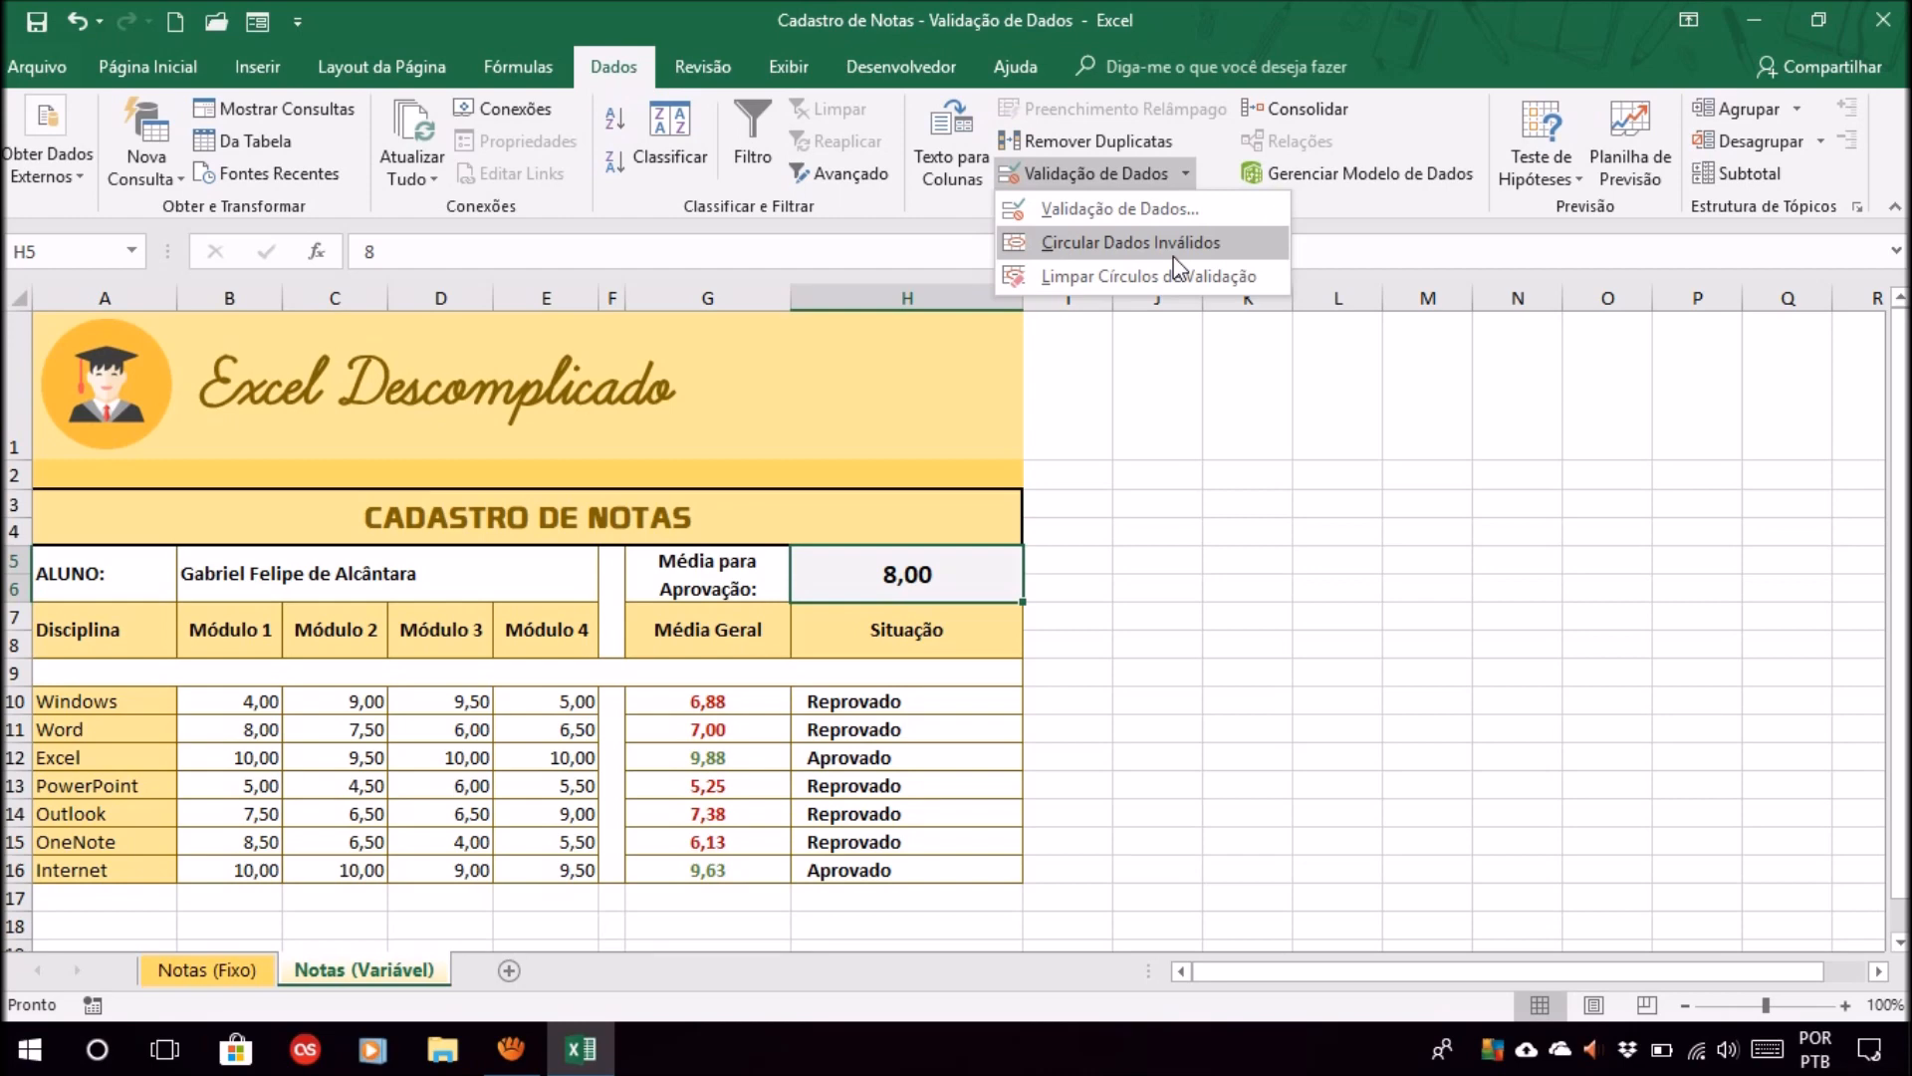
{"action": "left_click", "coordinate": [1380, 196]}
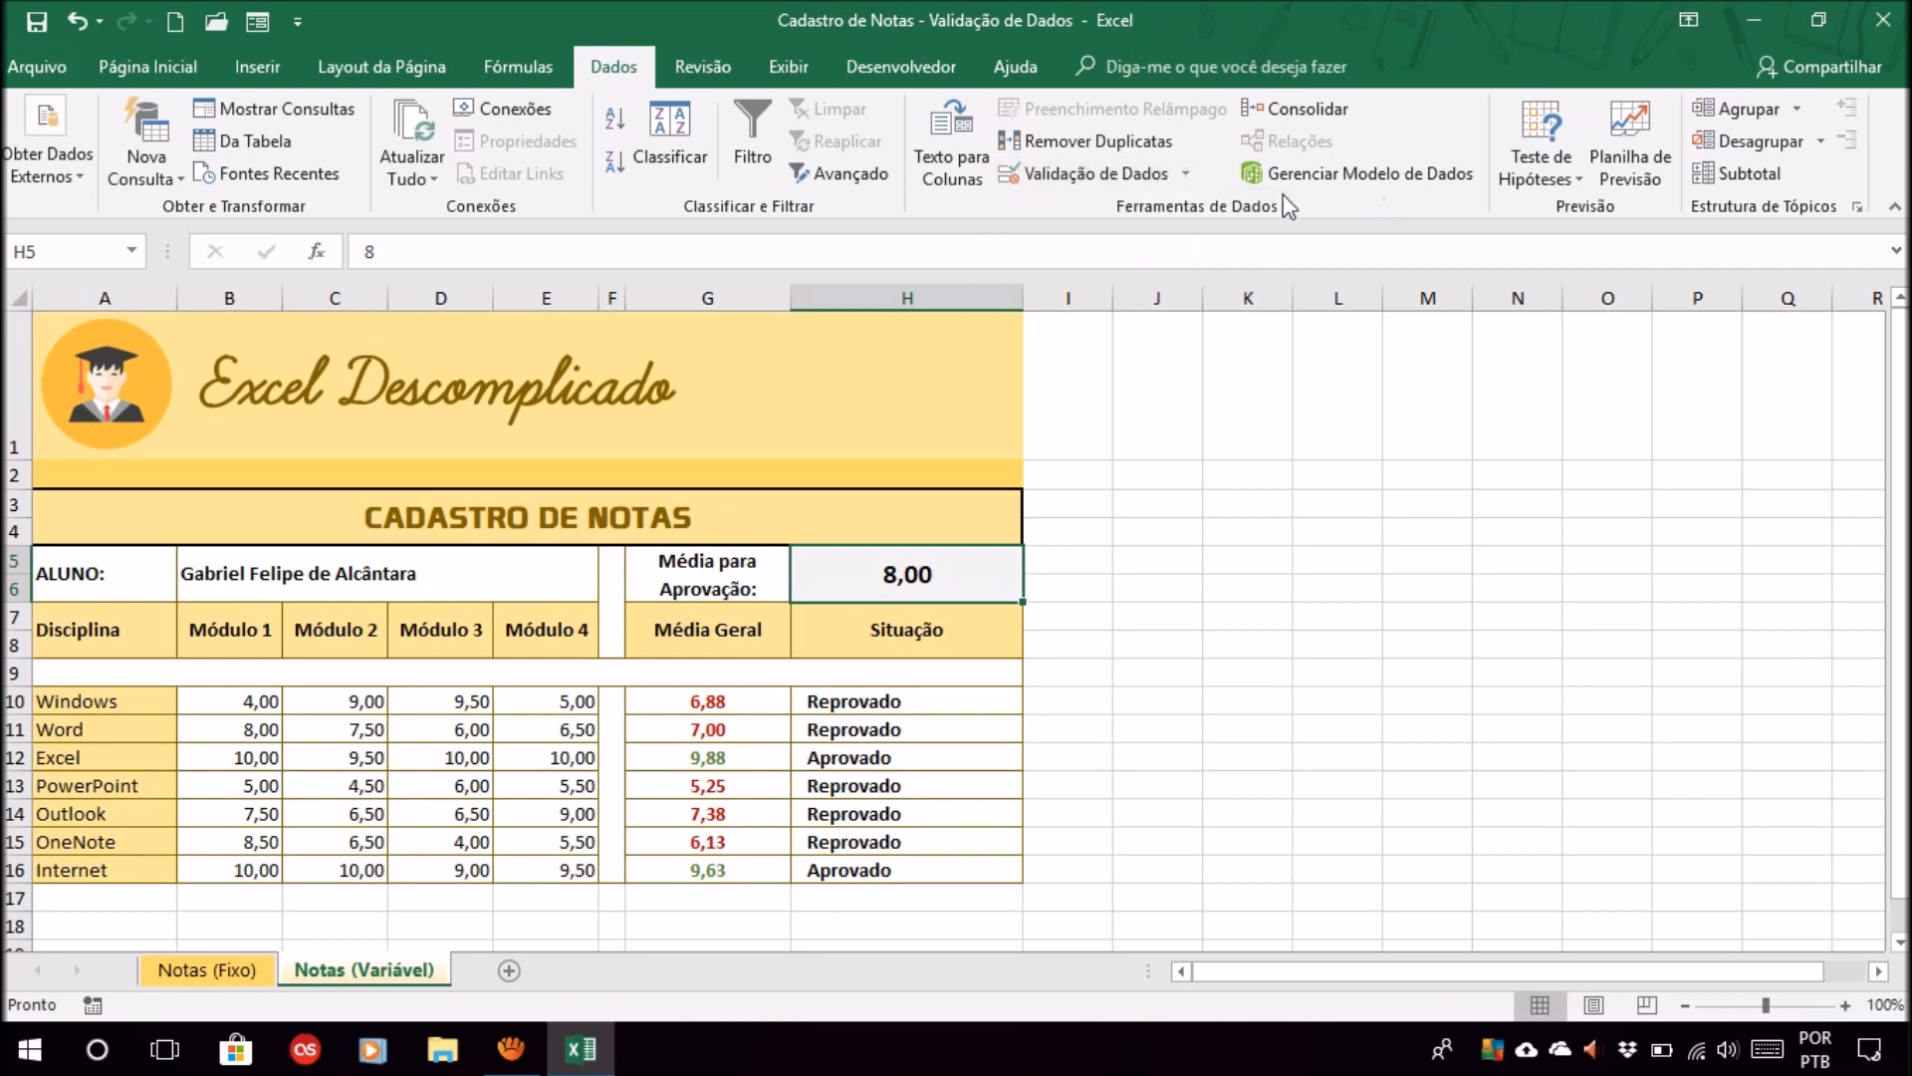
{"action": "left_click", "coordinate": [1187, 173]}
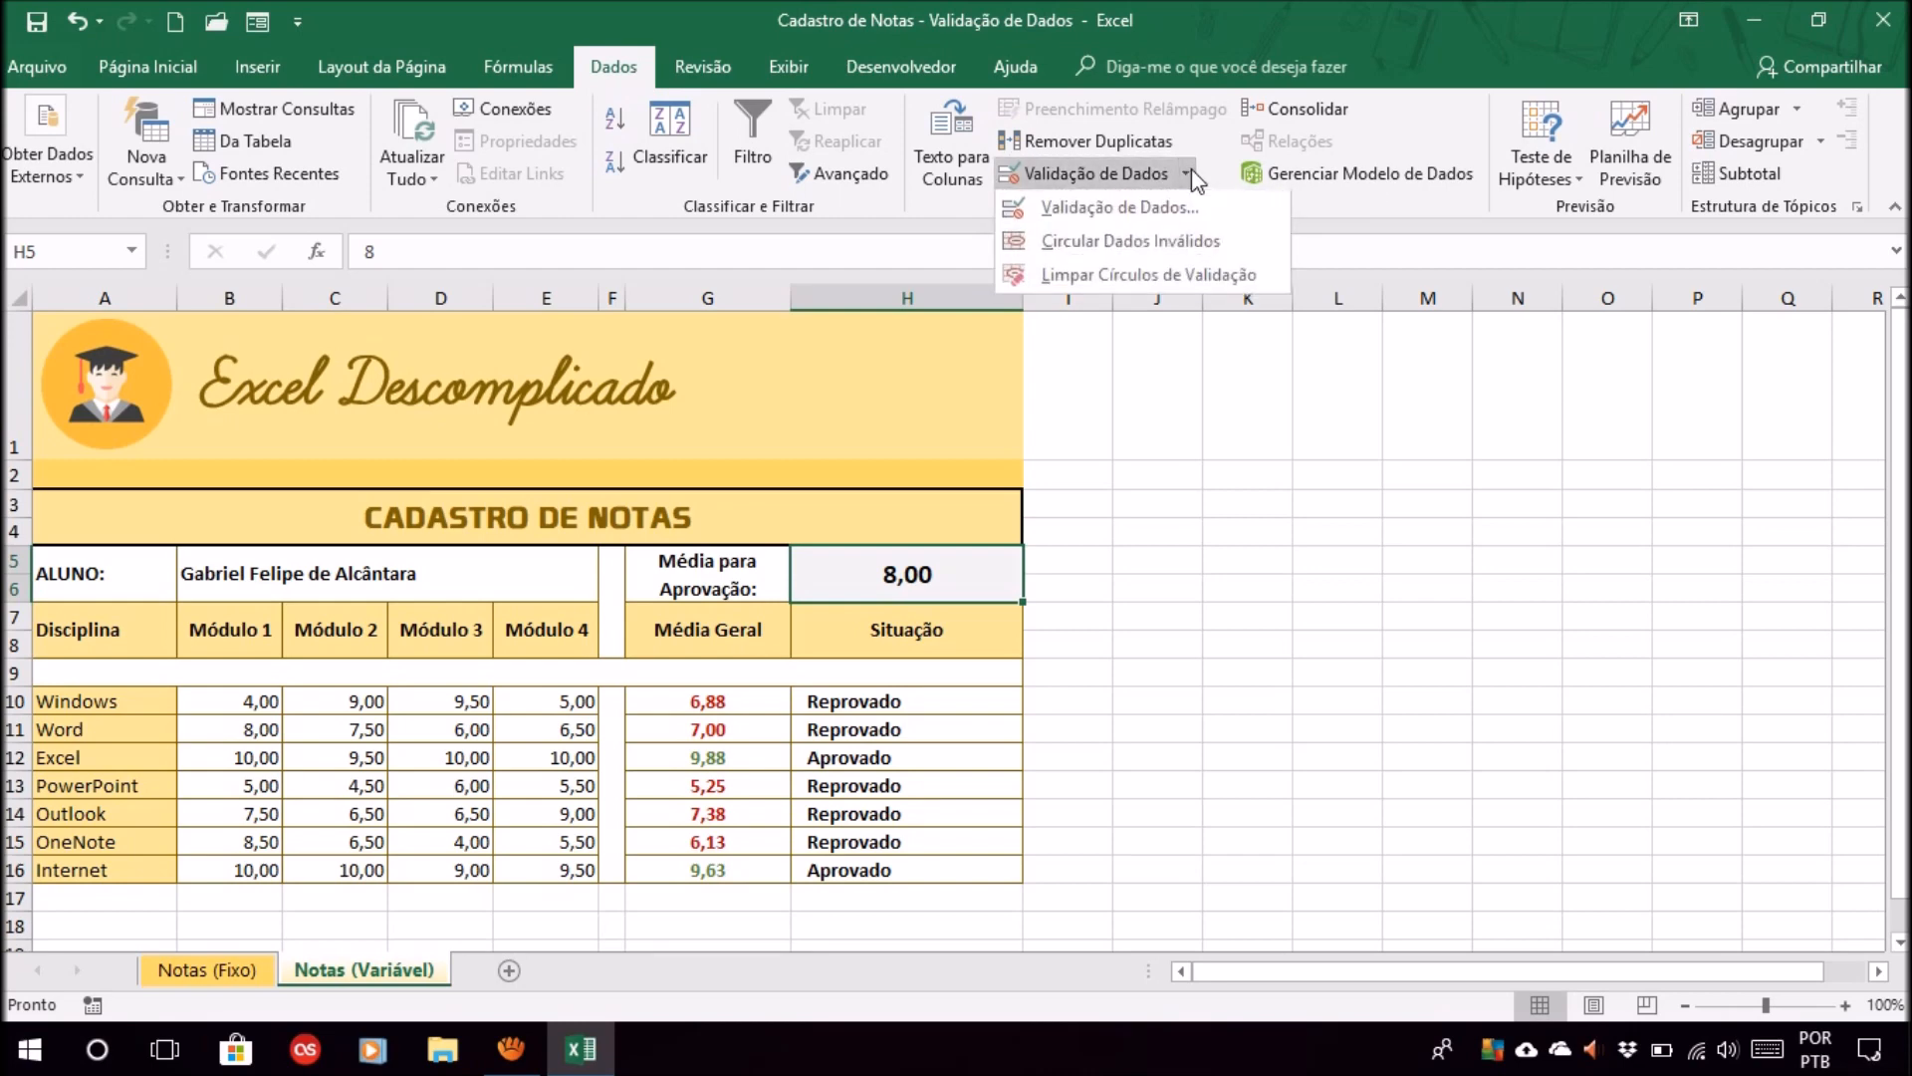
{"action": "left_click", "coordinate": [1096, 191]}
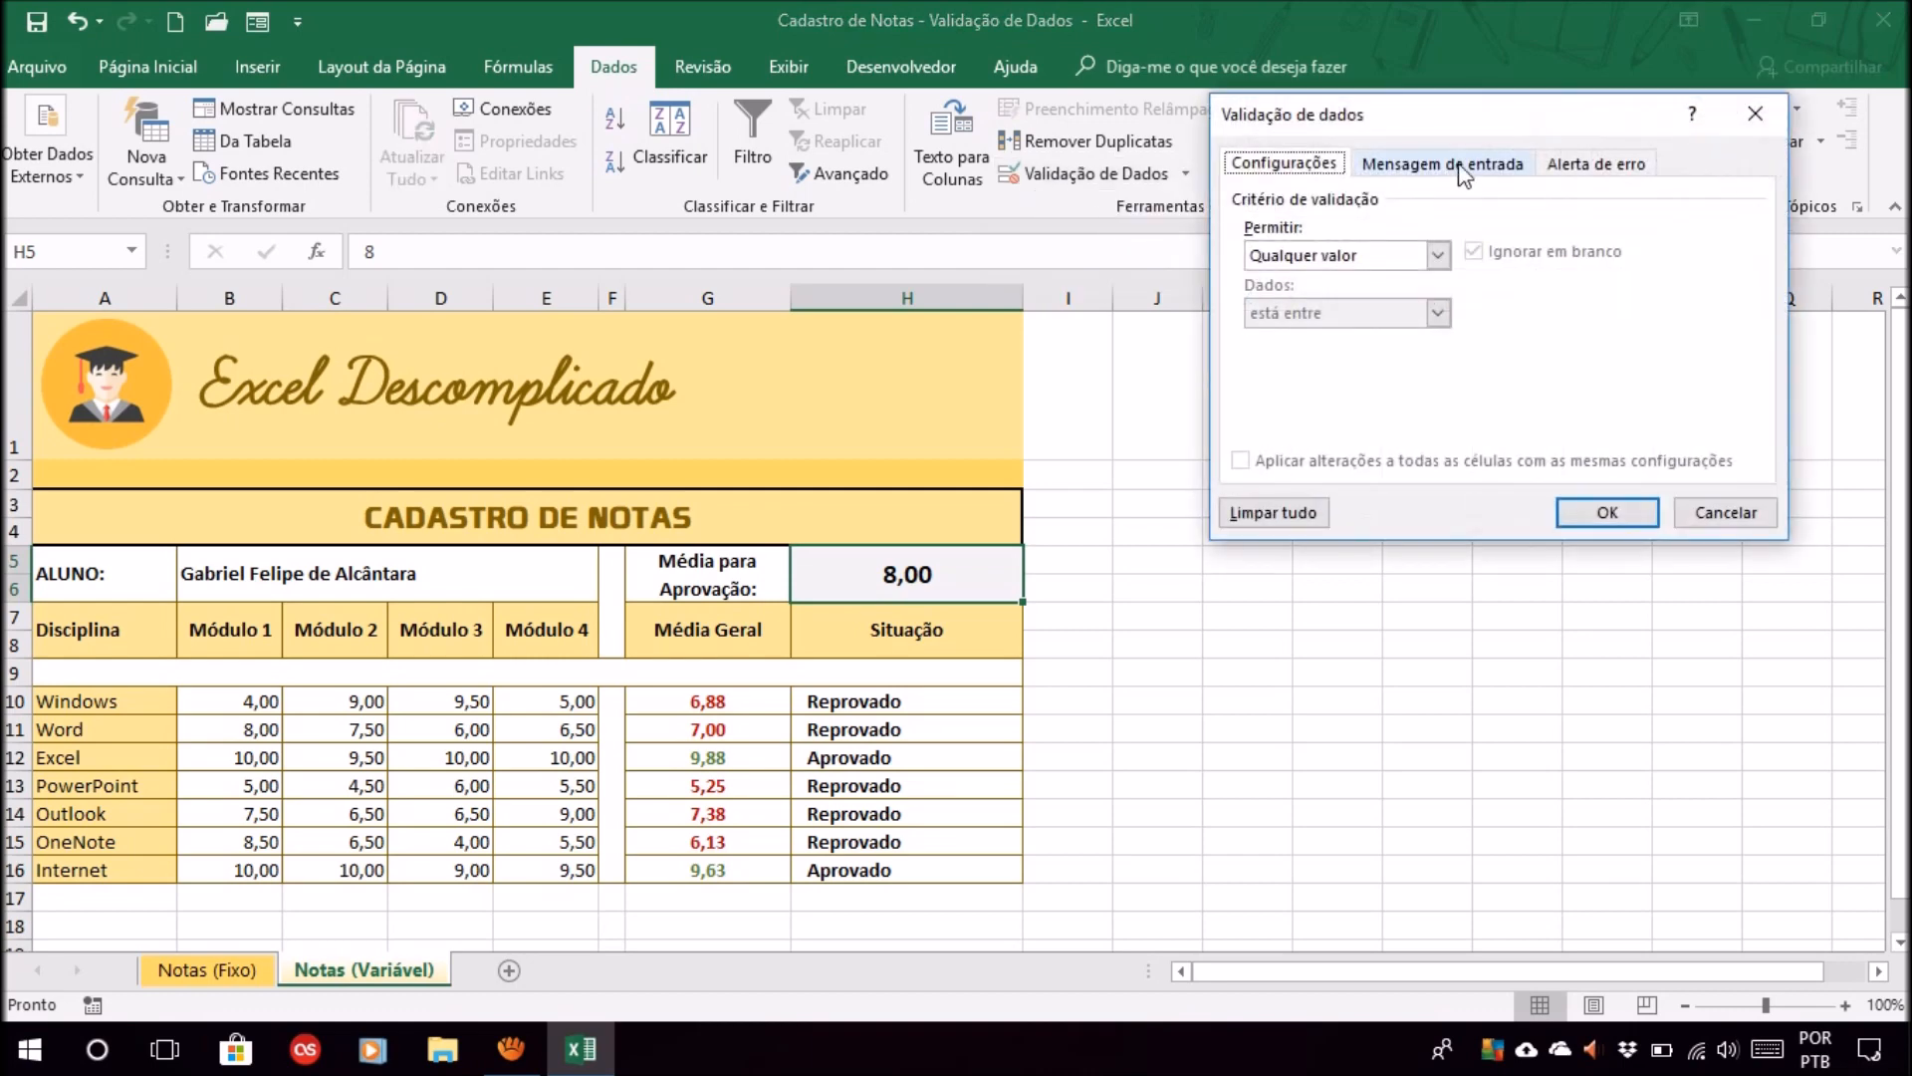
{"action": "left_click_drag", "start_coordinate": [1455, 127], "coordinate": [1382, 367]}
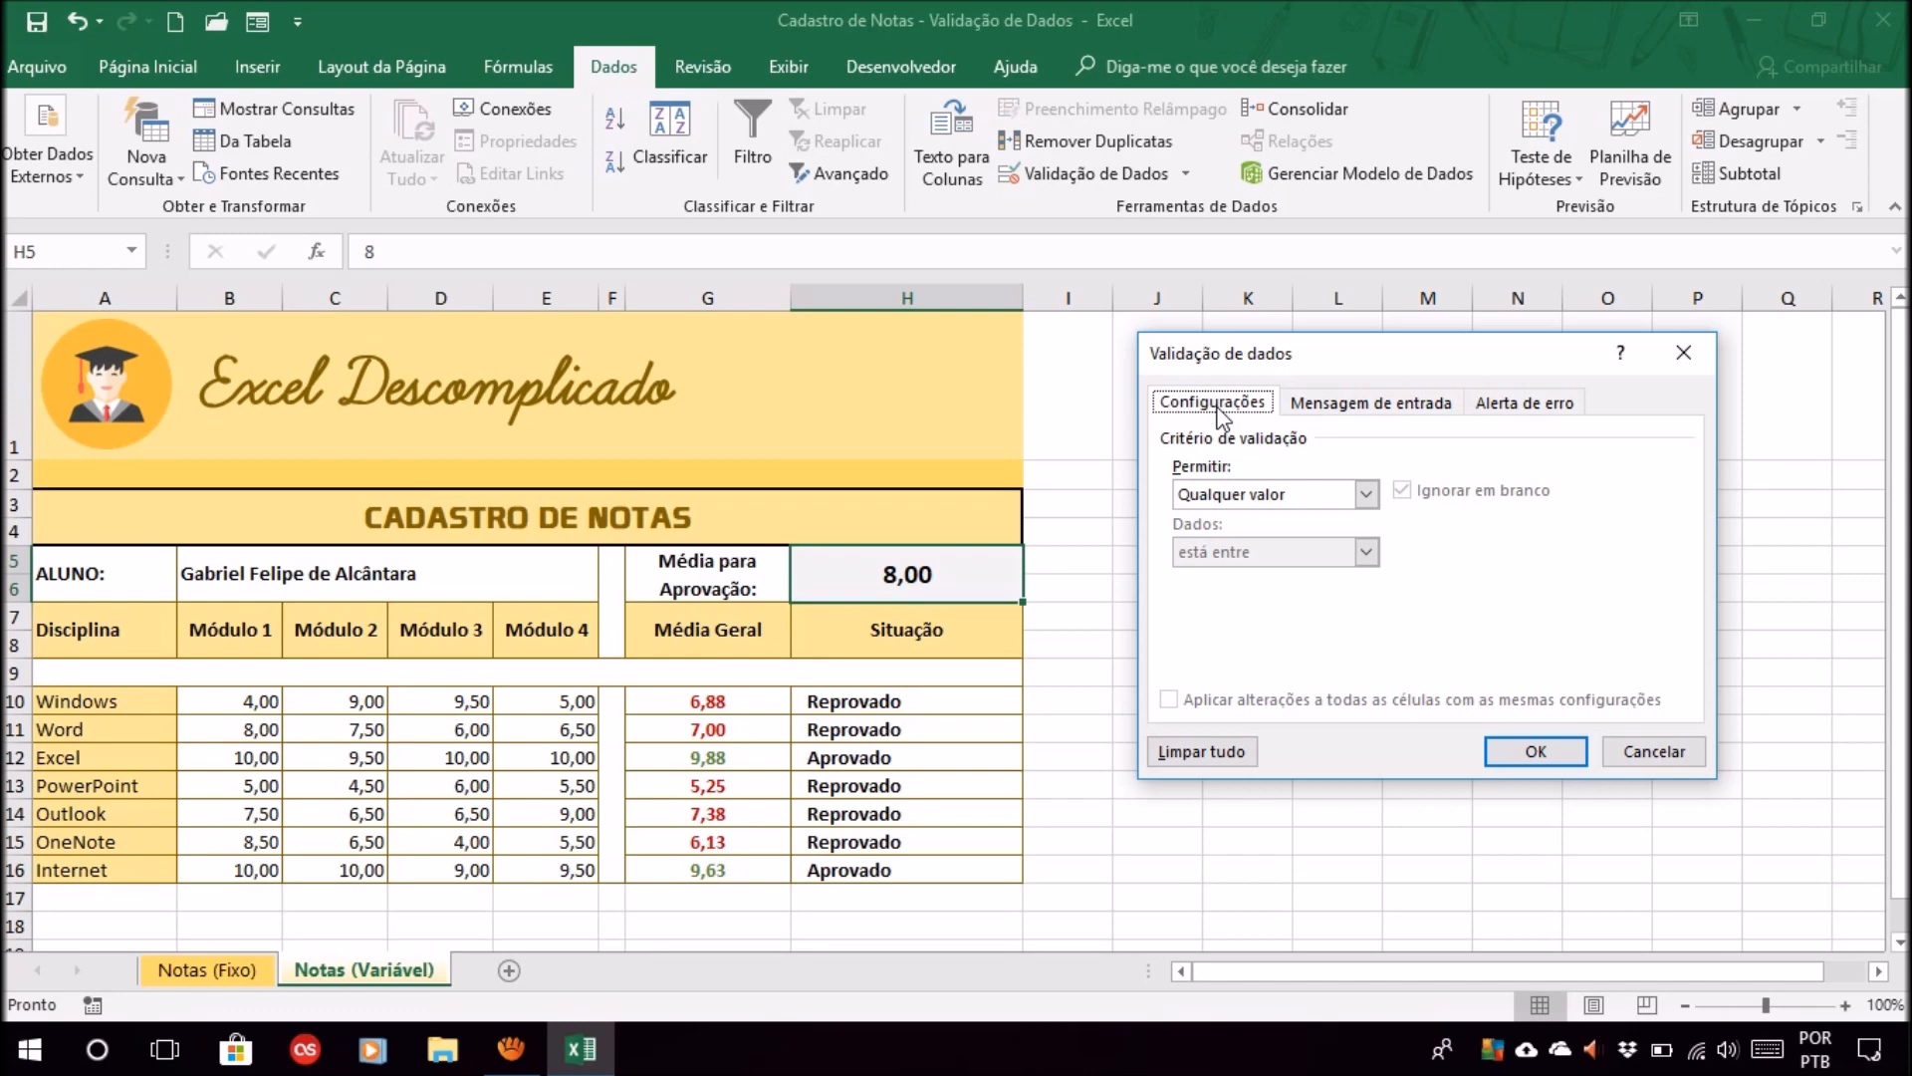
- Set the validation criterion to allow Decimal values with the está entre condition, reviewing the other available conditions
{"action": "left_click", "coordinate": [1303, 496]}
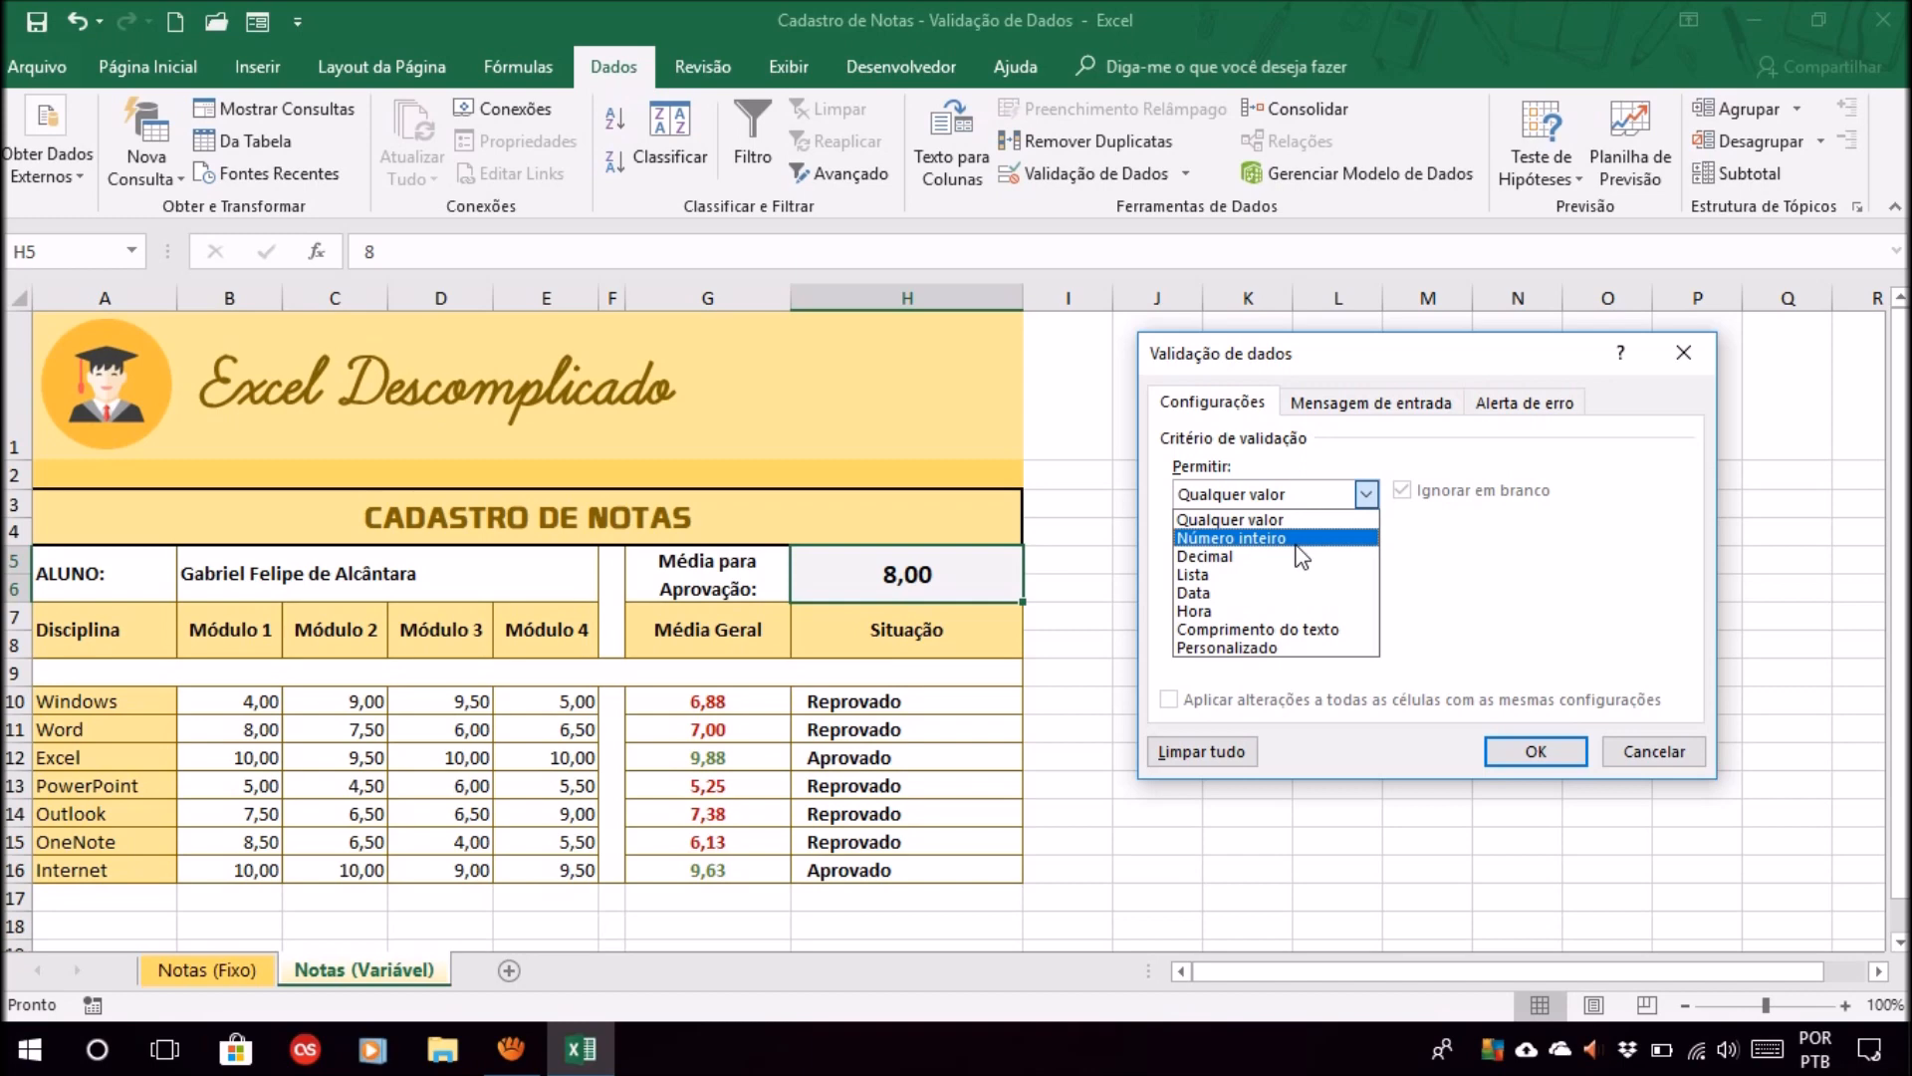
{"action": "left_click", "coordinate": [1225, 555]}
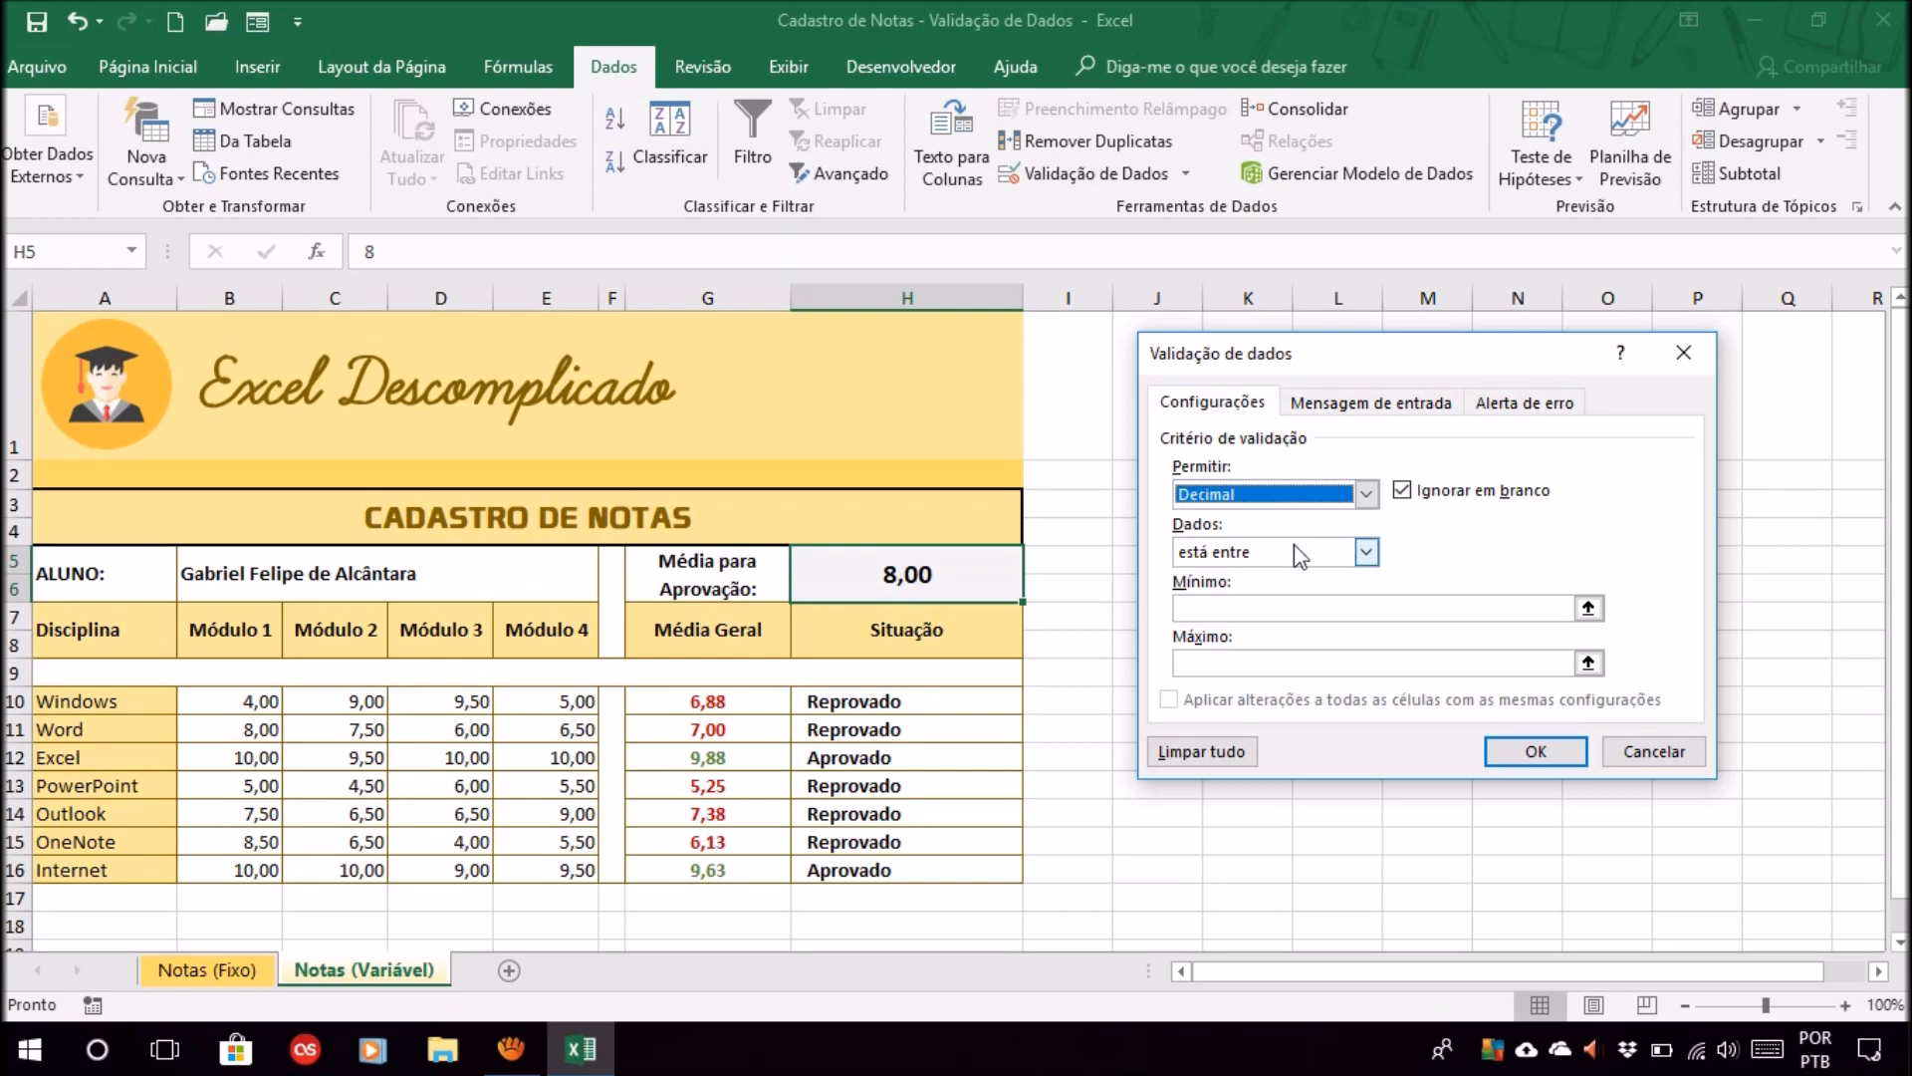
{"action": "left_click", "coordinate": [1361, 553]}
{"action": "left_click", "coordinate": [1360, 555]}
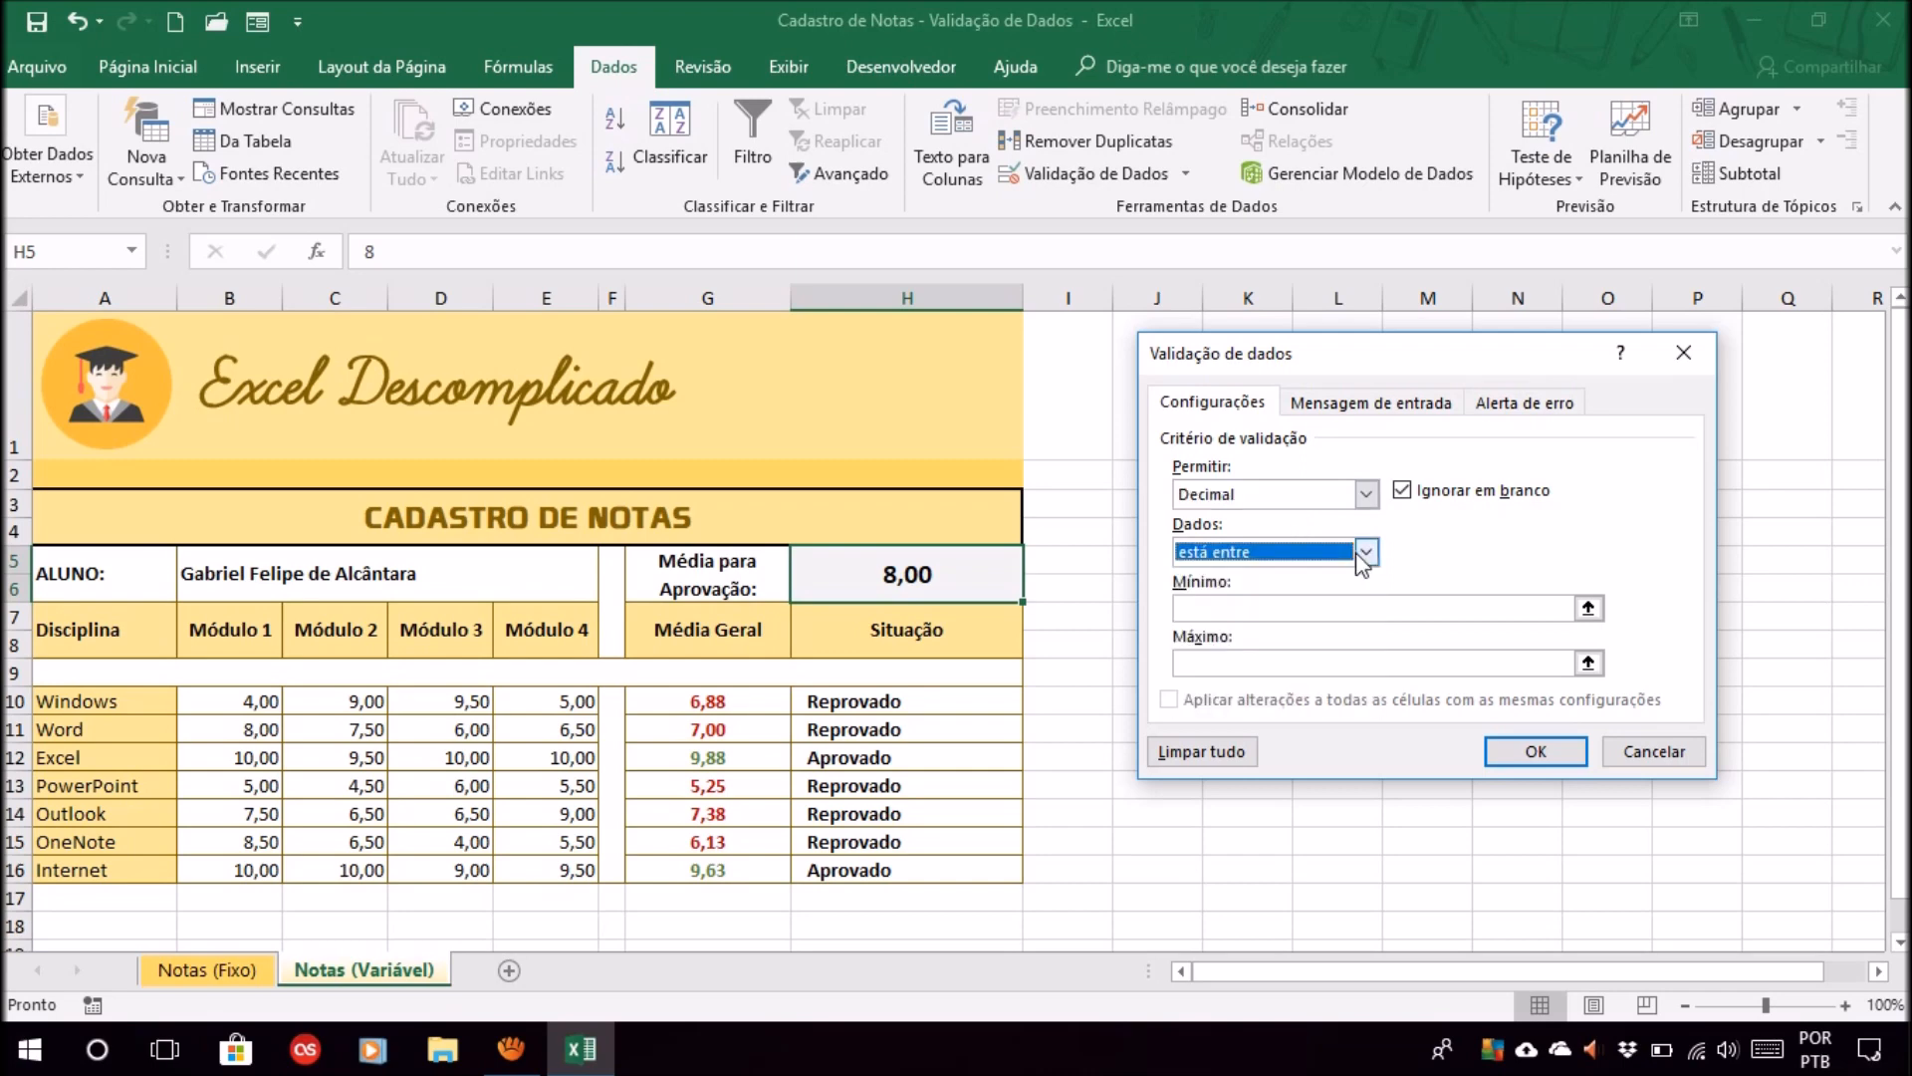
{"action": "left_click", "coordinate": [1360, 554]}
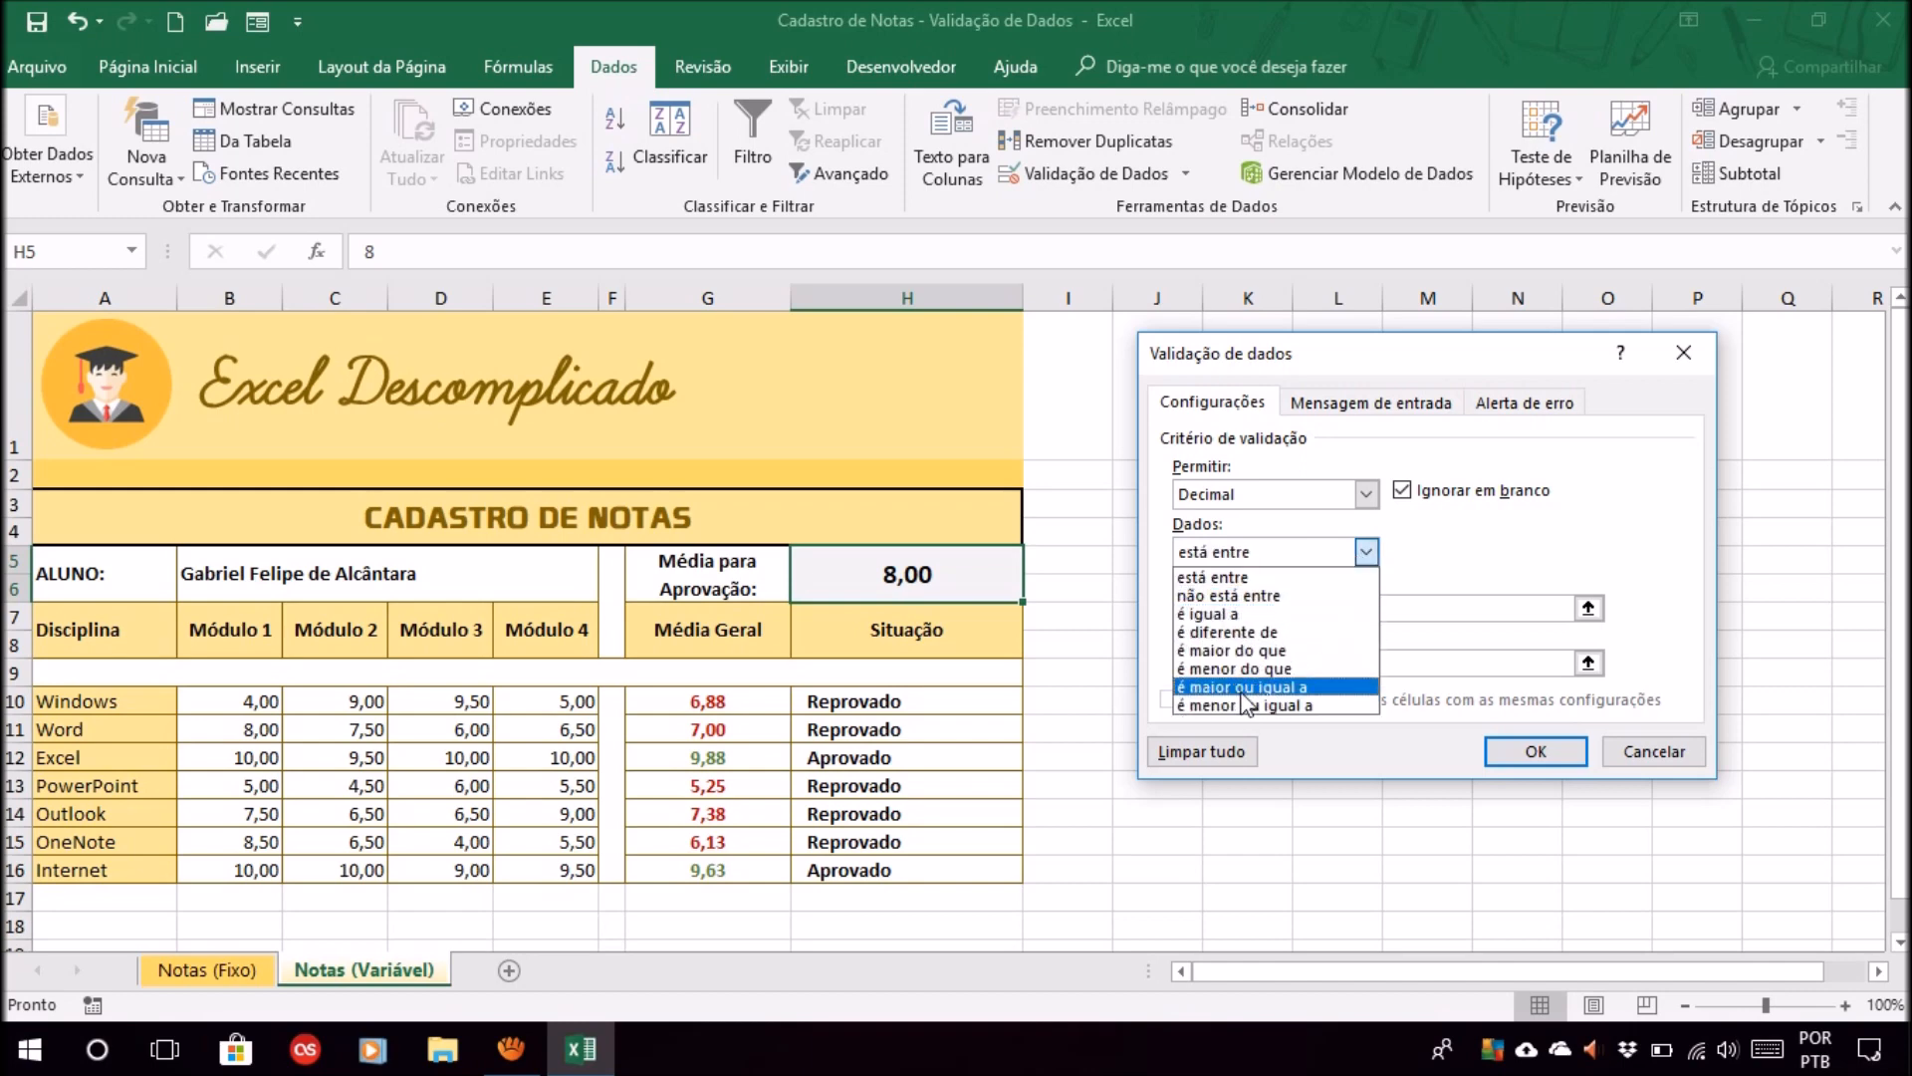
{"action": "left_click", "coordinate": [1493, 559]}
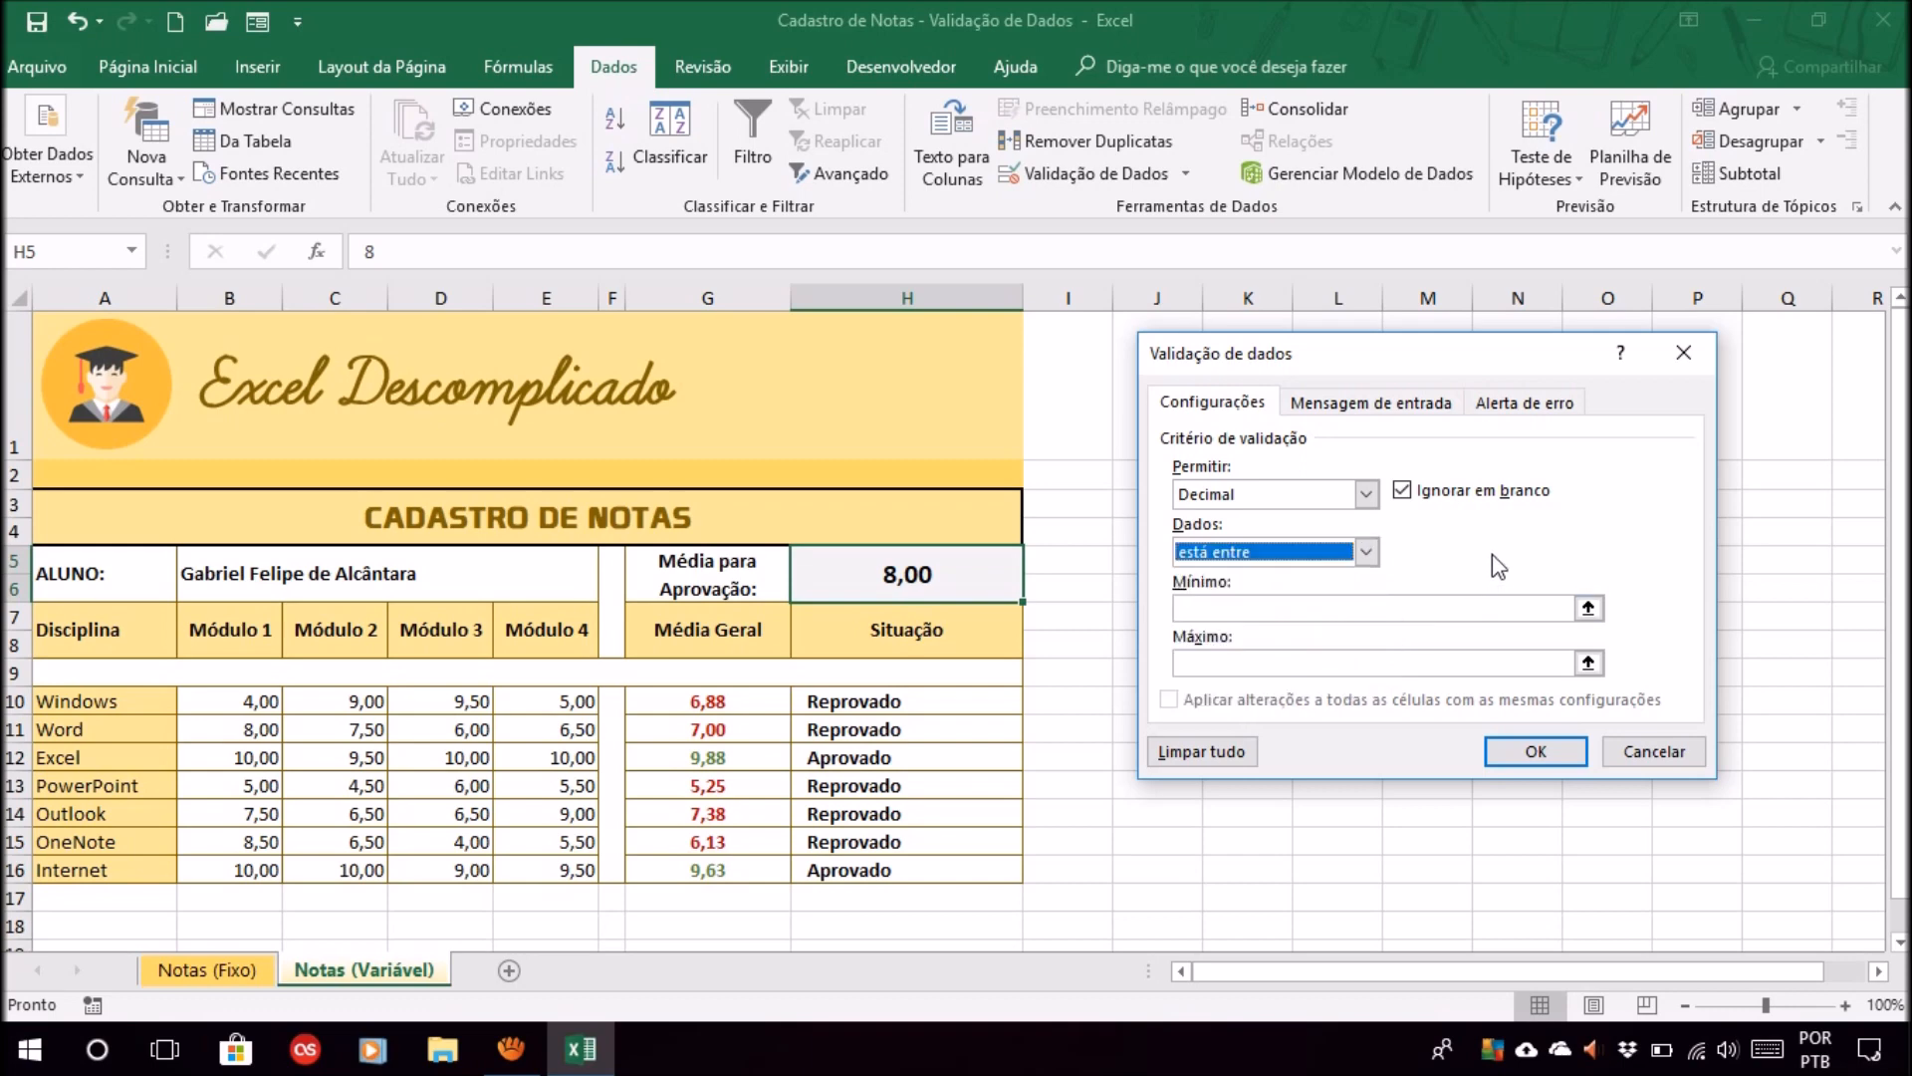
{"action": "left_click", "coordinate": [1318, 553]}
{"action": "left_click", "coordinate": [1318, 554]}
{"action": "left_click", "coordinate": [1321, 556]}
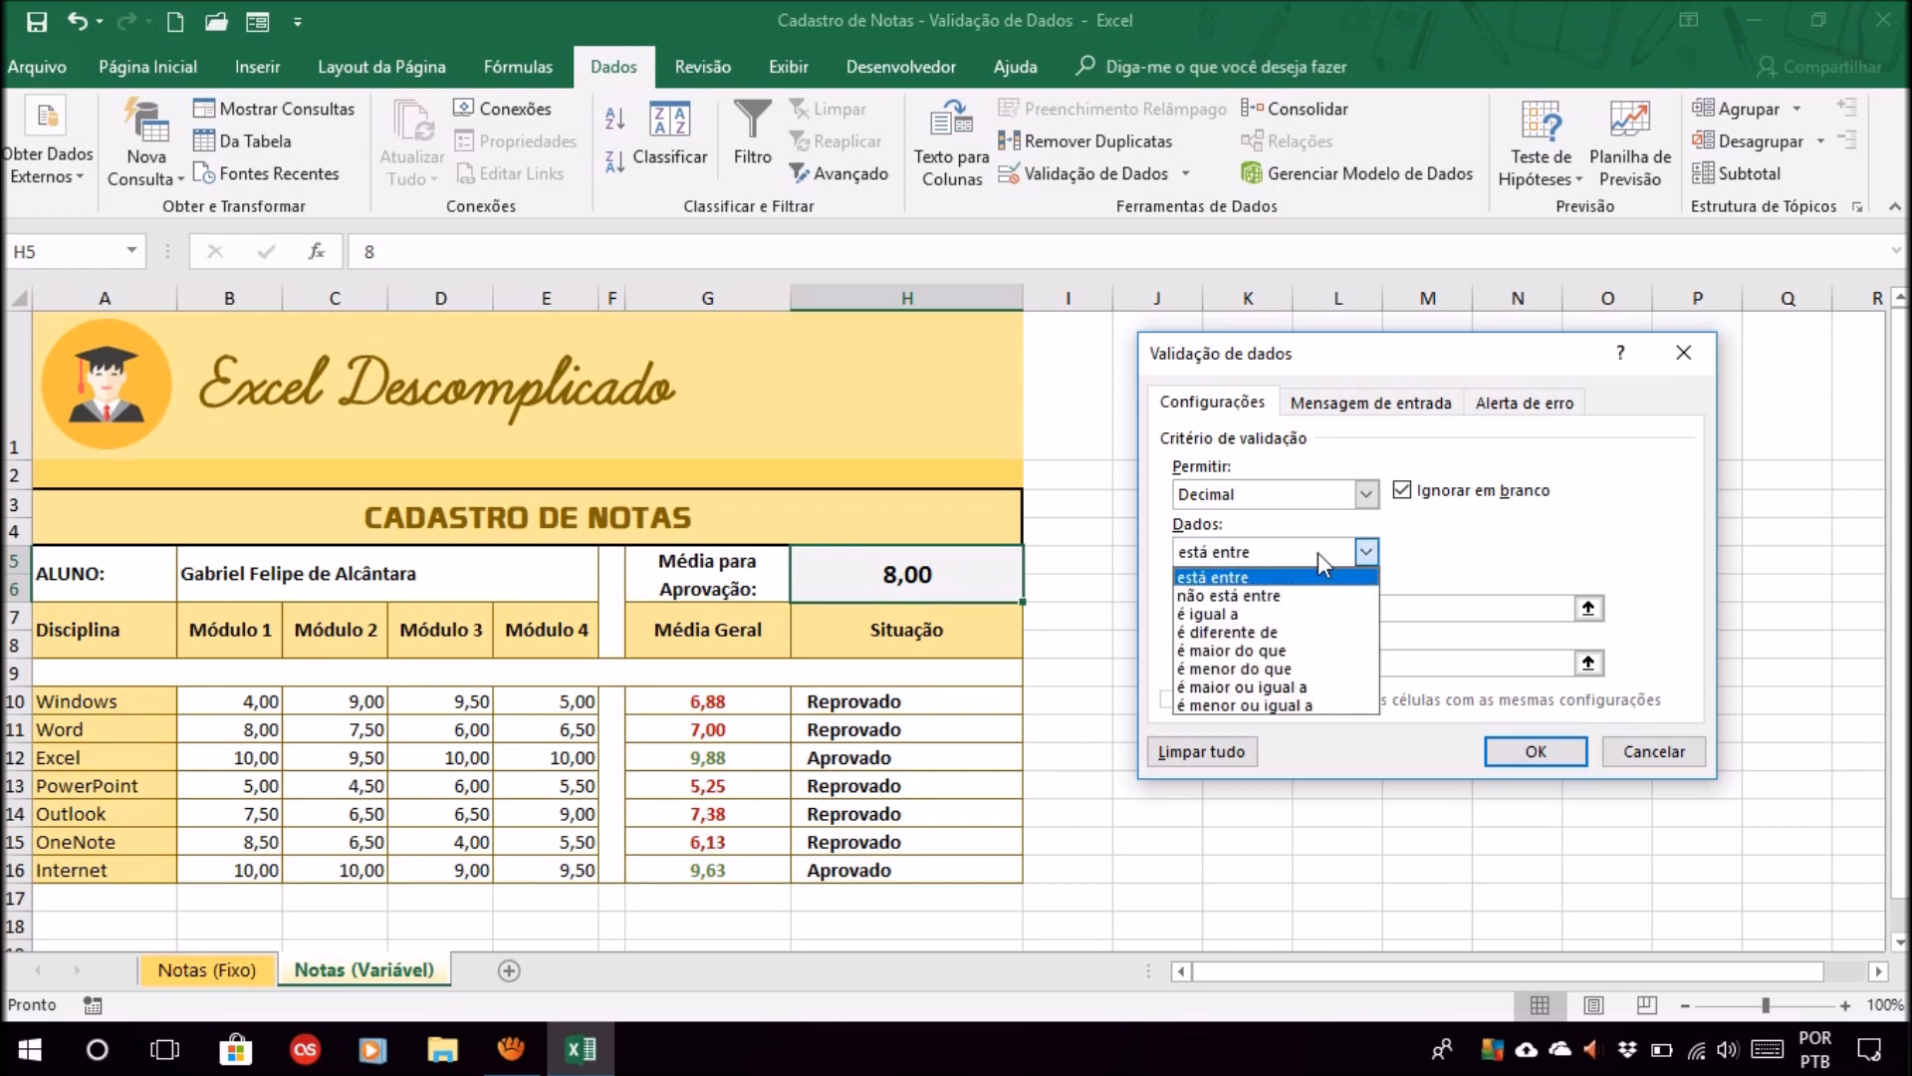
{"action": "left_click", "coordinate": [1317, 551]}
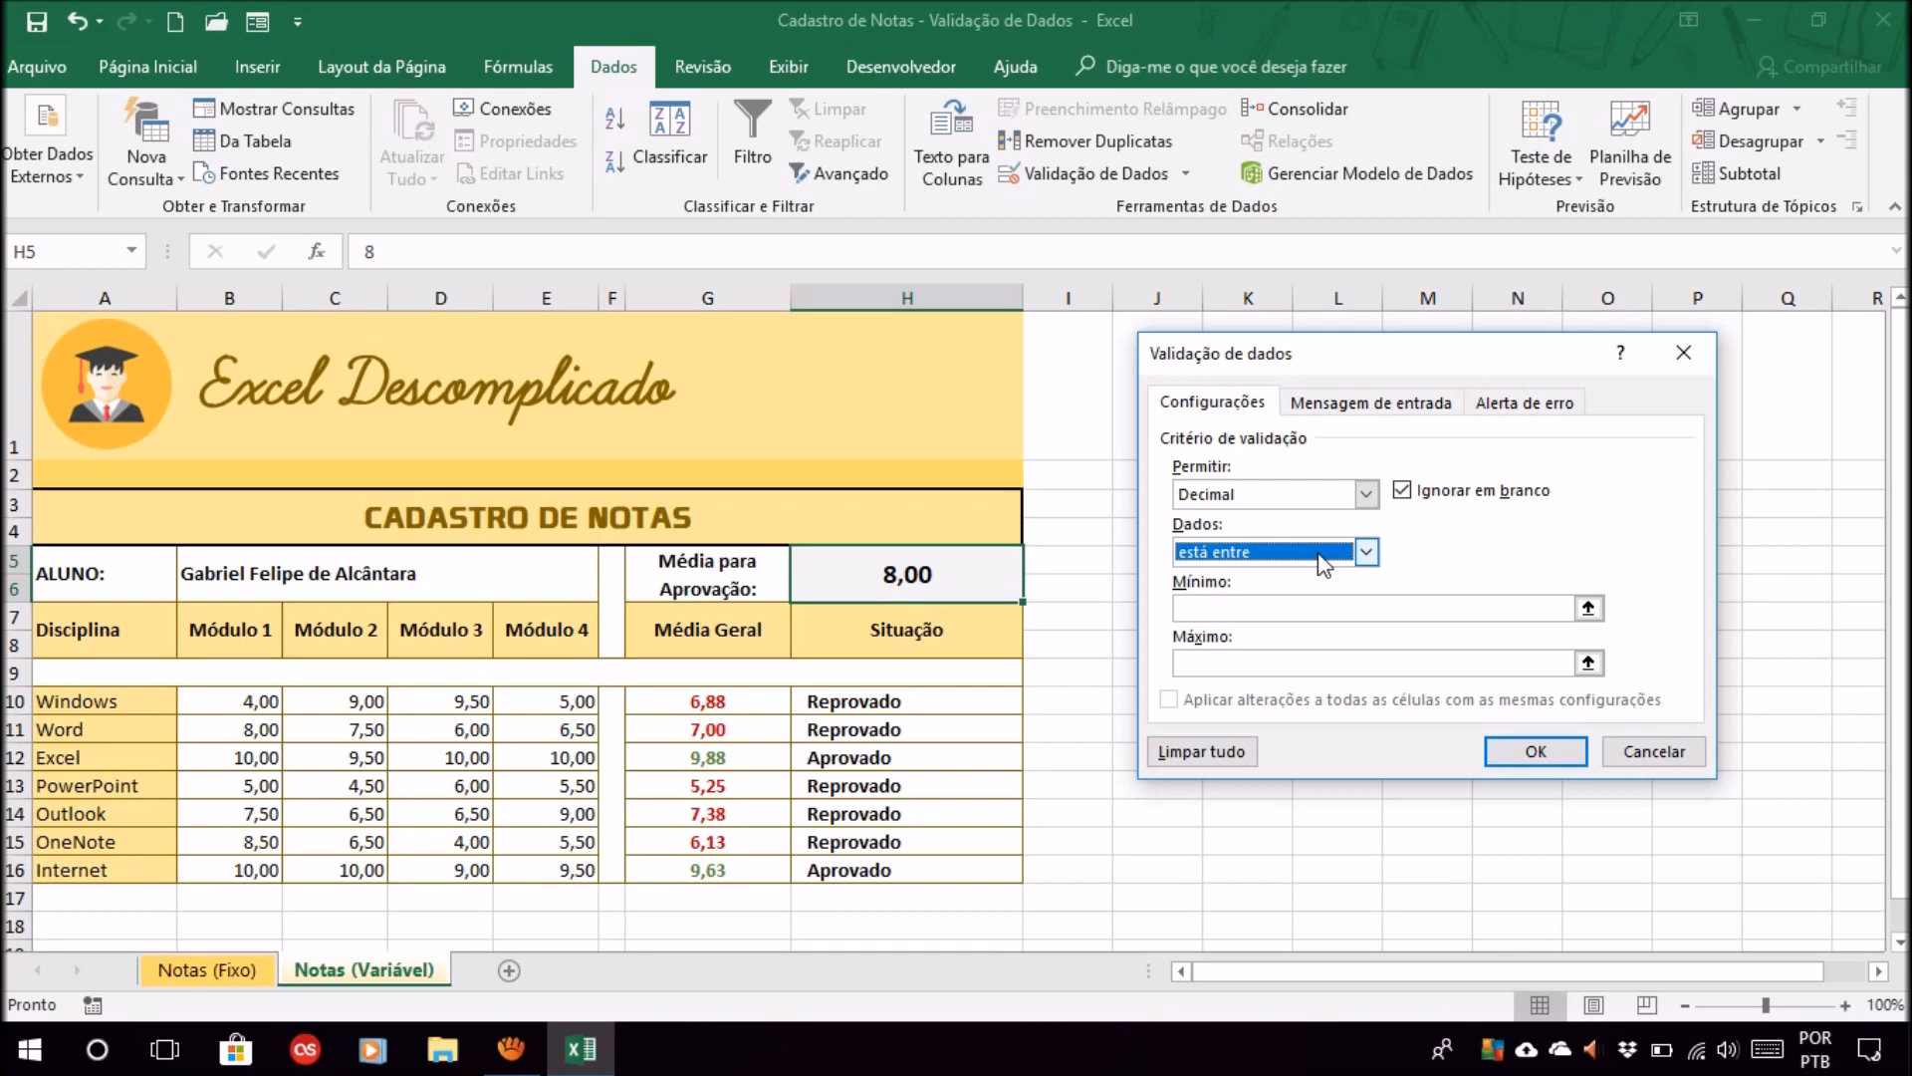
{"action": "left_click", "coordinate": [1319, 555]}
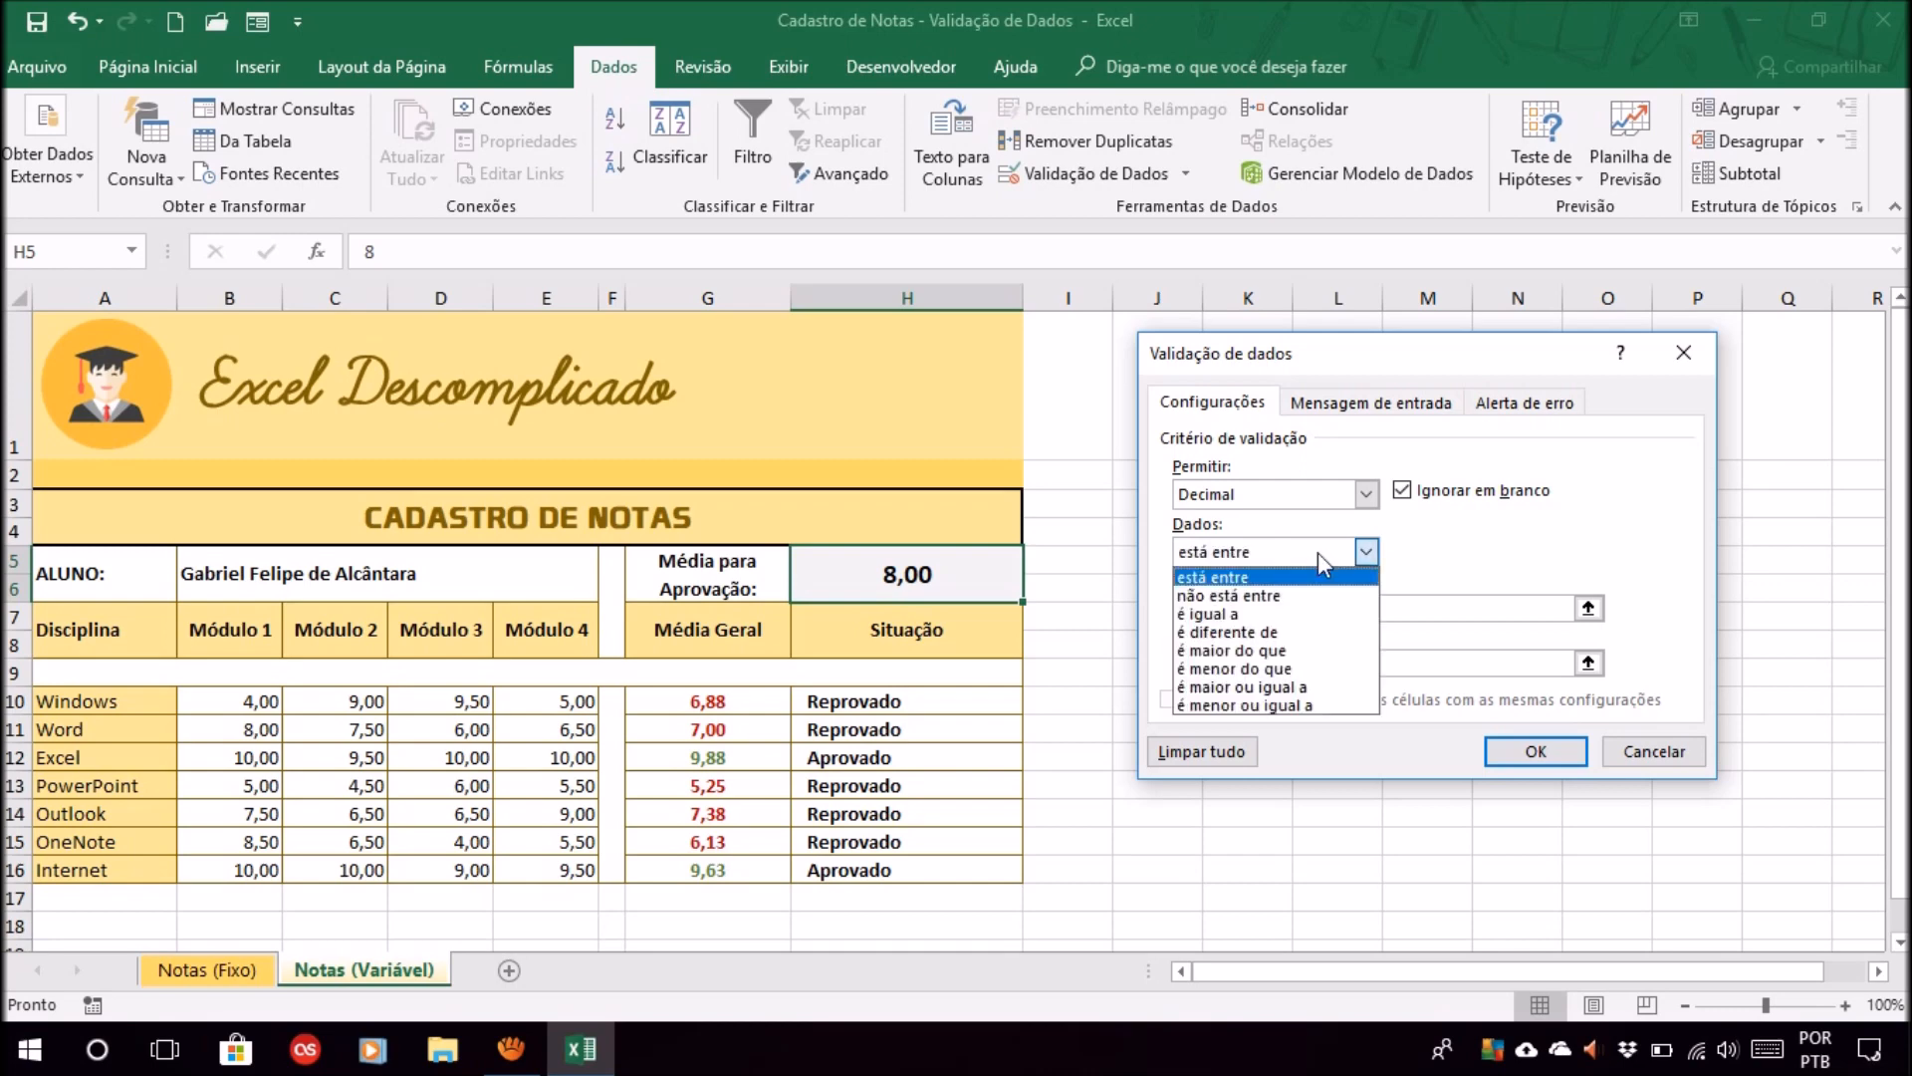
{"action": "left_click", "coordinate": [1233, 552]}
- Set the validation minimum to 5 and the maximum to 8, and apply the rule to H5
{"action": "left_click", "coordinate": [1200, 610]}
{"action": "left_click", "coordinate": [1195, 662]}
{"action": "left_click", "coordinate": [1206, 609]}
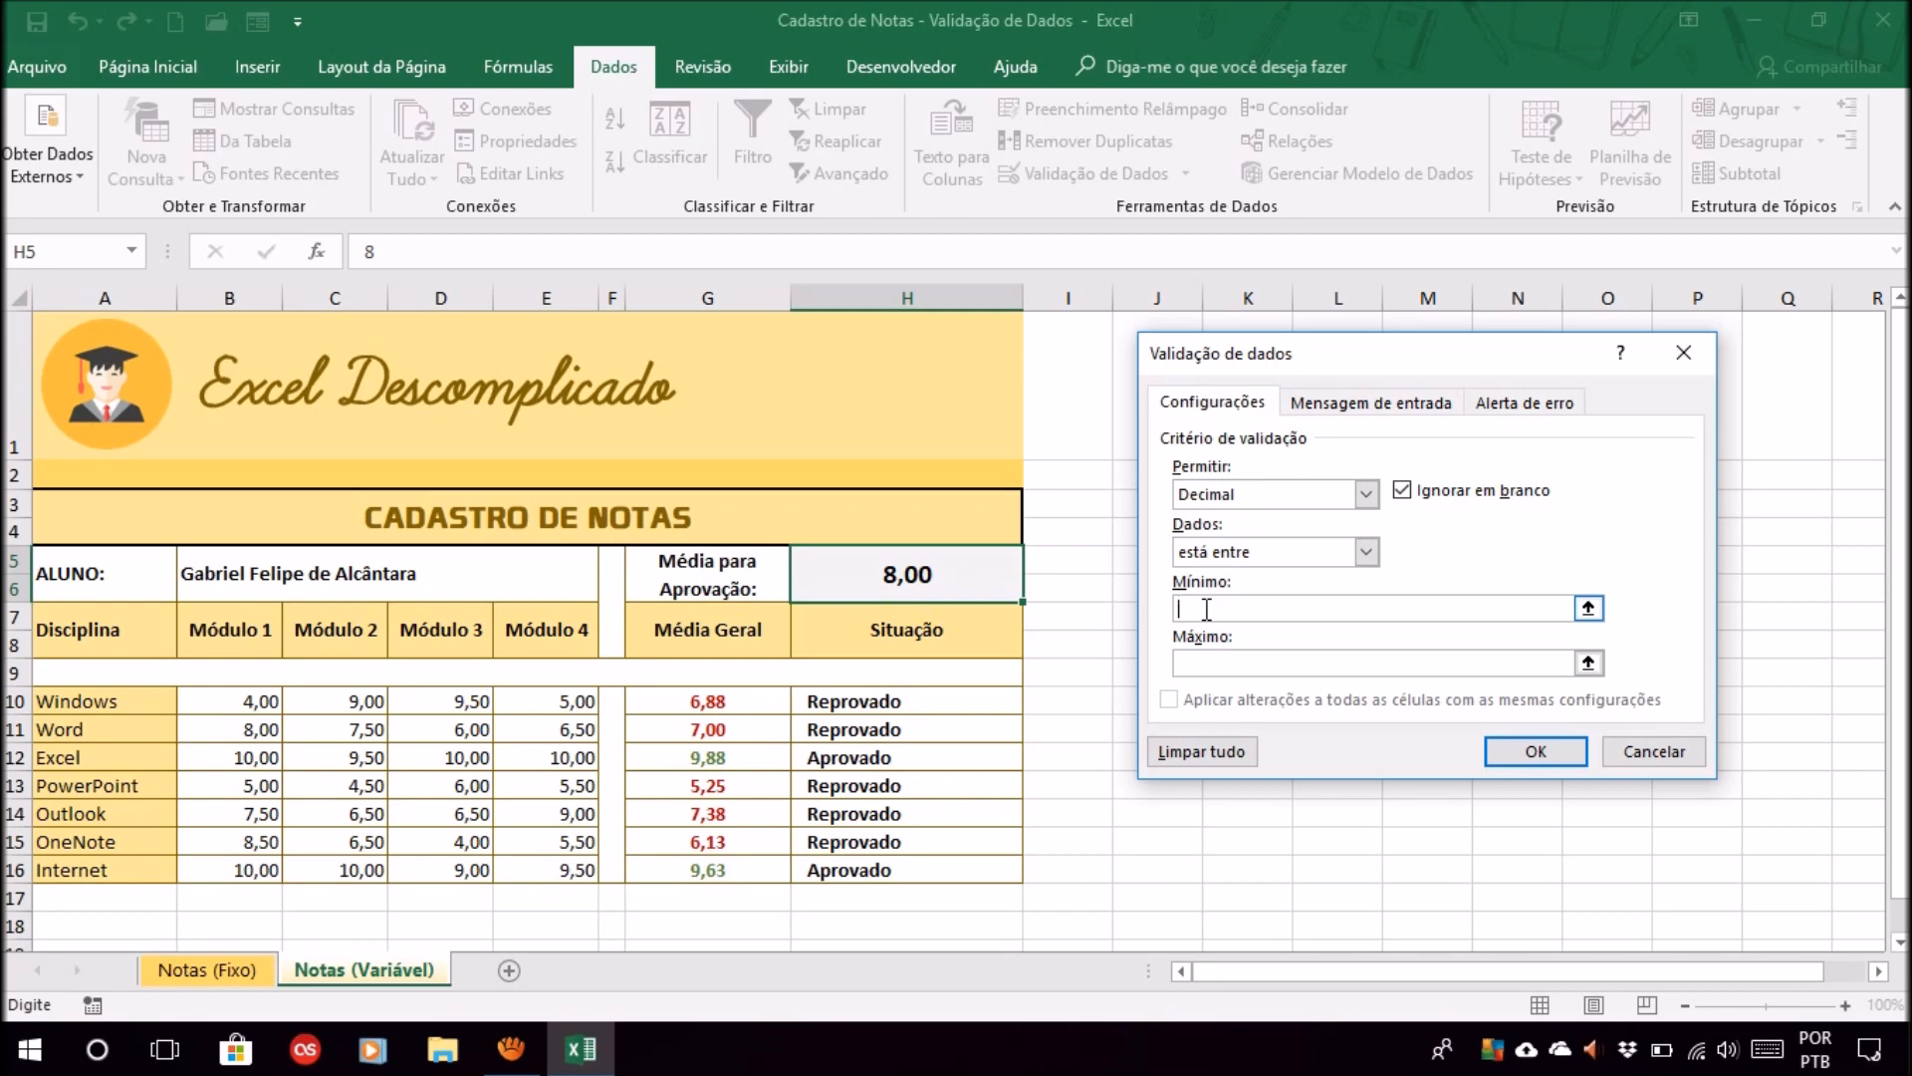
{"action": "type", "text": "5"}
{"action": "left_click", "coordinate": [1215, 657]}
{"action": "left_click", "coordinate": [1223, 659]}
{"action": "type", "text": "8"}
{"action": "left_click", "coordinate": [1225, 608]}
{"action": "left_click", "coordinate": [1201, 661]}
{"action": "left_click", "coordinate": [1213, 610]}
{"action": "left_click", "coordinate": [1215, 665]}
{"action": "left_click", "coordinate": [1236, 608]}
{"action": "left_click", "coordinate": [1561, 760]}
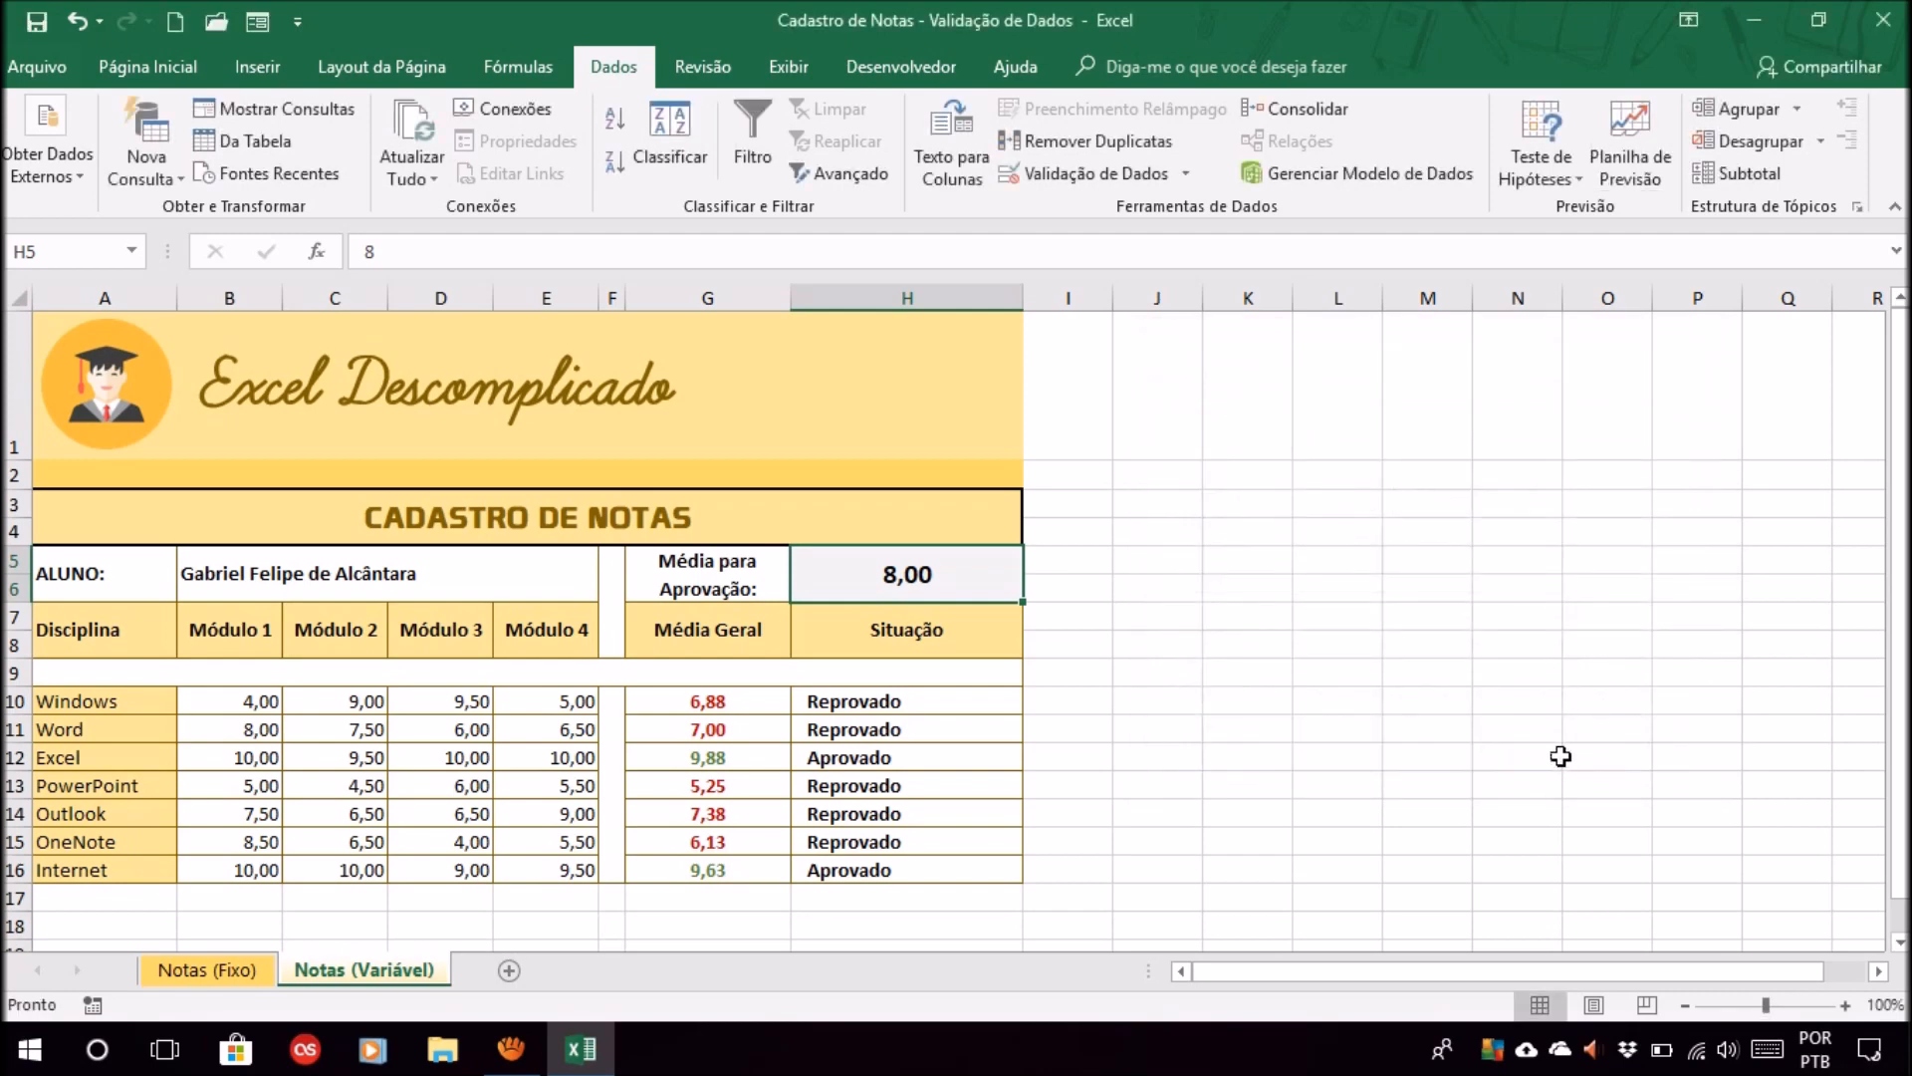
- Enter 7 as the Média para Aprovação in H5 to test a value inside the allowed range
{"action": "left_click", "coordinate": [1347, 761]}
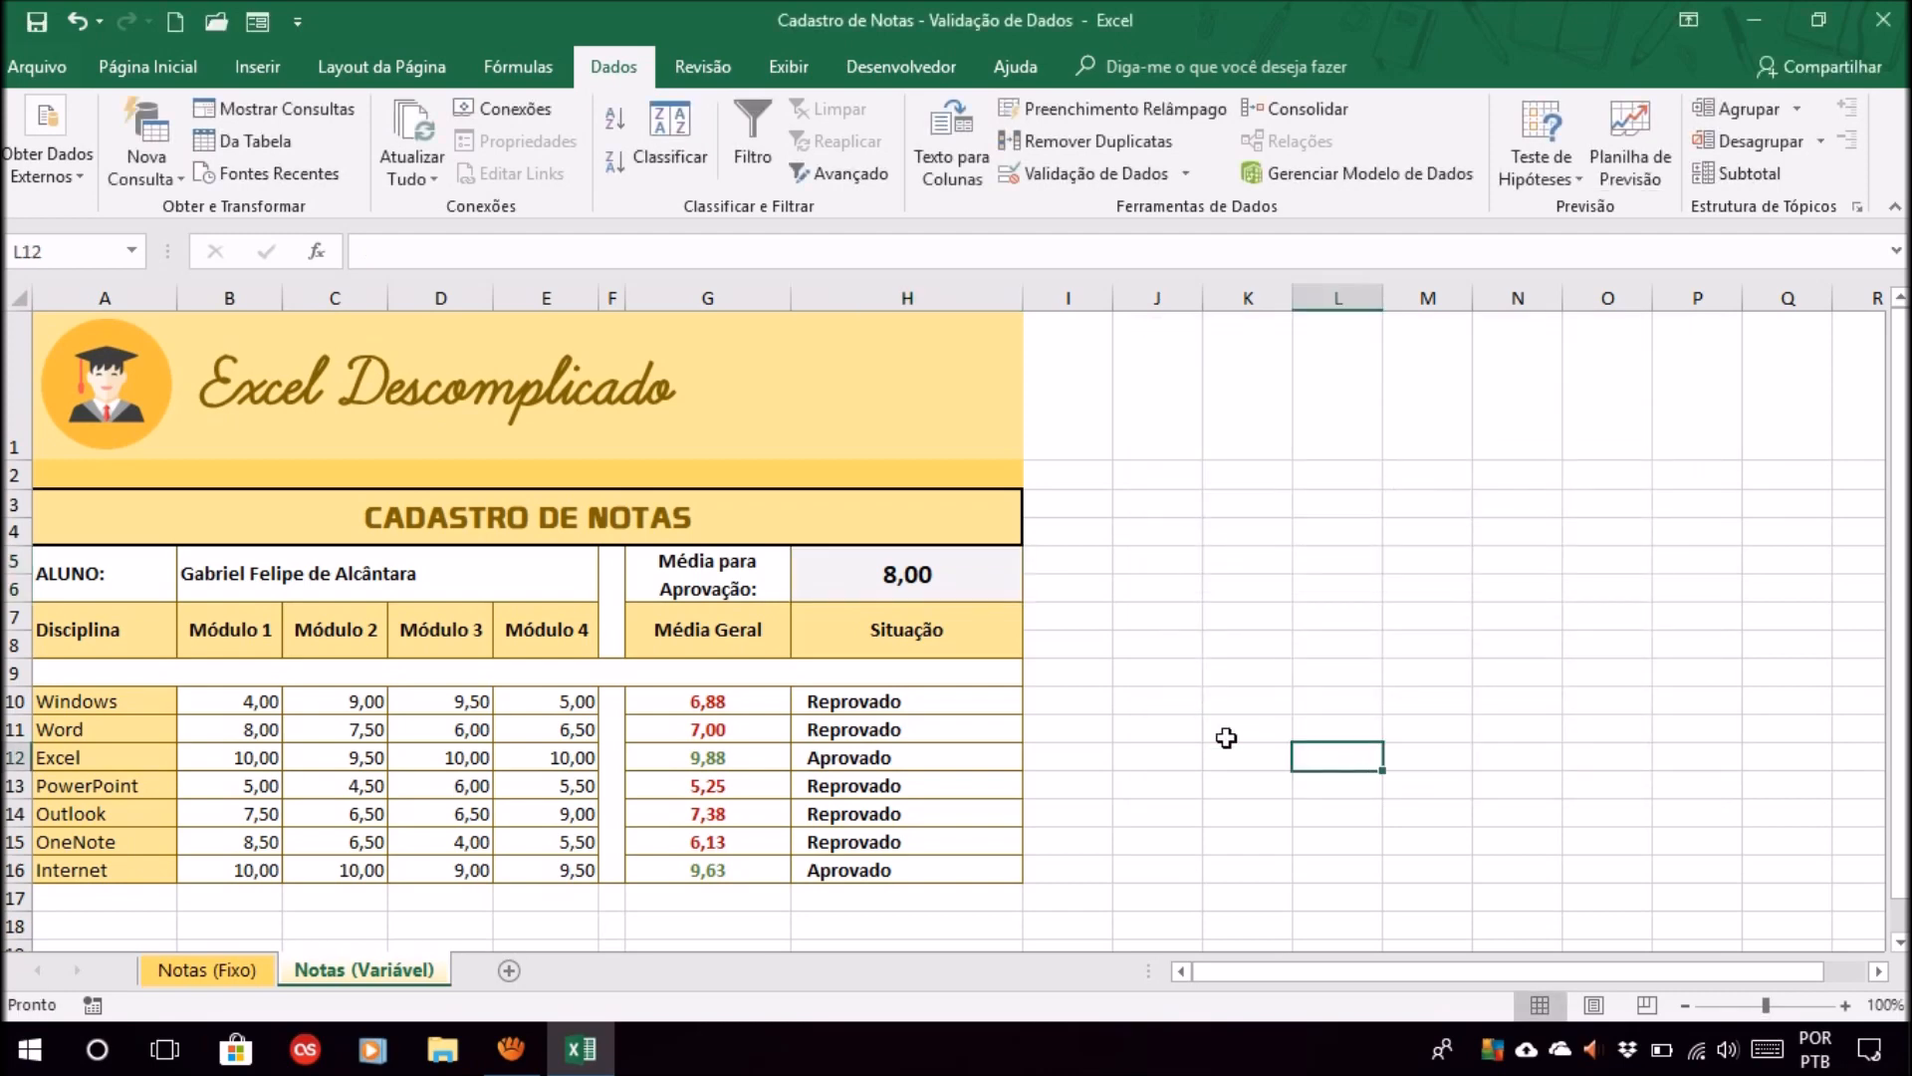
{"action": "left_click", "coordinate": [861, 570]}
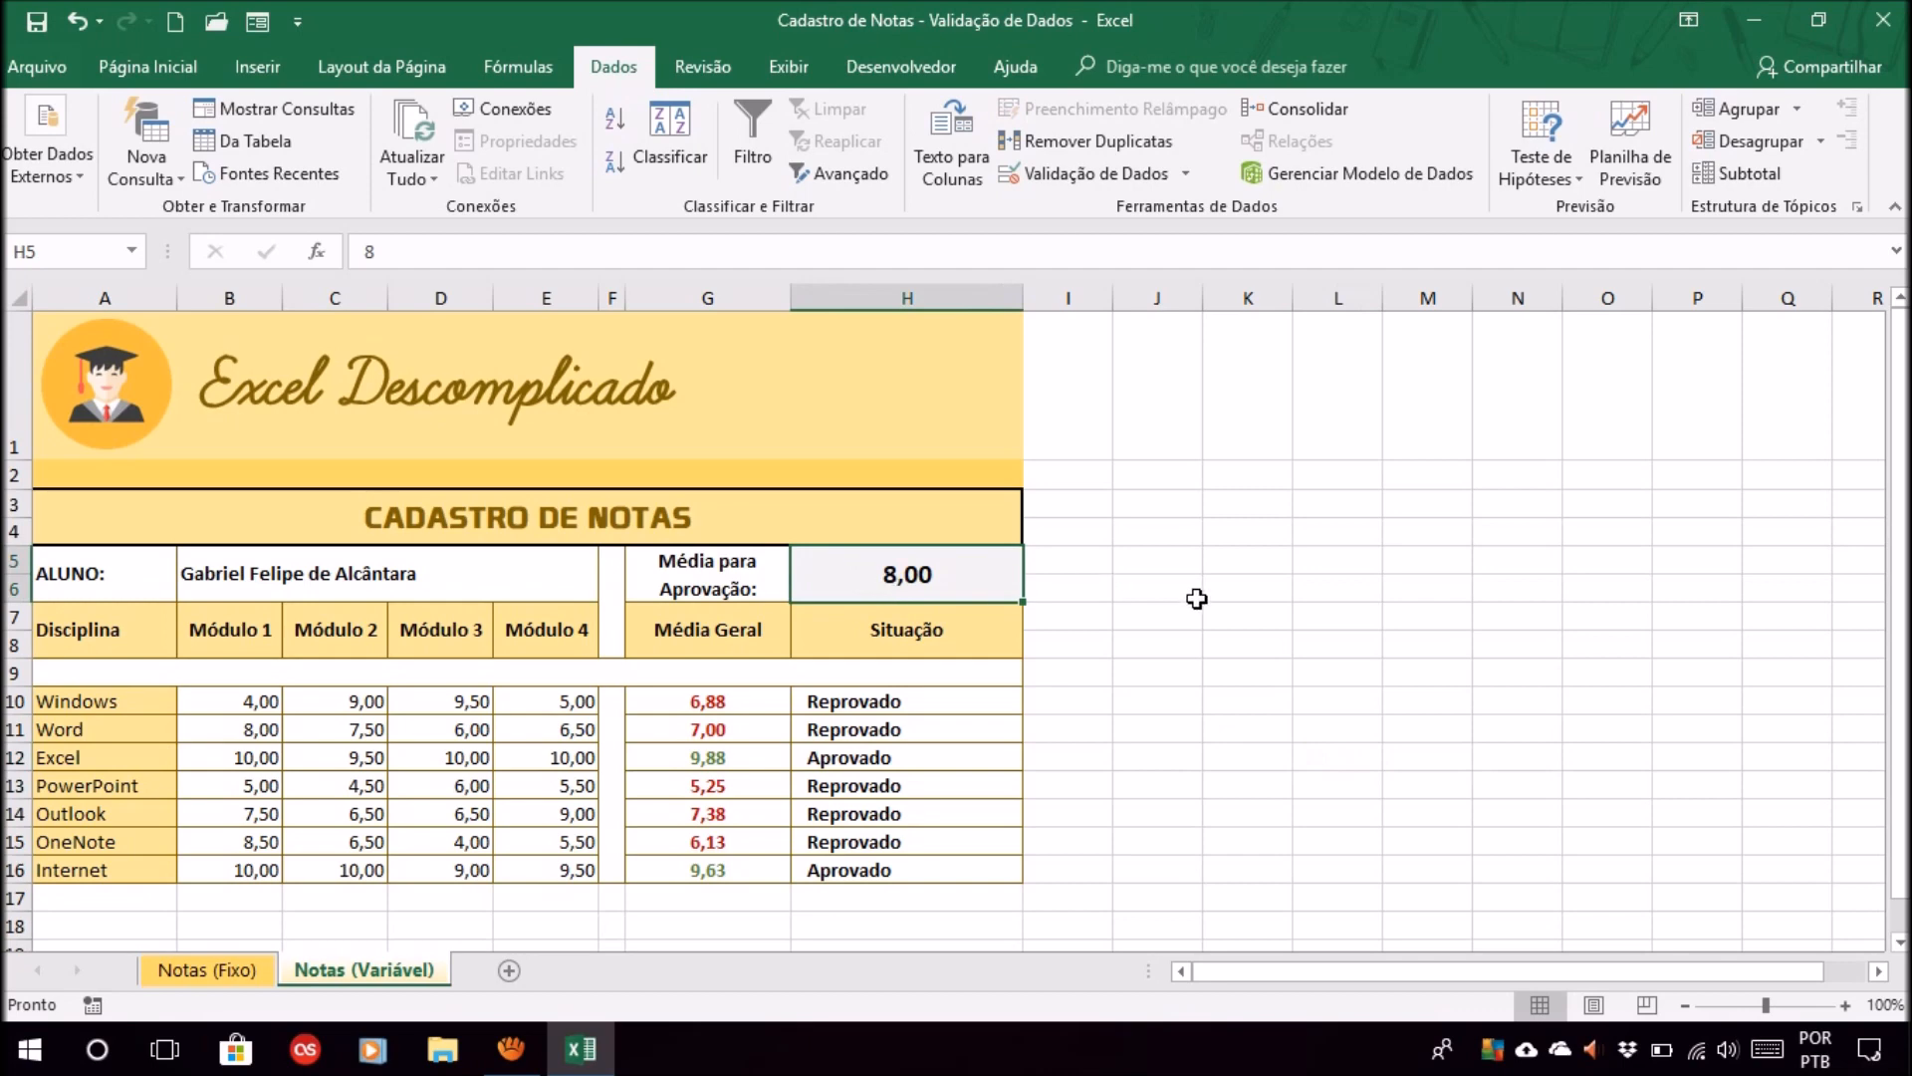
{"action": "type", "text": "7"}
{"action": "key", "text": "Return"}
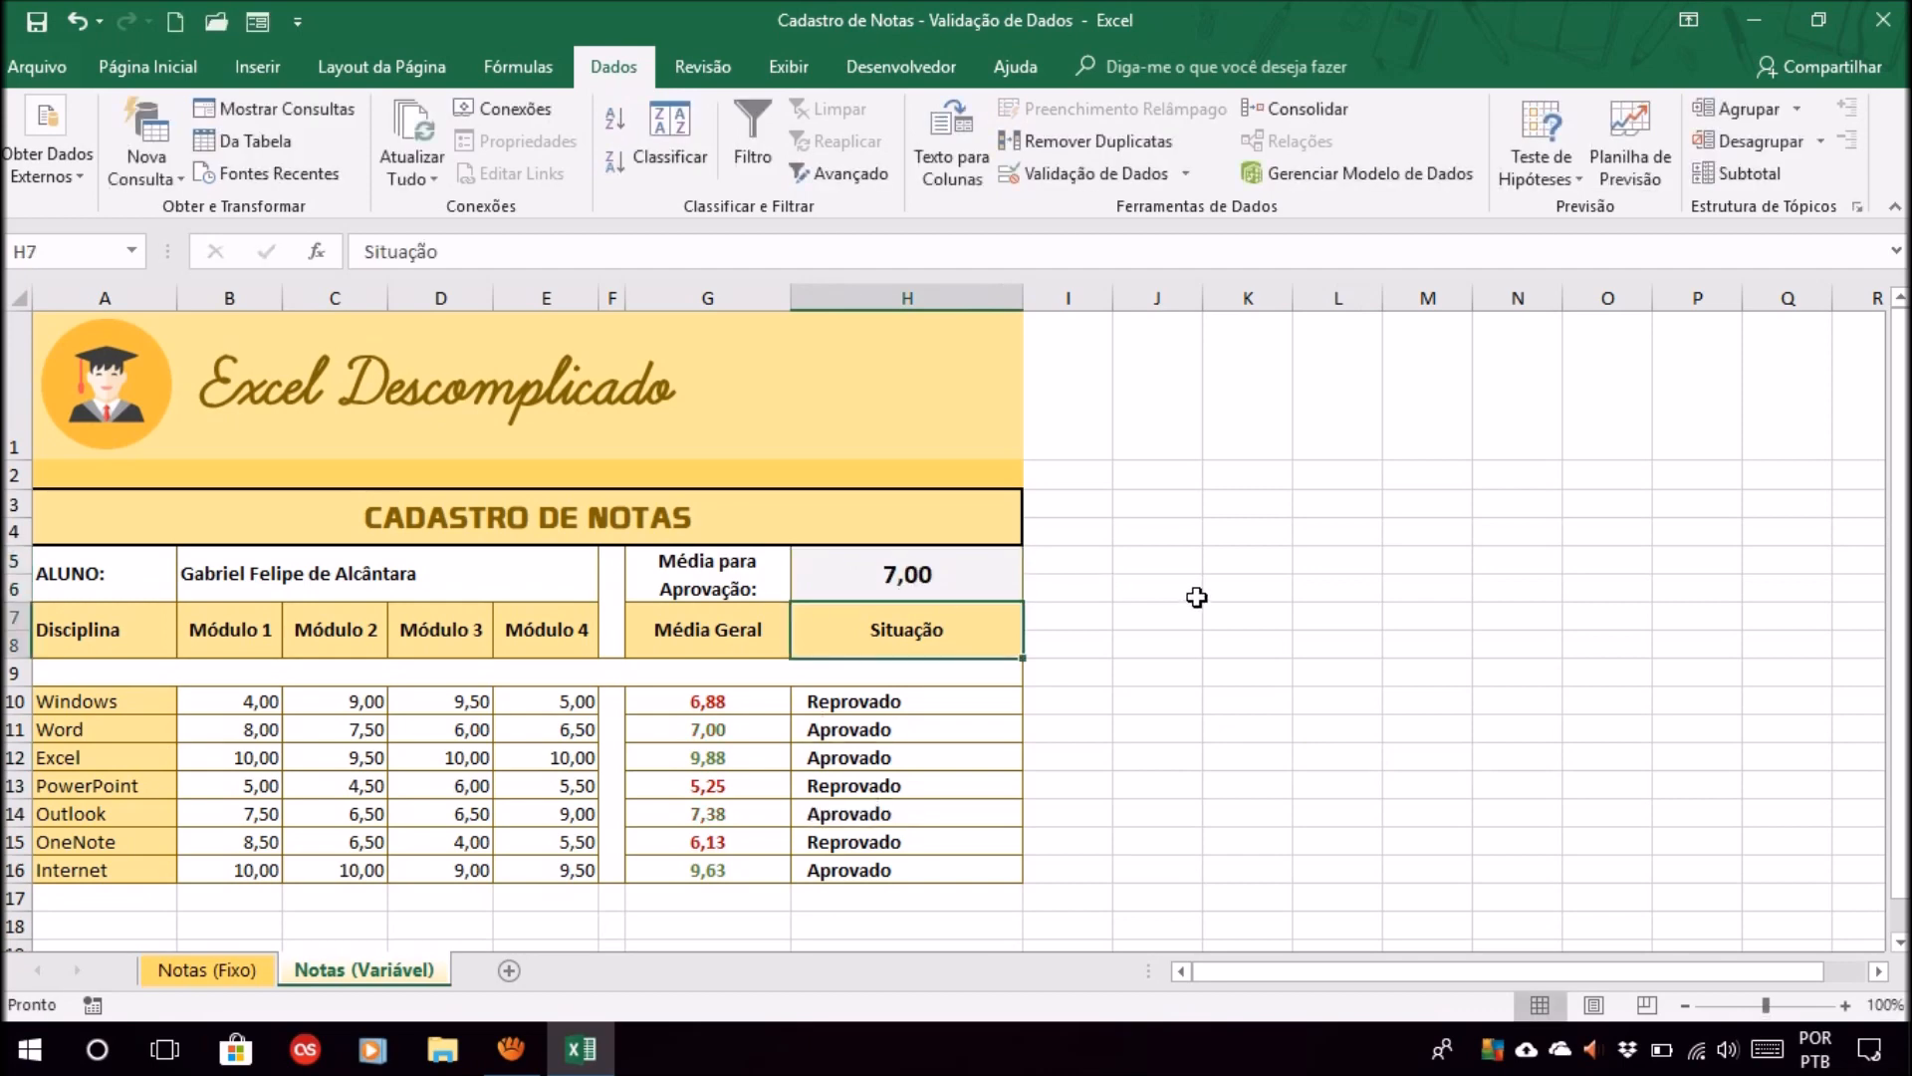
- Try to enter 8,5 and 9 as the Média para Aprovação in H5 to test values above the maximum, and cancel the entry
{"action": "left_click", "coordinate": [958, 577]}
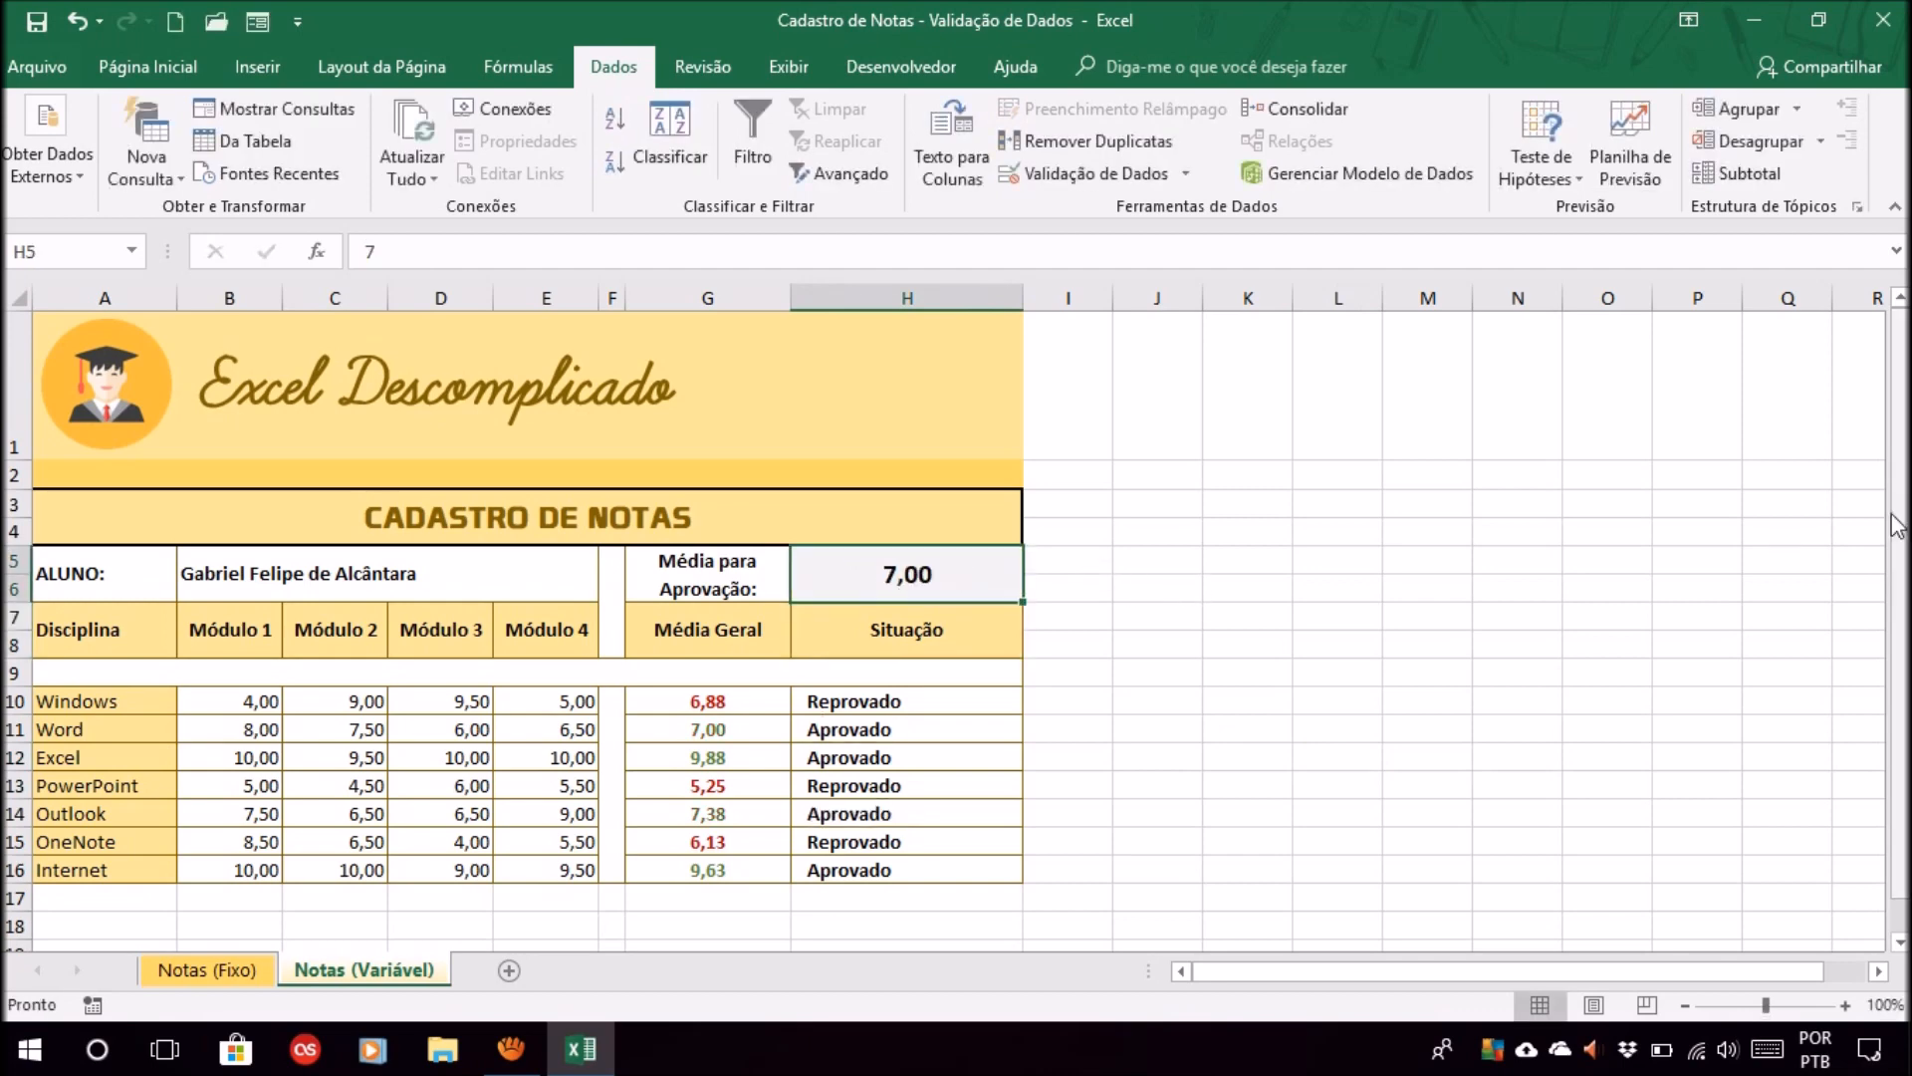
{"action": "type", "text": "8,5"}
{"action": "key", "text": "Return"}
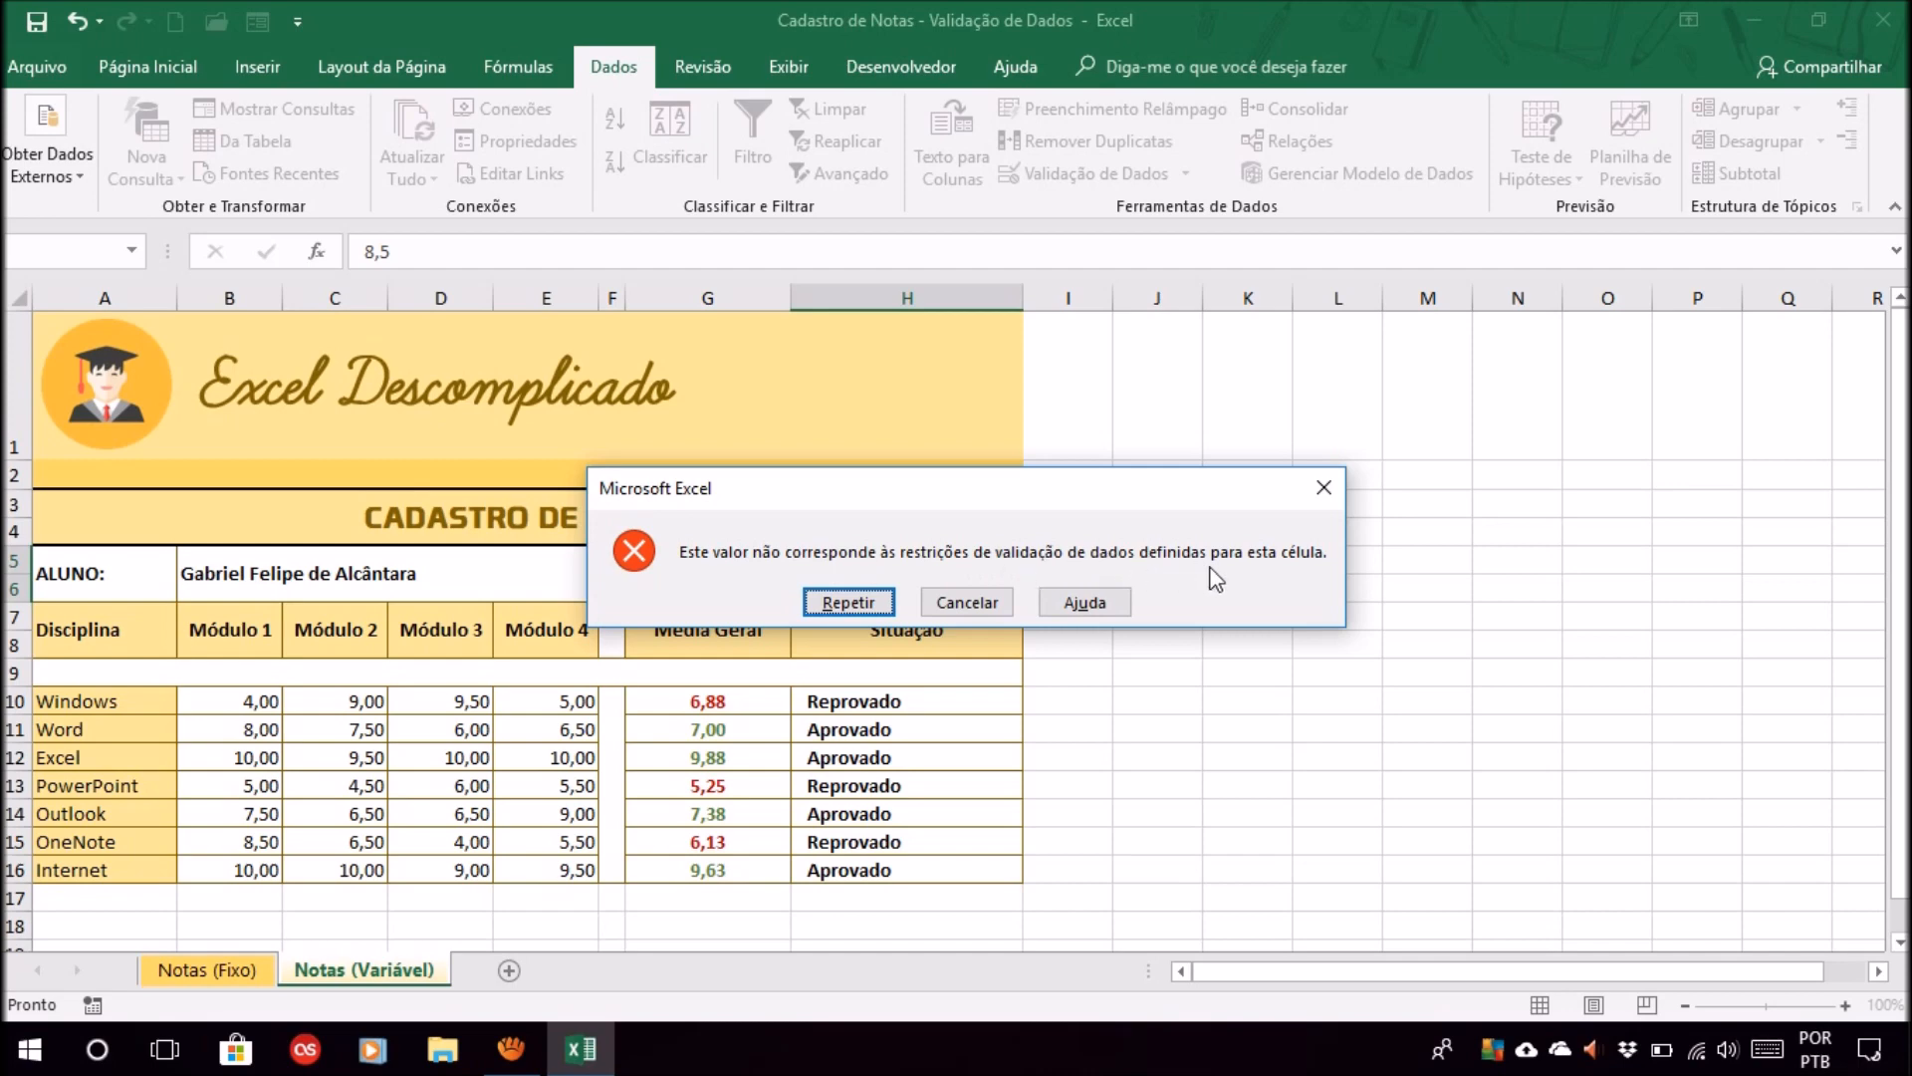
{"action": "left_click", "coordinate": [841, 599]}
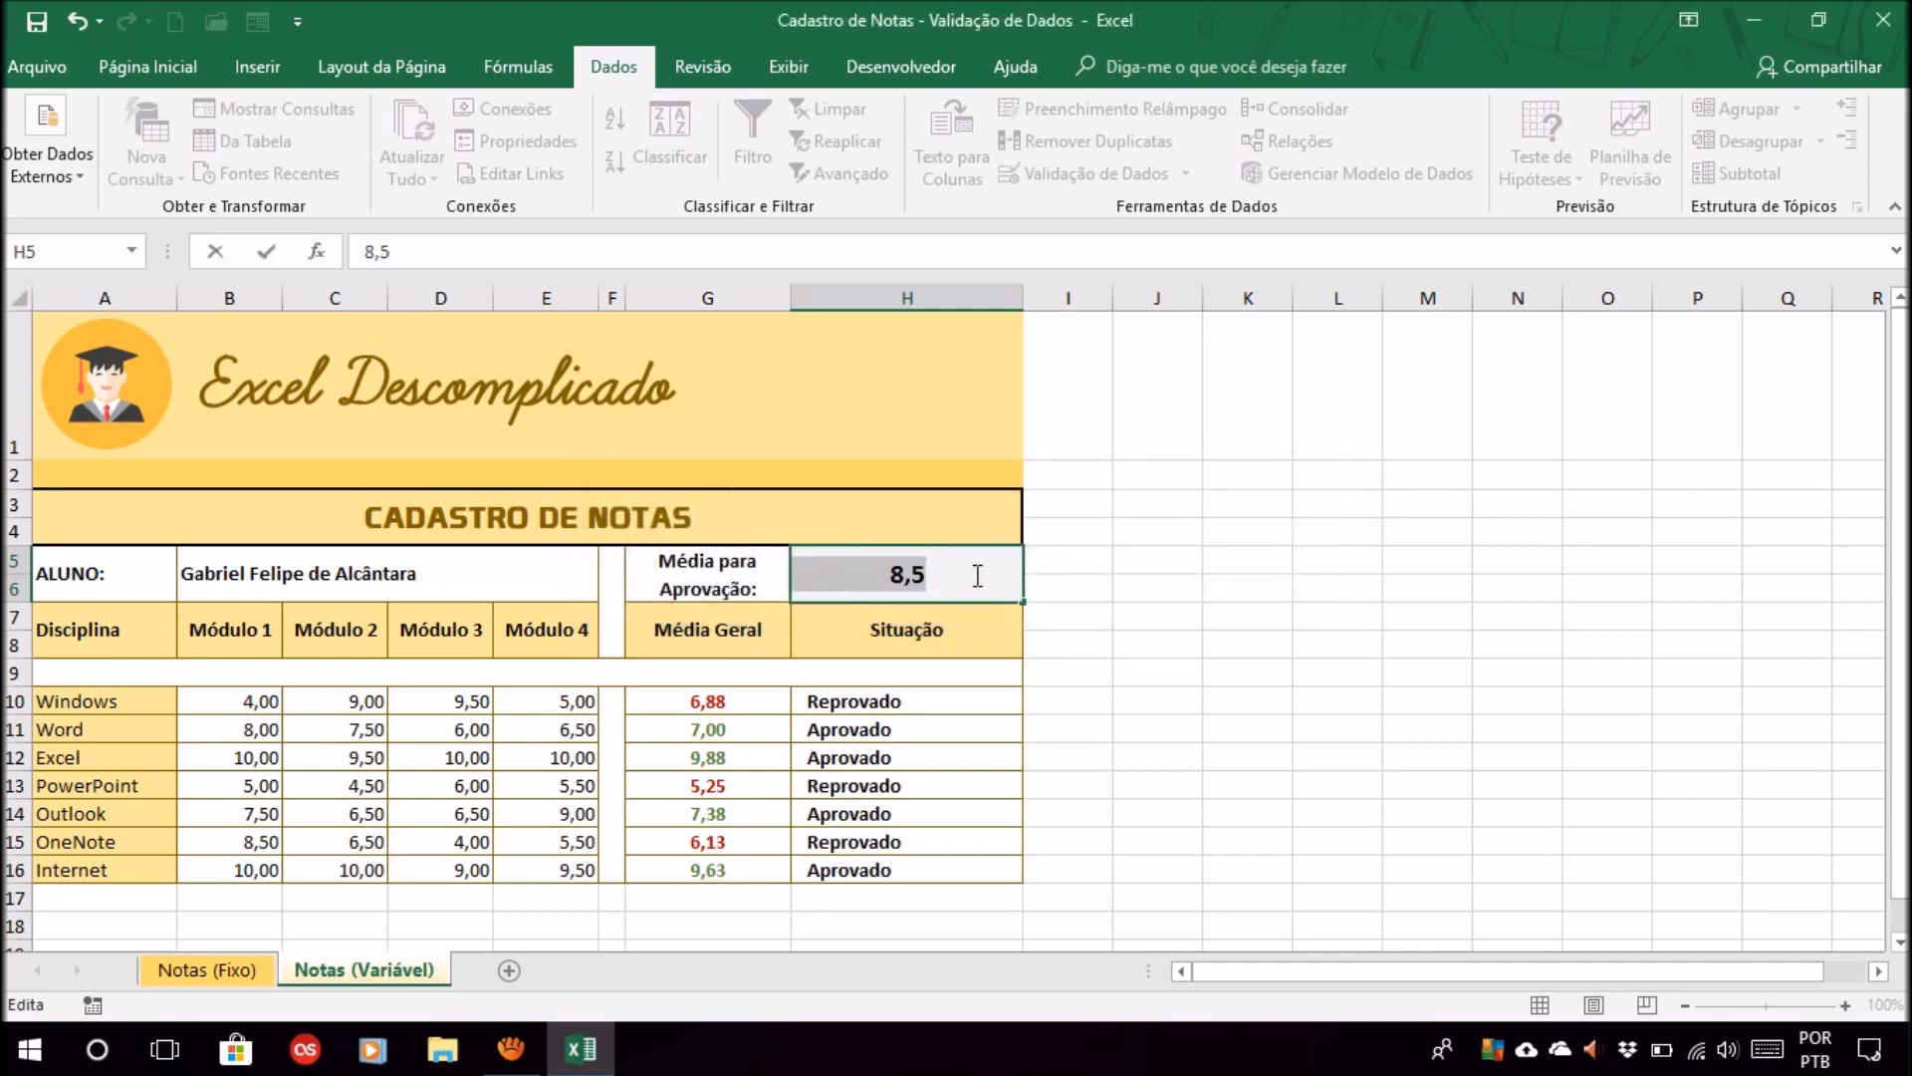
{"action": "type", "text": "9"}
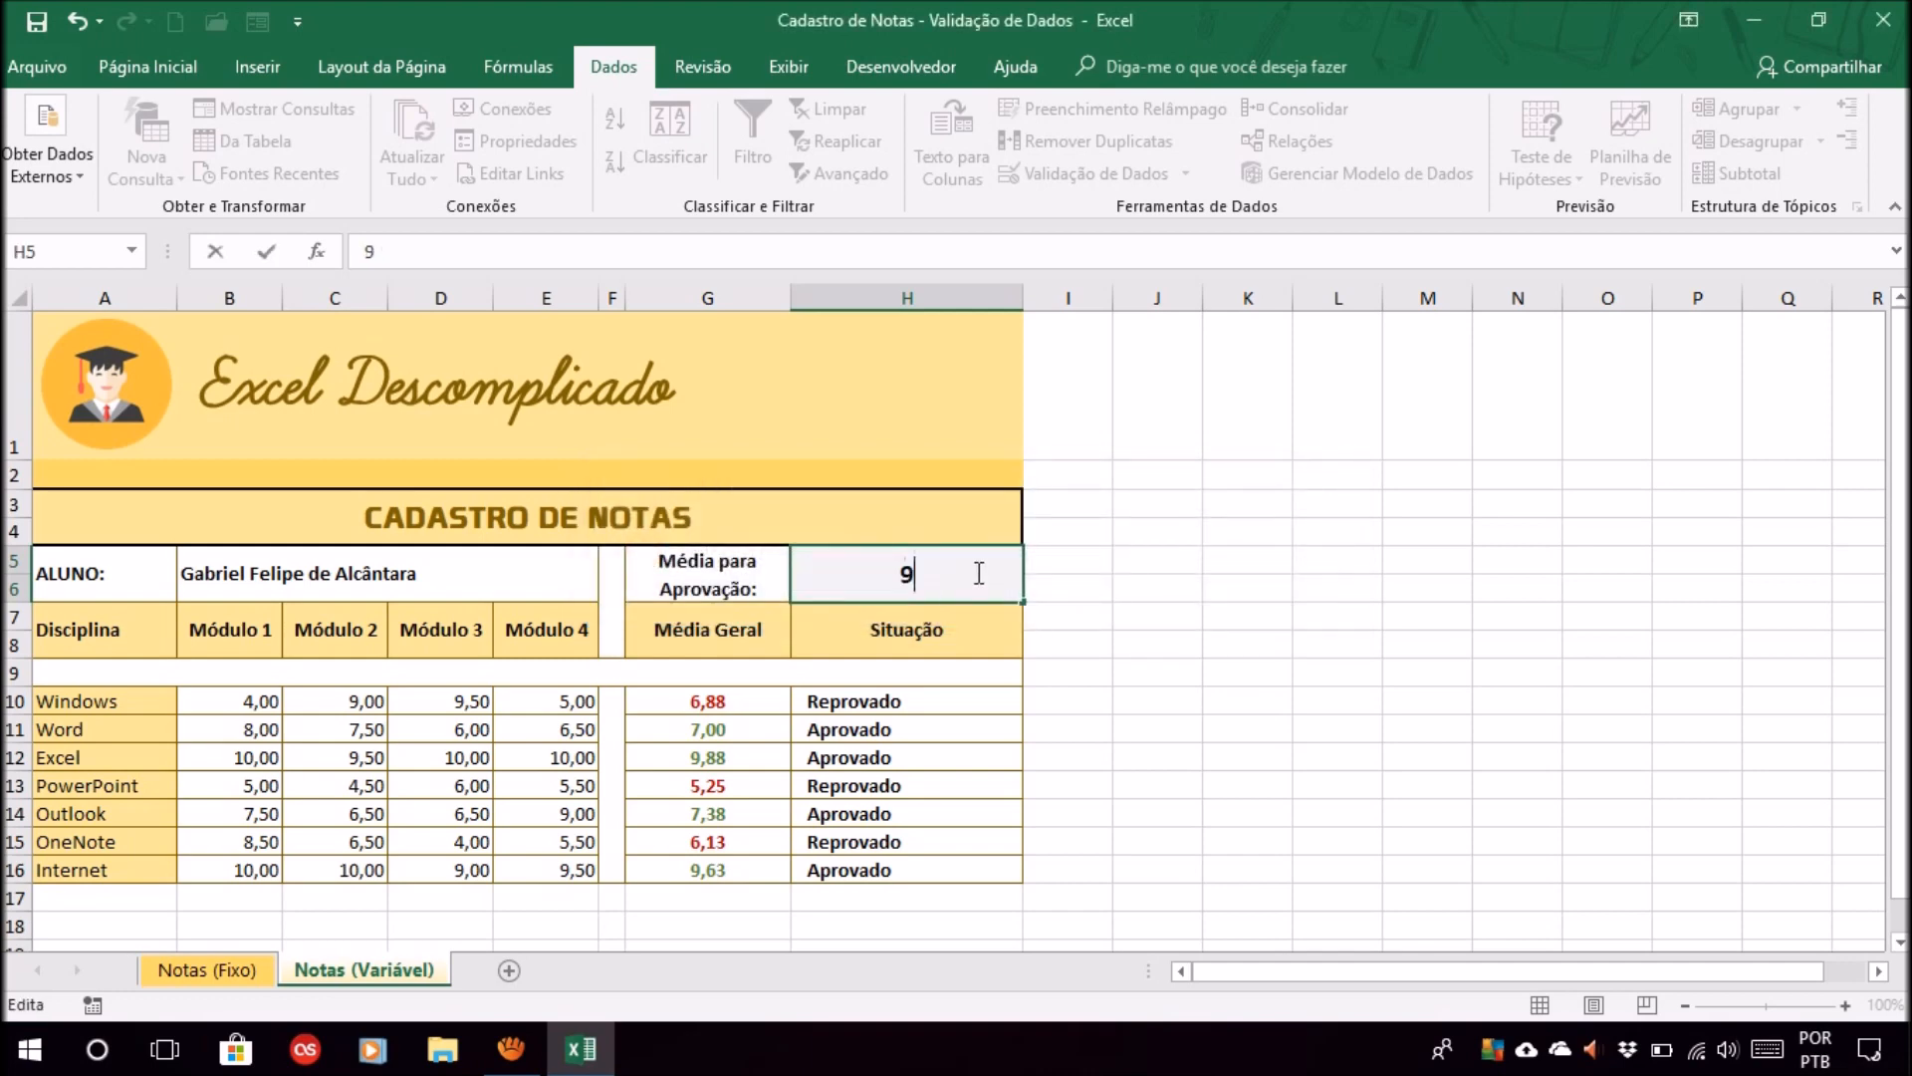
{"action": "key", "text": "Return"}
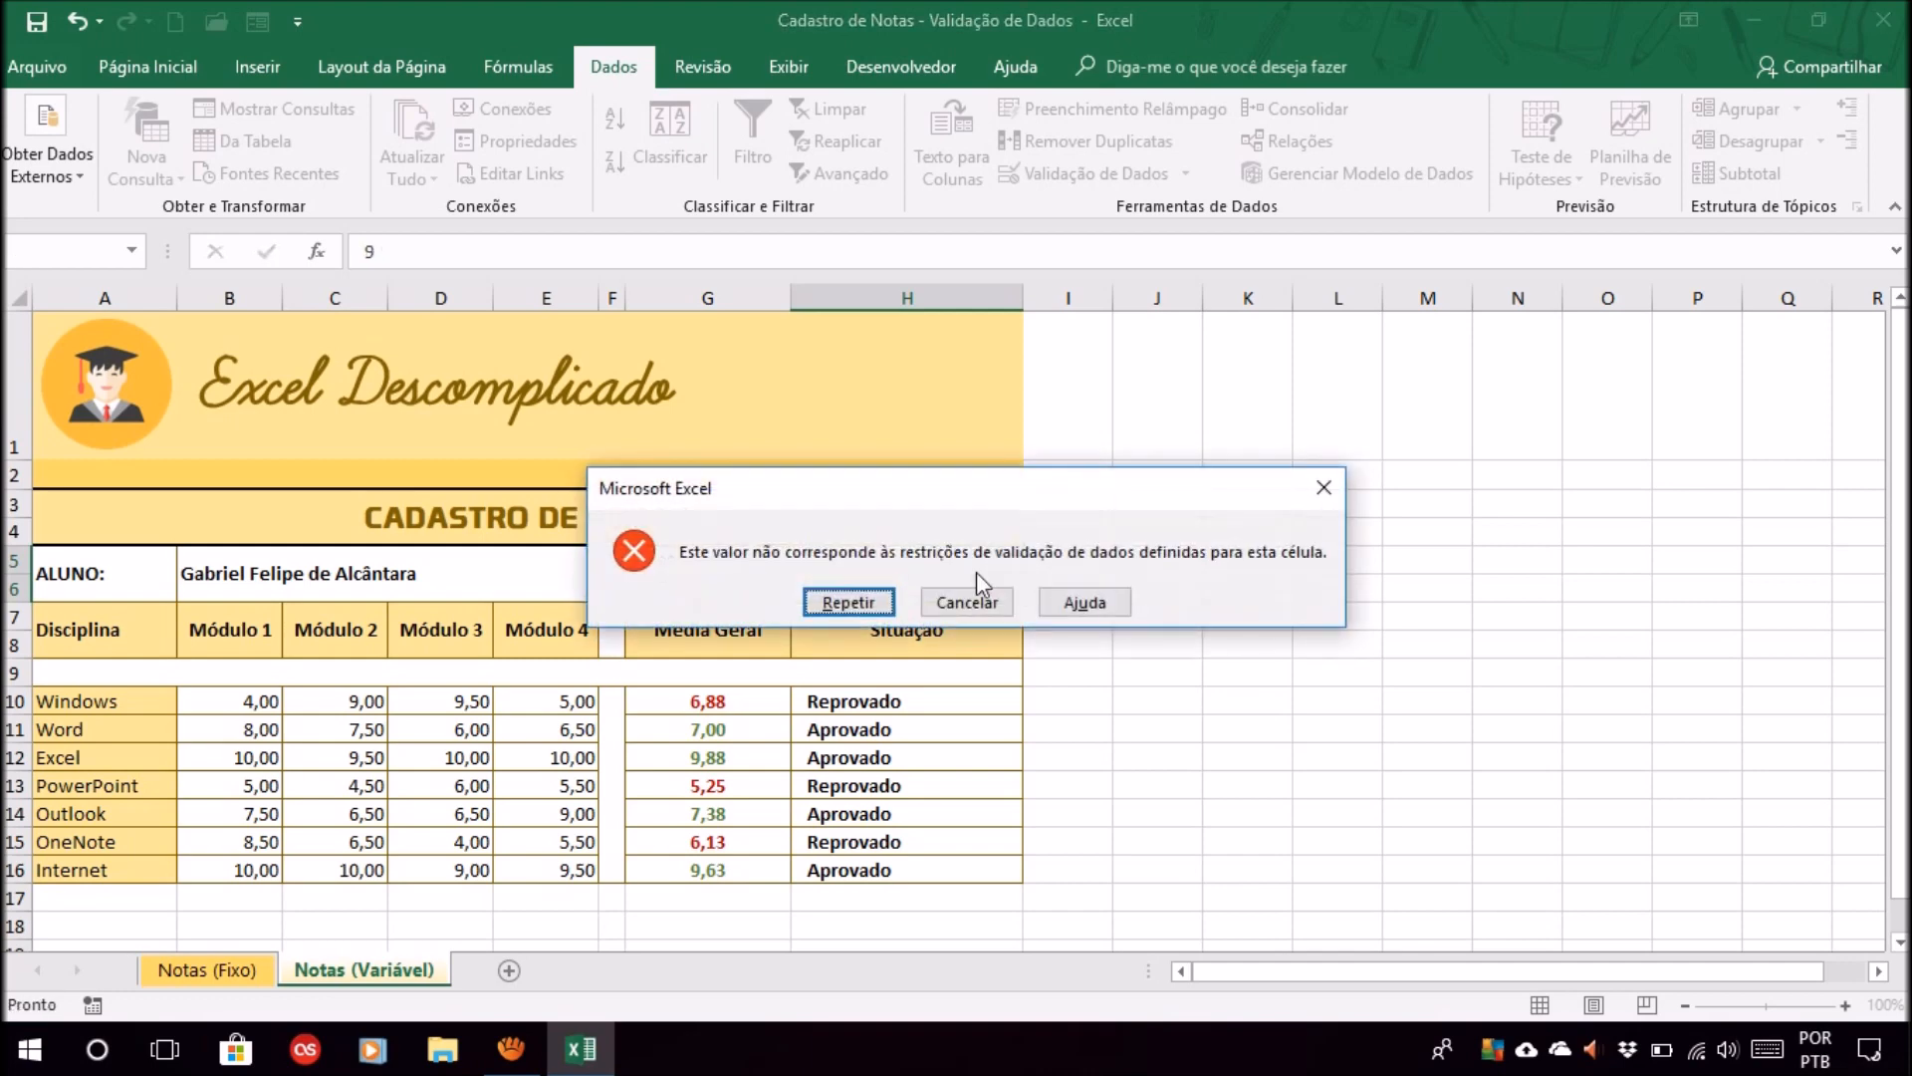
{"action": "left_click", "coordinate": [983, 599]}
{"action": "left_click", "coordinate": [1337, 728]}
{"action": "left_click", "coordinate": [976, 556]}
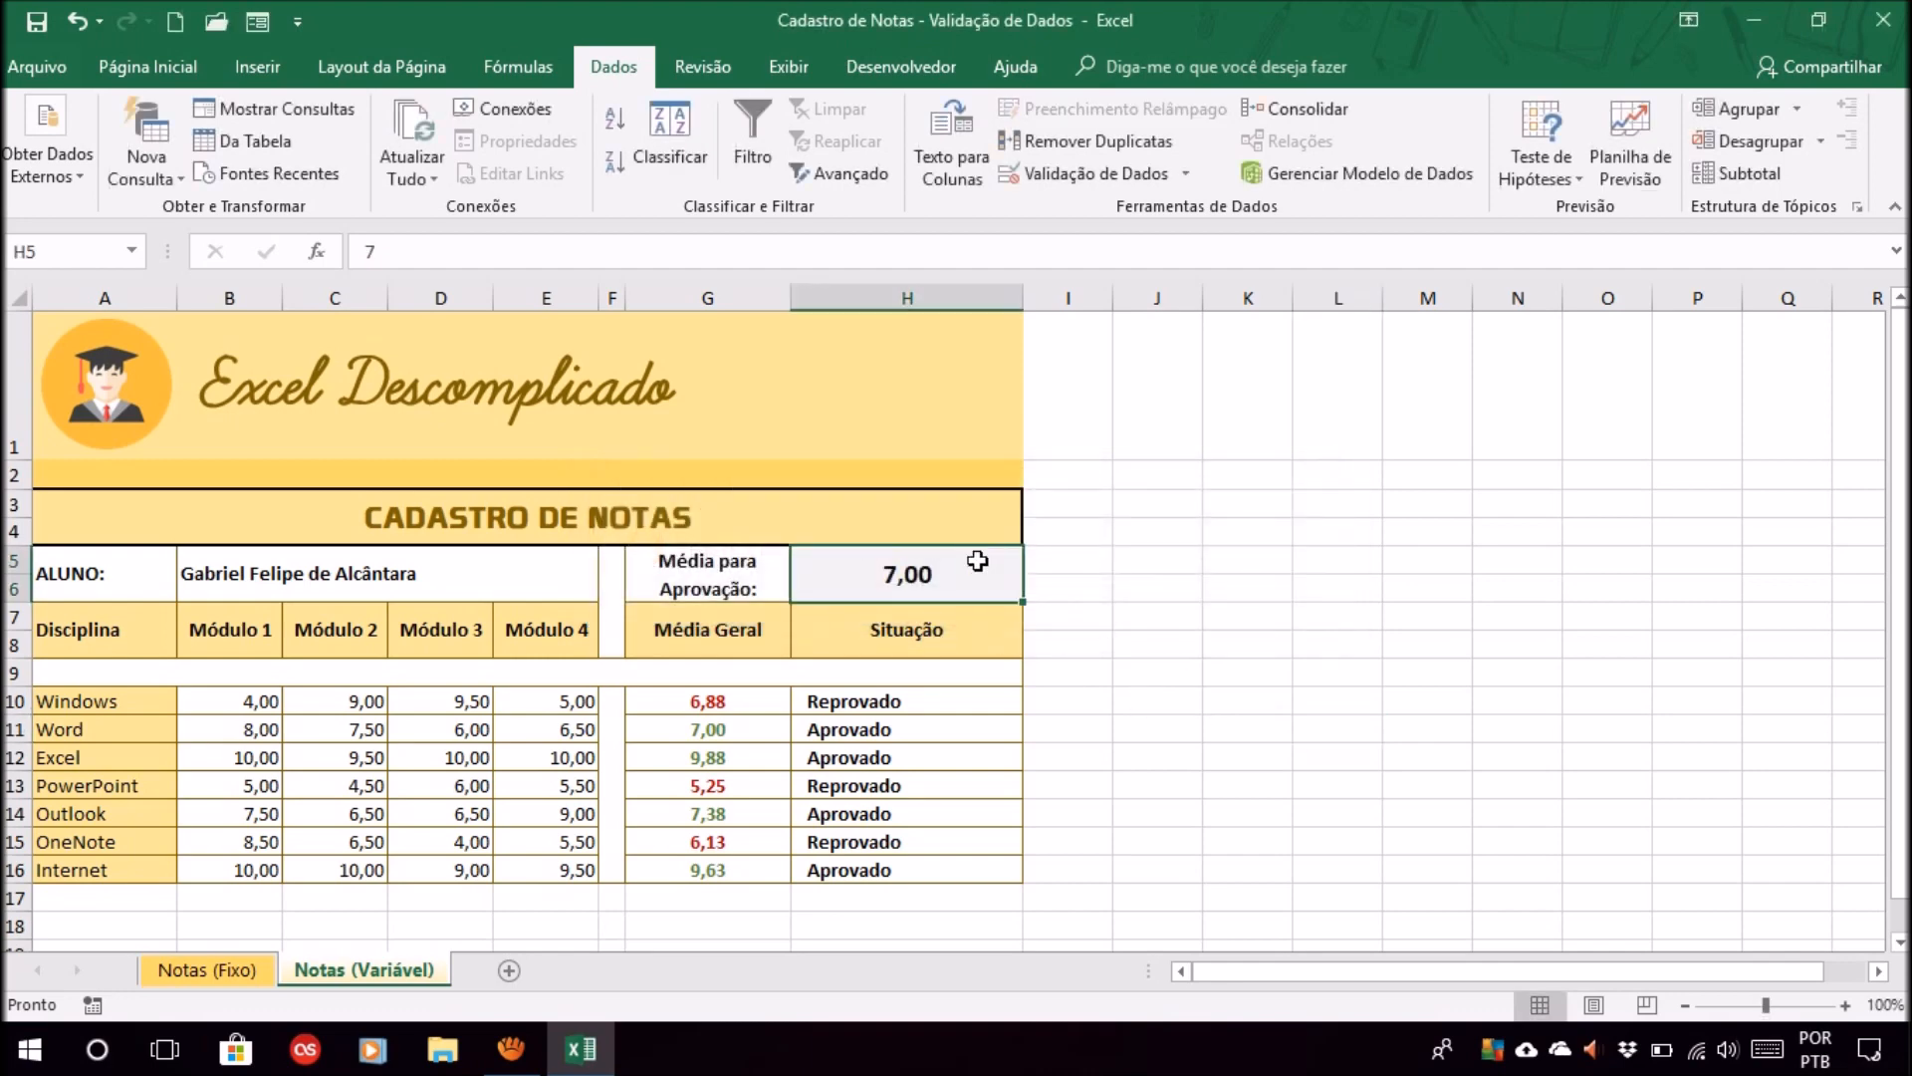
{"action": "left_click", "coordinate": [1436, 651]}
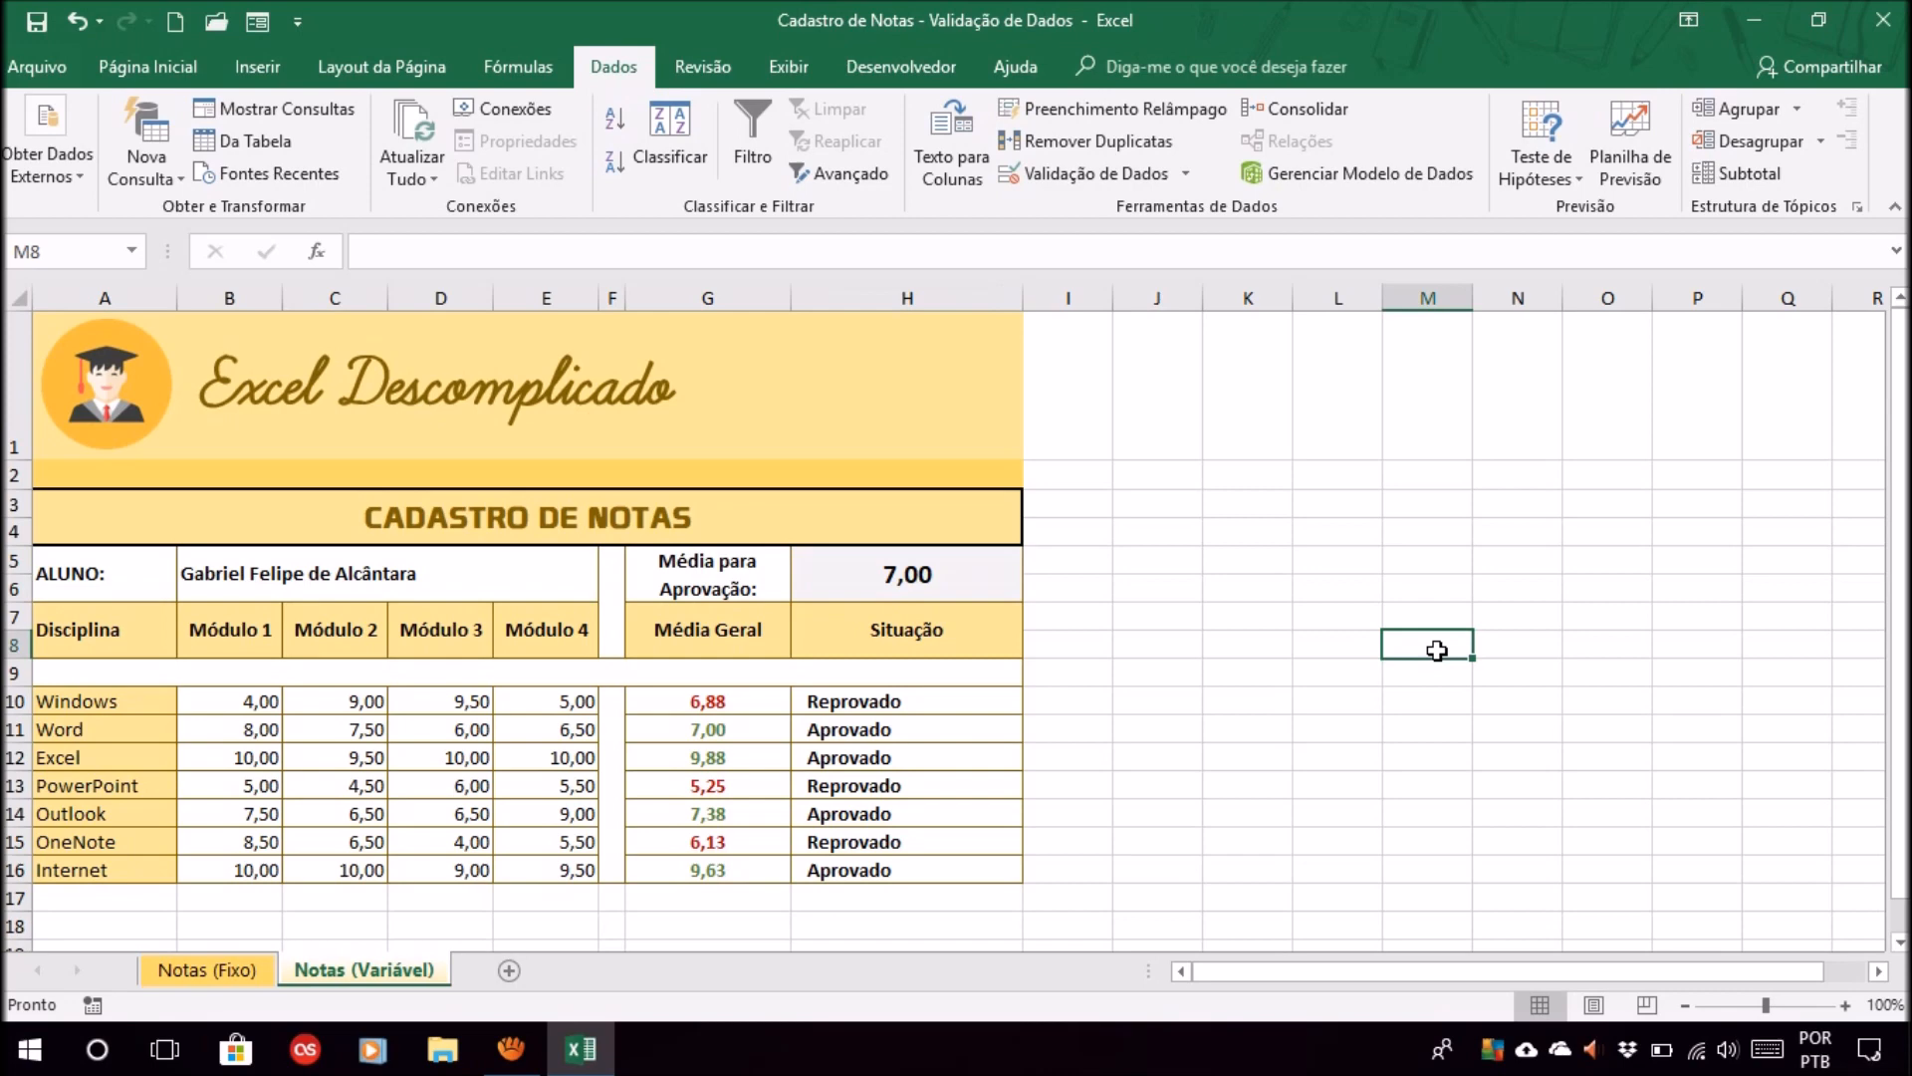
- Try to enter -7 and the text fsdfsd in H5 to test a negative number and non-numeric input, cancelling each entry
{"action": "left_click", "coordinate": [942, 586]}
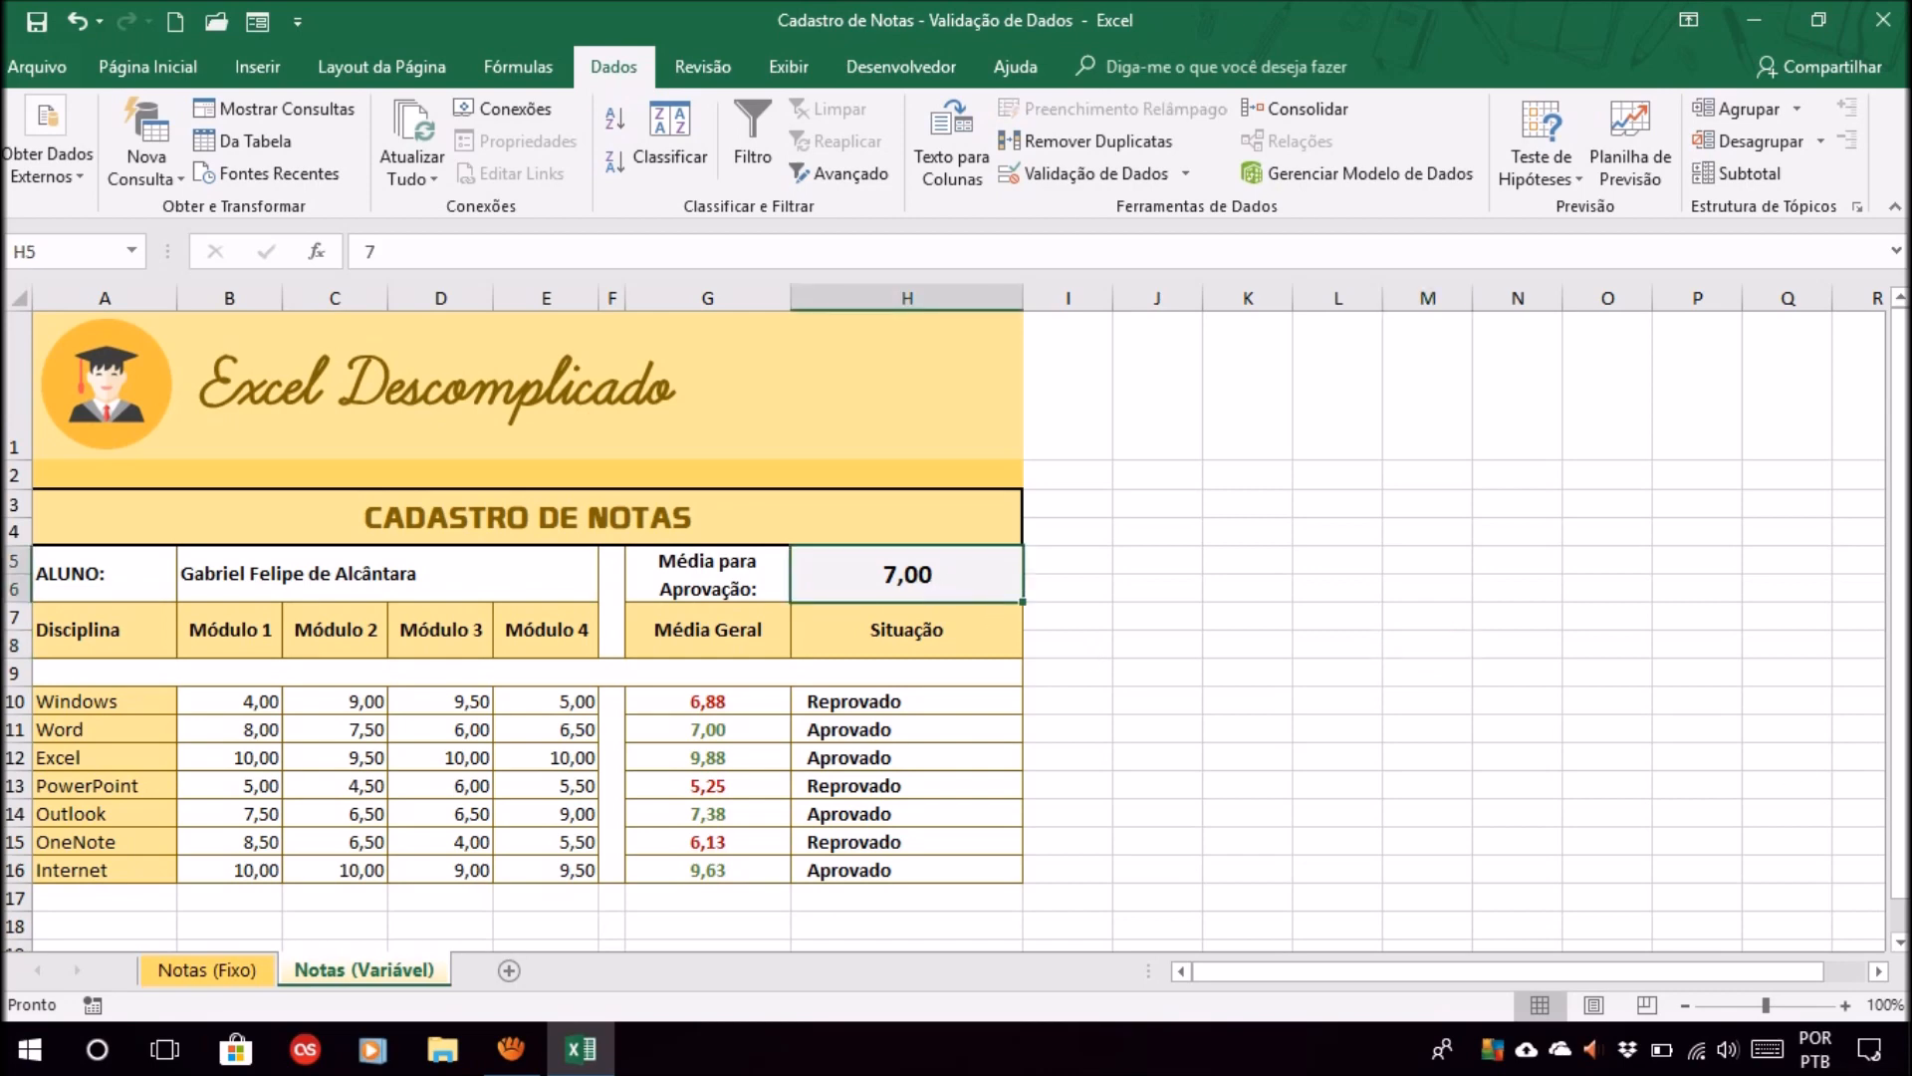
{"action": "type", "text": "-7"}
{"action": "key", "text": "Return"}
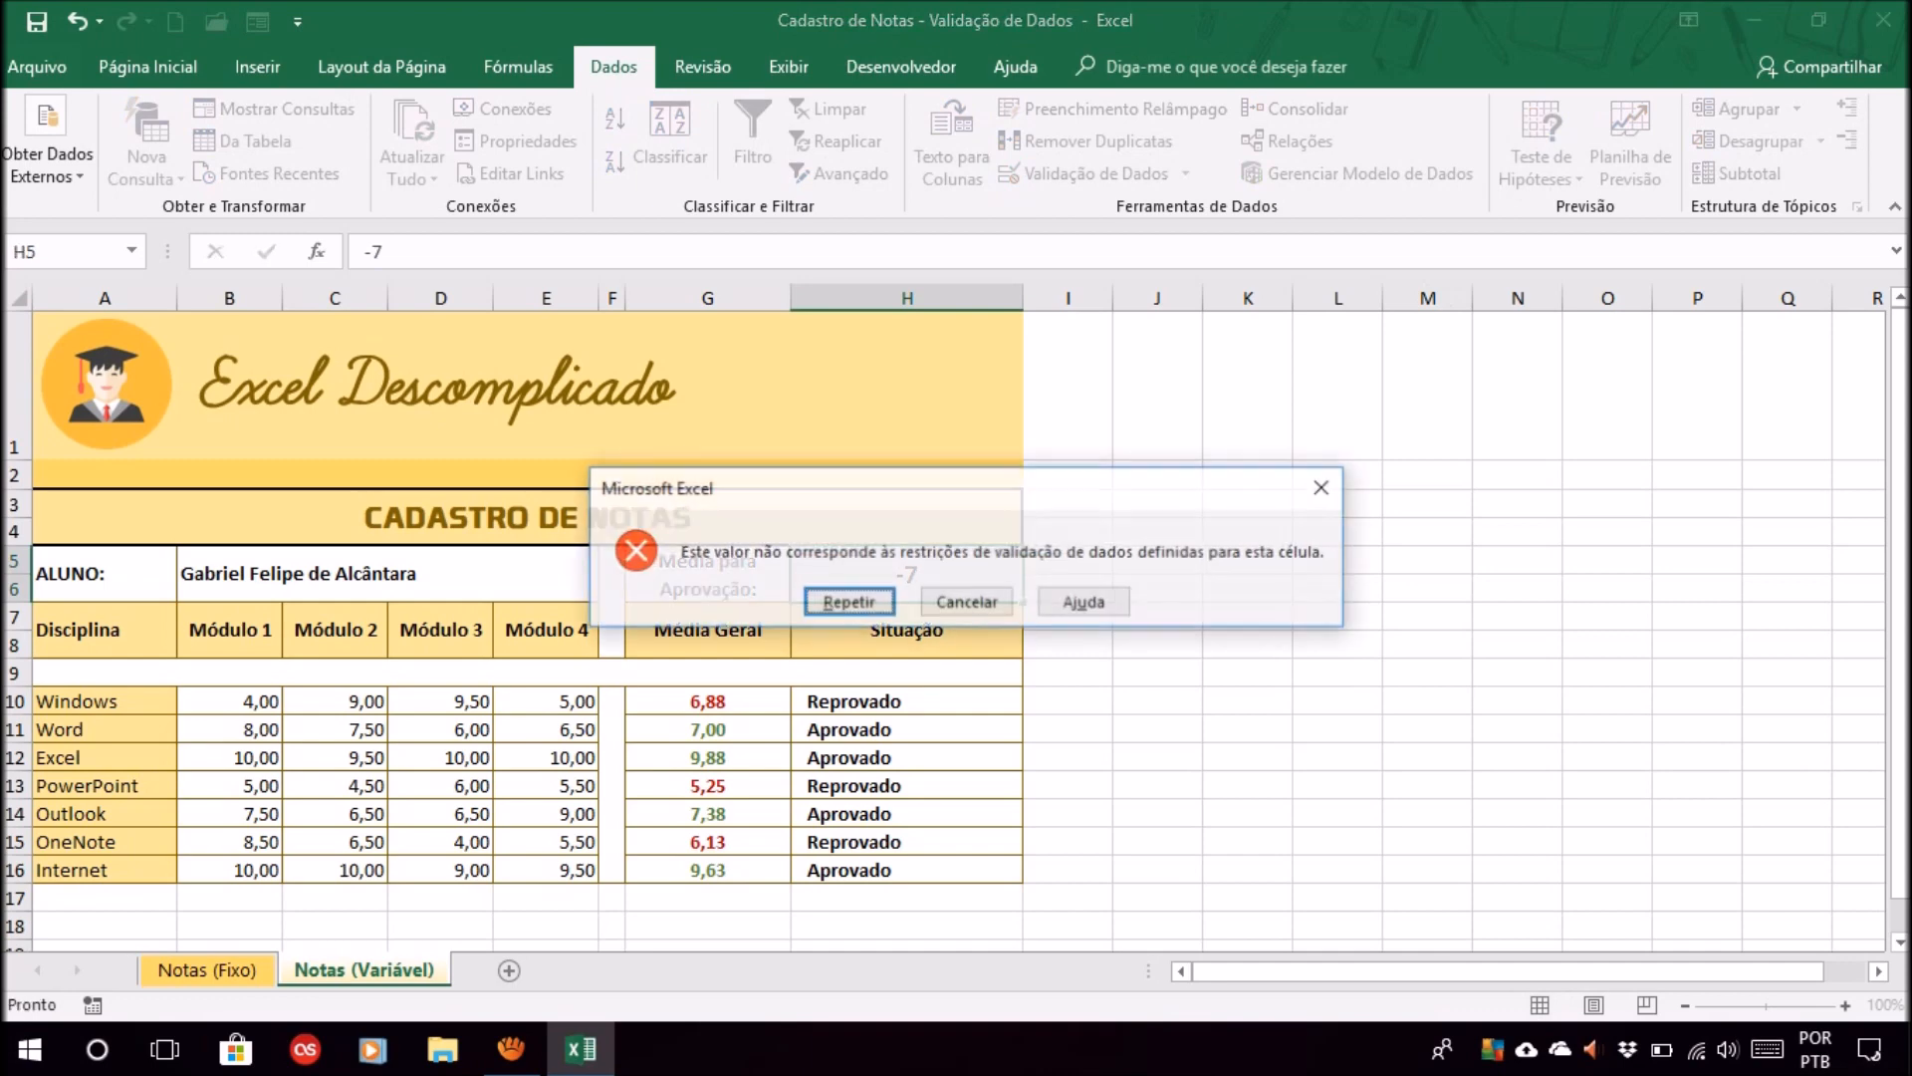
{"action": "left_click", "coordinate": [966, 602]}
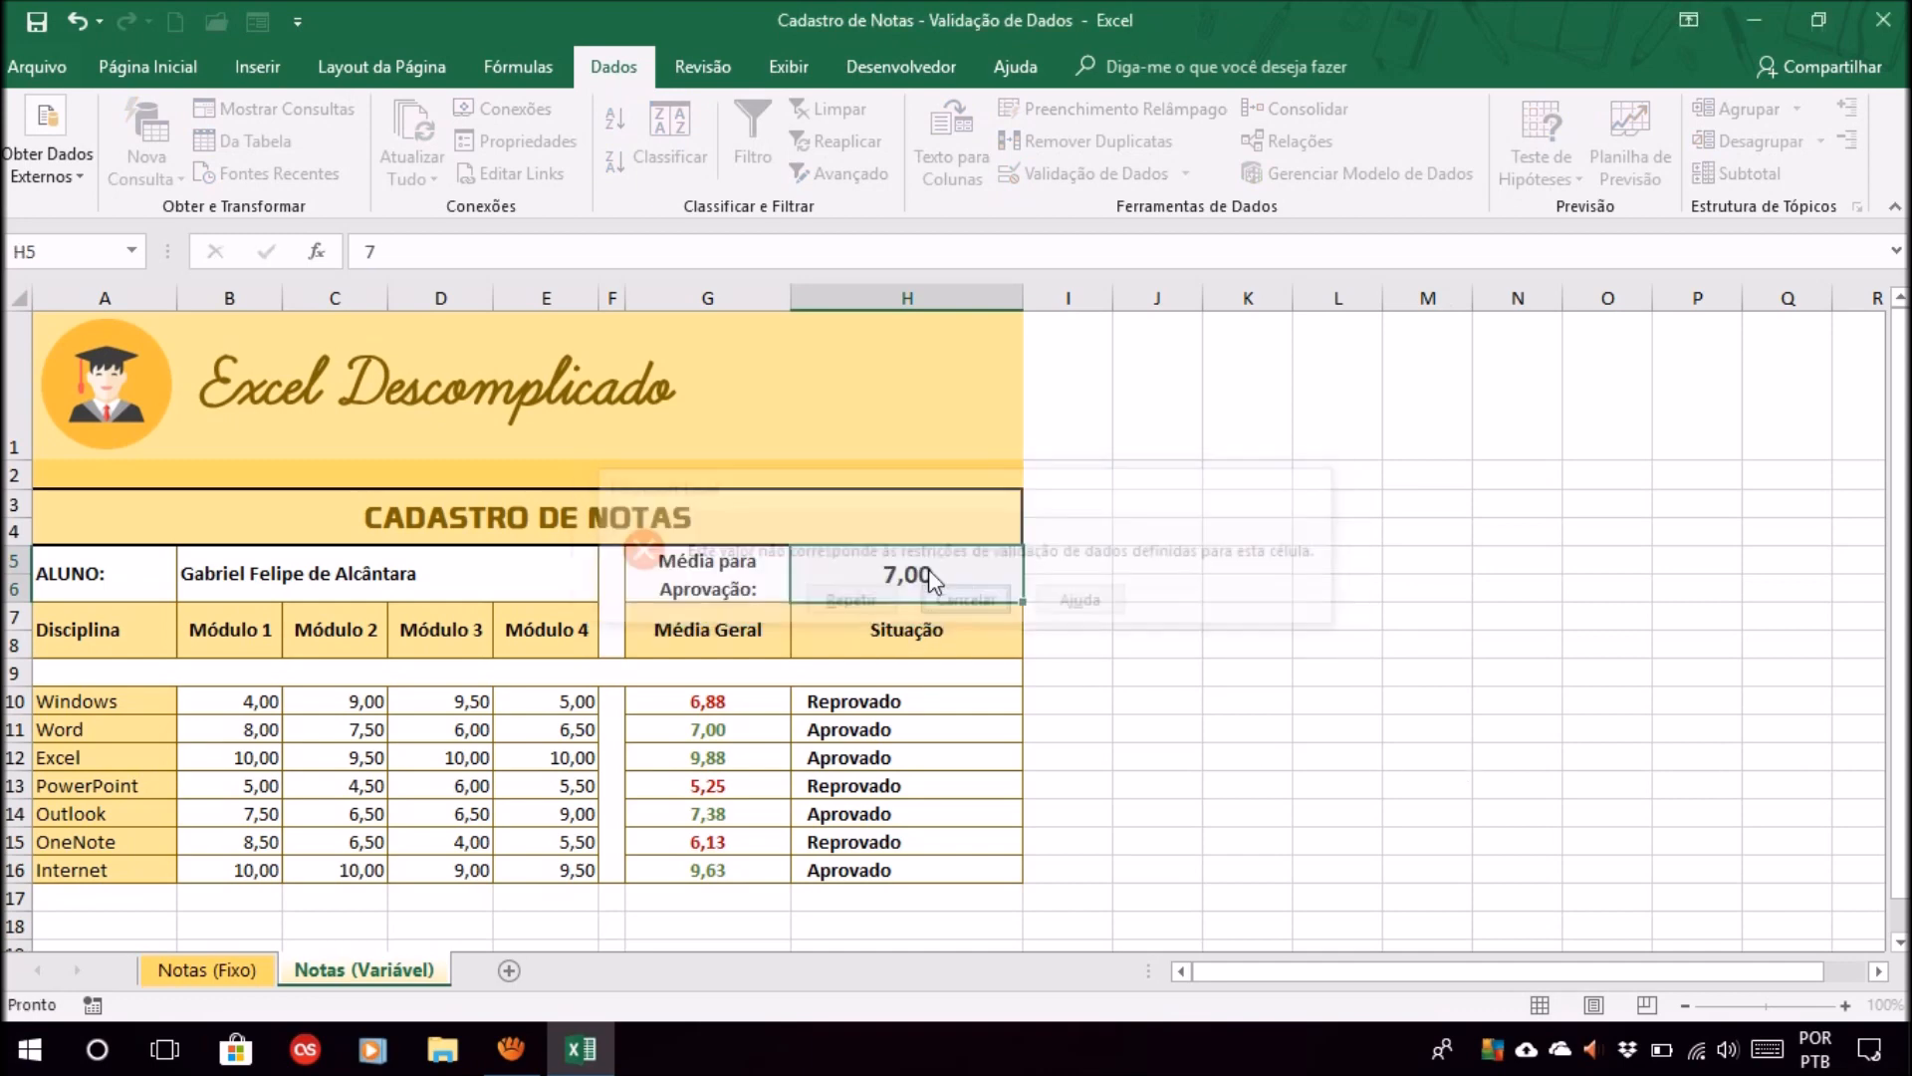
{"action": "type", "text": "fsdfsd"}
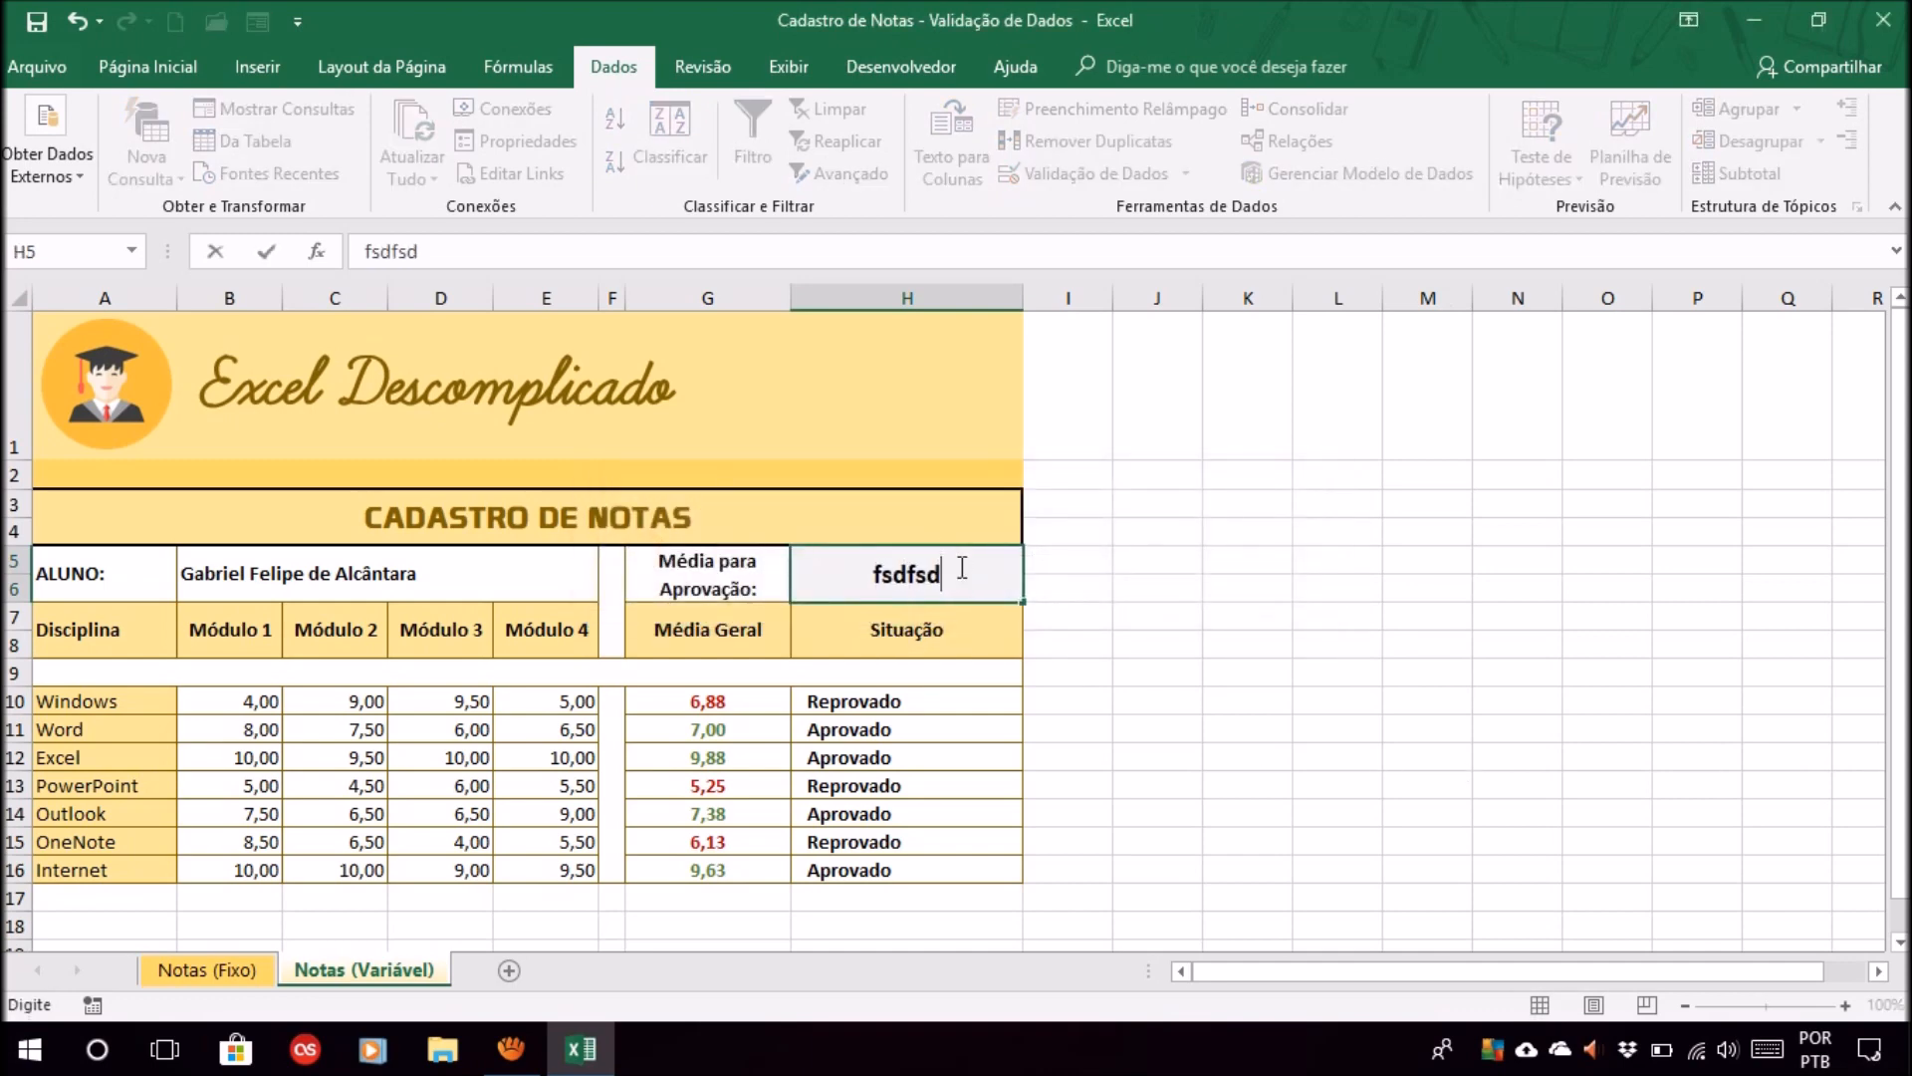
{"action": "key", "text": "Return"}
{"action": "left_click", "coordinate": [958, 602]}
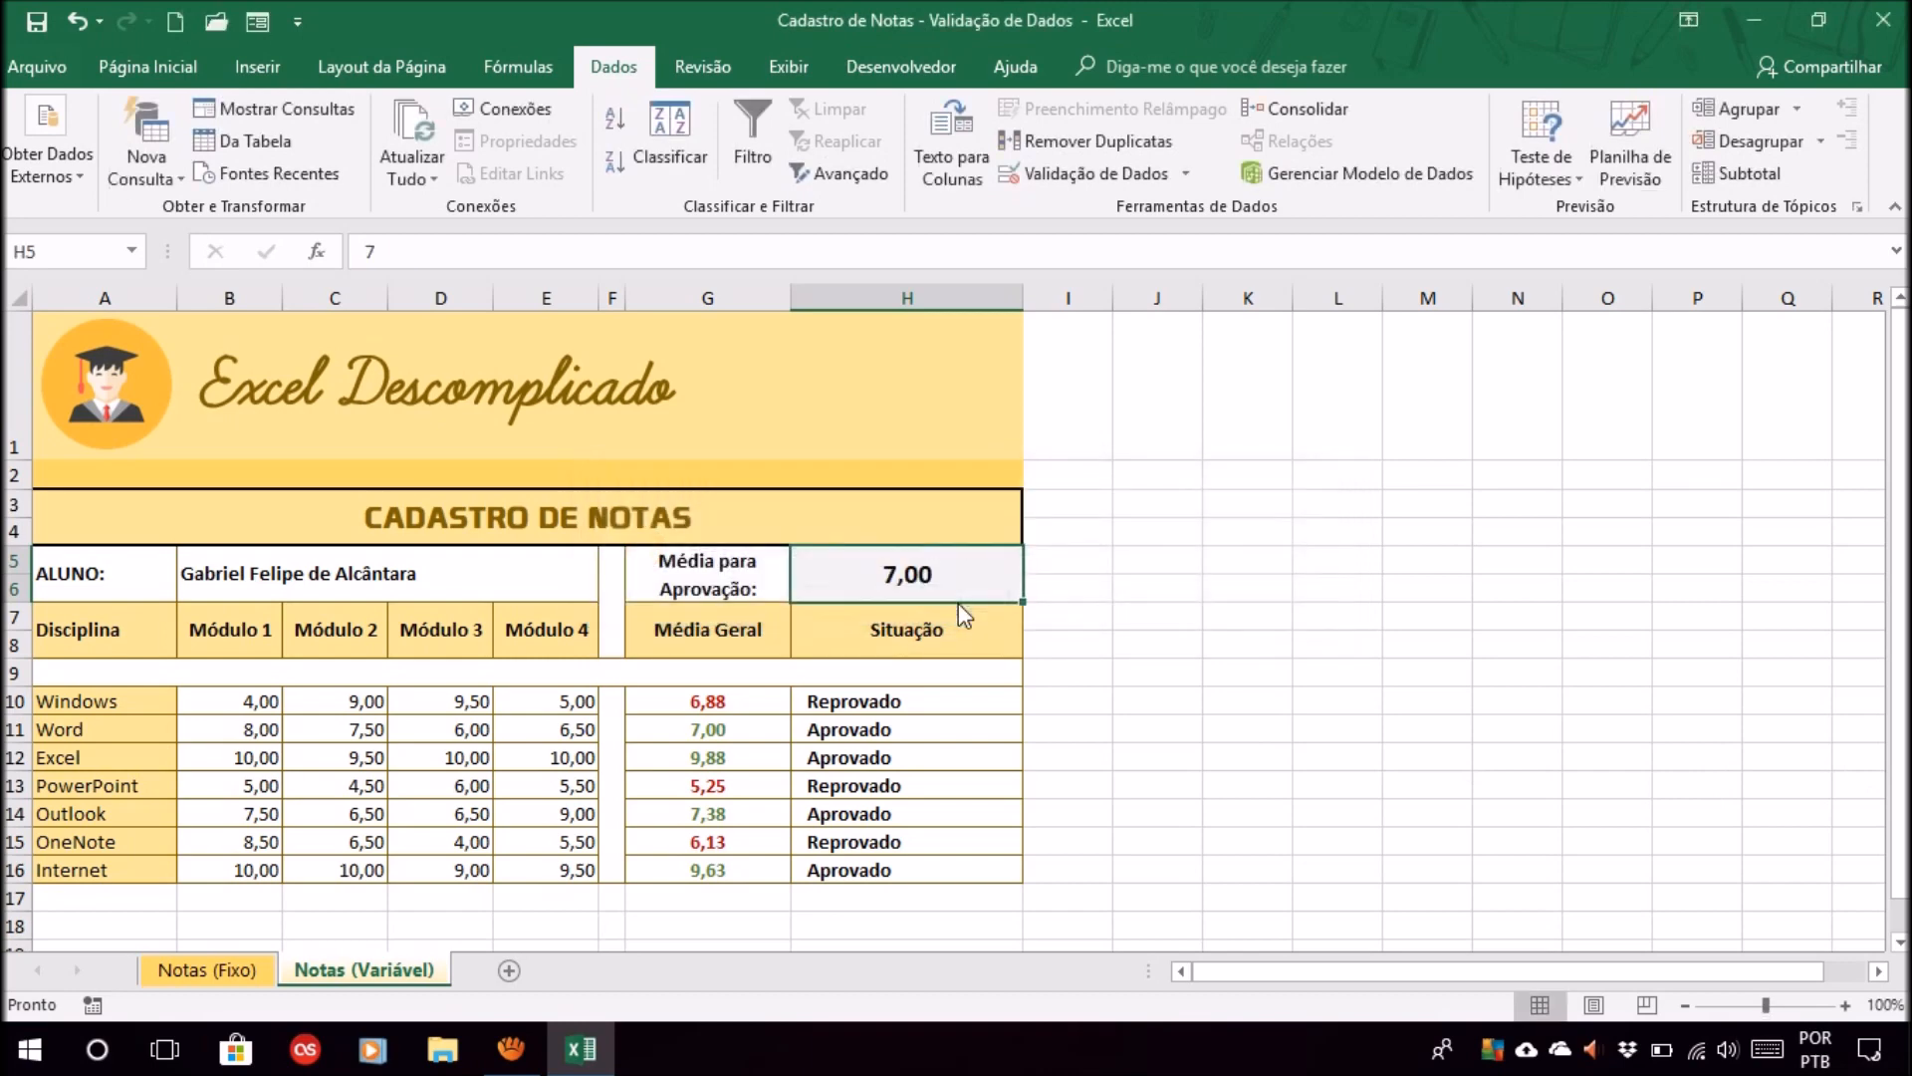
{"action": "left_click", "coordinate": [1424, 673]}
- Enter 6,80 as the Média para Aprovação in H5 to test a decimal inside the allowed range
{"action": "left_click", "coordinate": [933, 573]}
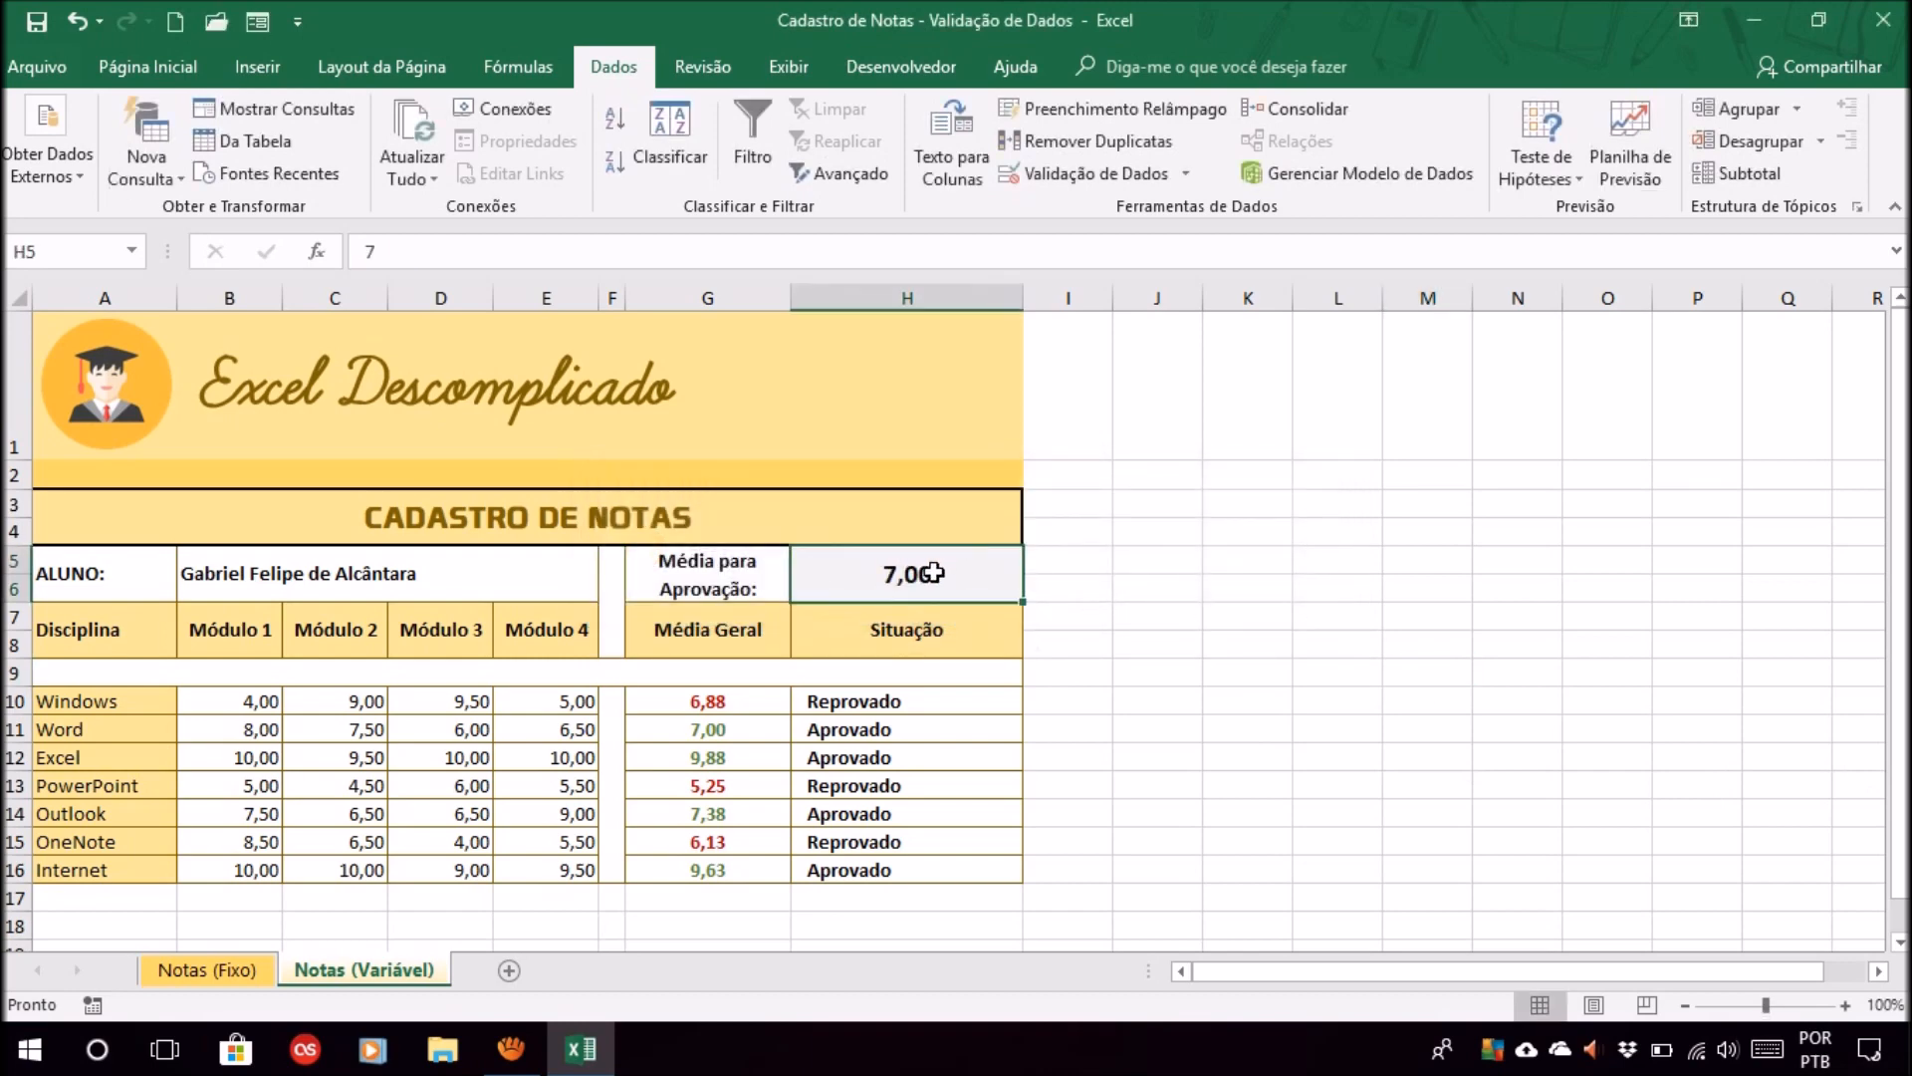
{"action": "type", "text": "6,"}
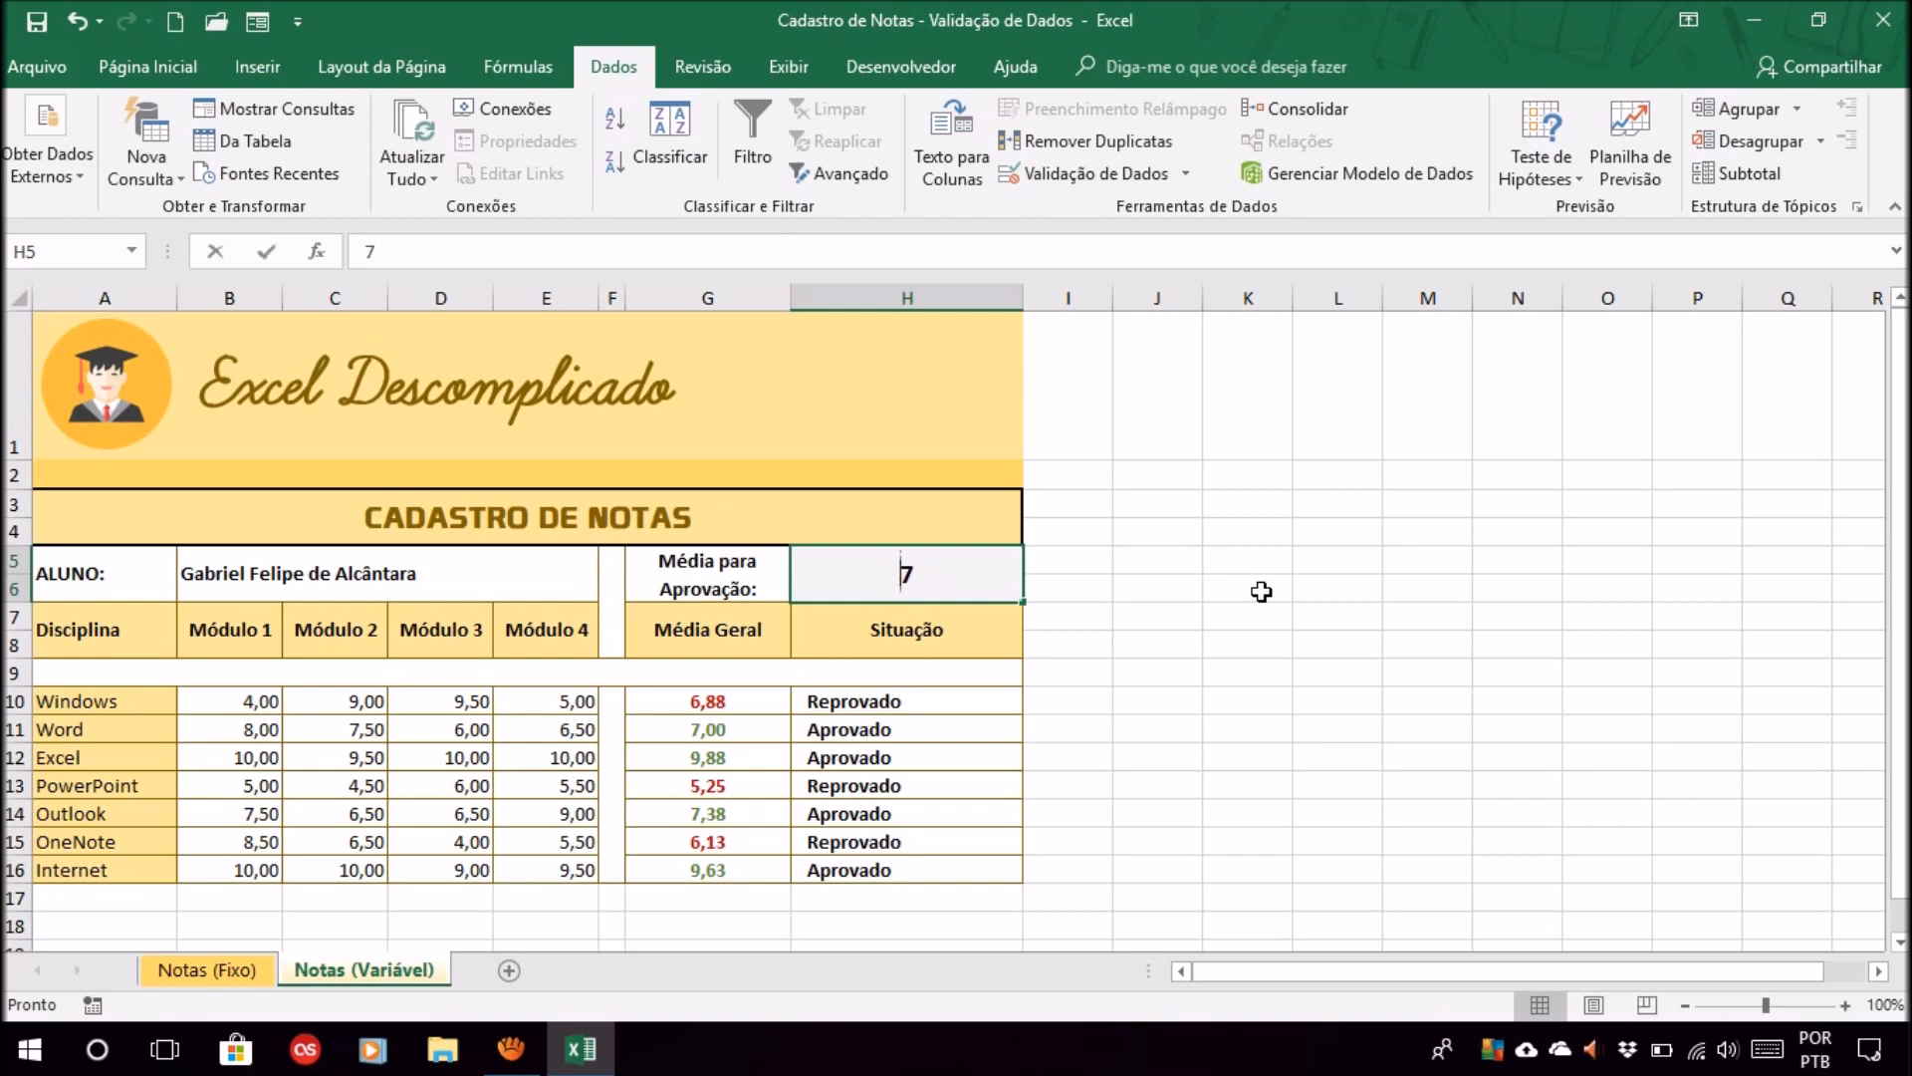
{"action": "type", "text": "80"}
{"action": "key", "text": "Return"}
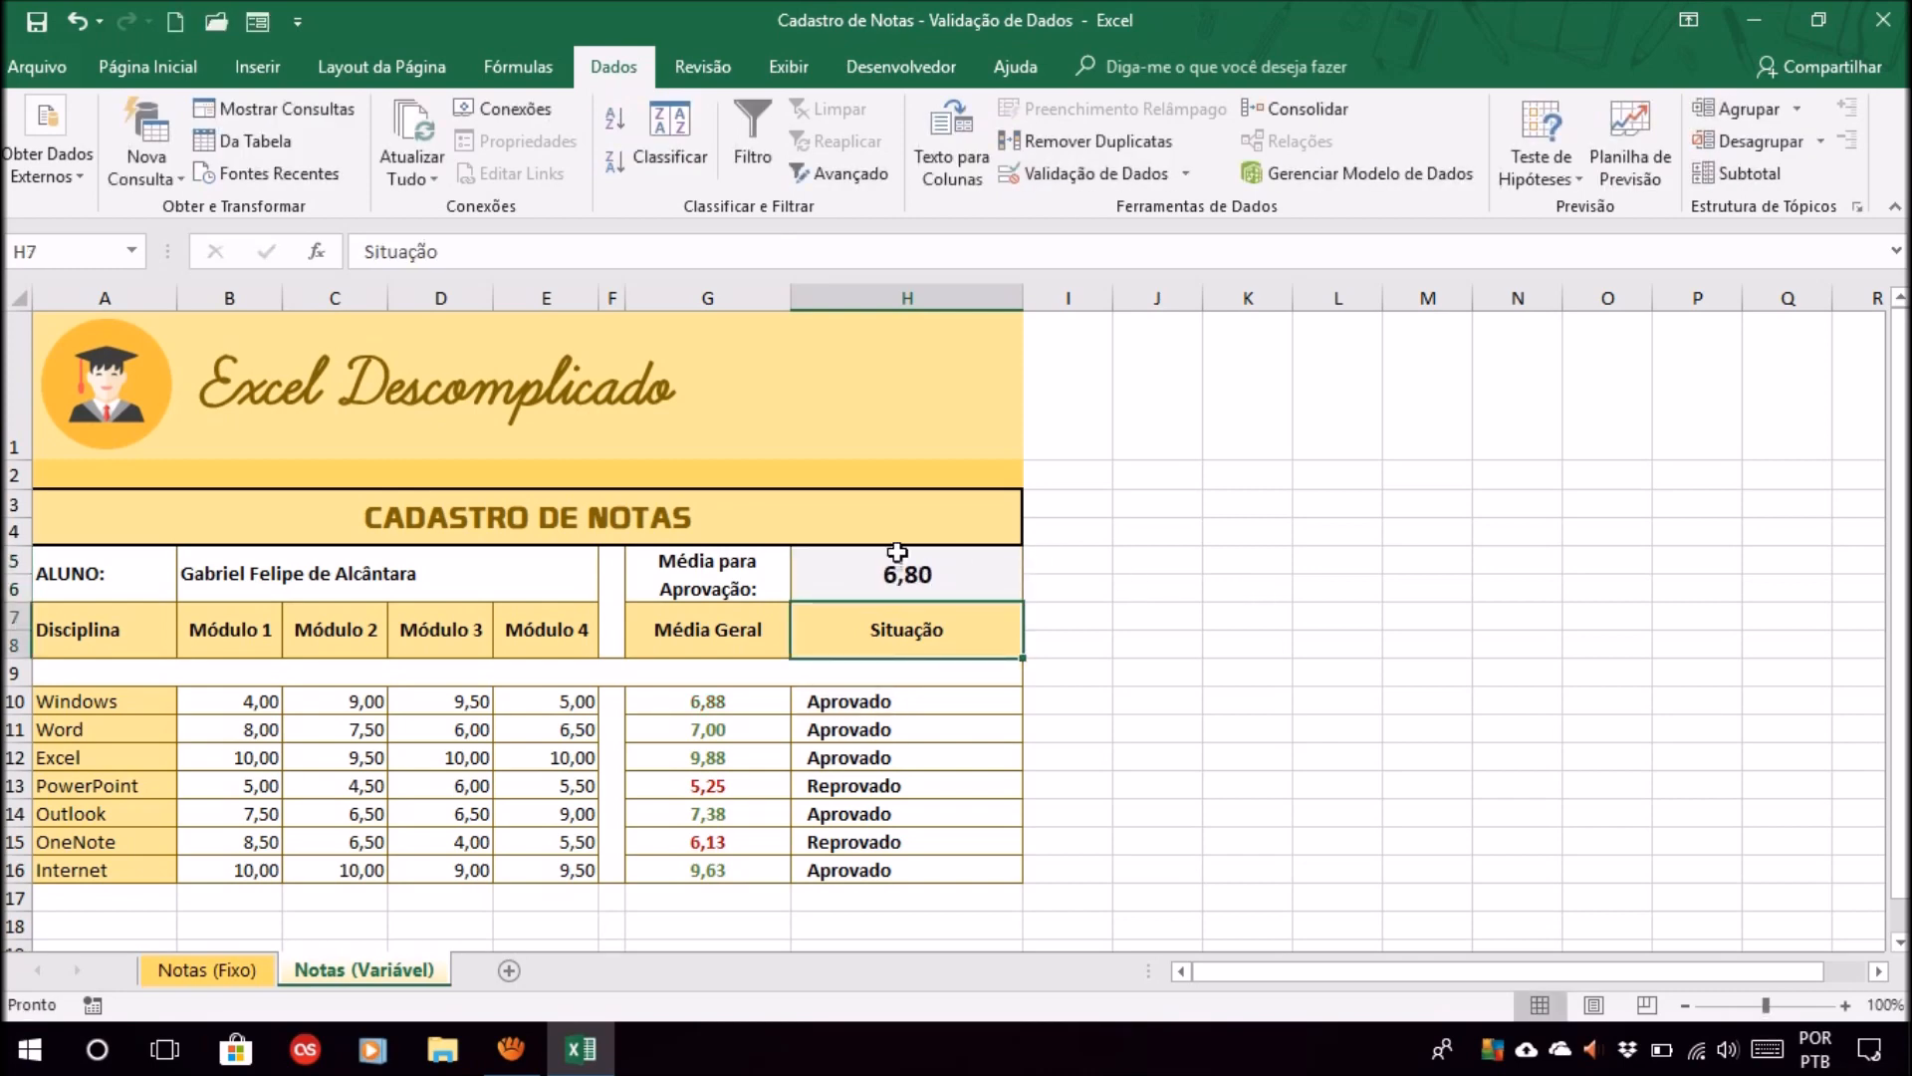
- Examine the Média Geral results in G10:G16 against the approval average and the module grades they are calculated from
{"action": "left_click", "coordinate": [897, 552]}
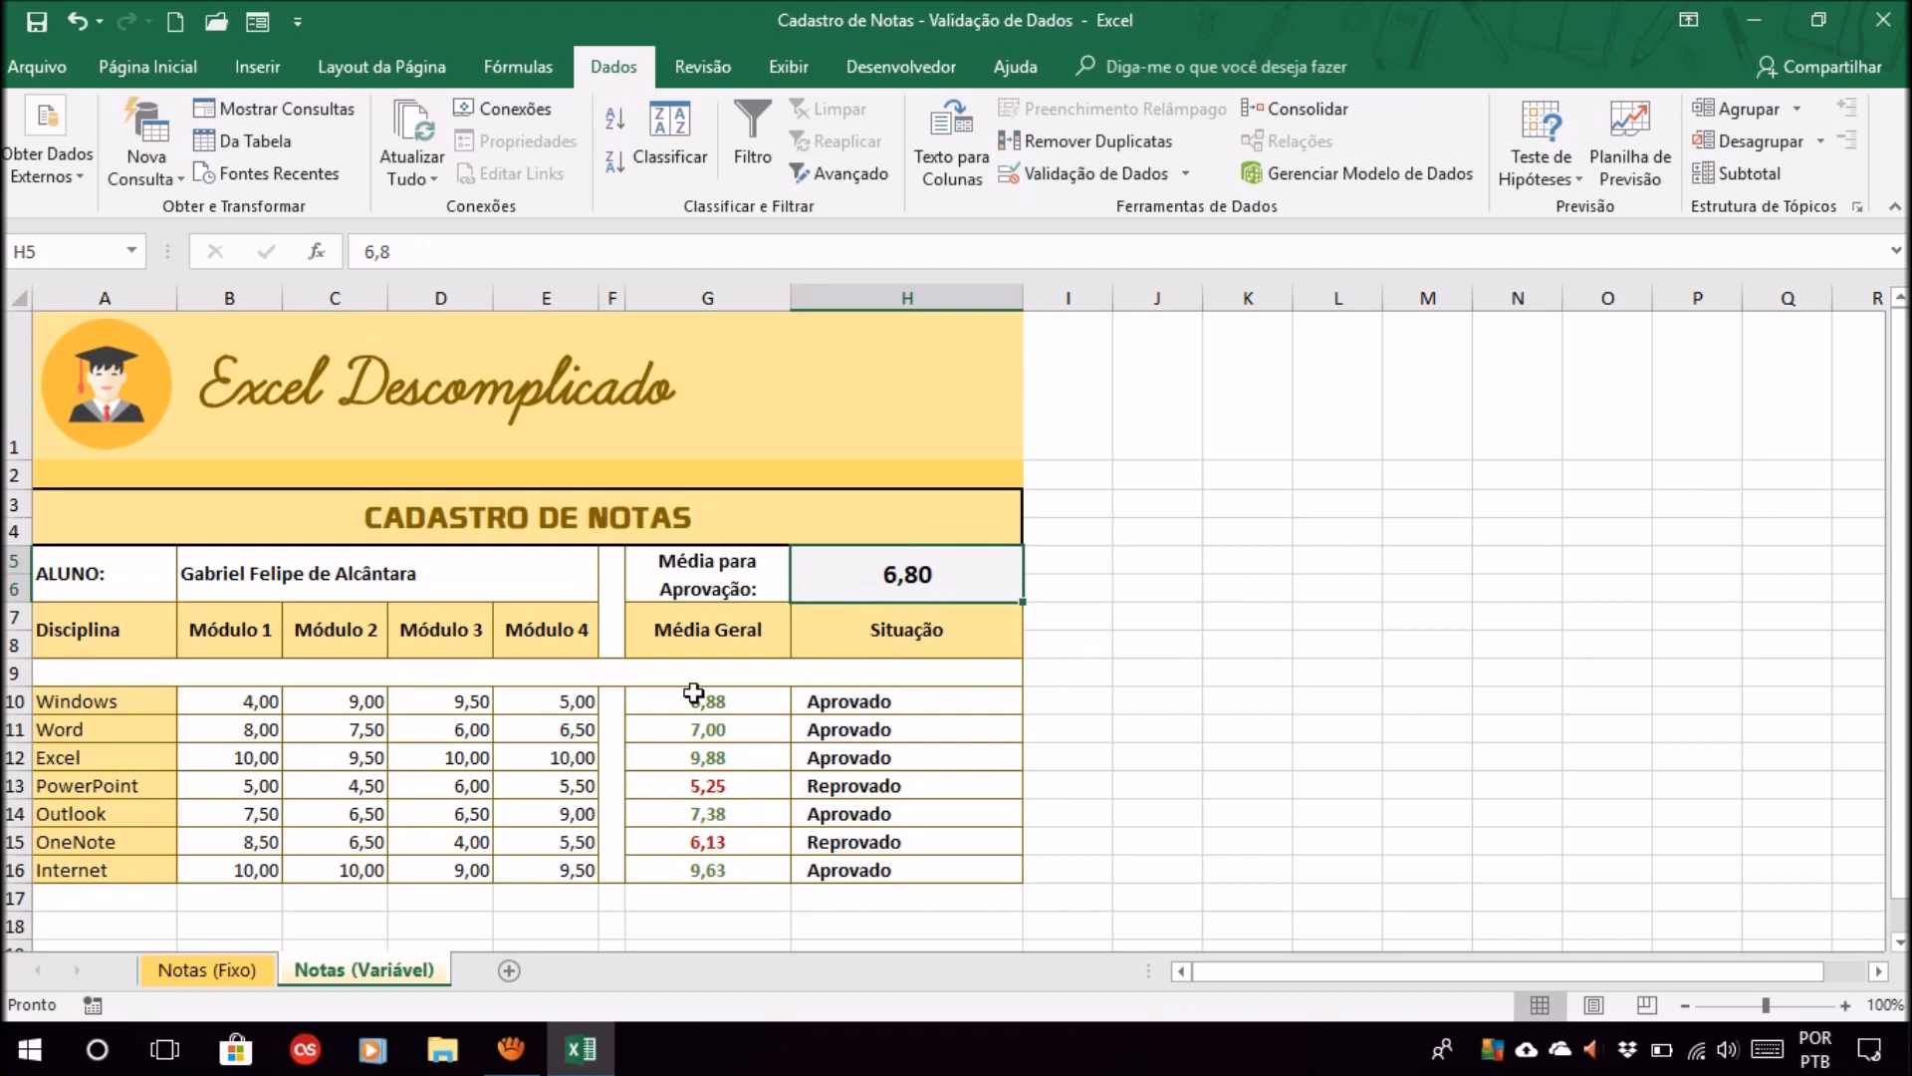
{"action": "left_click_drag", "start_coordinate": [264, 700], "coordinate": [592, 862]}
{"action": "left_click_drag", "start_coordinate": [700, 697], "coordinate": [697, 882]}
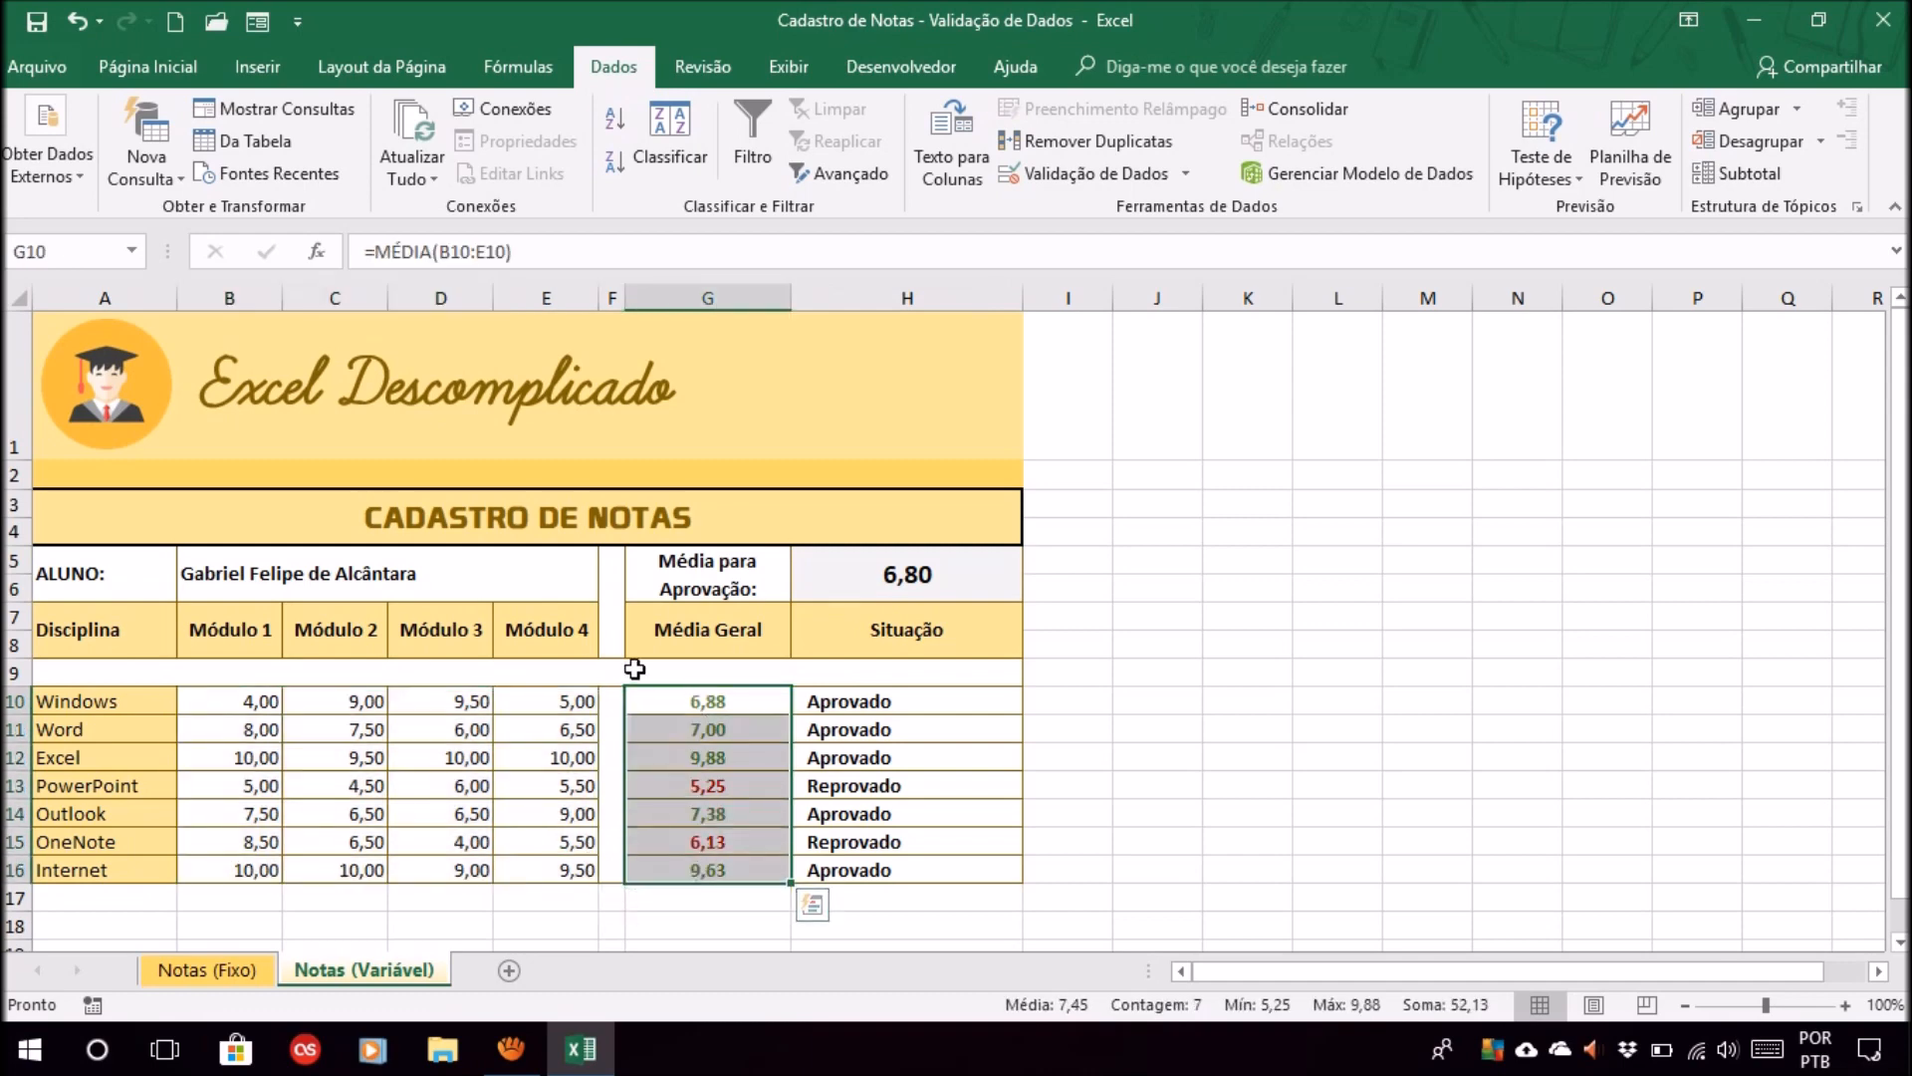
{"action": "left_click", "coordinate": [655, 699]}
{"action": "left_click", "coordinate": [664, 730]}
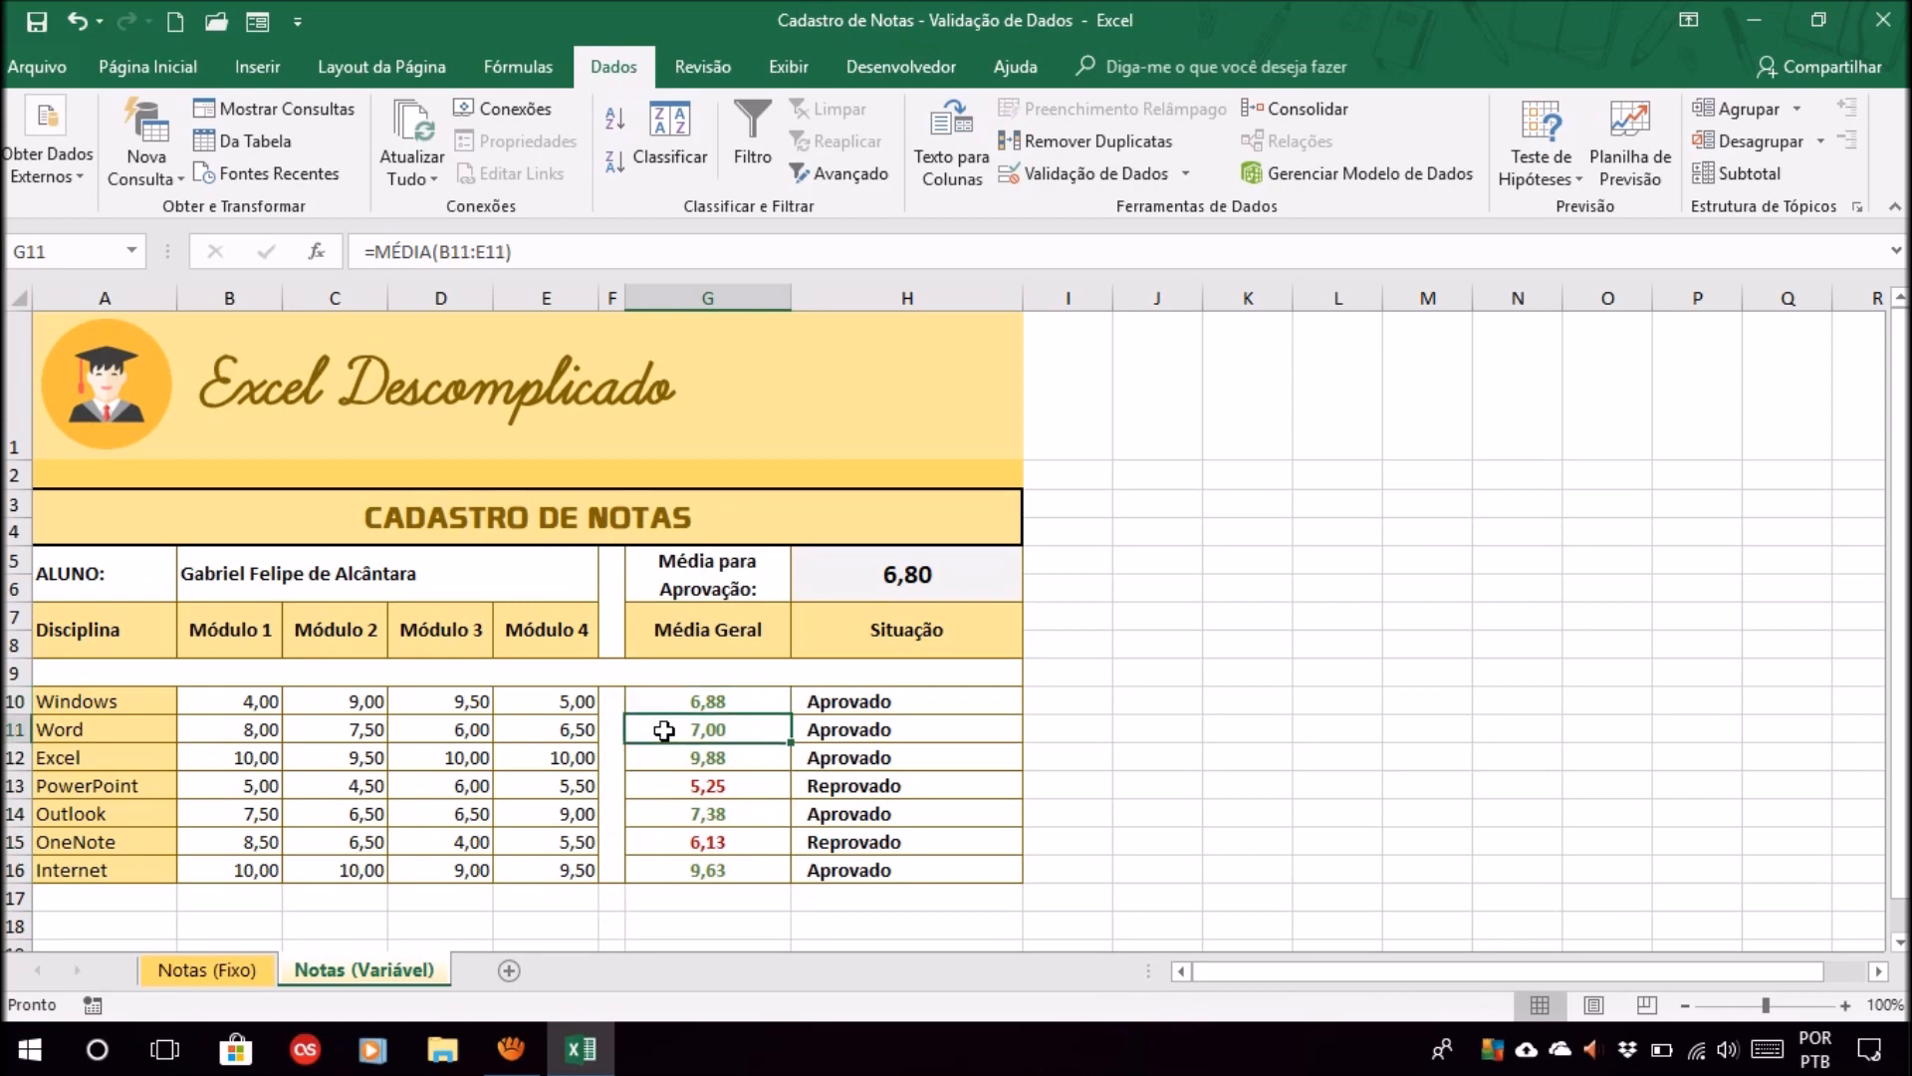
{"action": "left_click", "coordinate": [665, 703]}
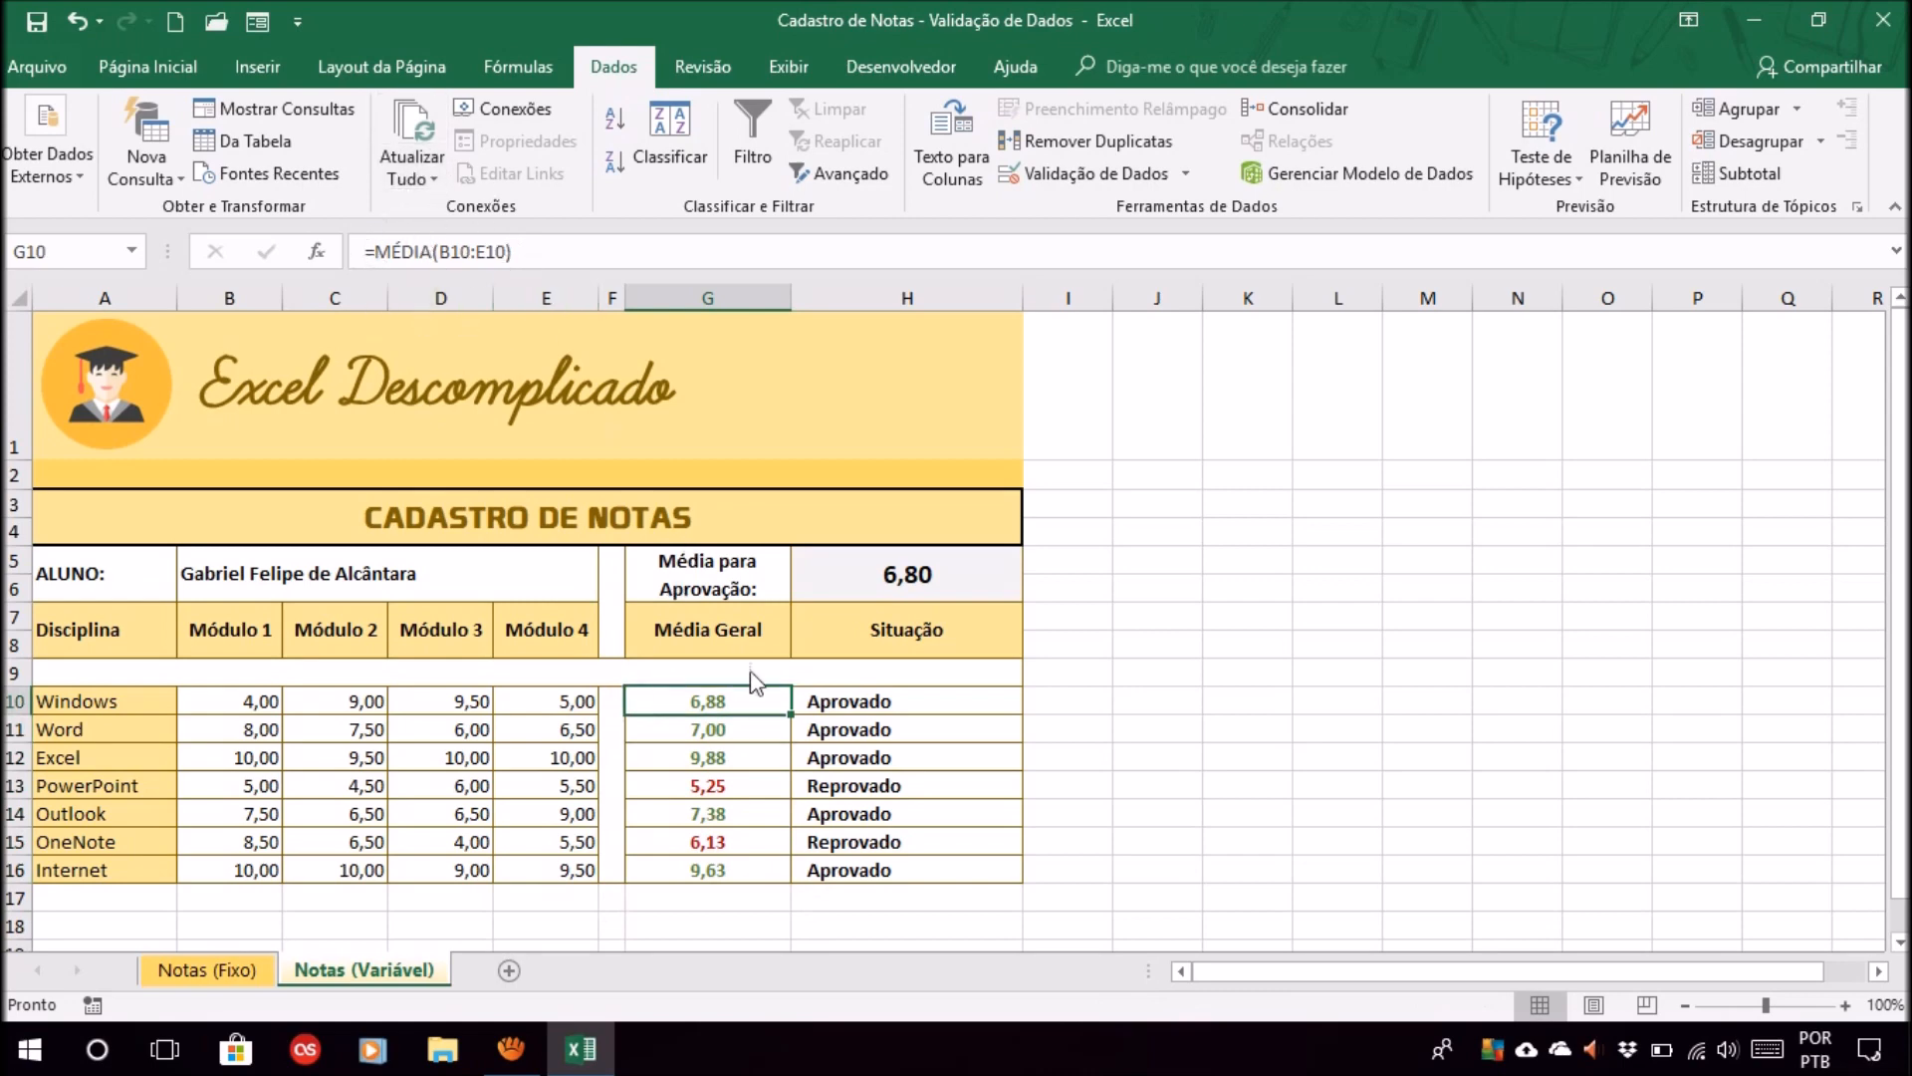
{"action": "left_click", "coordinate": [742, 737]}
{"action": "left_click", "coordinate": [715, 783]}
{"action": "left_click", "coordinate": [709, 819]}
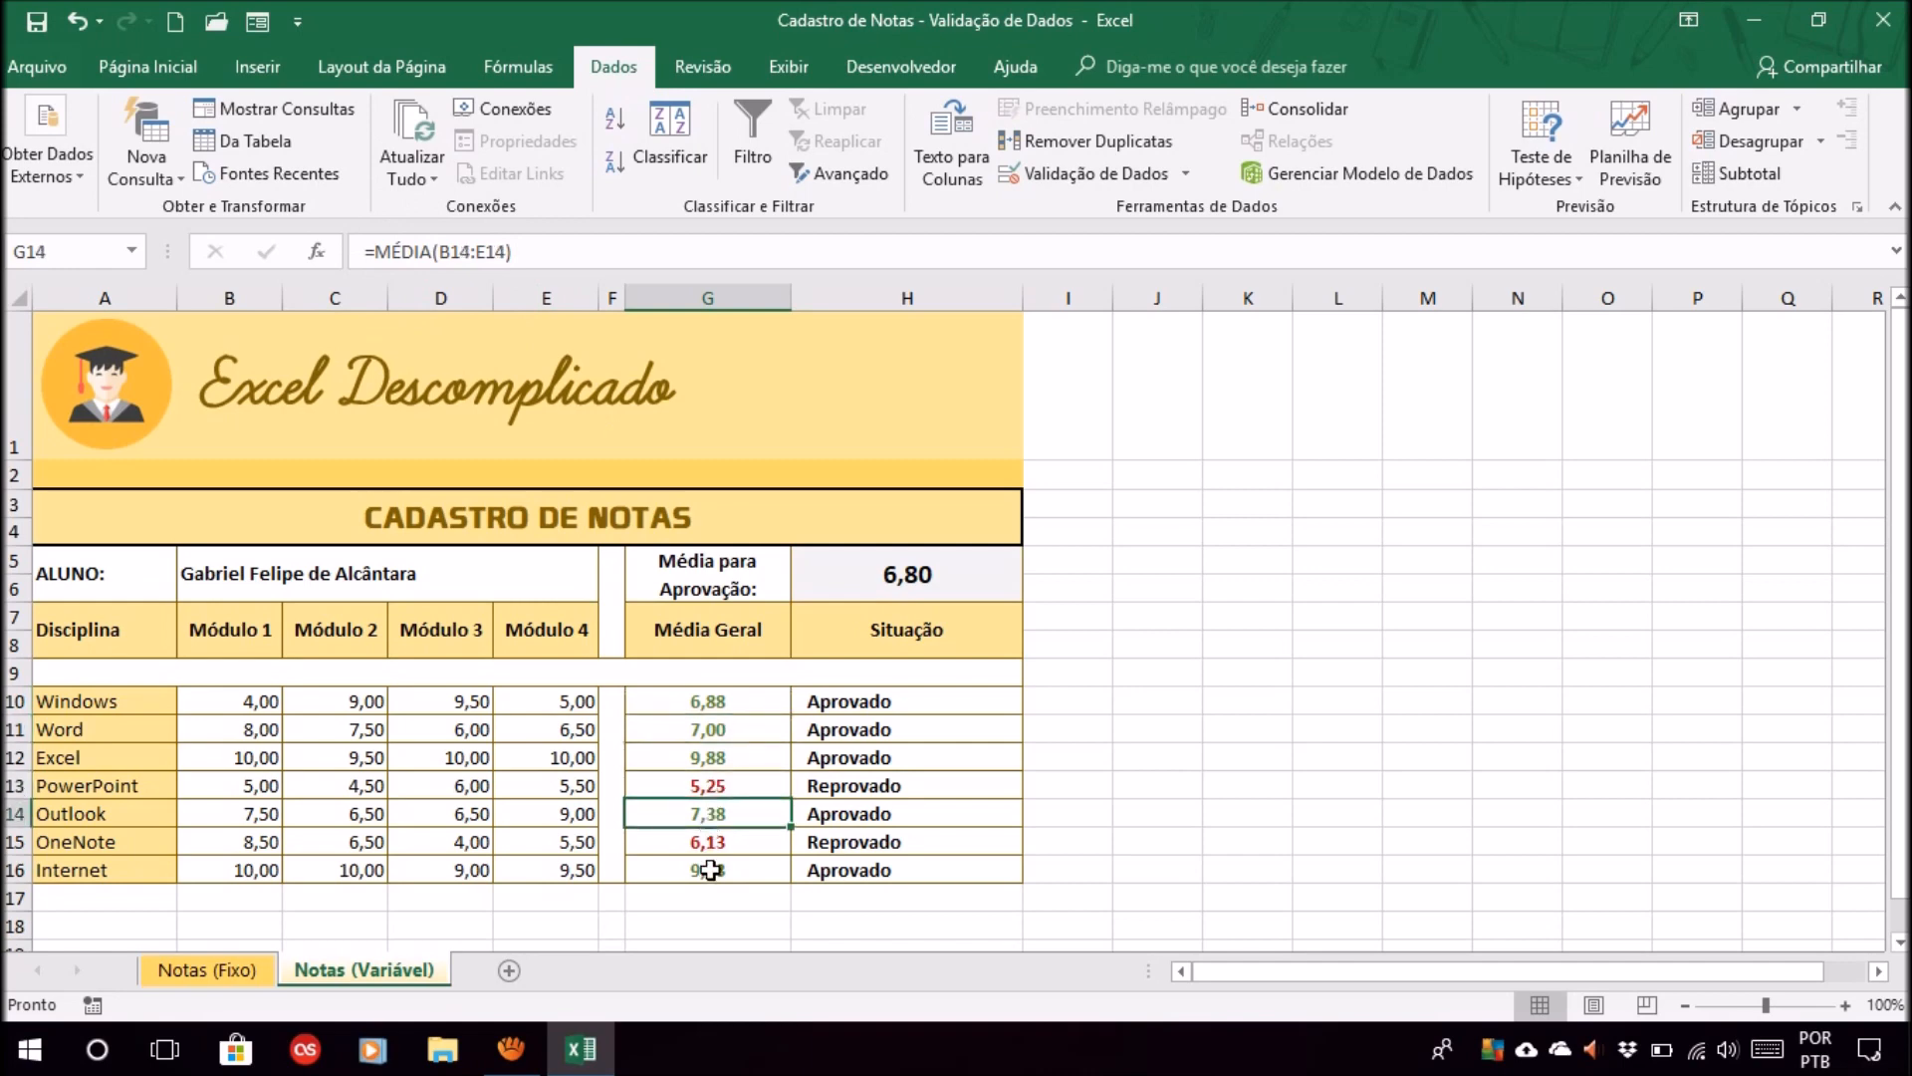
{"action": "left_click", "coordinate": [725, 729]}
{"action": "left_click", "coordinate": [717, 705]}
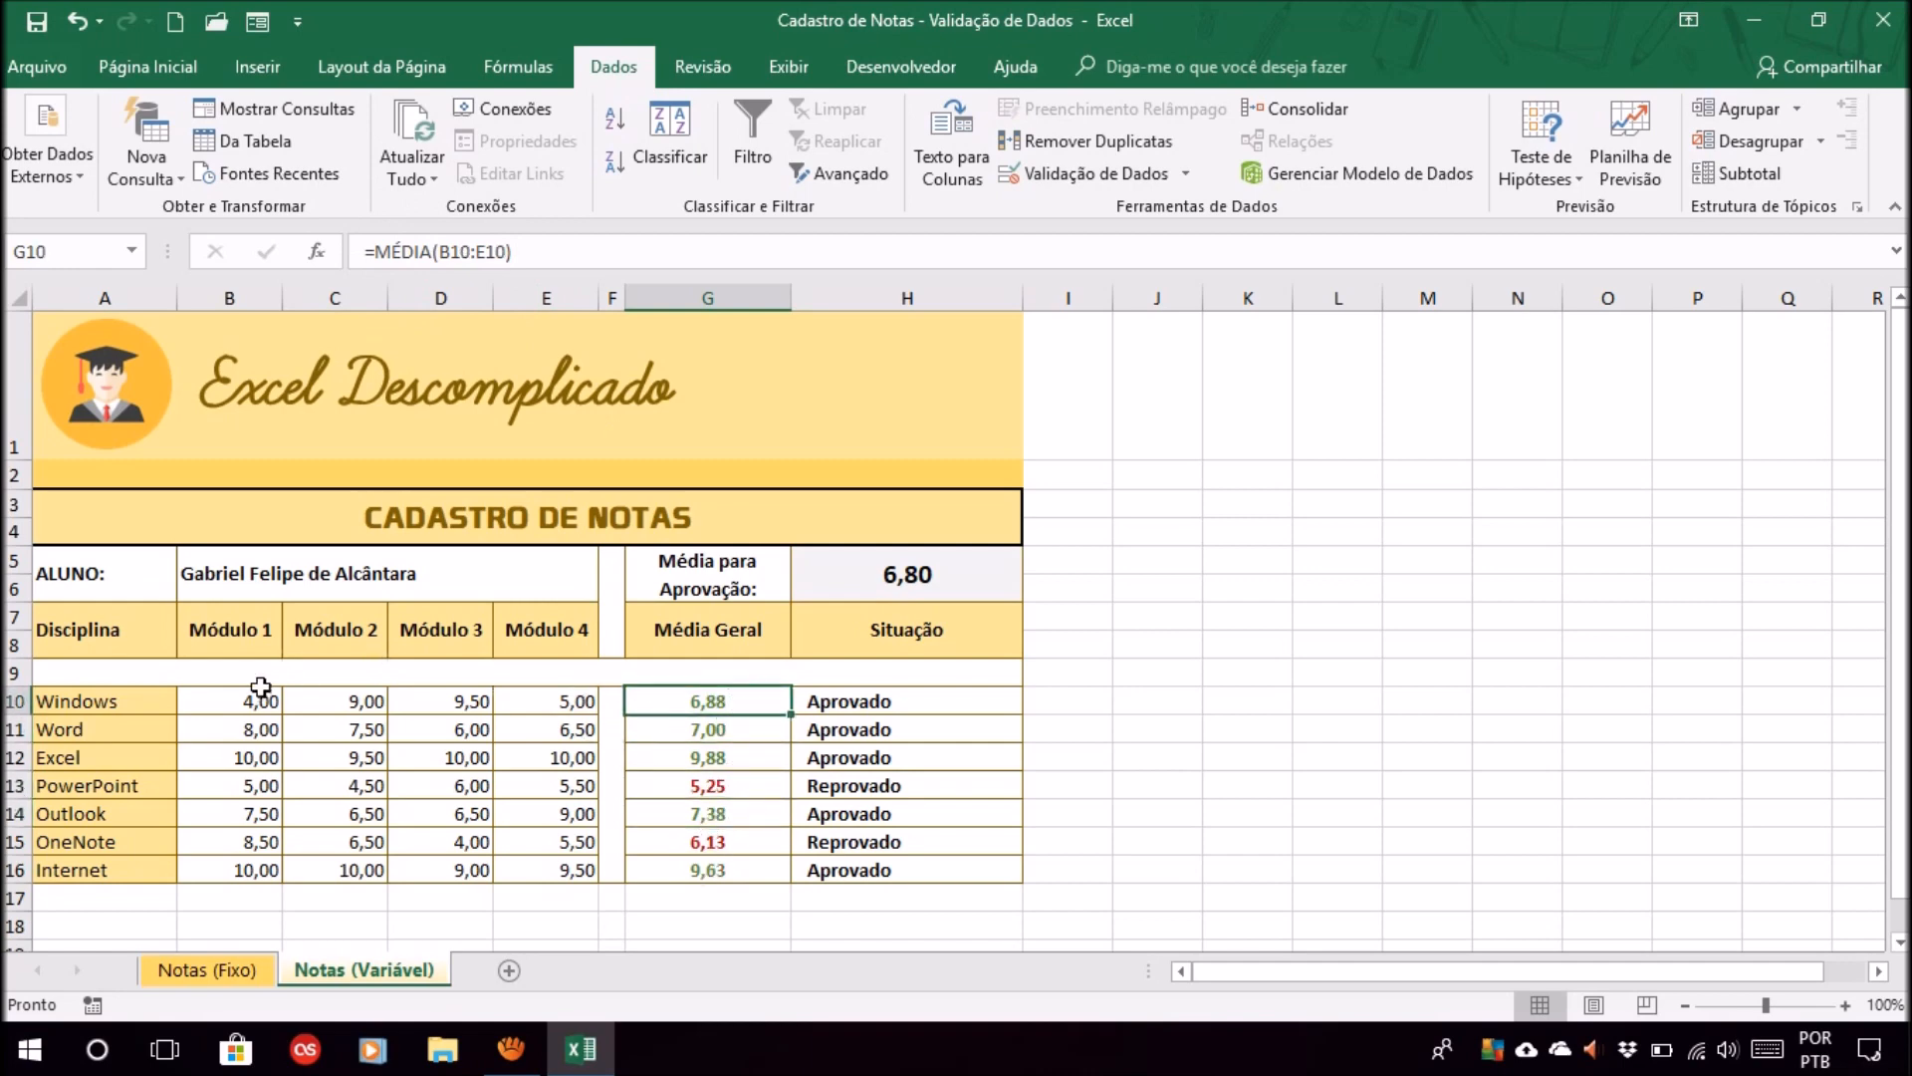
- Select the module grades B10:E16 and set their data validation criterion to allow Decimal values
{"action": "left_click_drag", "start_coordinate": [235, 702], "coordinate": [571, 870]}
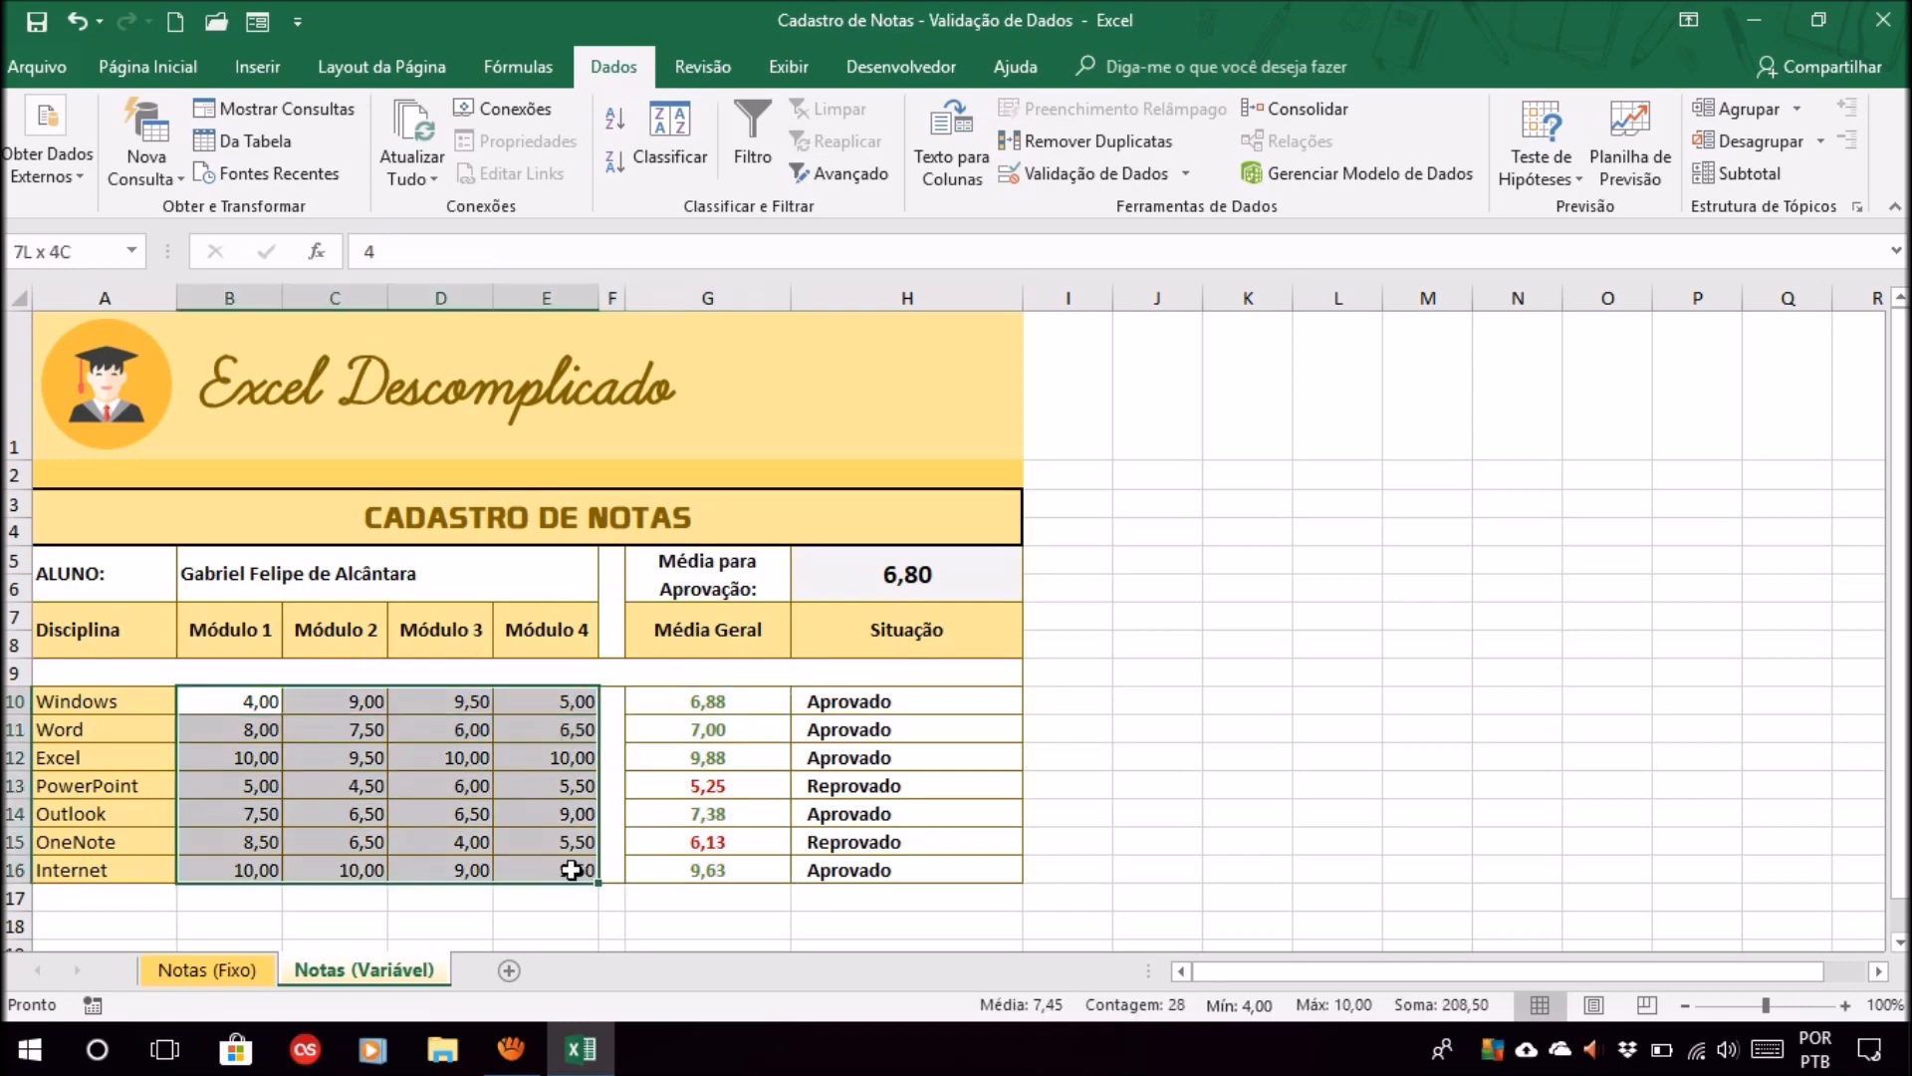
{"action": "left_click", "coordinate": [364, 759]}
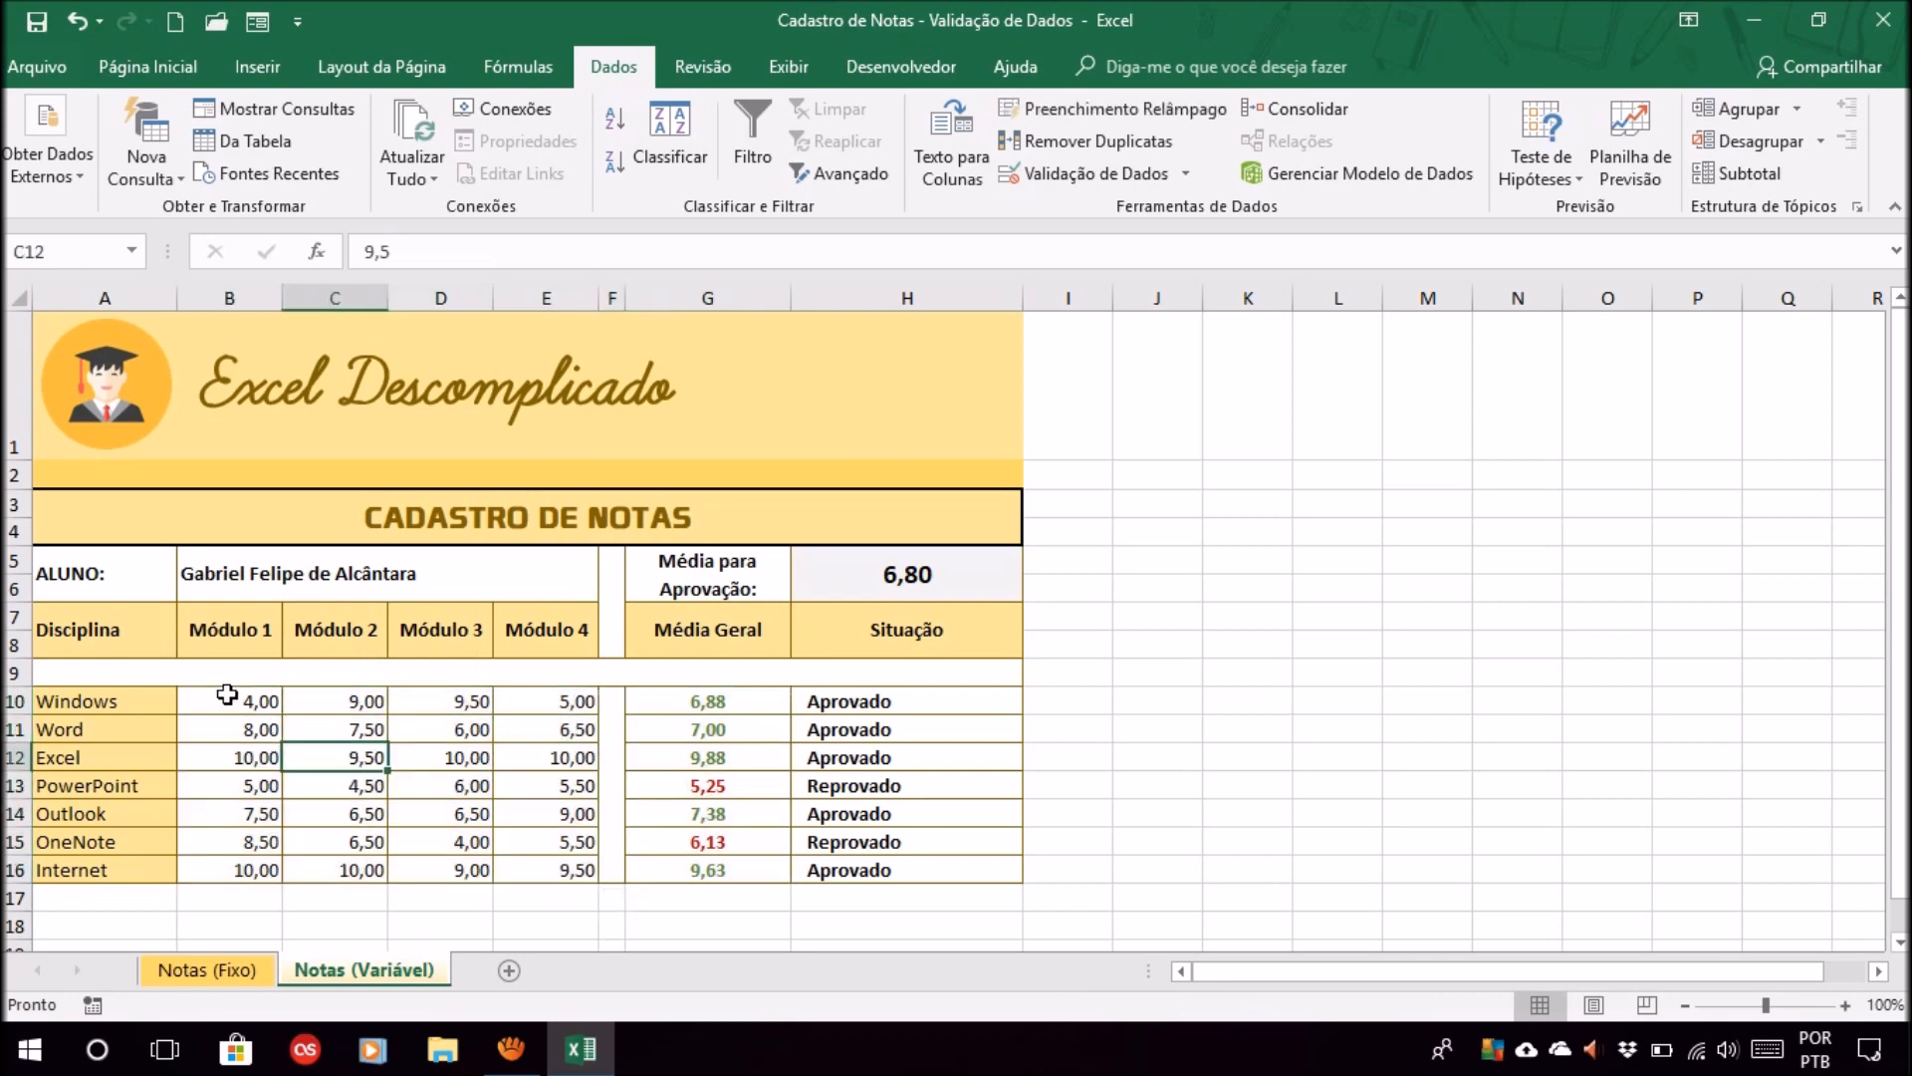
{"action": "left_click_drag", "start_coordinate": [230, 701], "coordinate": [543, 869]}
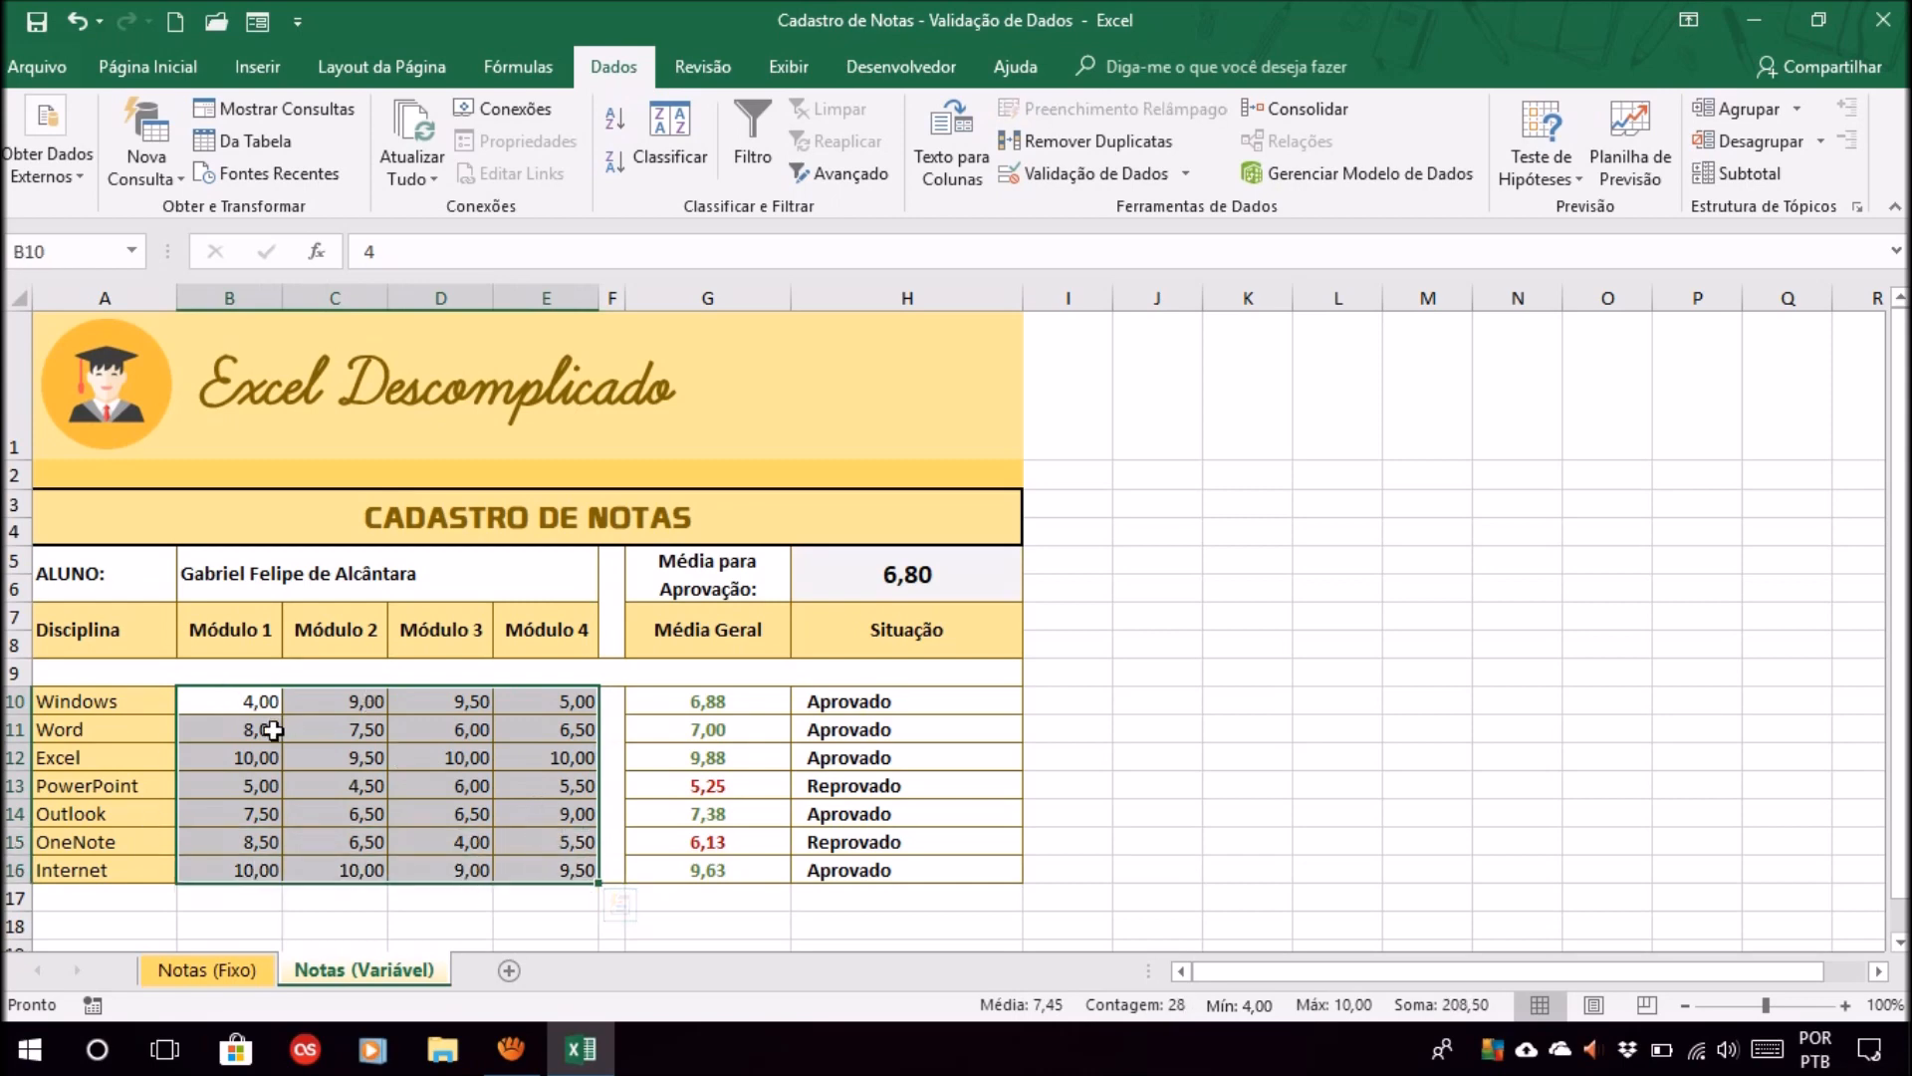
{"action": "left_click", "coordinate": [272, 731]}
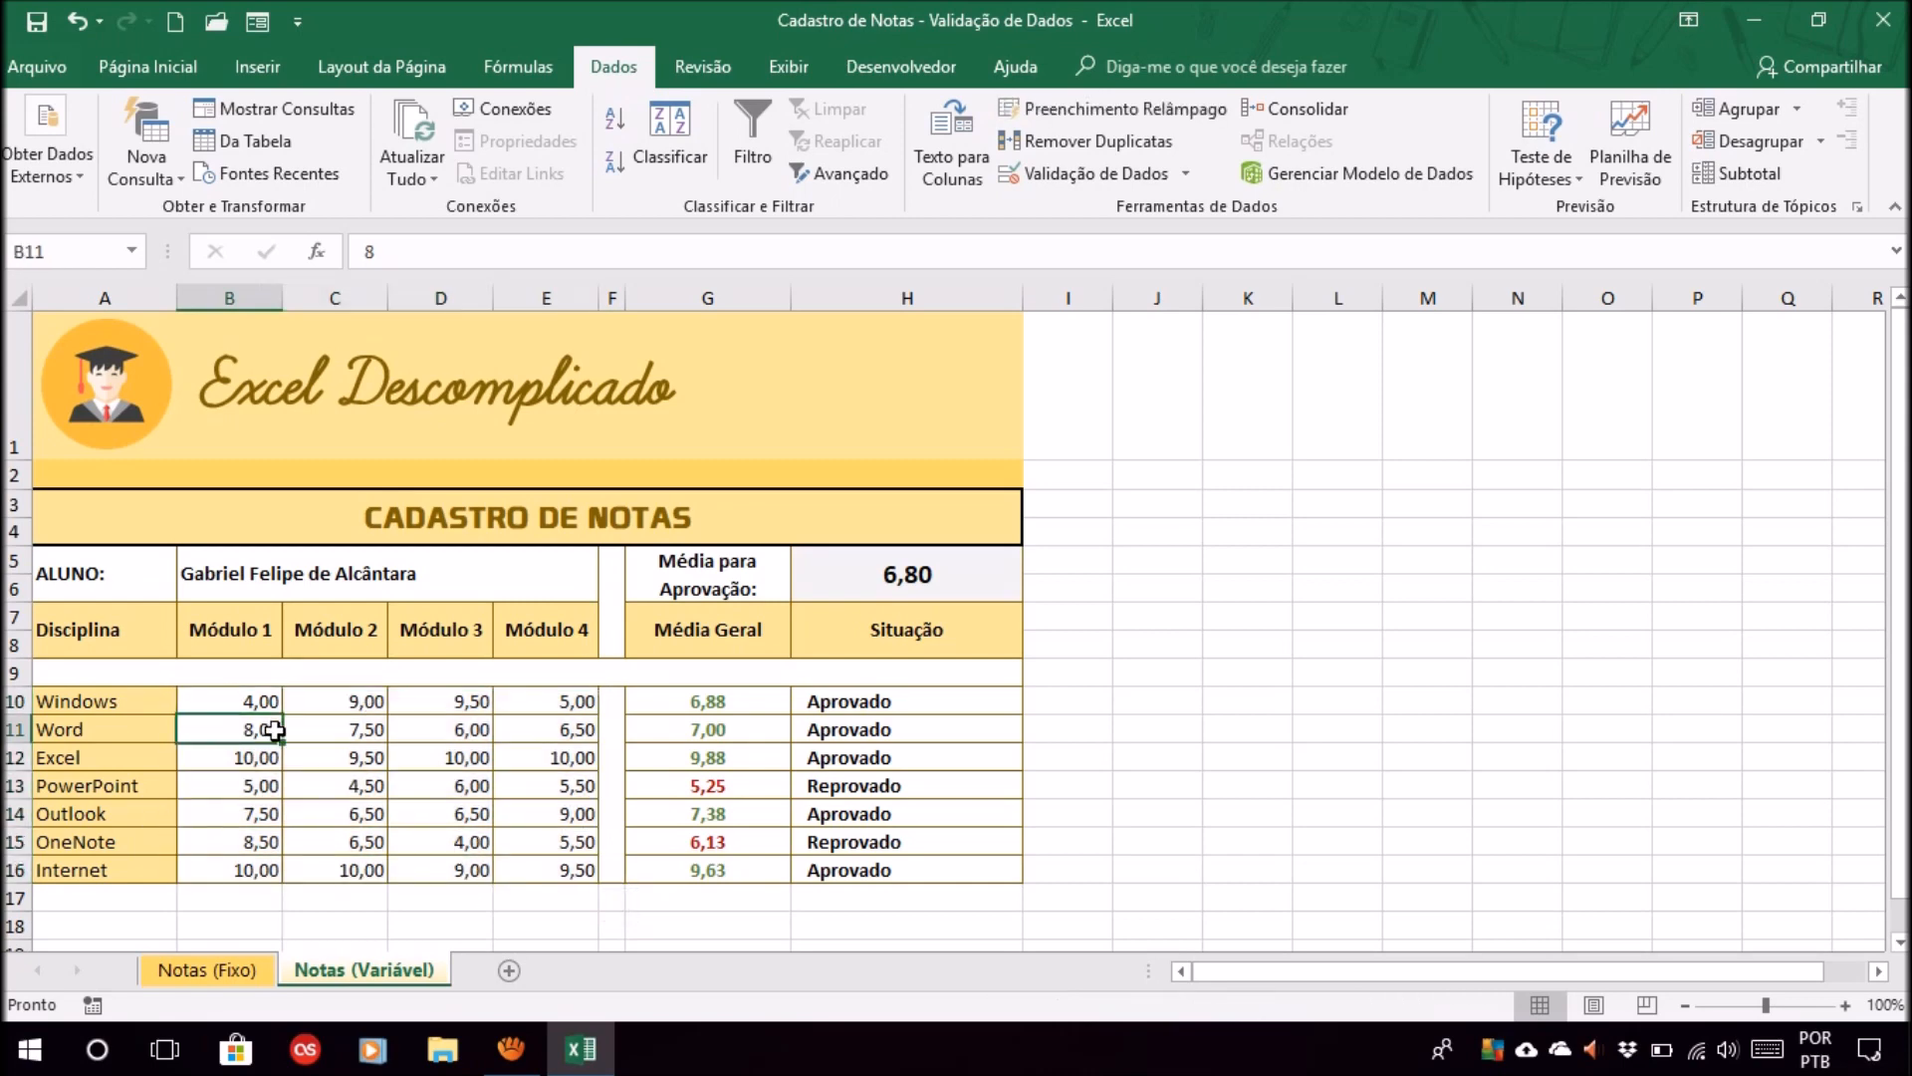
{"action": "left_click", "coordinate": [212, 694]}
{"action": "left_click_drag", "start_coordinate": [212, 695], "coordinate": [553, 872]}
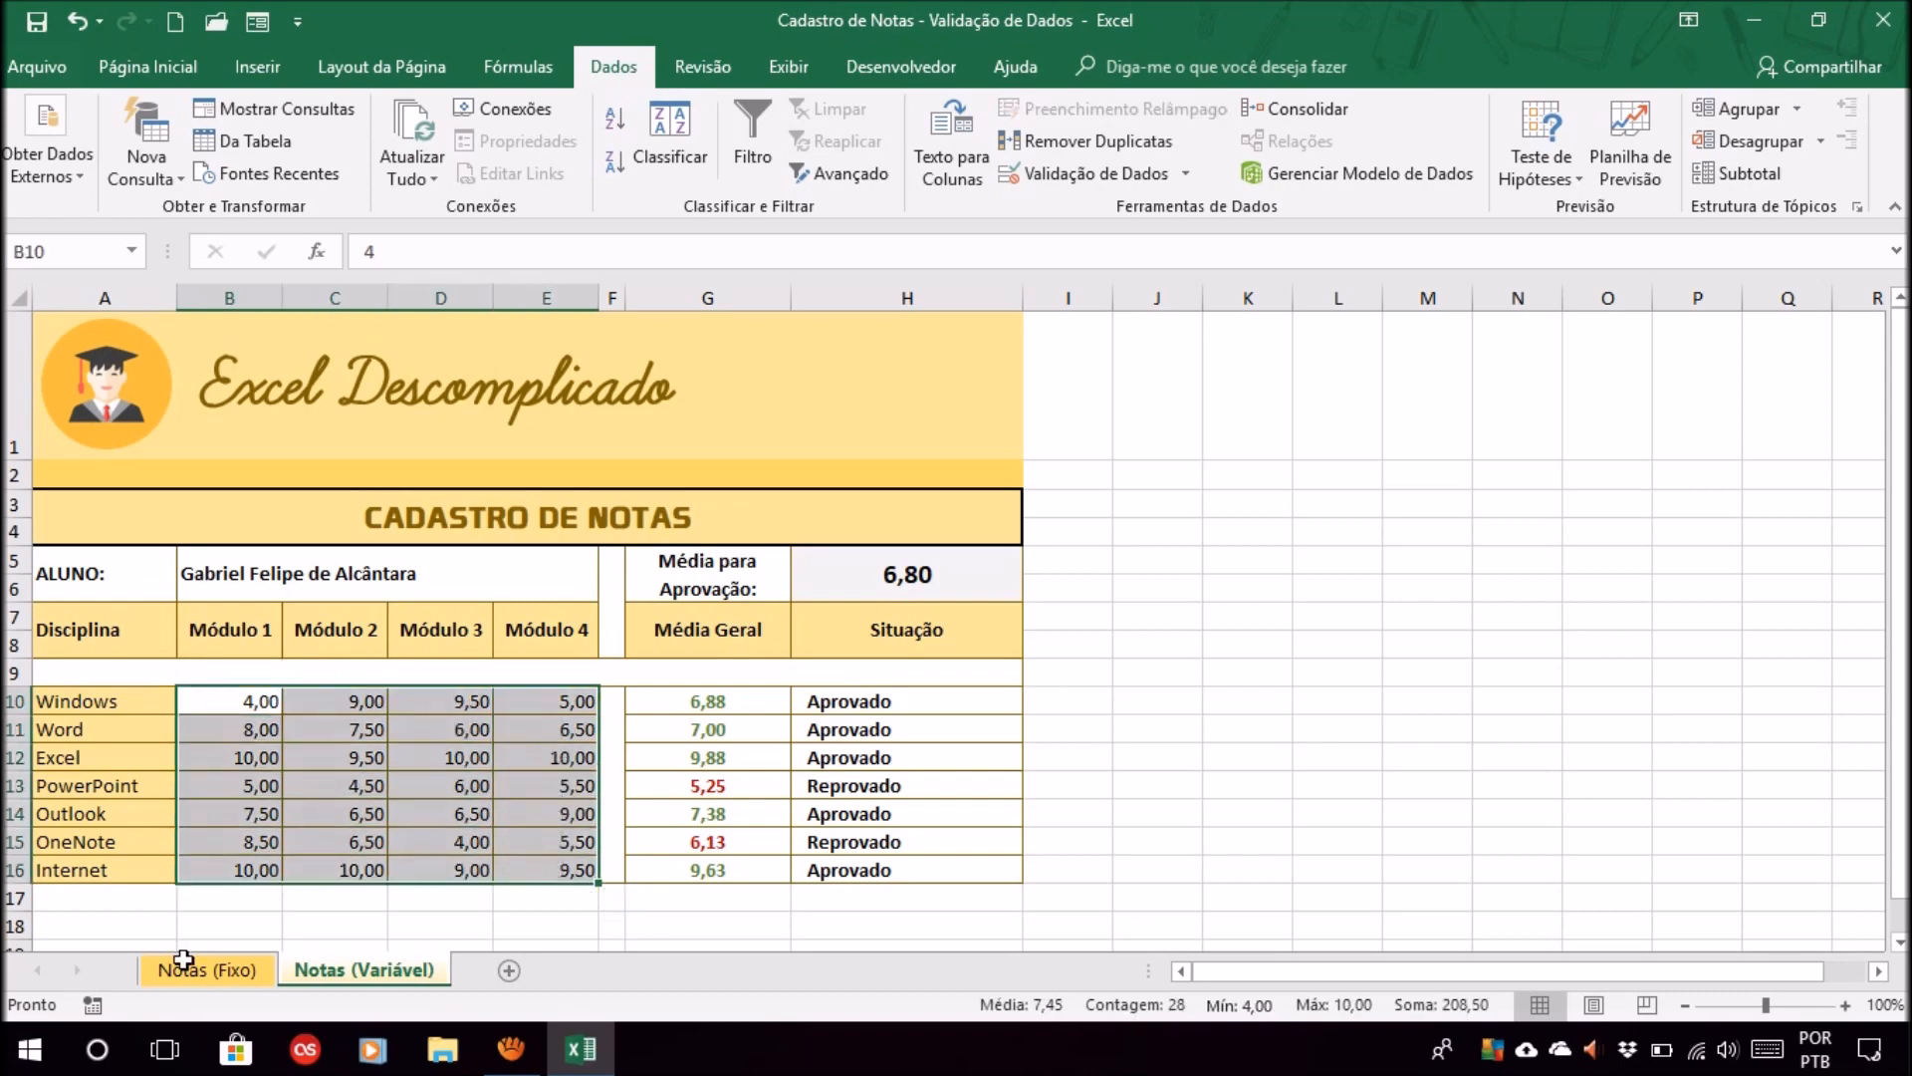
{"action": "left_click", "coordinate": [1091, 165]}
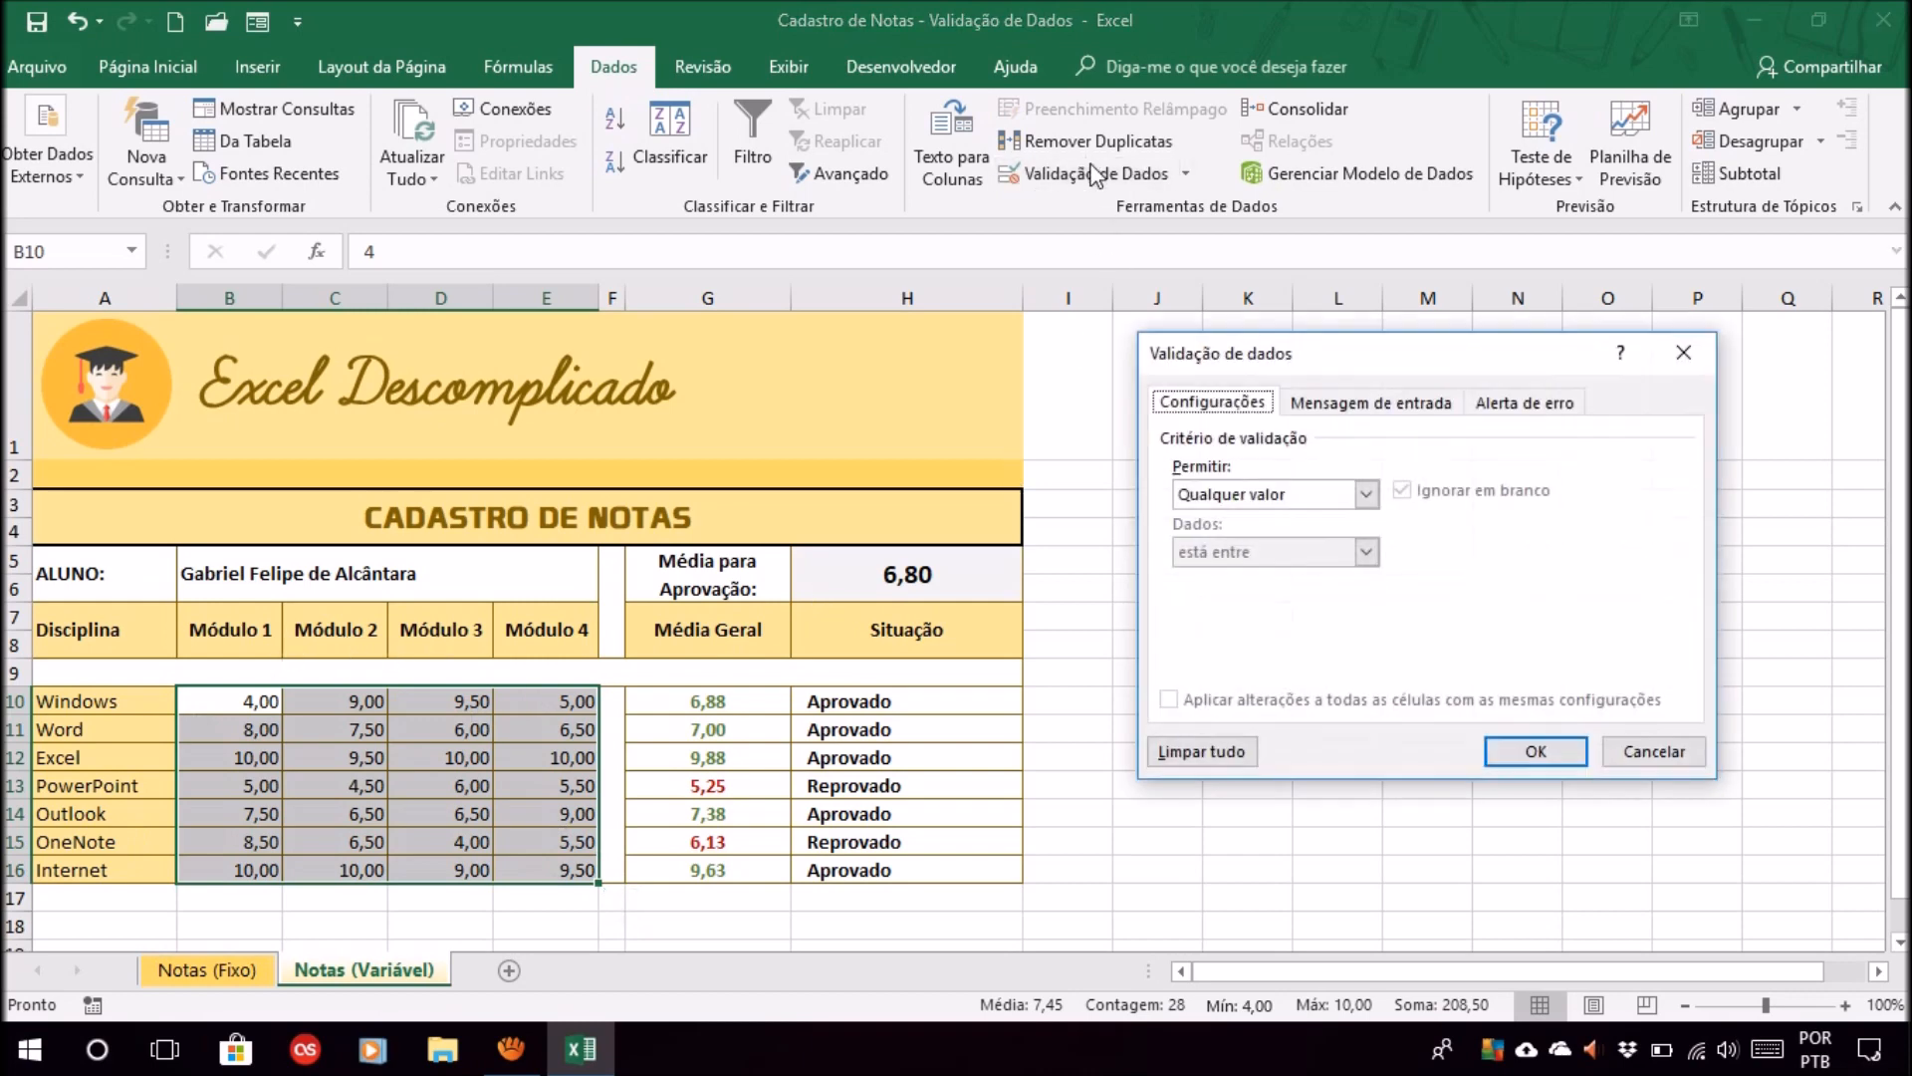
{"action": "left_click", "coordinate": [1345, 495]}
{"action": "left_click", "coordinate": [1344, 495]}
{"action": "left_click", "coordinate": [1344, 495]}
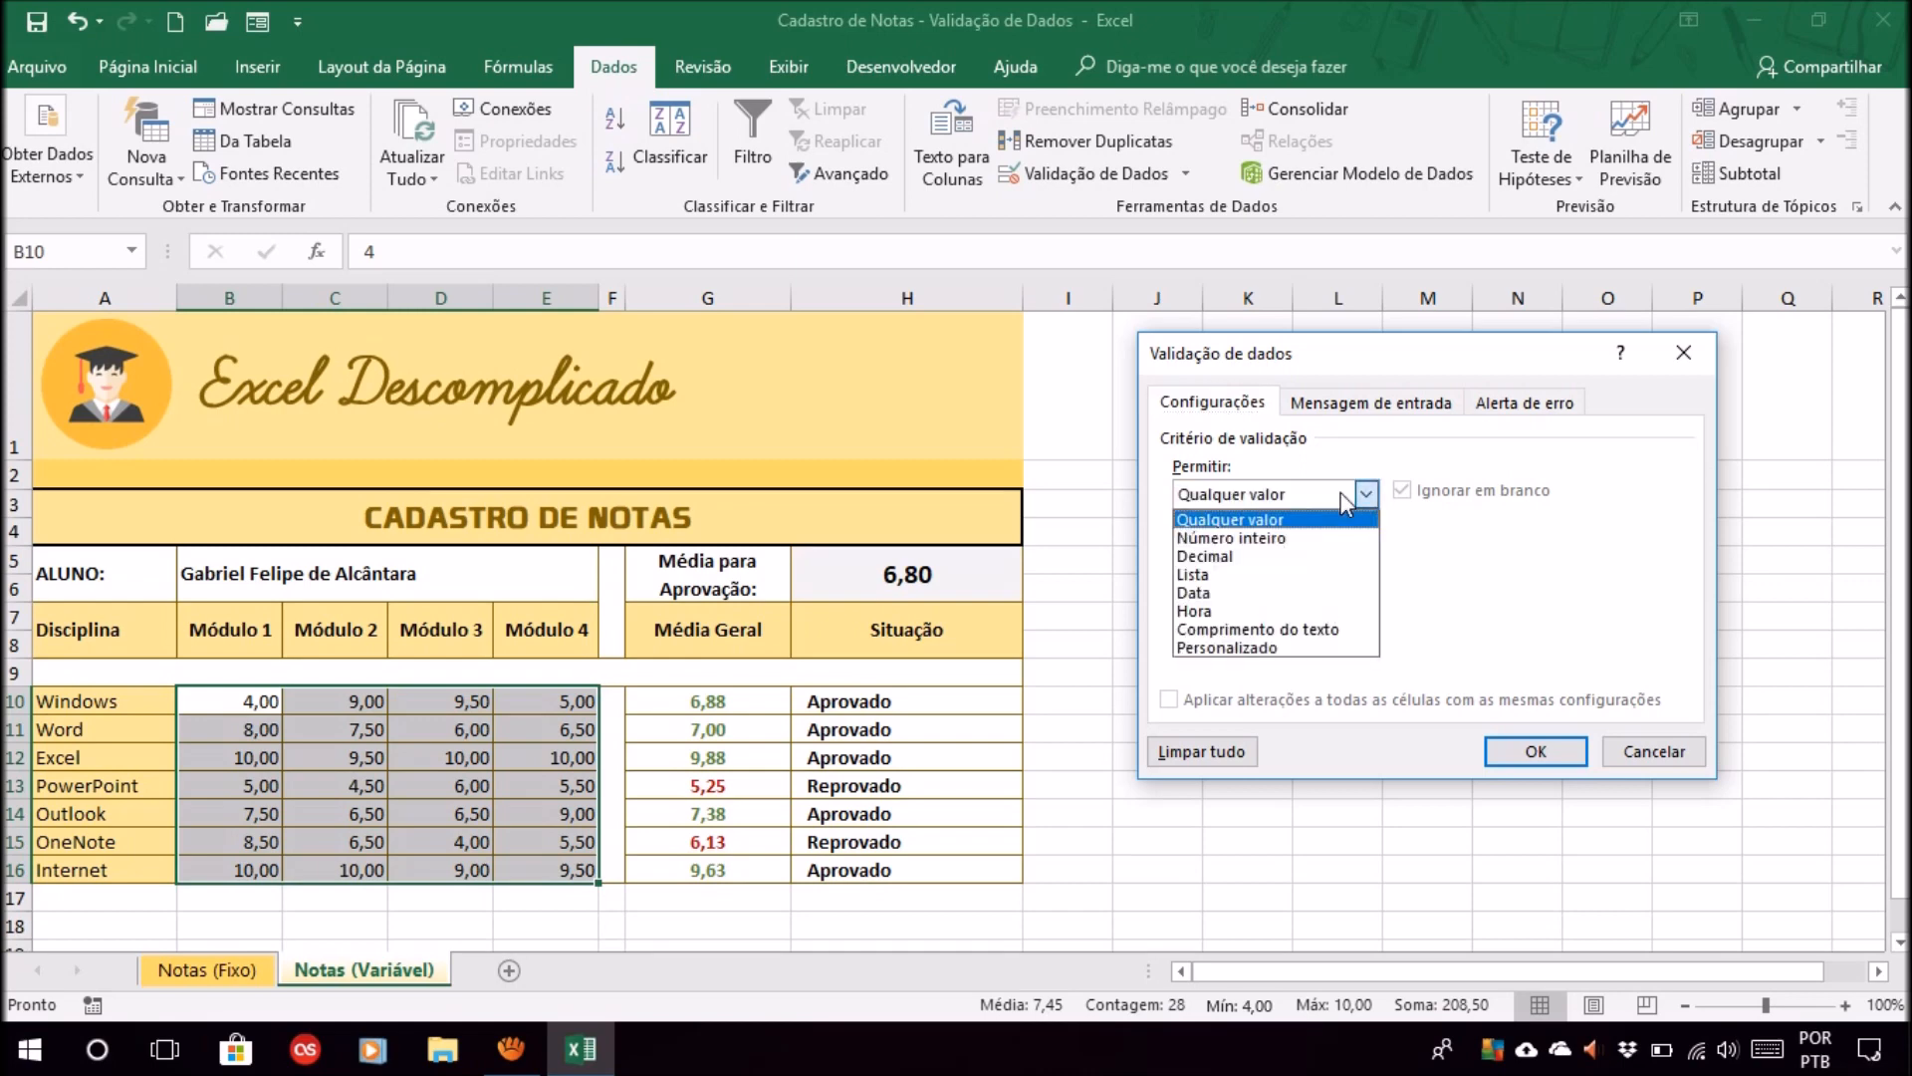
{"action": "left_click", "coordinate": [1219, 555]}
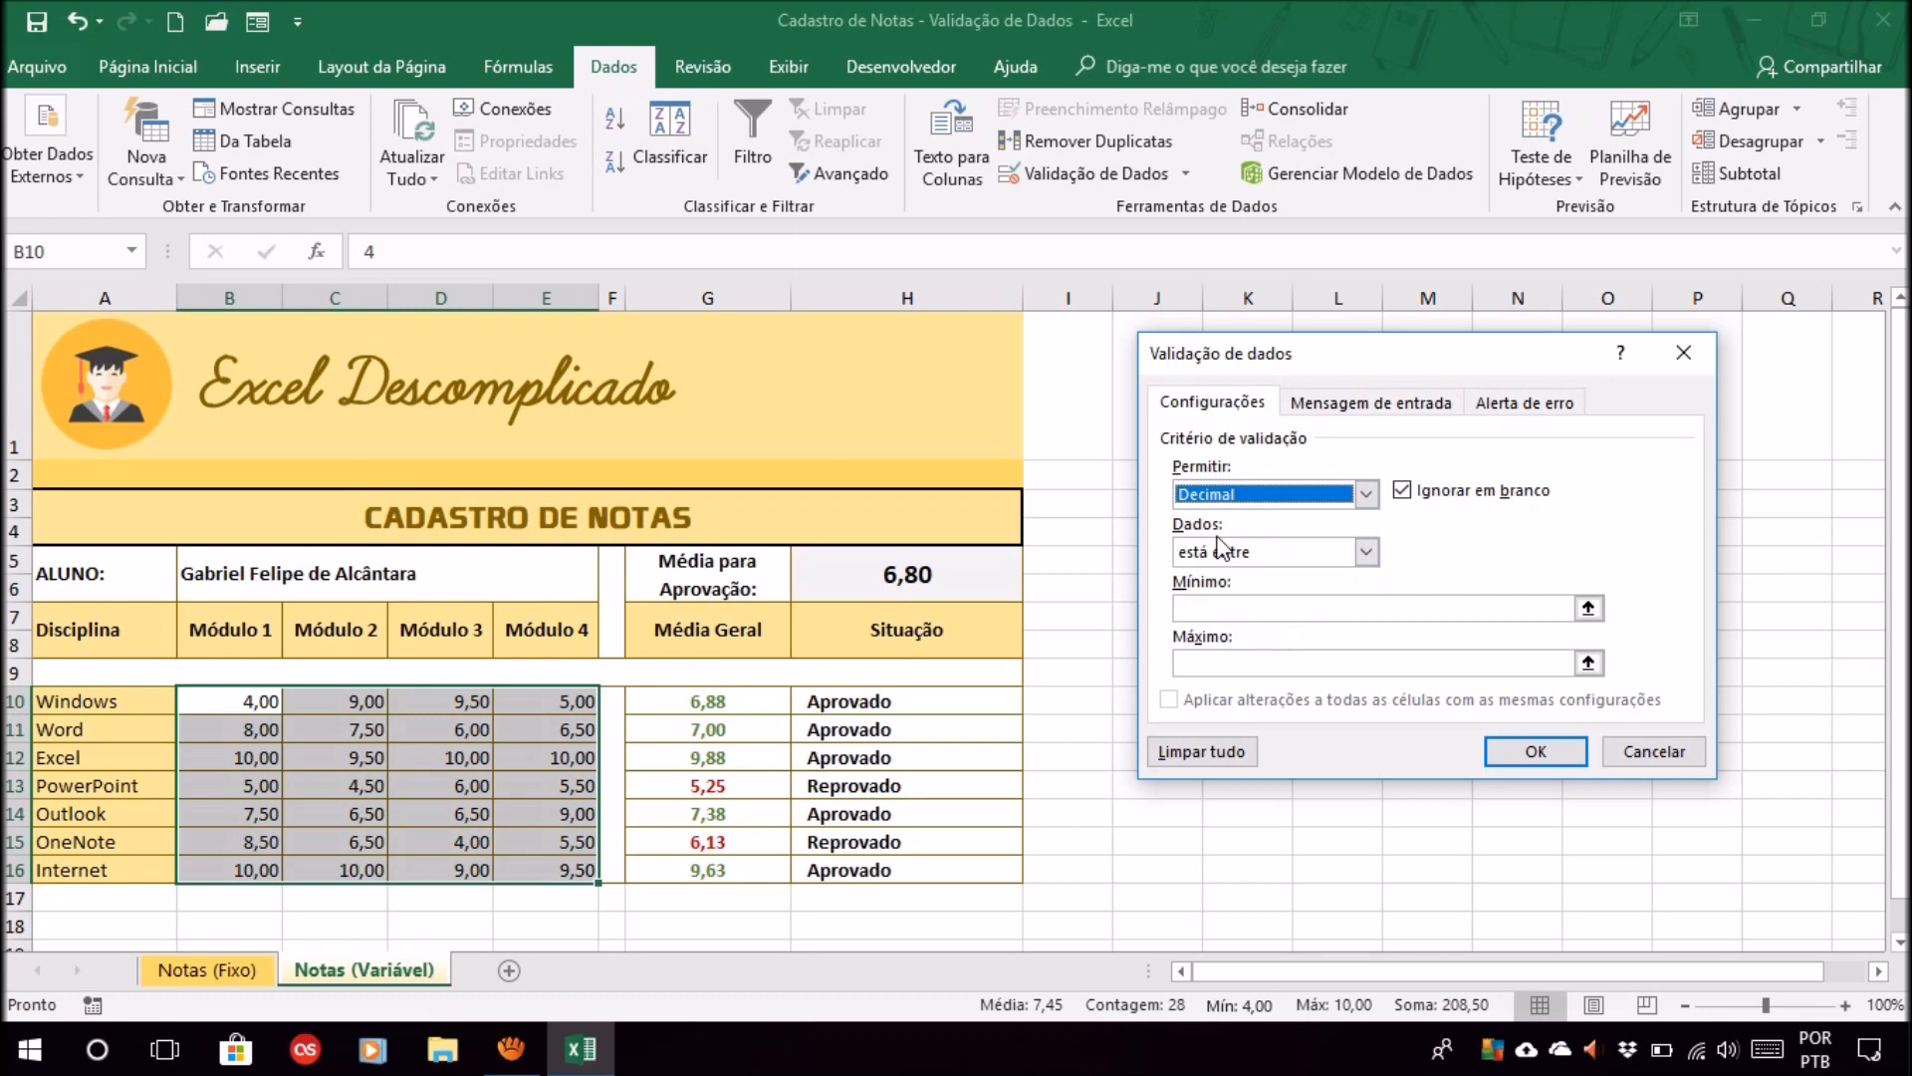
- Set the validation minimum to 0 and the maximum to 10, and apply the rule to the module grades
{"action": "left_click", "coordinate": [1217, 609]}
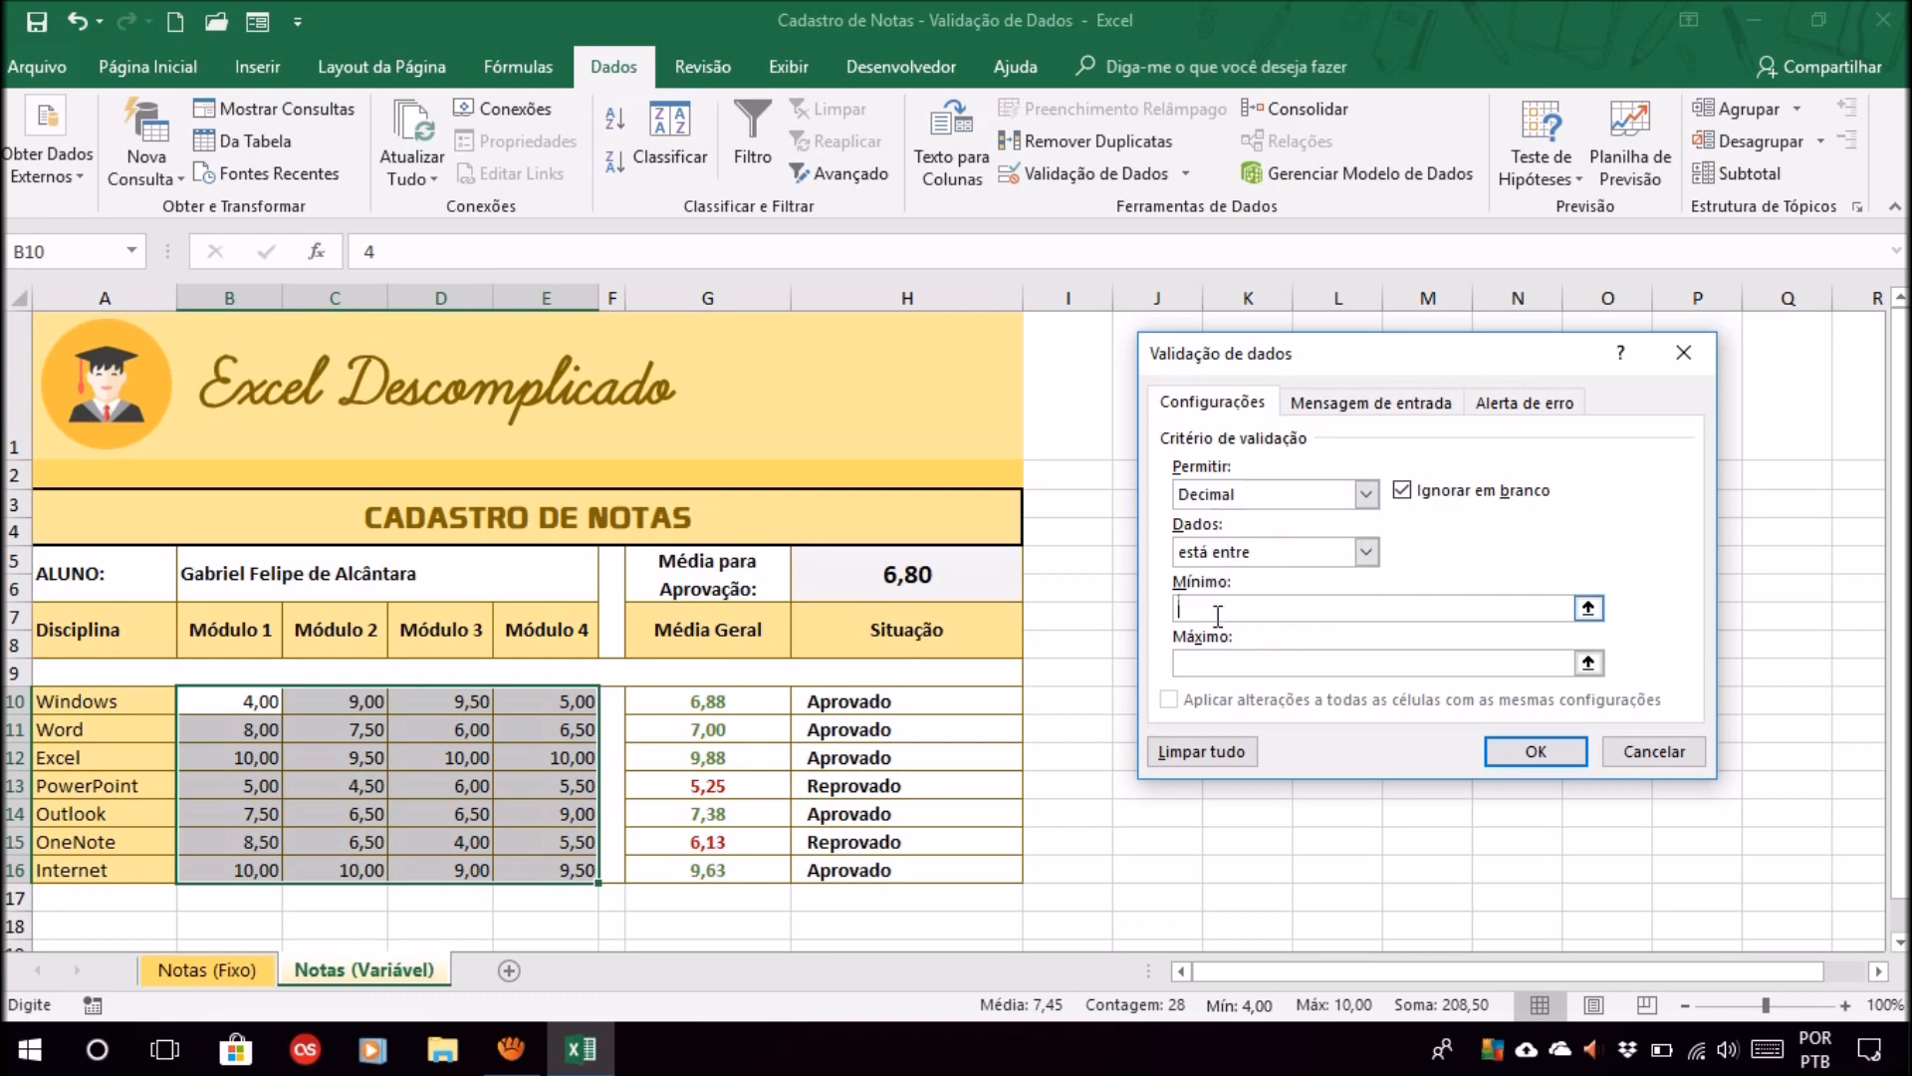
{"action": "type", "text": "0"}
{"action": "left_click", "coordinate": [1223, 665]}
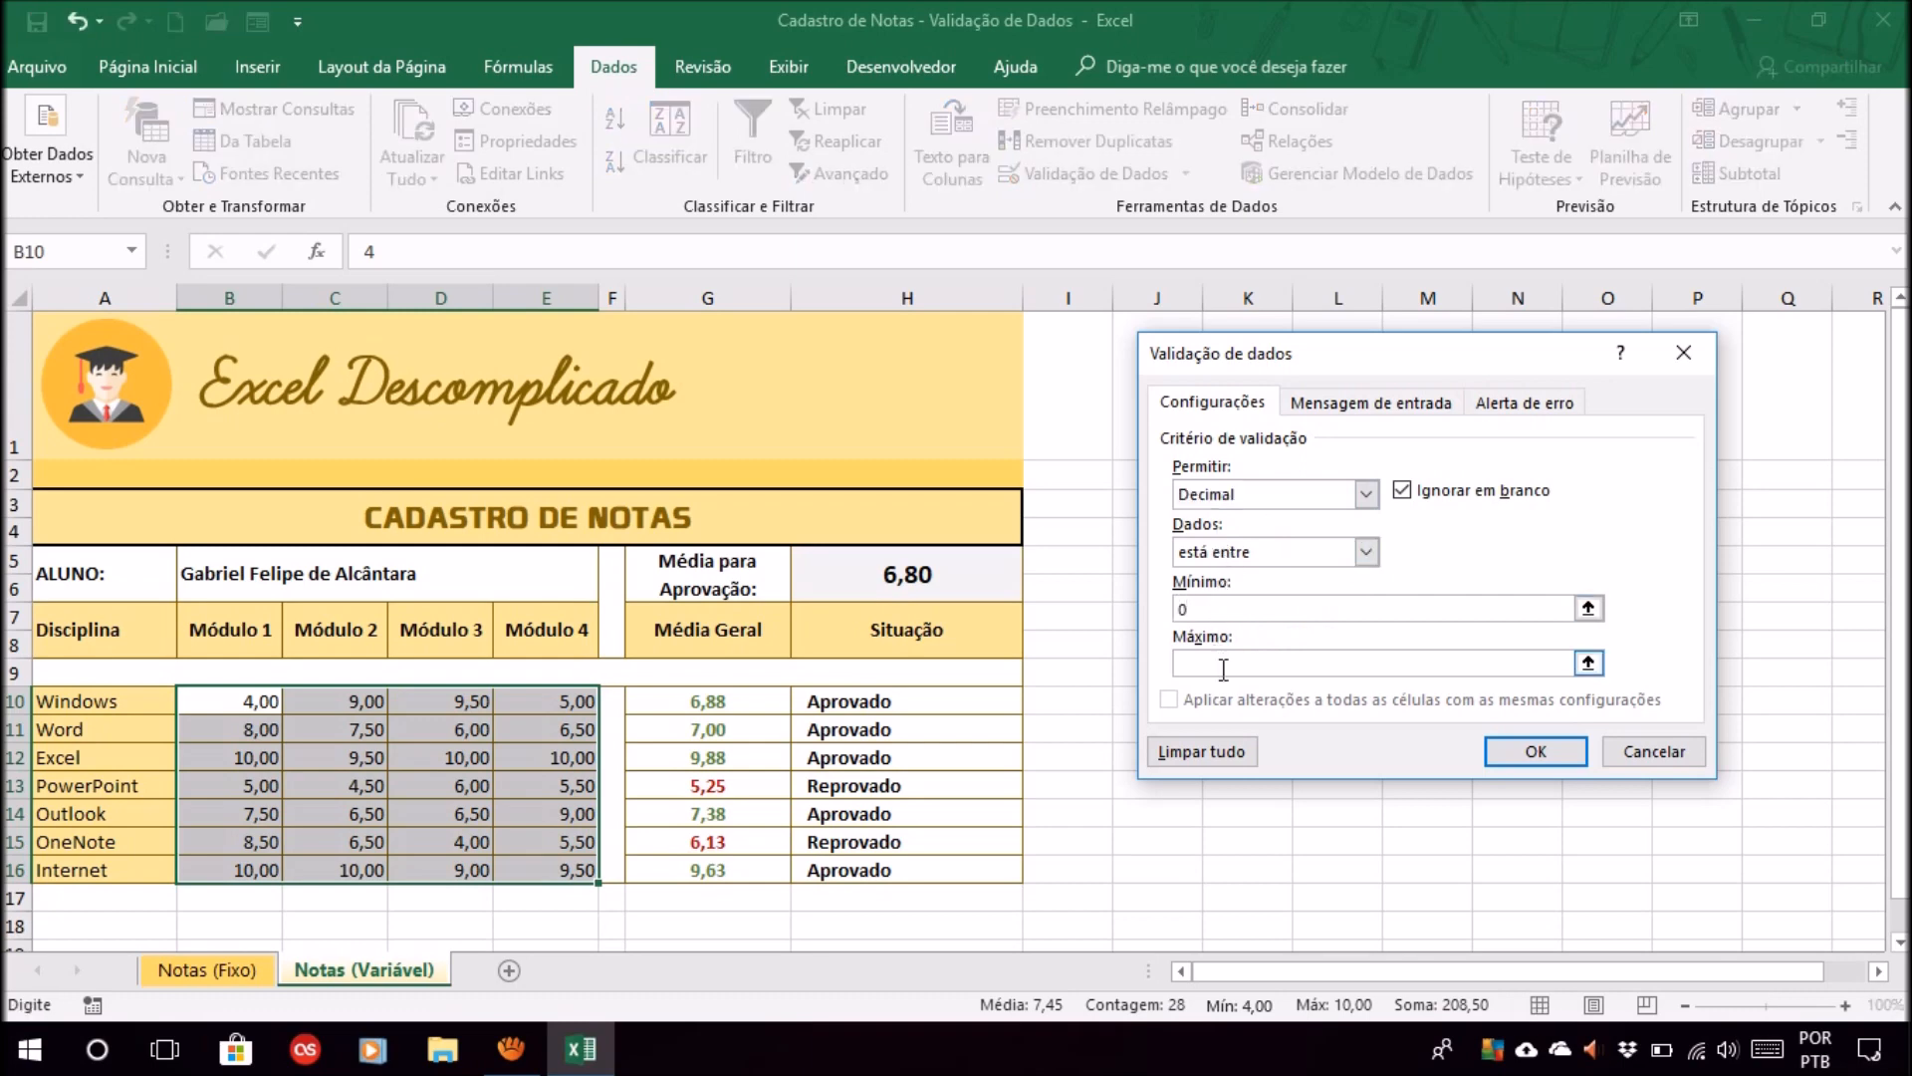
{"action": "type", "text": "10"}
{"action": "left_click", "coordinate": [1558, 763]}
{"action": "left_click", "coordinate": [1484, 779]}
- Try to enter 11 as the Windows Módulo 3 grade in D10 to test a value above the maximum, and cancel it
{"action": "left_click", "coordinate": [436, 703]}
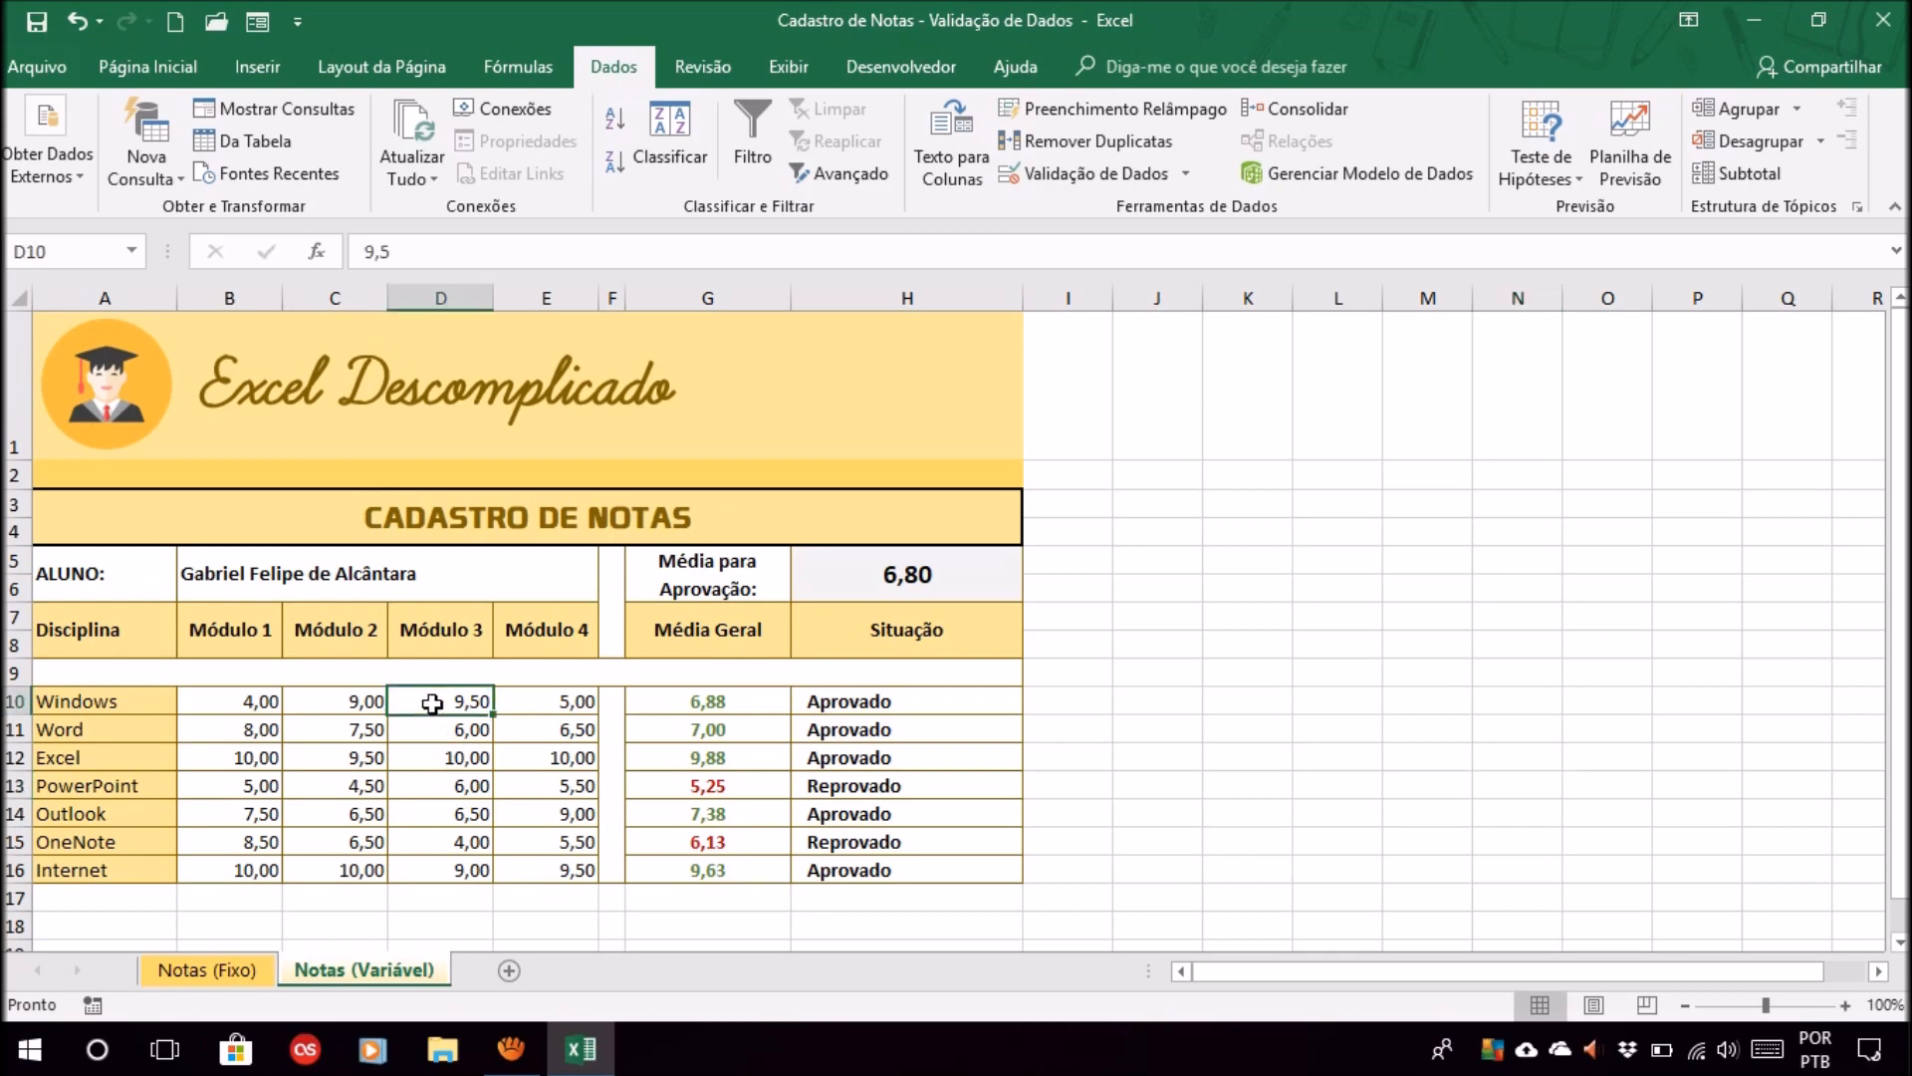
{"action": "type", "text": "11"}
{"action": "key", "text": "Return"}
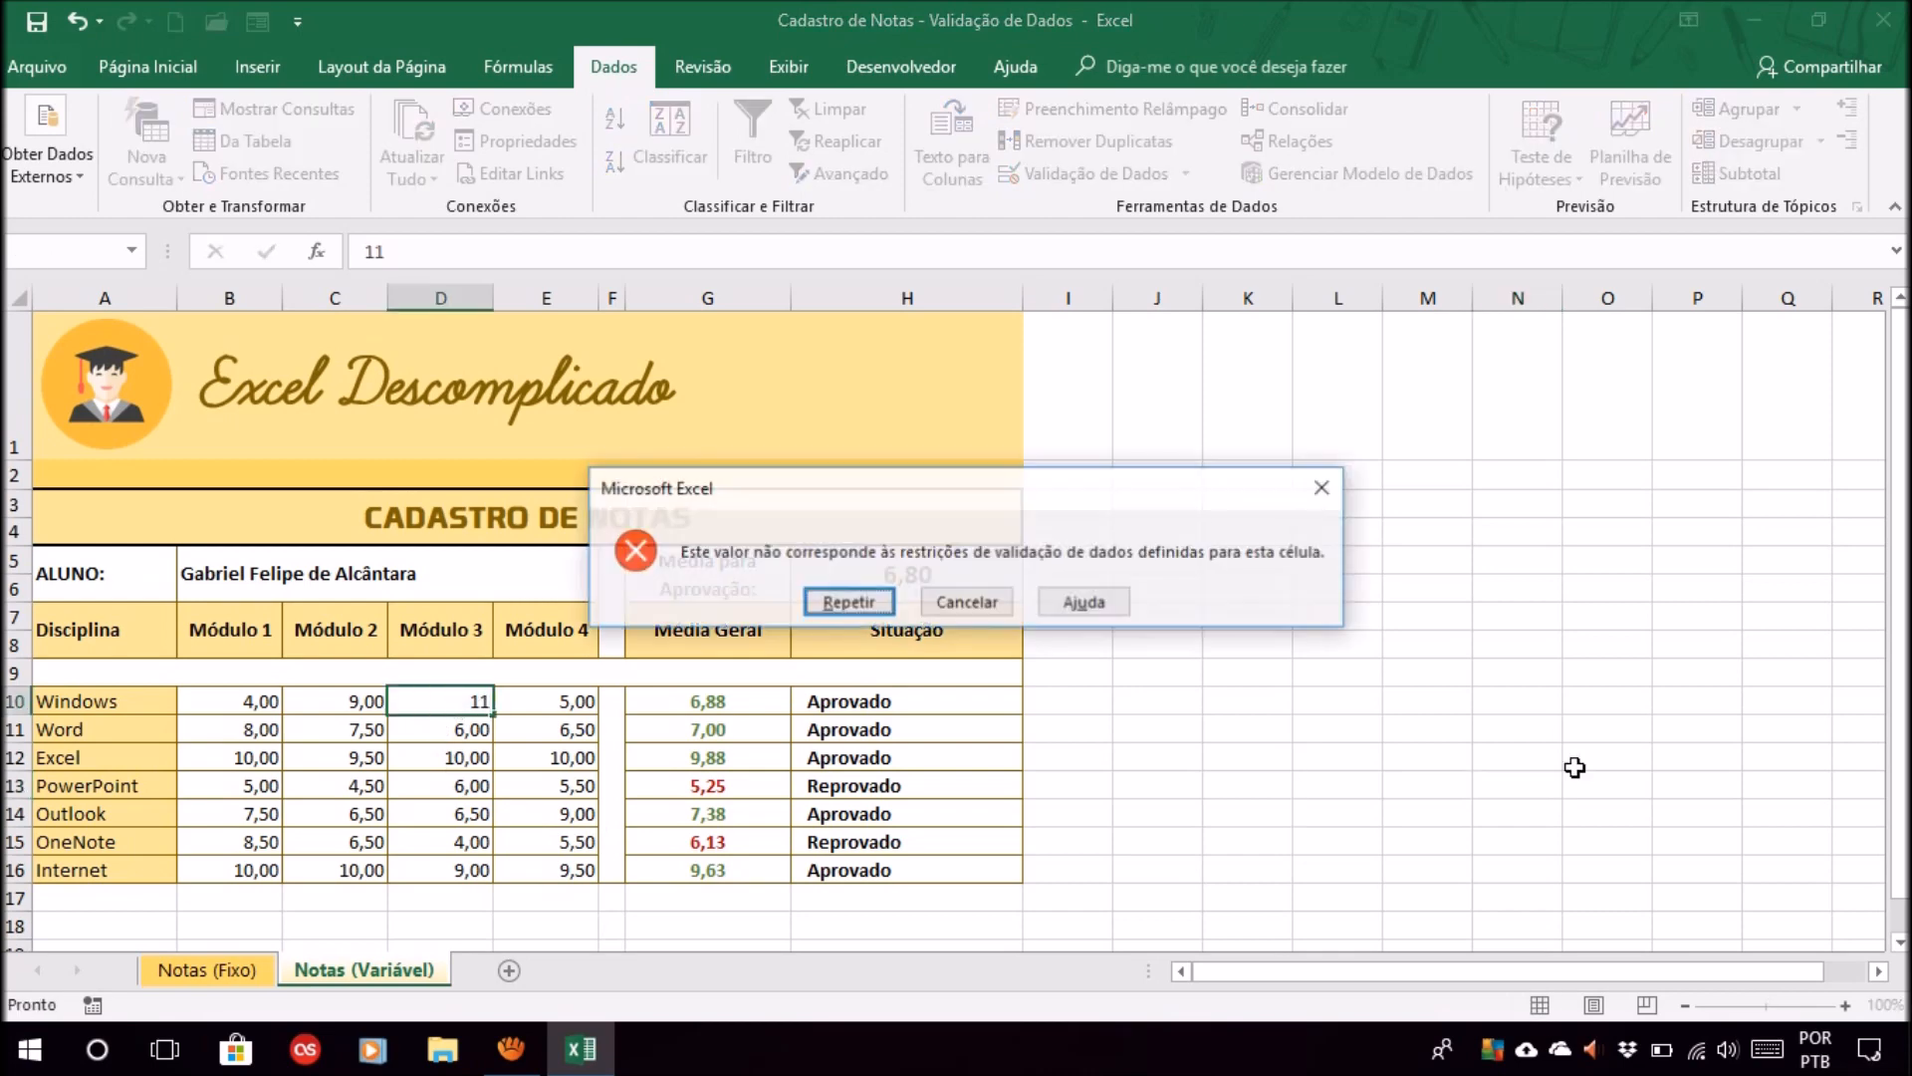
{"action": "left_click", "coordinate": [967, 604]}
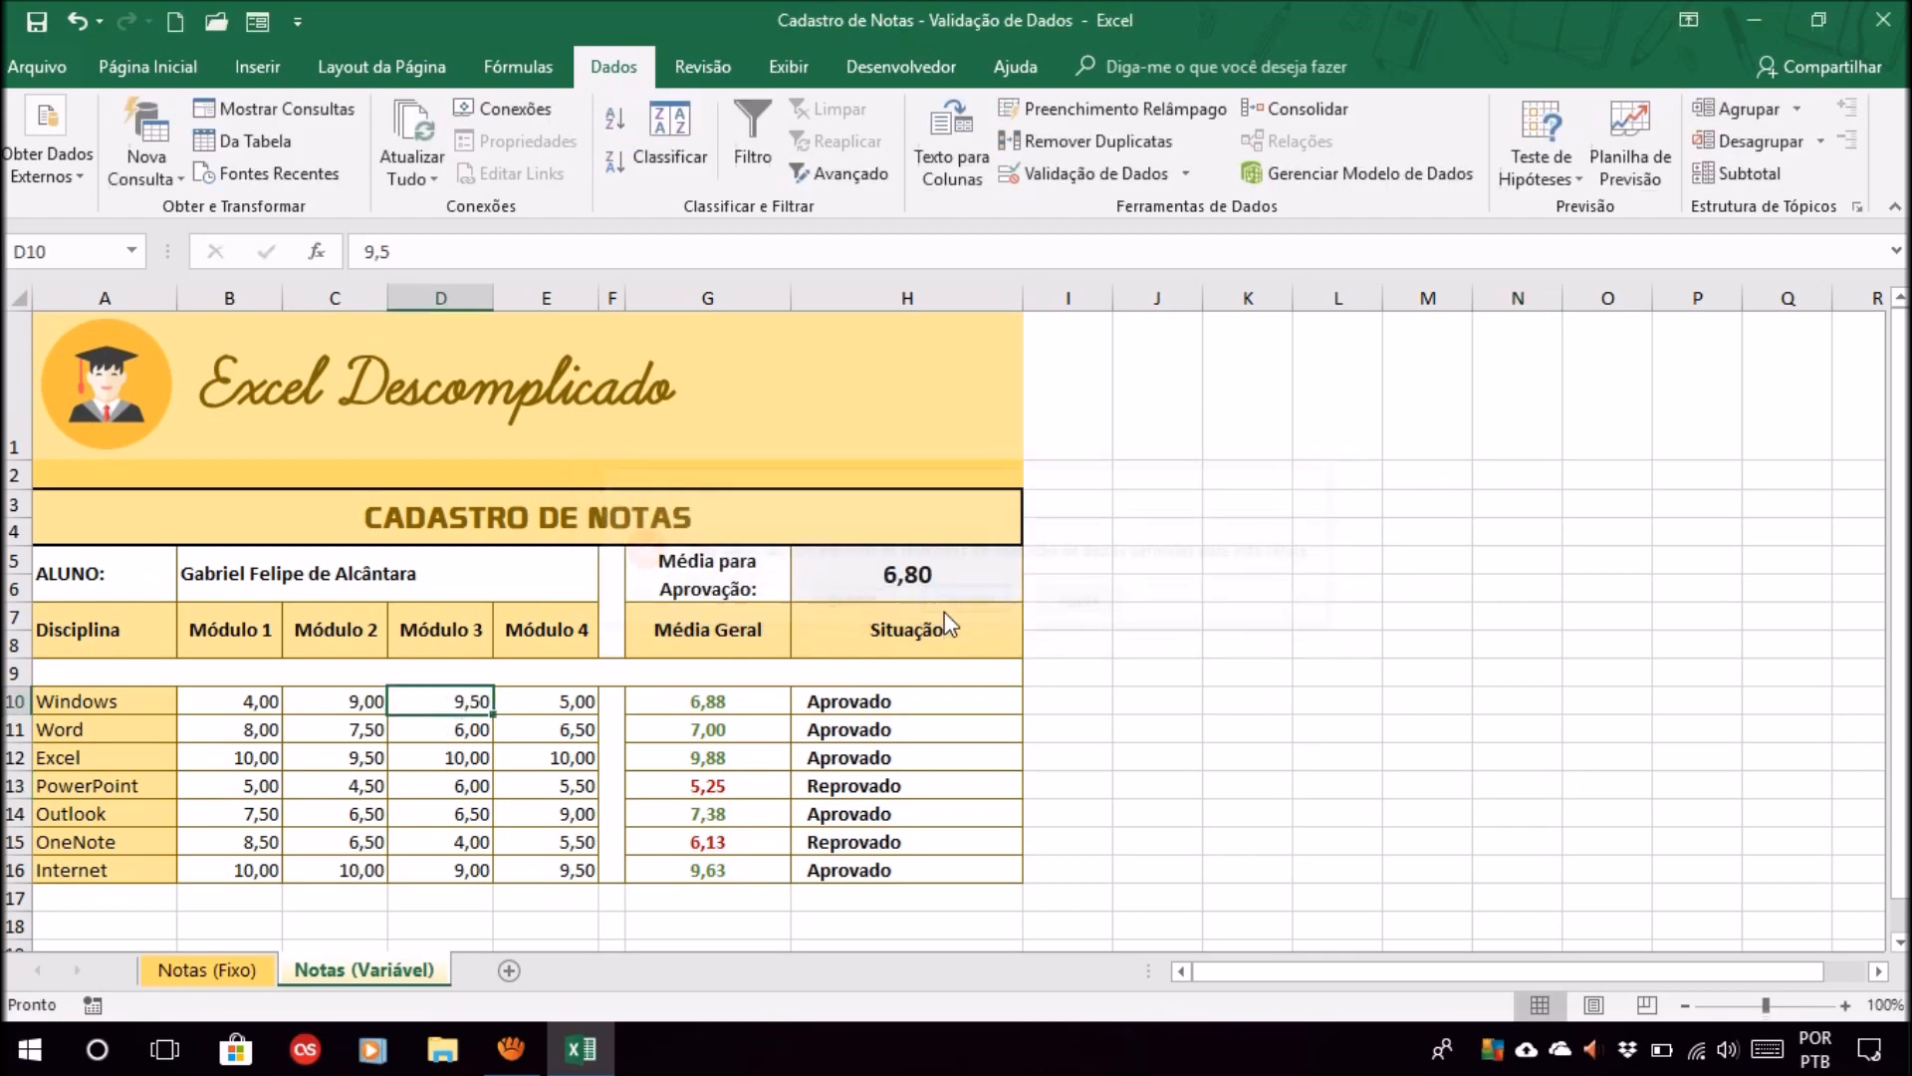
- Try to enter -4 as the Word Módulo 1 grade in B11 to test a value below the minimum, and cancel it
{"action": "left_click", "coordinate": [212, 729]}
{"action": "type", "text": "-4"}
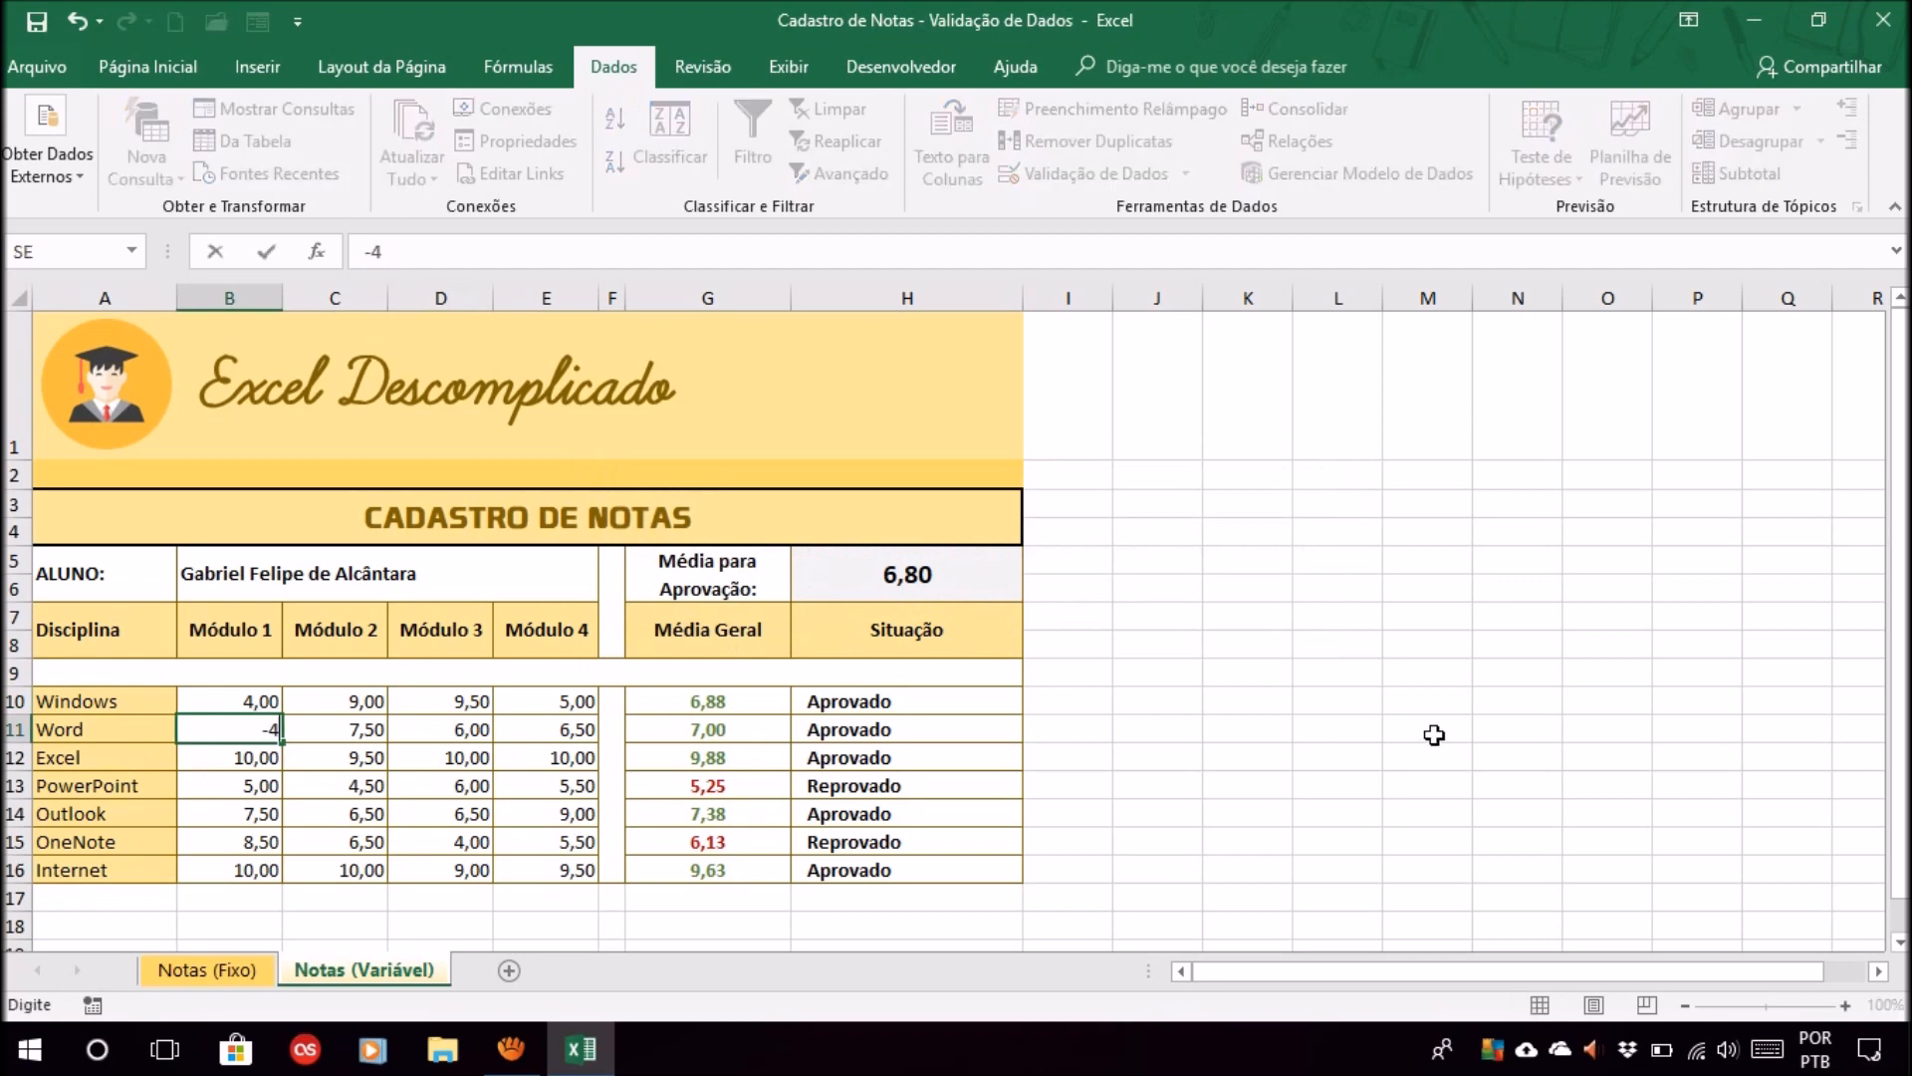
{"action": "key", "text": "Return"}
{"action": "left_click", "coordinate": [962, 604]}
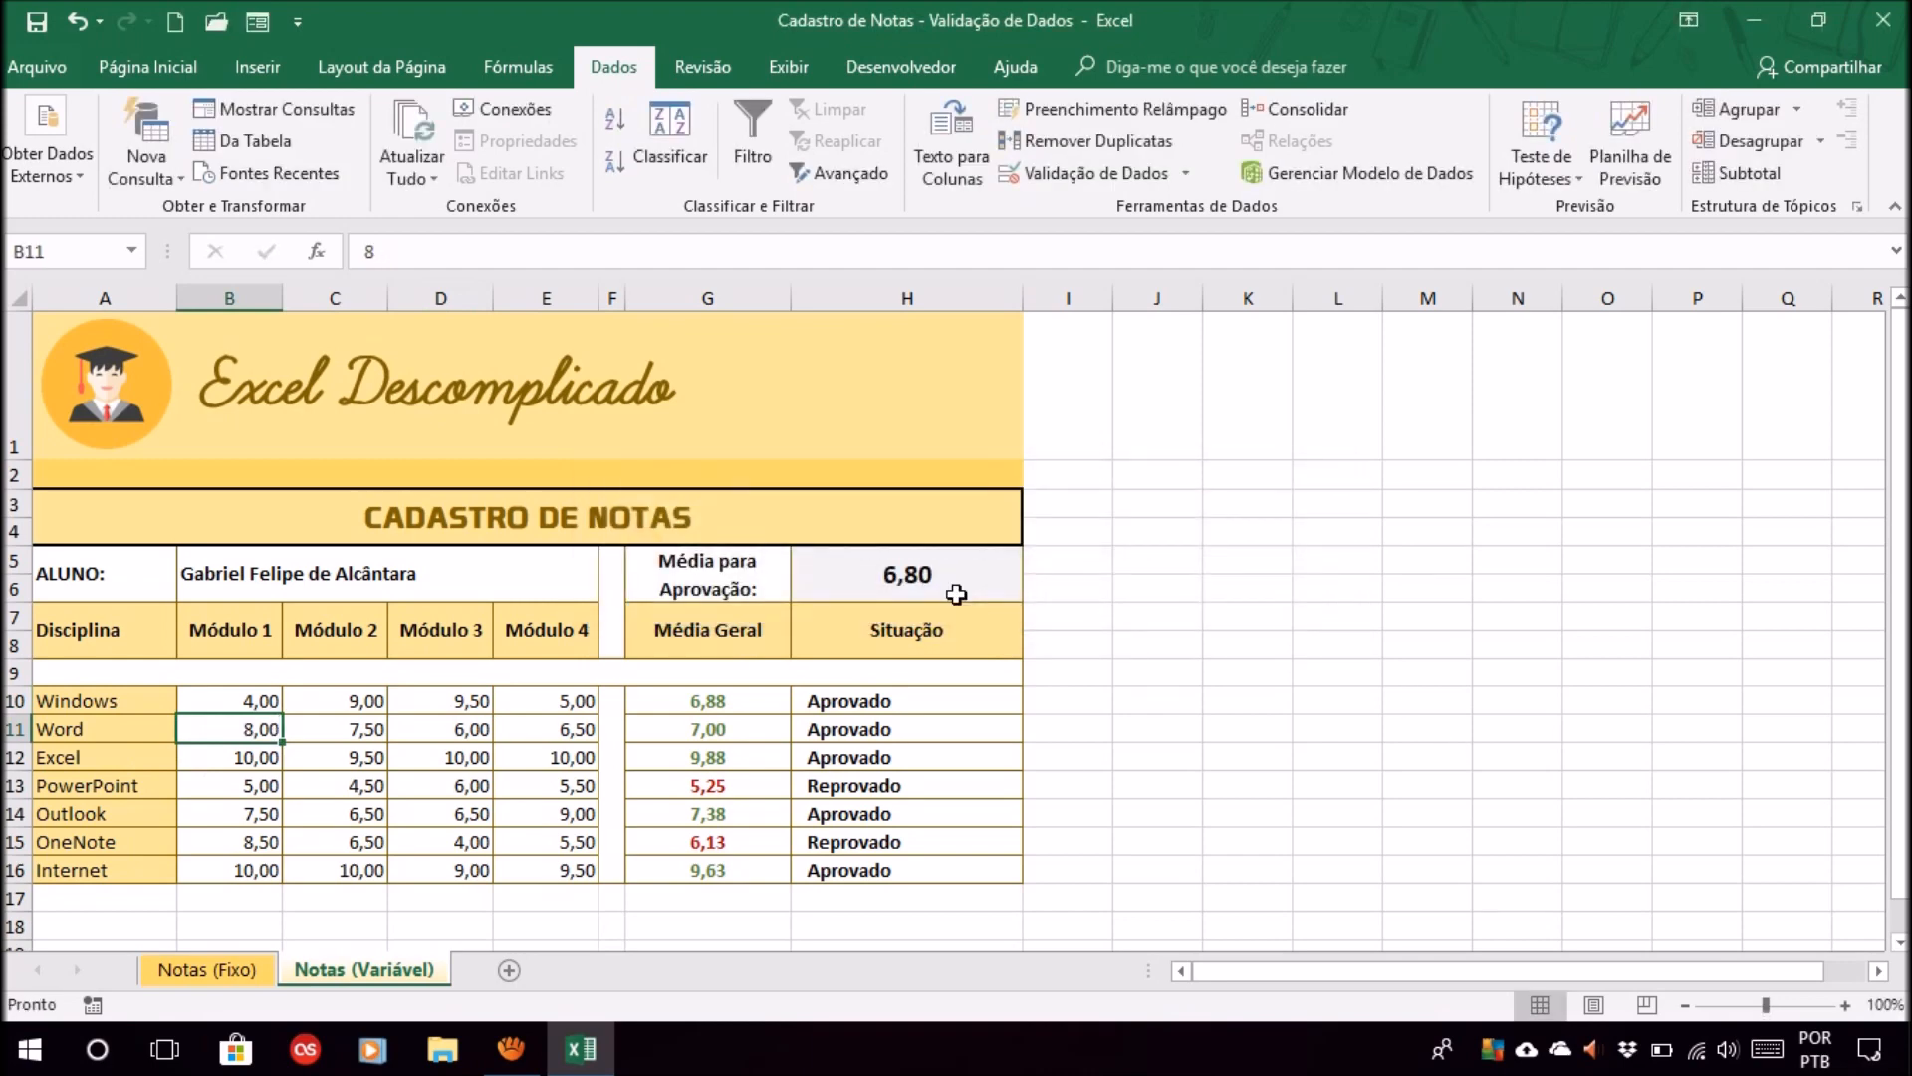
{"action": "left_click", "coordinate": [336, 759]}
{"action": "left_click", "coordinate": [215, 703]}
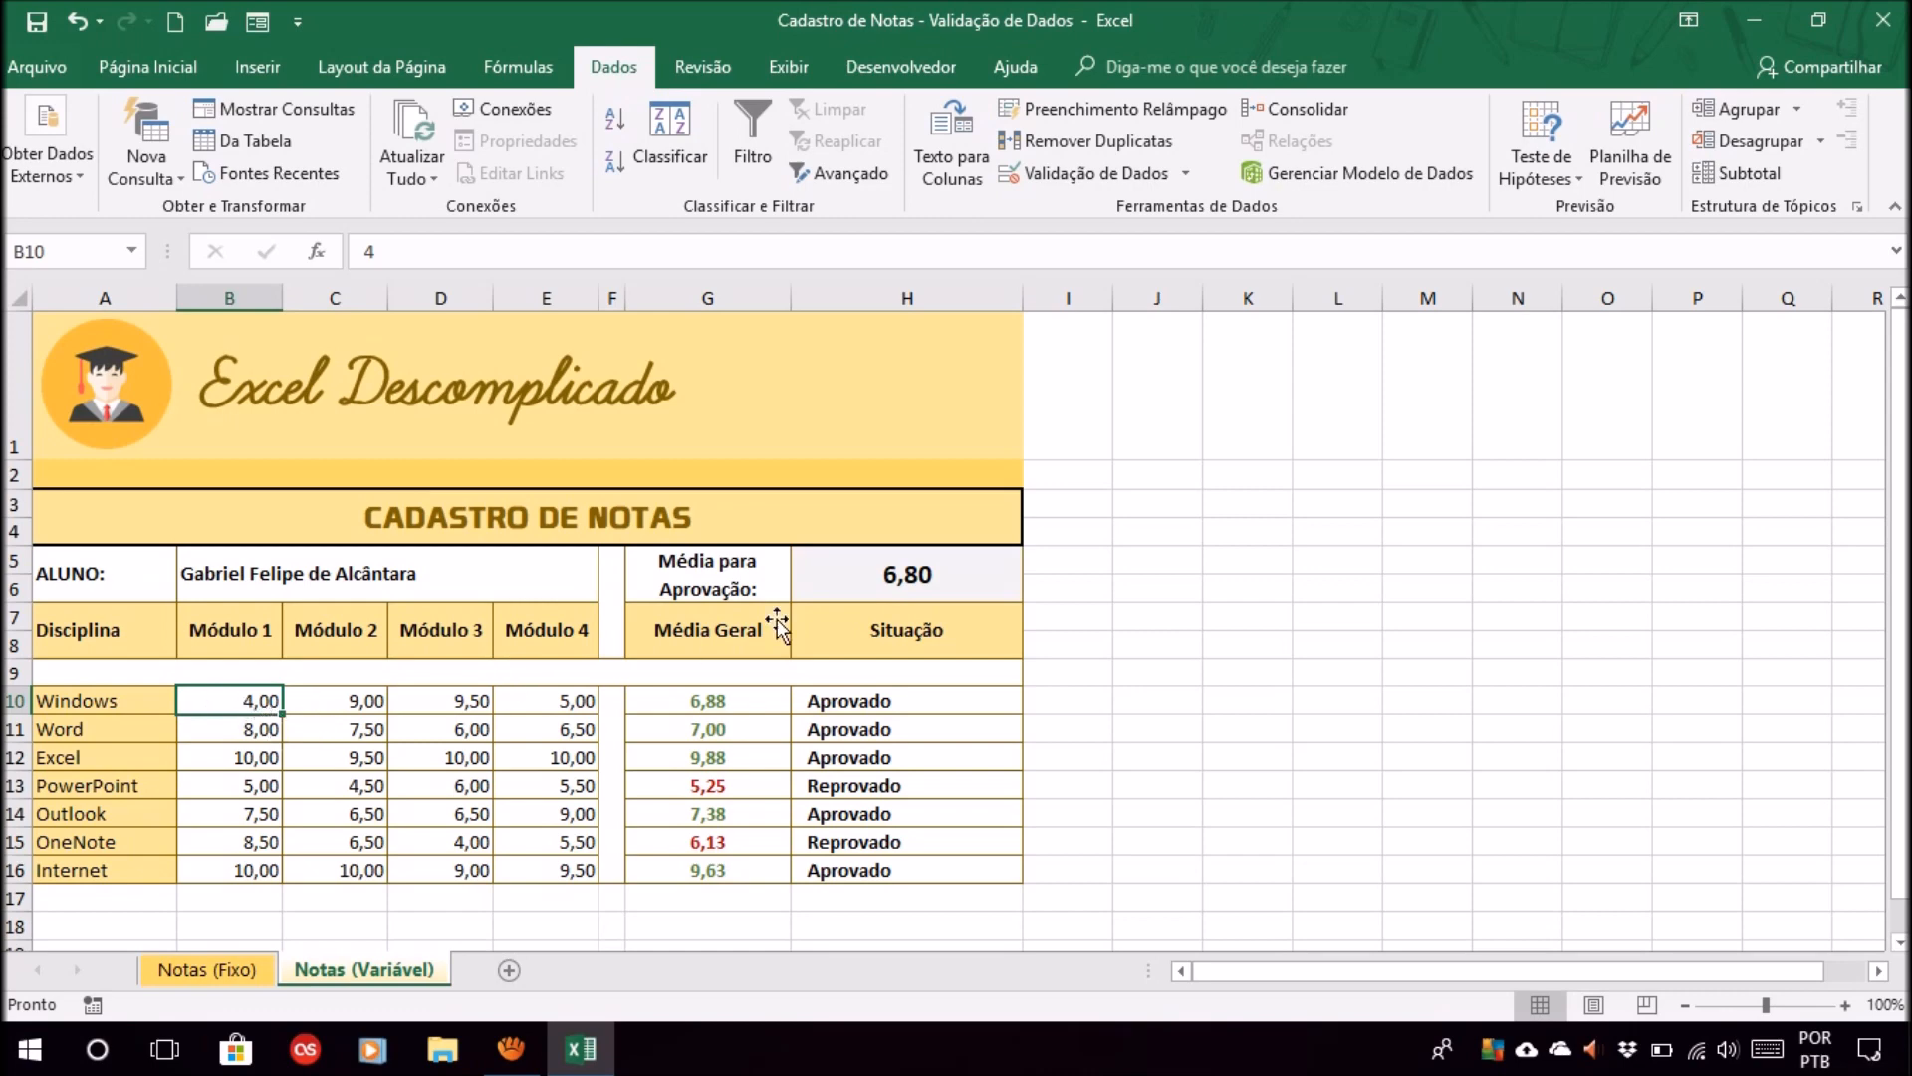
{"action": "left_click", "coordinate": [914, 576]}
{"action": "left_click", "coordinate": [1175, 612]}
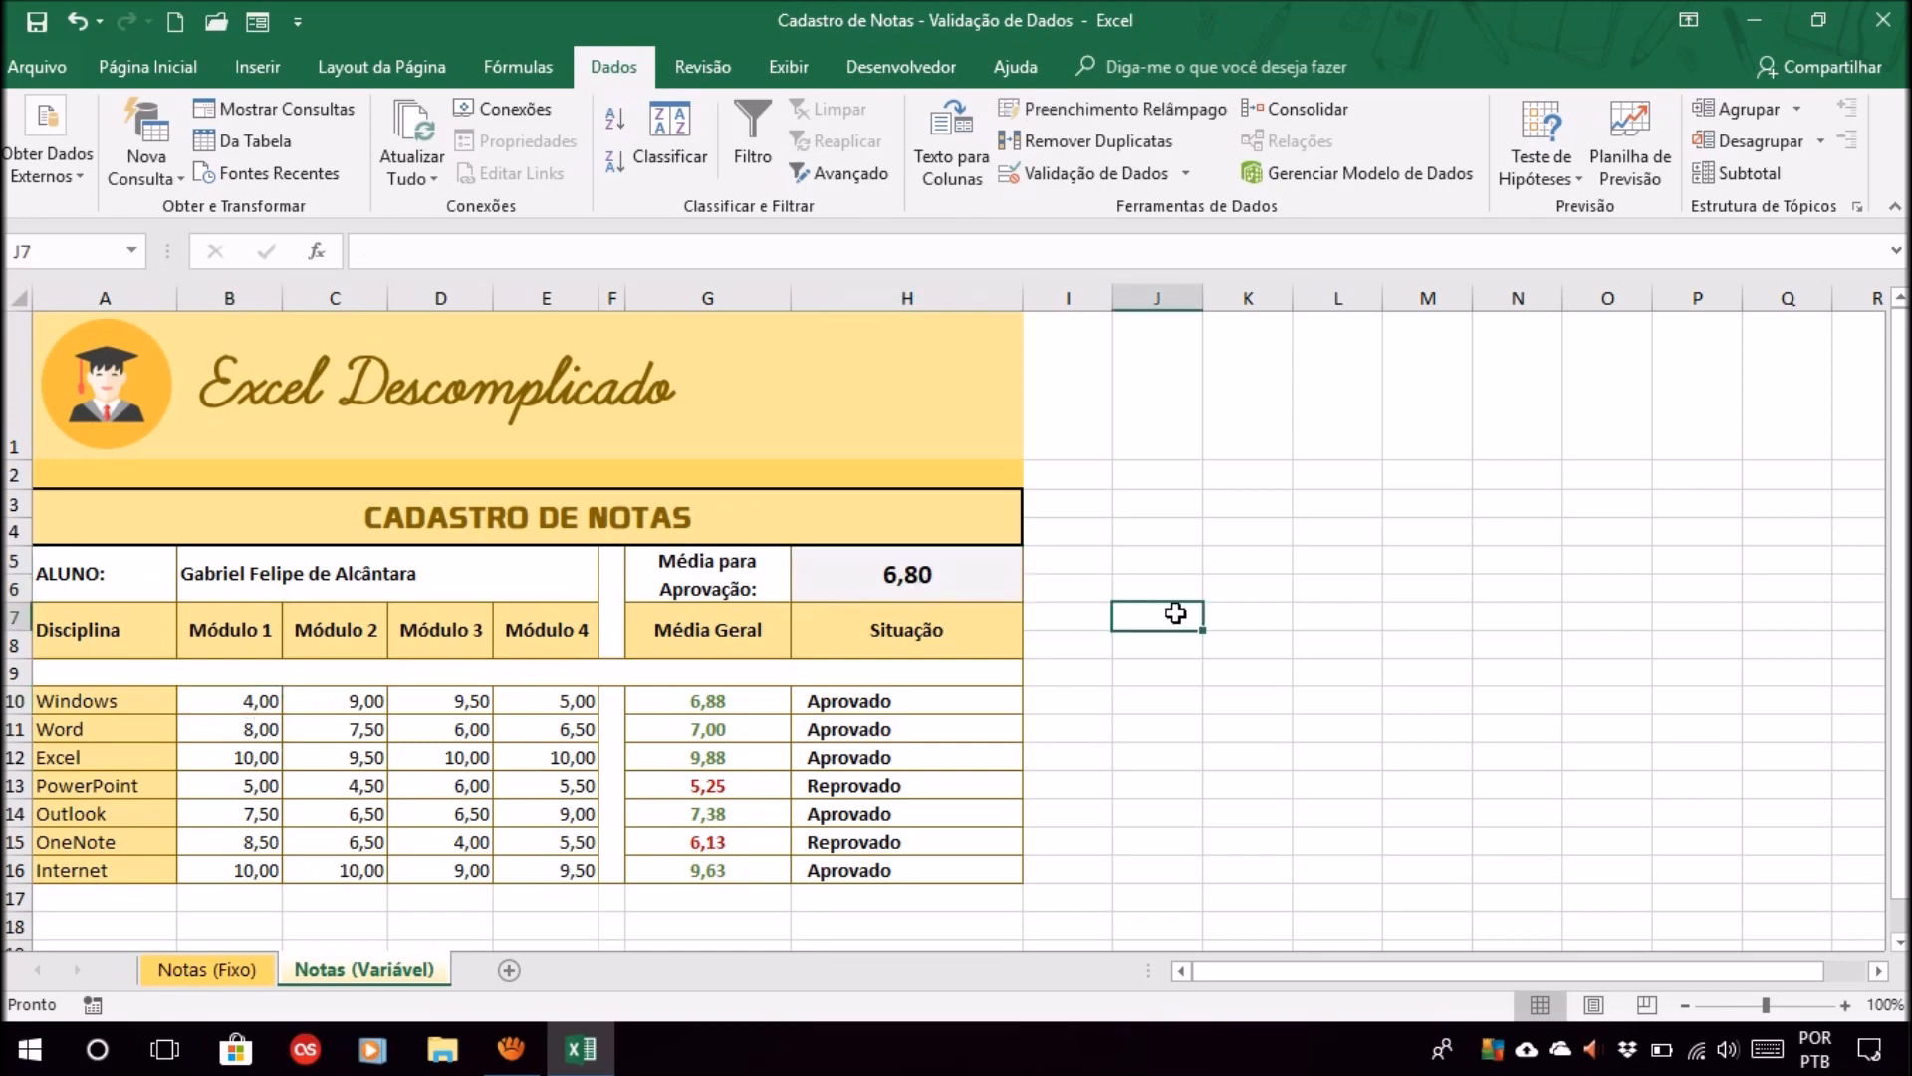
- Try to enter the text "sfds" as the Word Módulo 2 grade in C11 to test a non-numeric entry, and cancel it
{"action": "left_click", "coordinate": [333, 728]}
{"action": "type", "text": "sfds"}
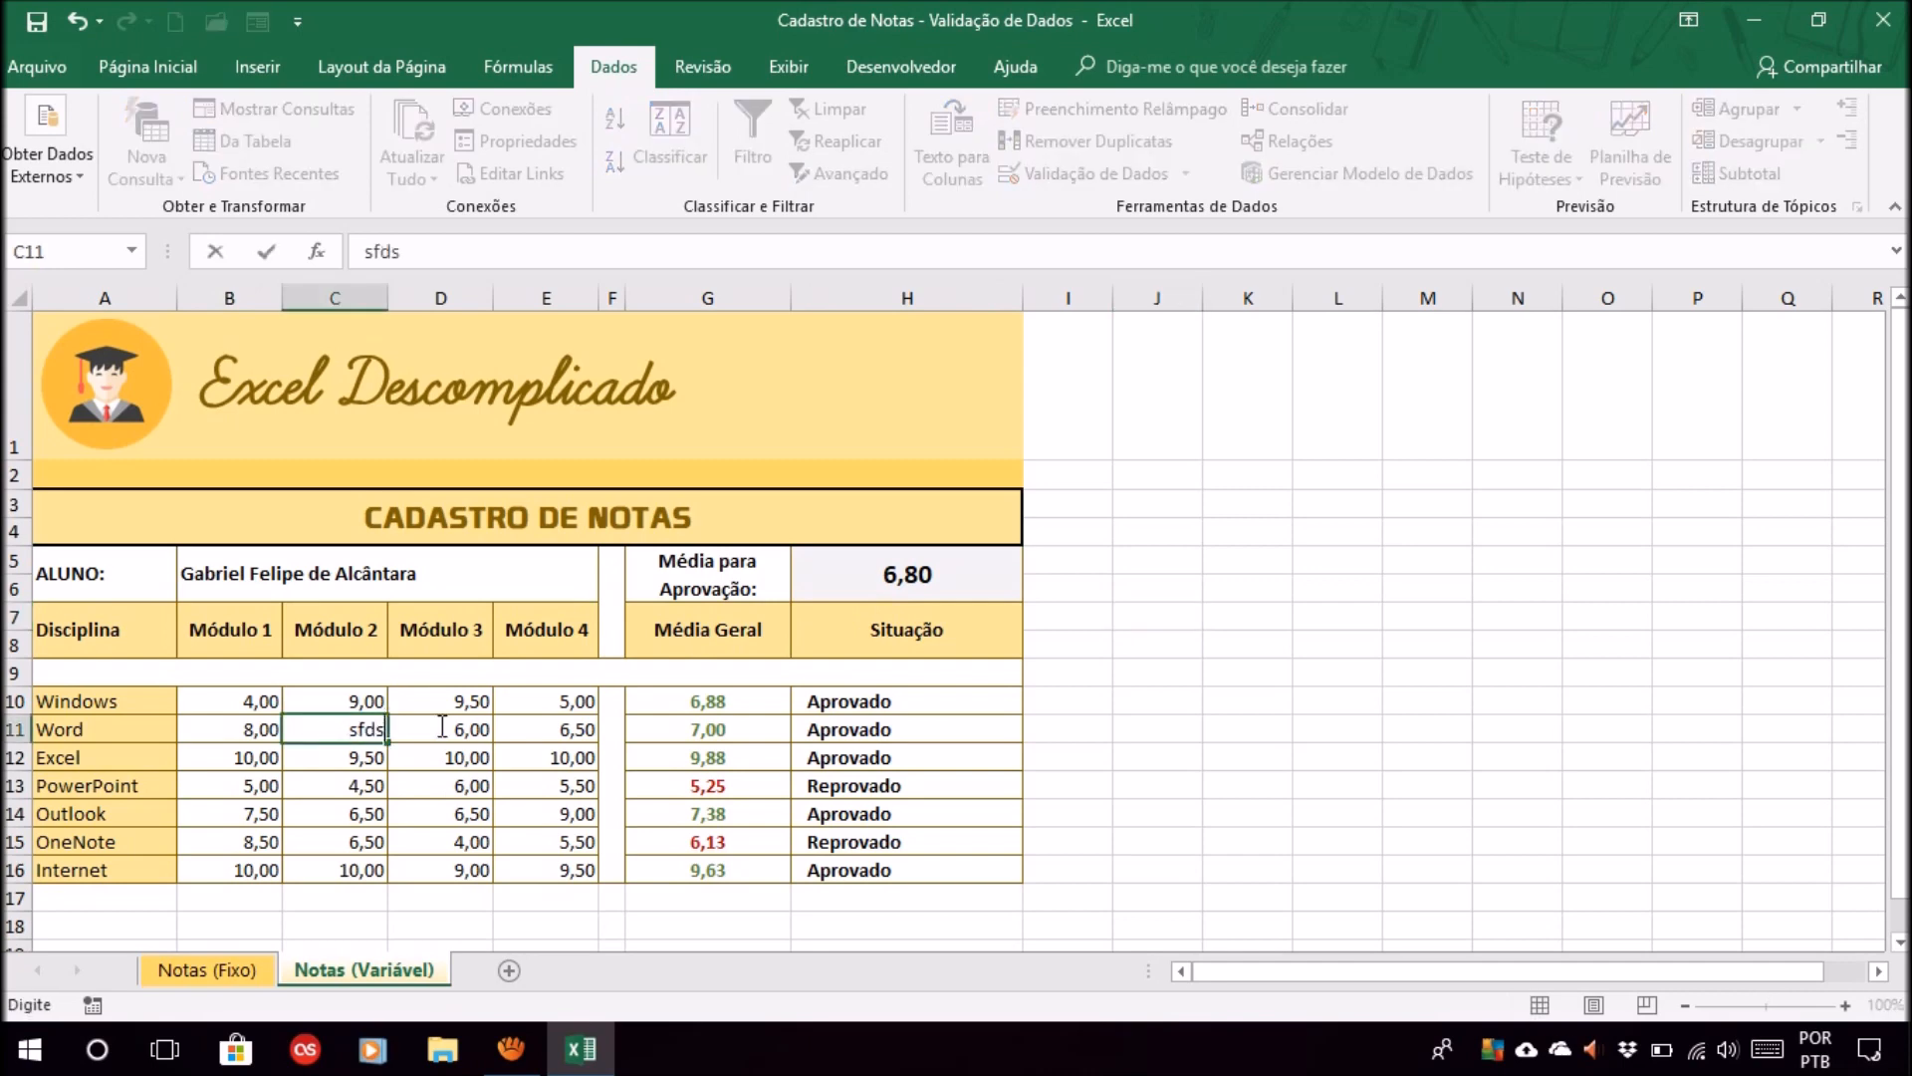
{"action": "key", "text": "Return"}
{"action": "left_click", "coordinate": [986, 604]}
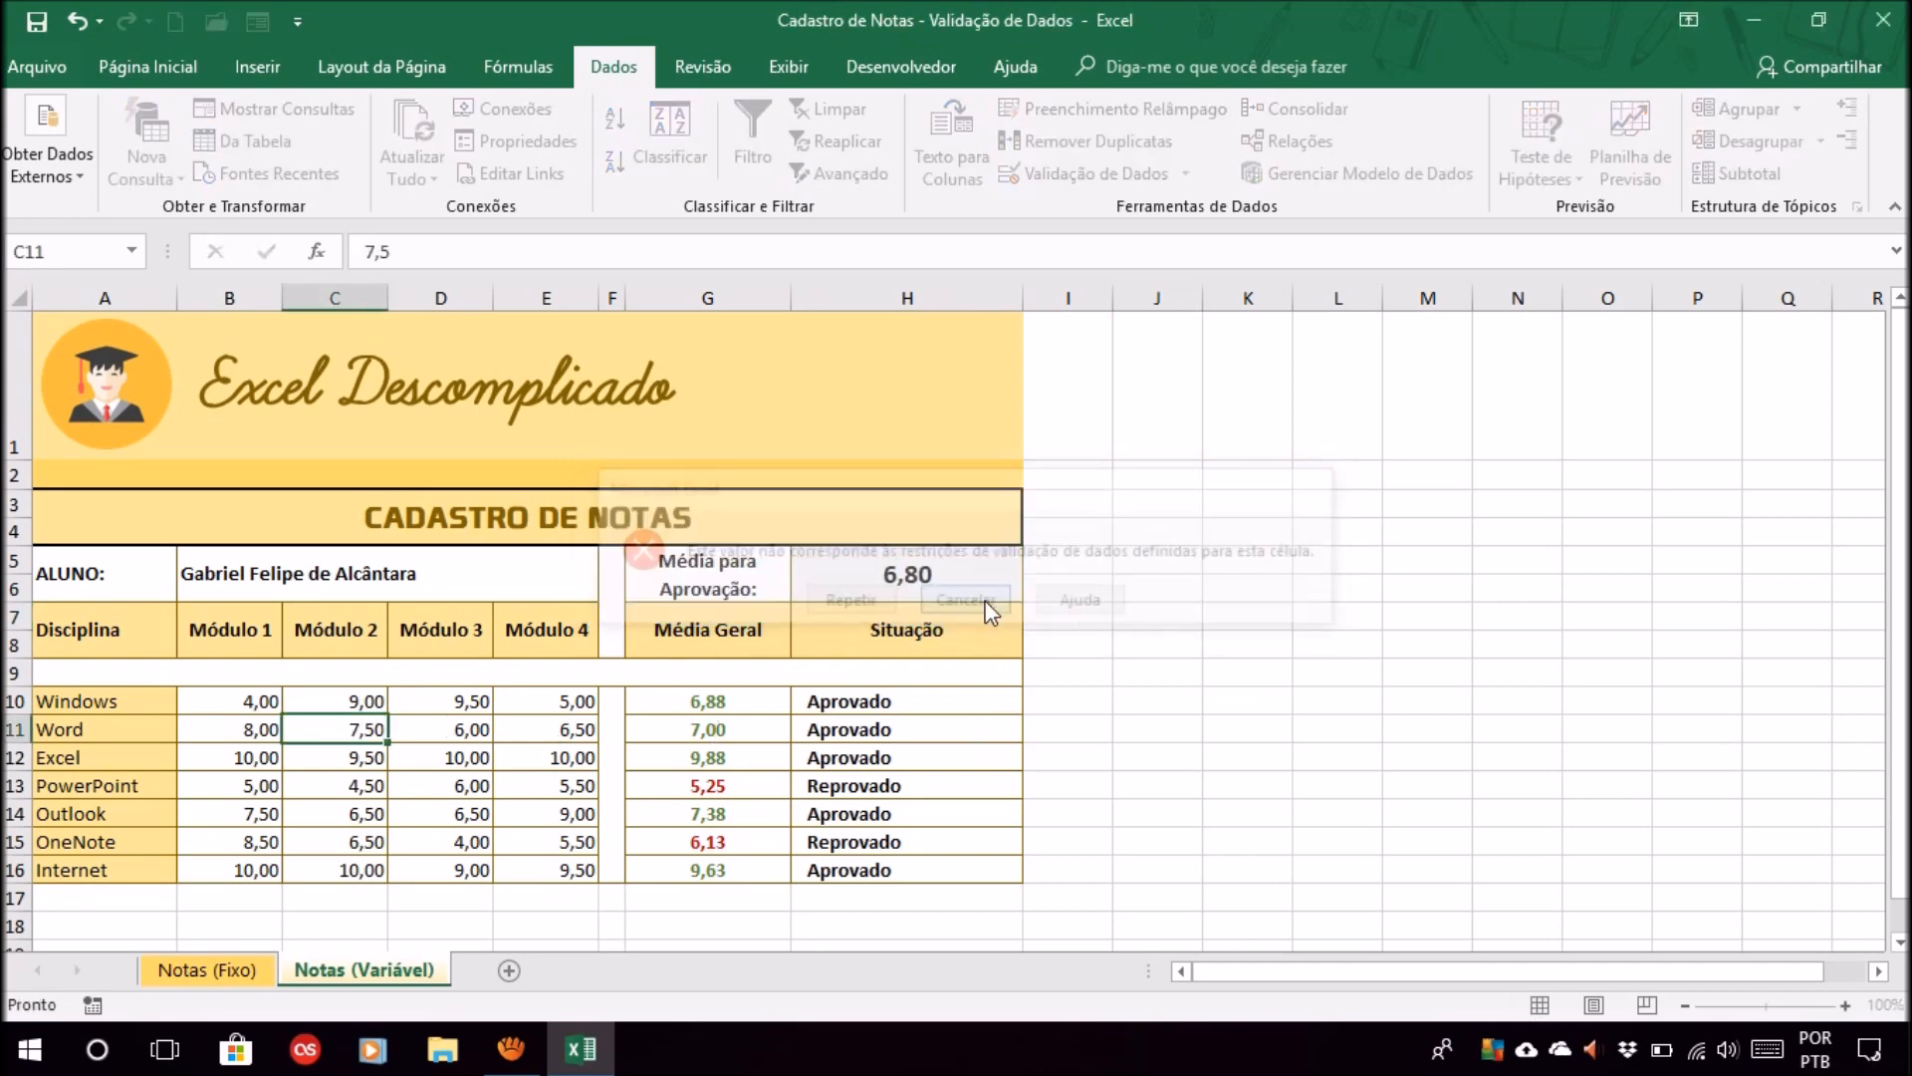
{"action": "left_click", "coordinate": [1262, 823]}
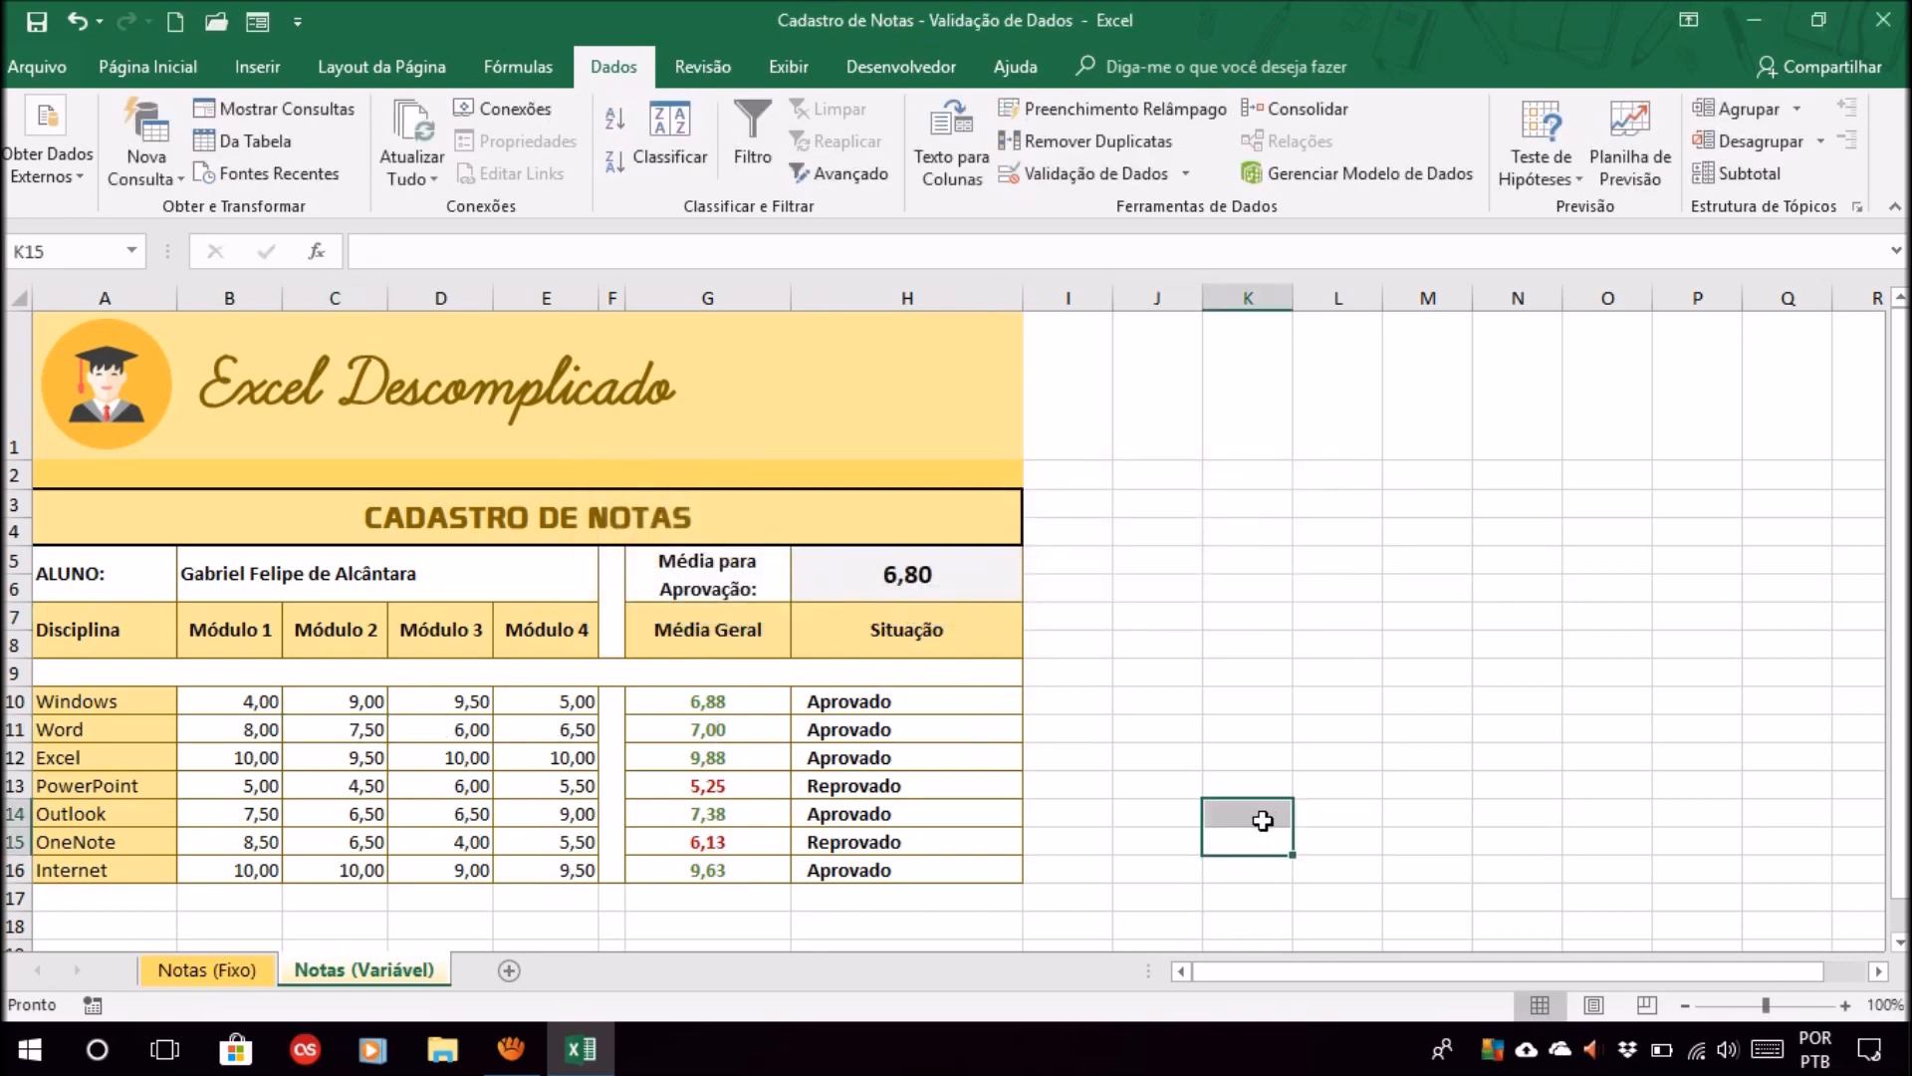
{"action": "left_click", "coordinate": [1623, 595]}
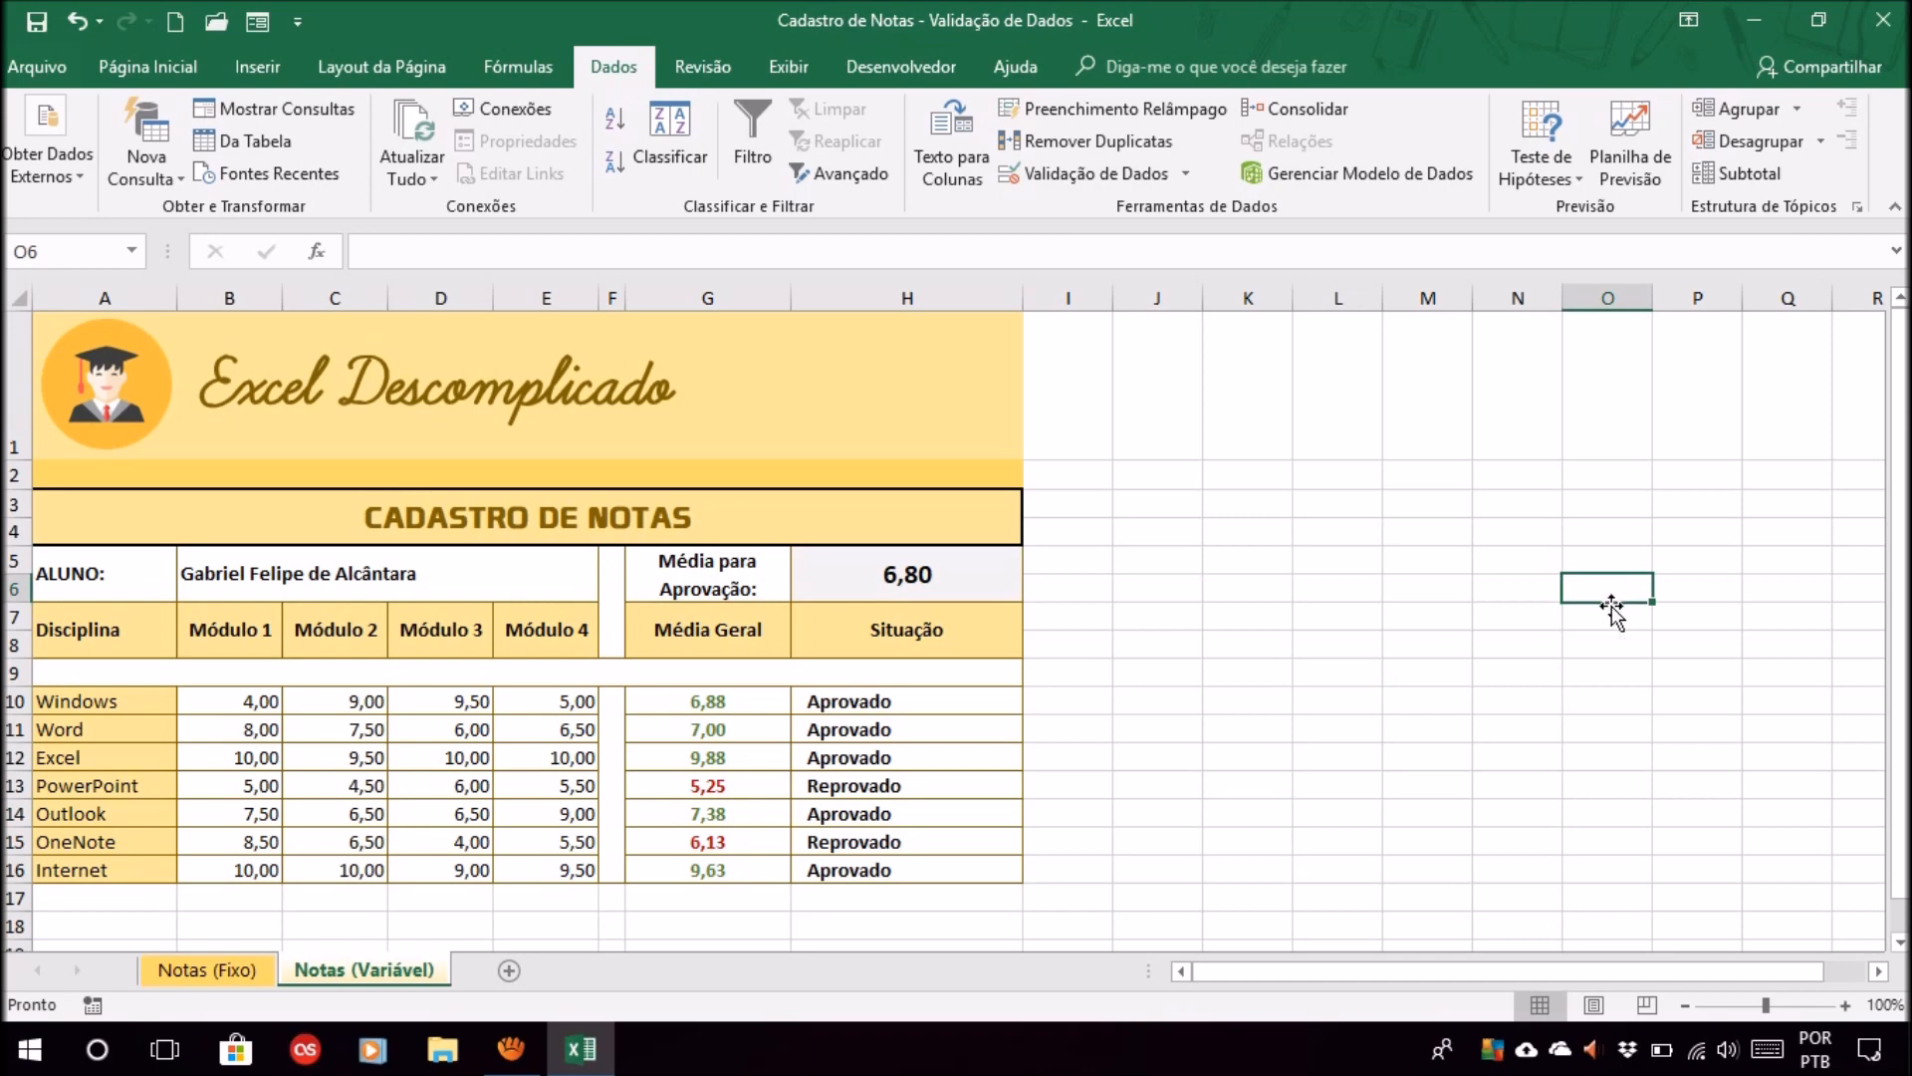
{"action": "left_click", "coordinate": [921, 588]}
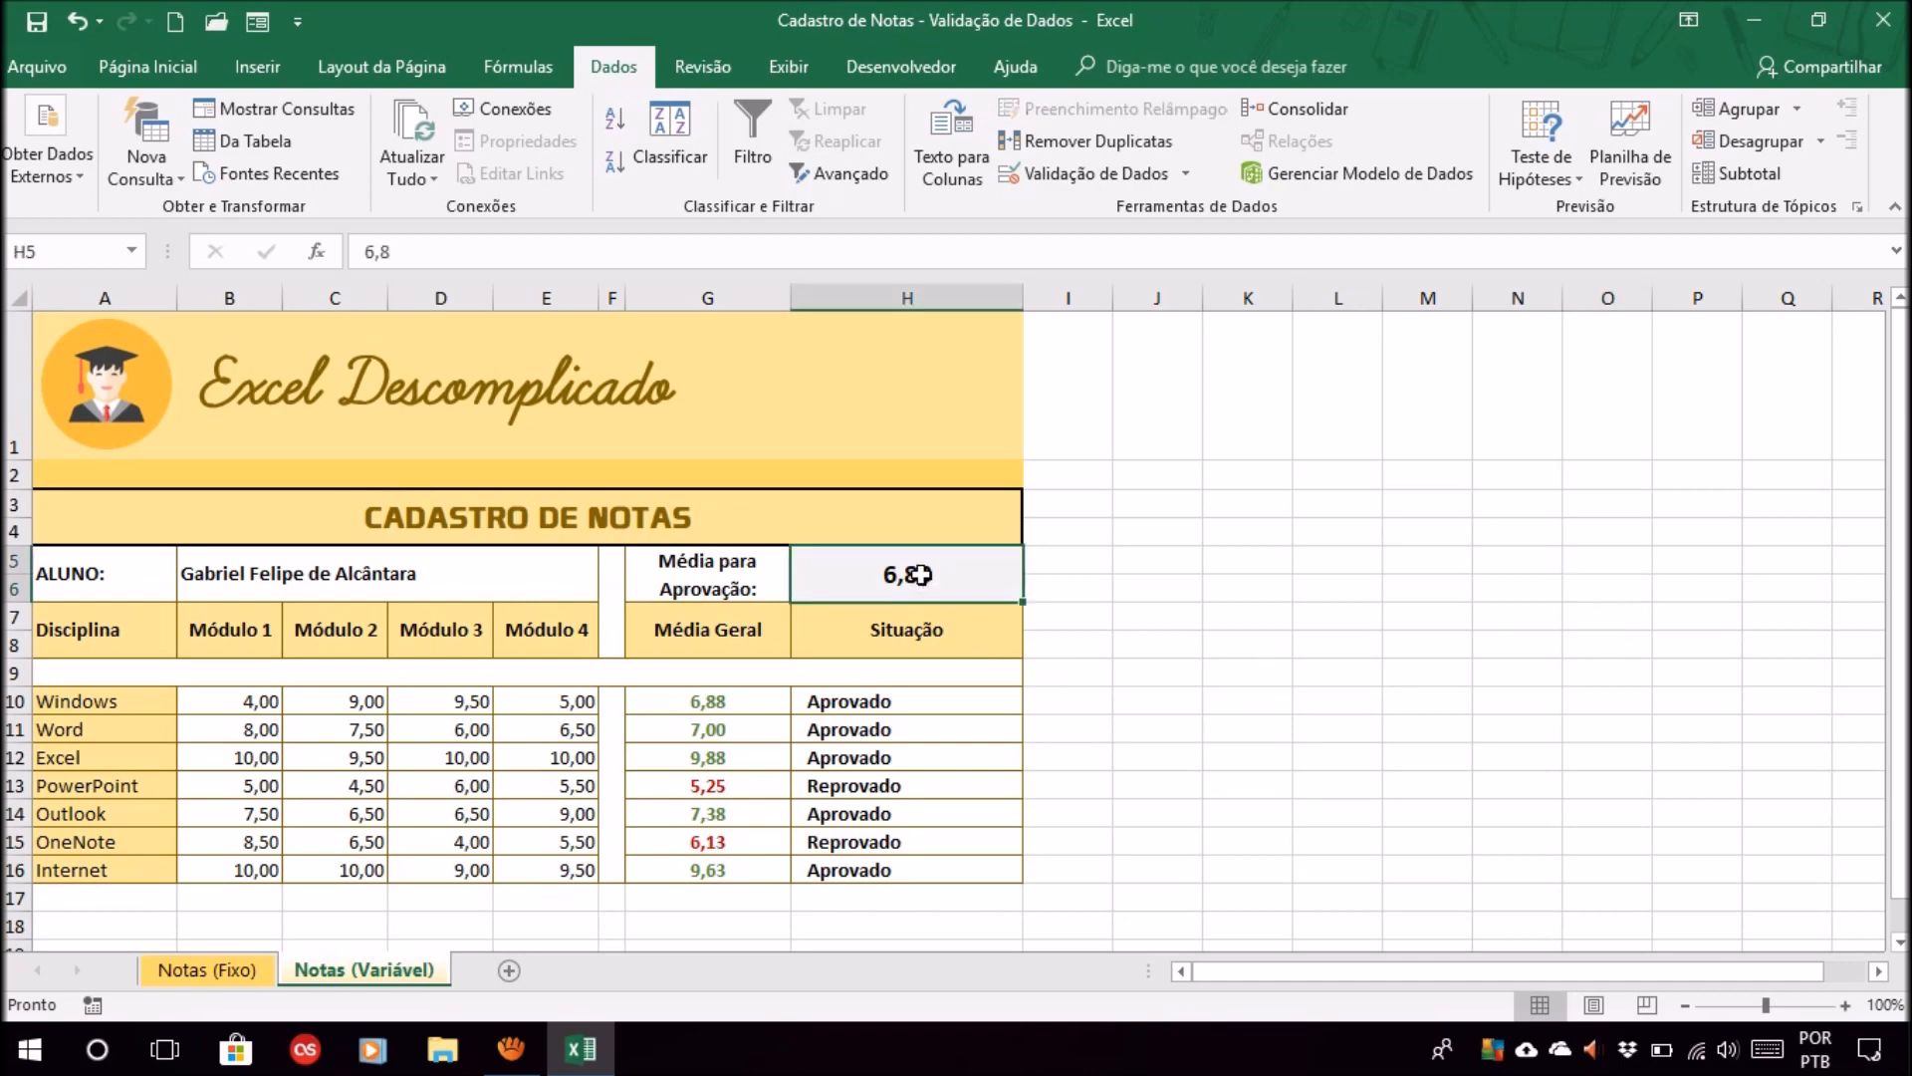
{"action": "left_click", "coordinate": [1195, 585]}
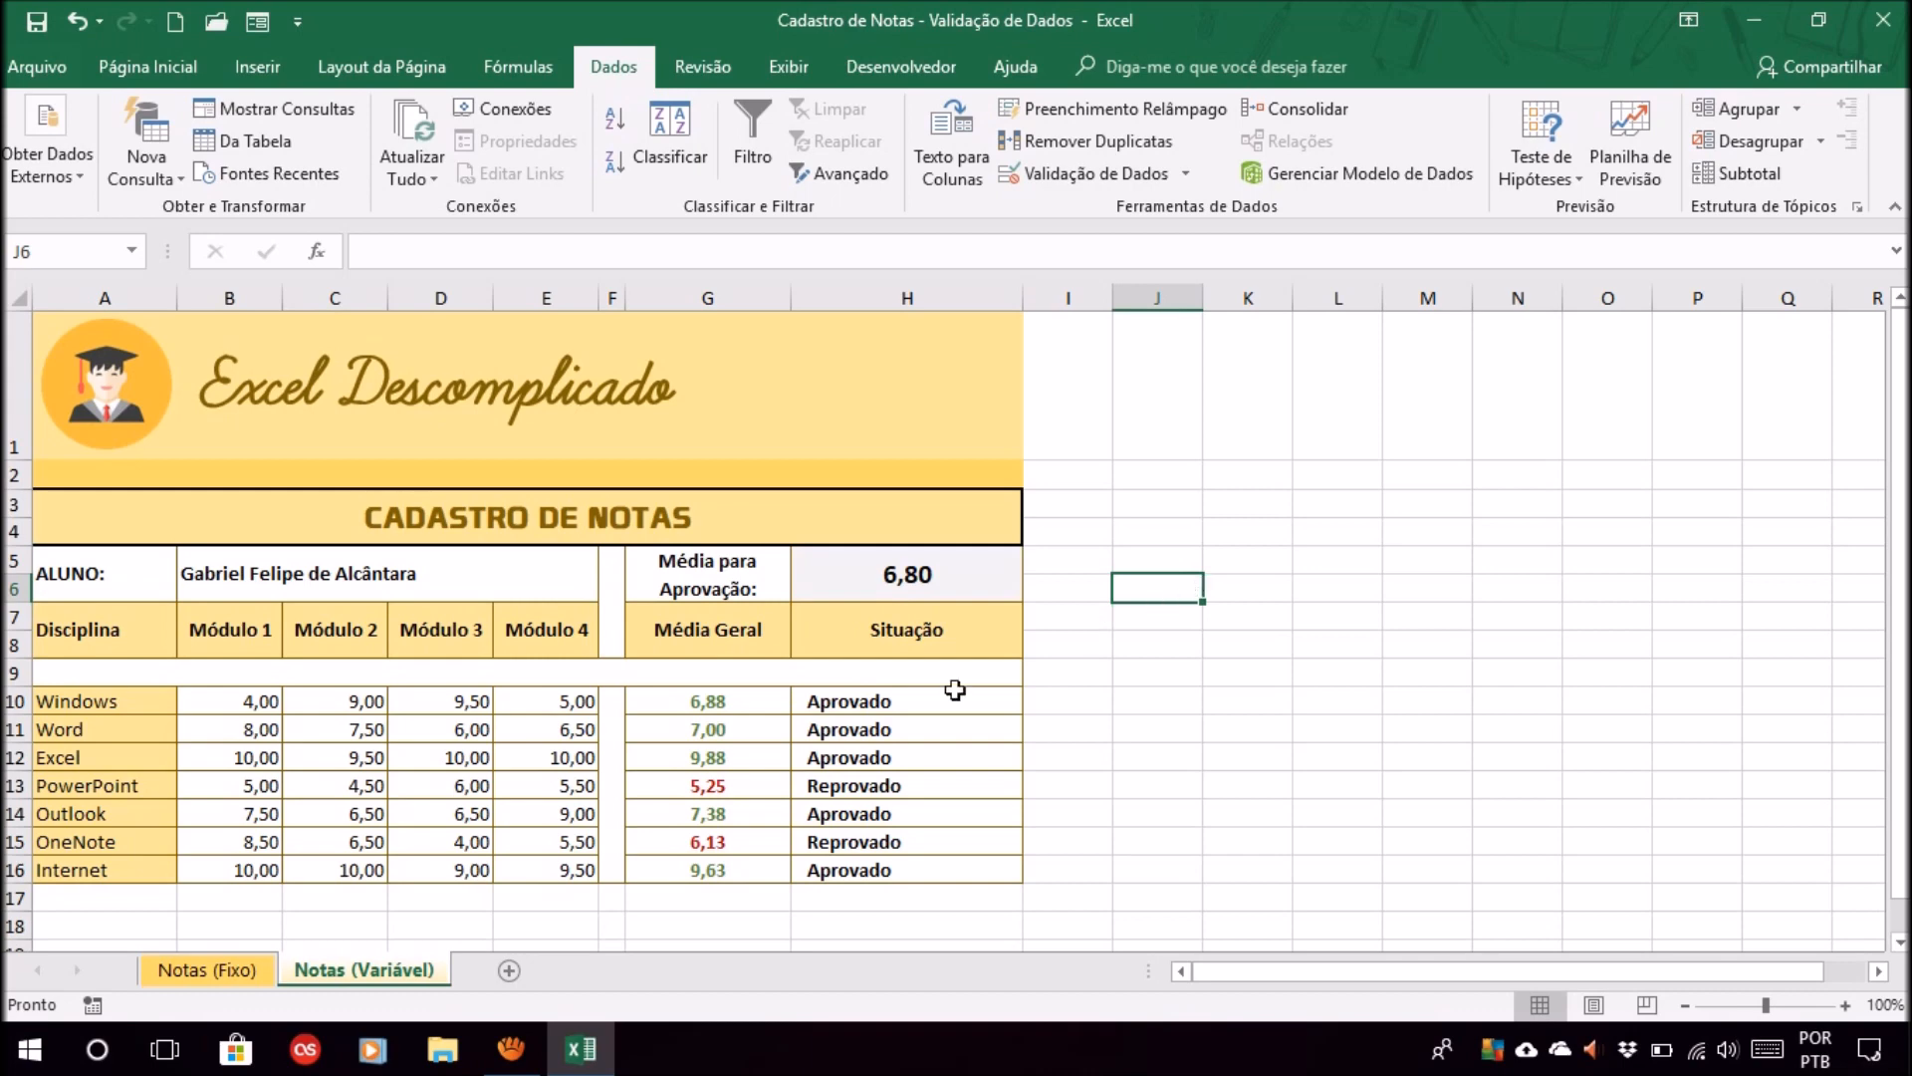
{"action": "left_click", "coordinate": [541, 695]}
{"action": "left_click", "coordinate": [451, 573]}
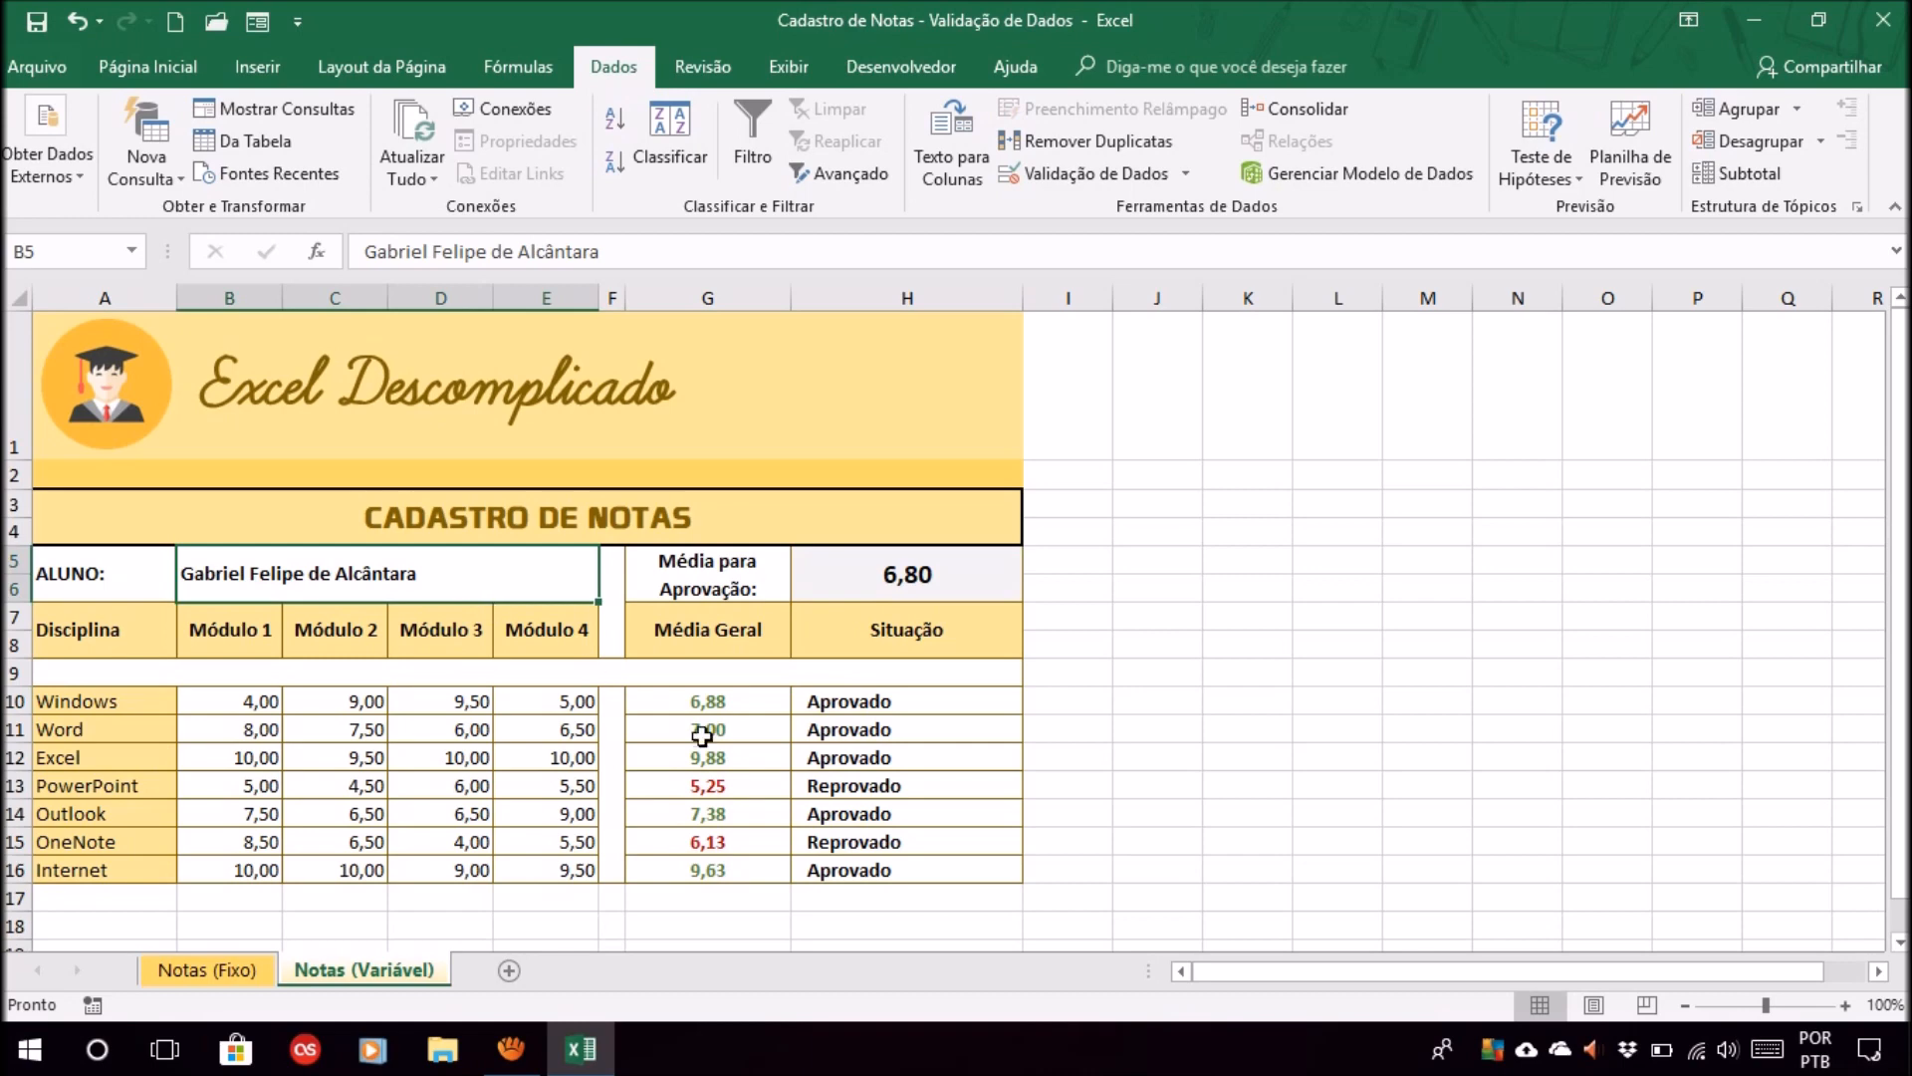
{"action": "left_click", "coordinate": [755, 756]}
{"action": "left_click", "coordinate": [1224, 797]}
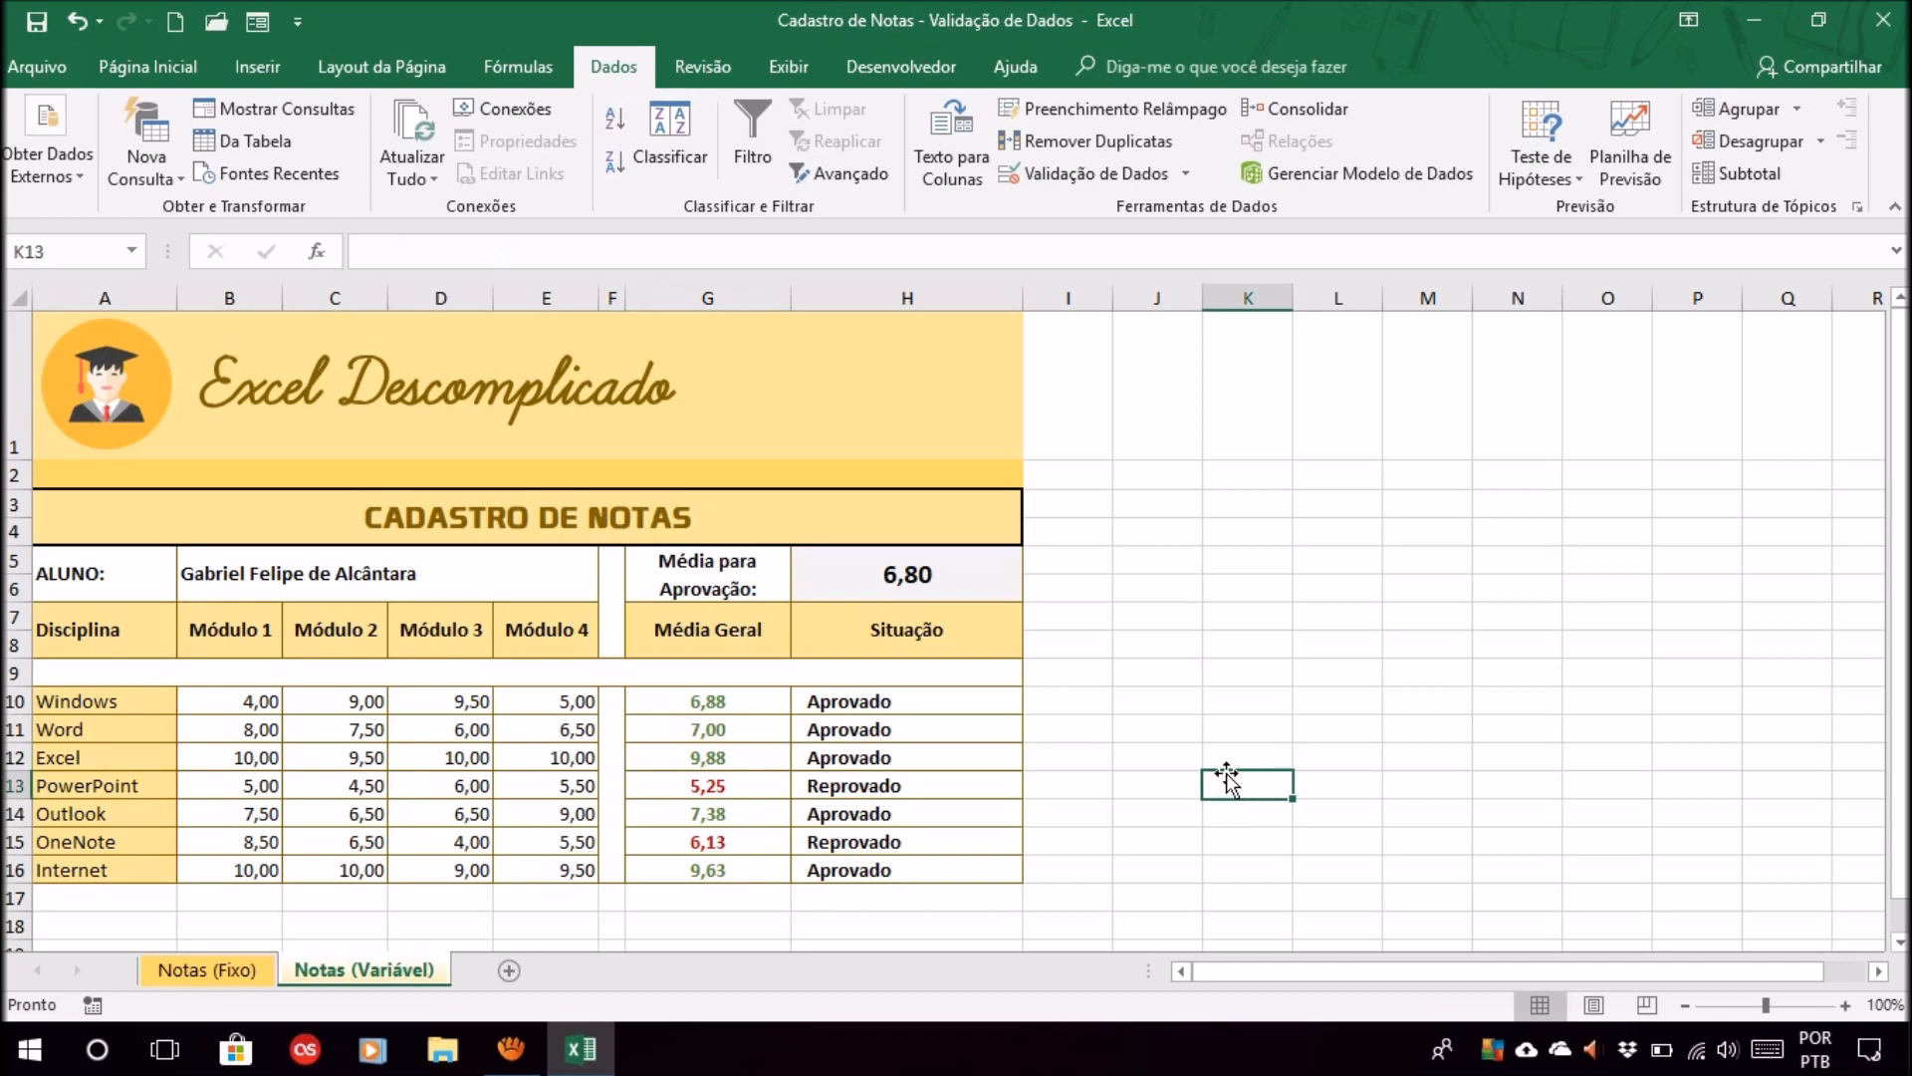
{"action": "left_click", "coordinate": [1246, 719]}
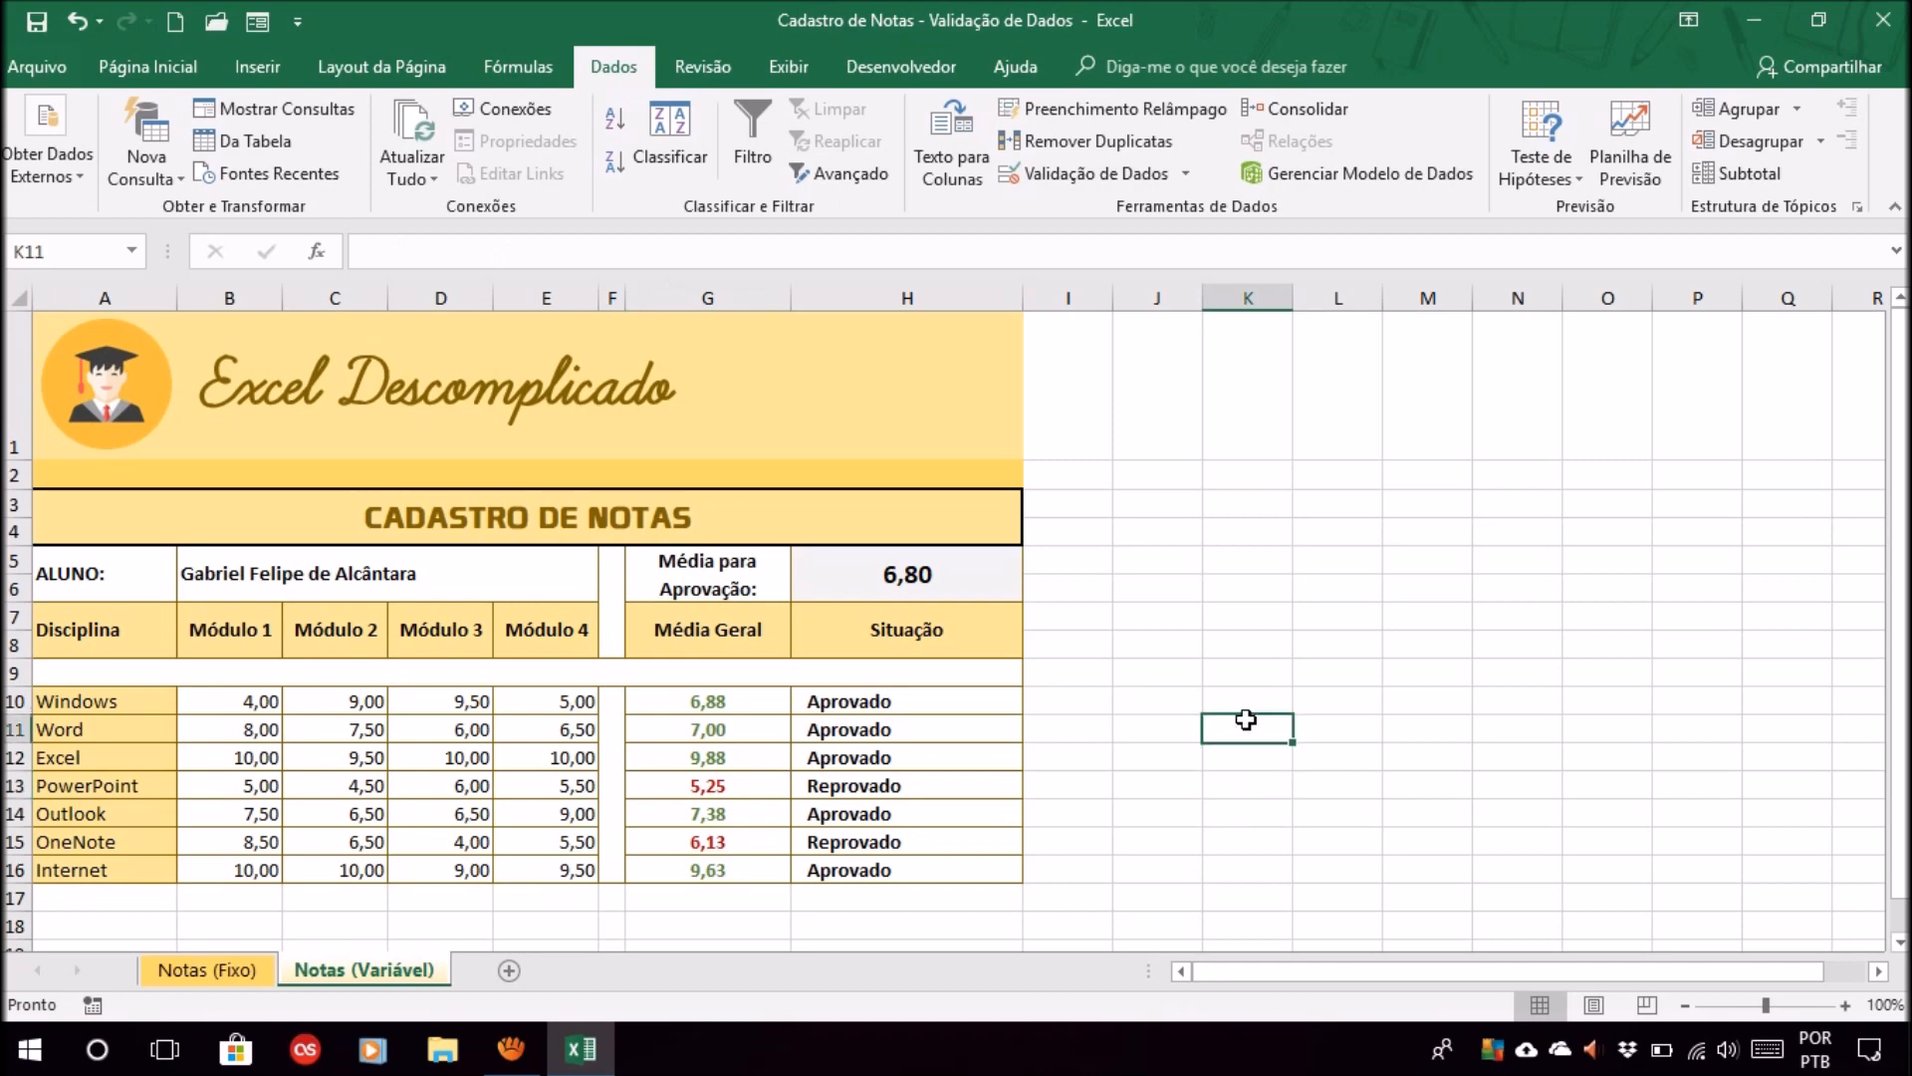